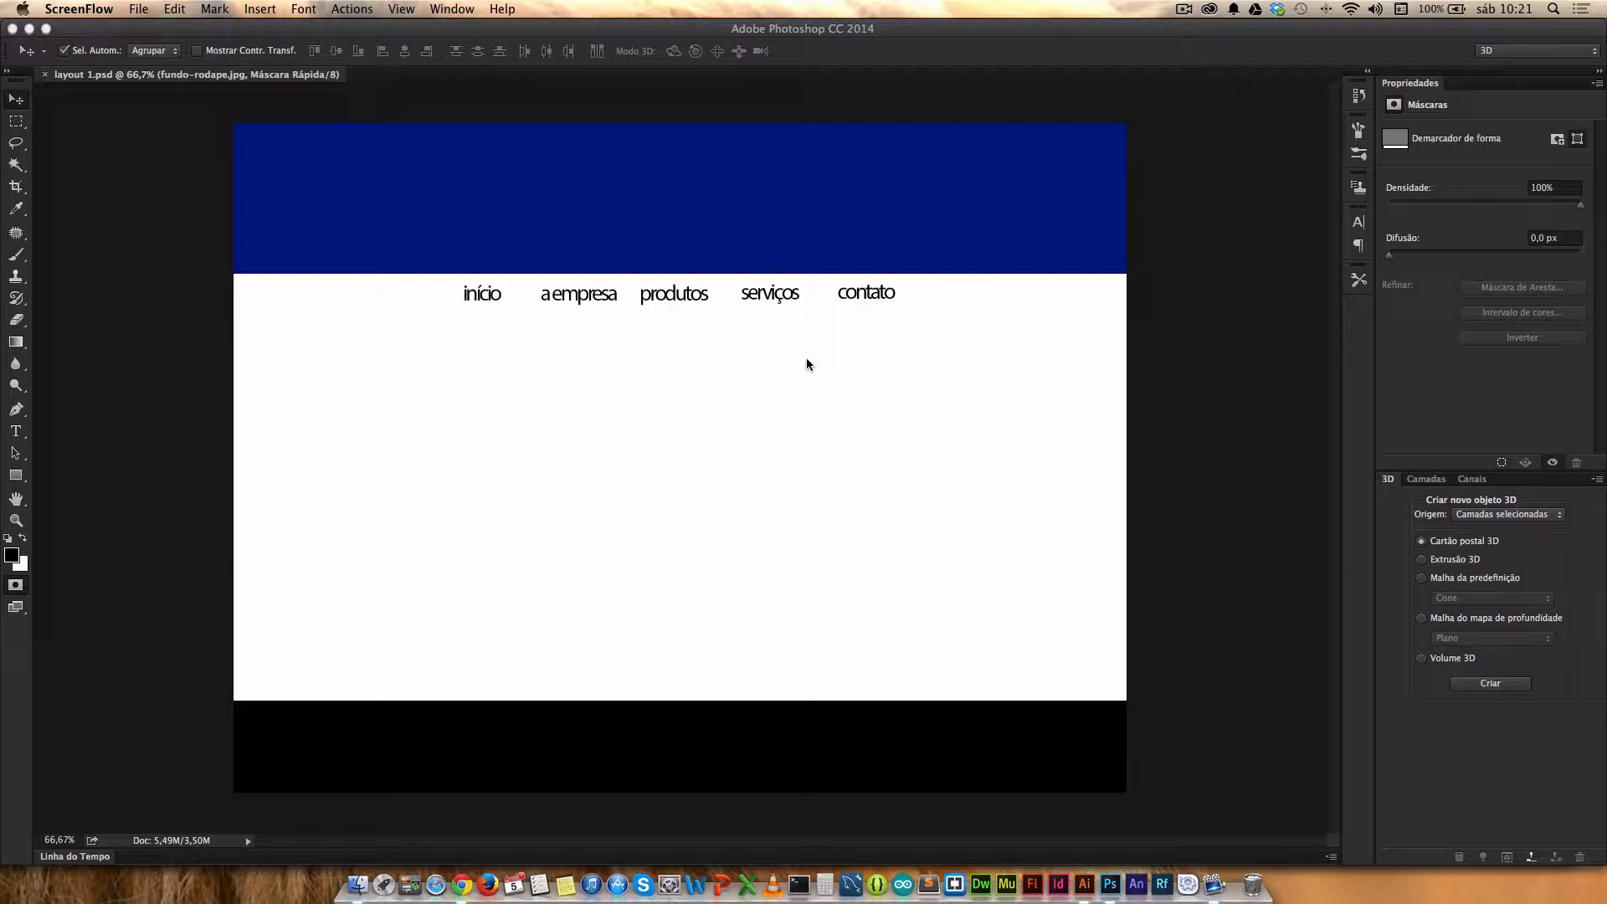
Step: Show the rulers around the layout 1.psd document
click(806, 374)
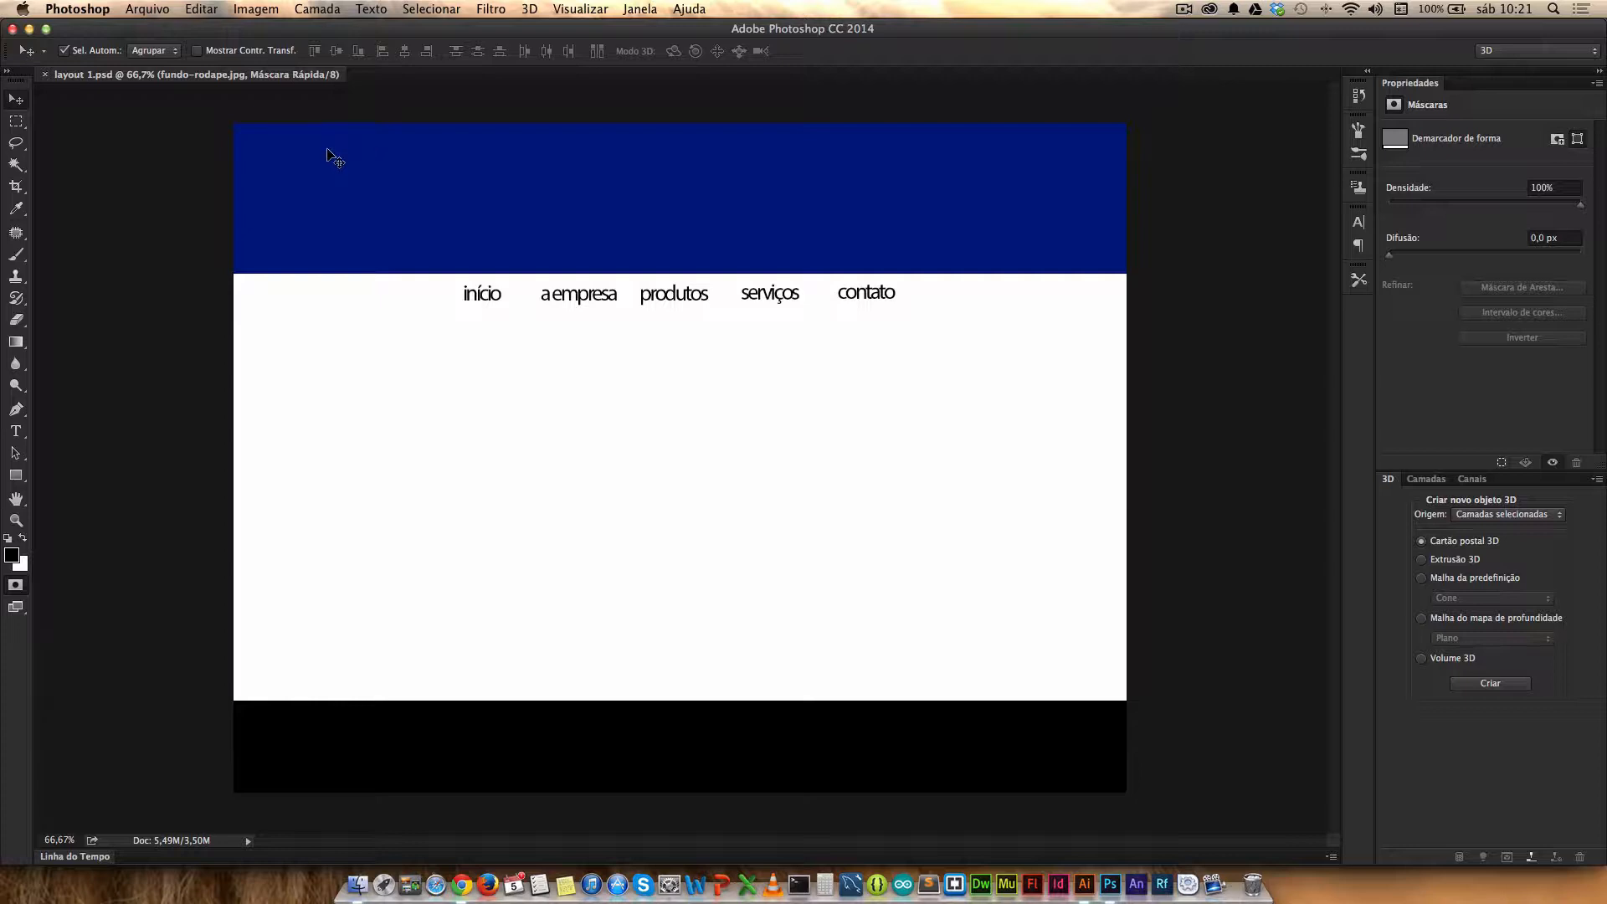
click(588, 10)
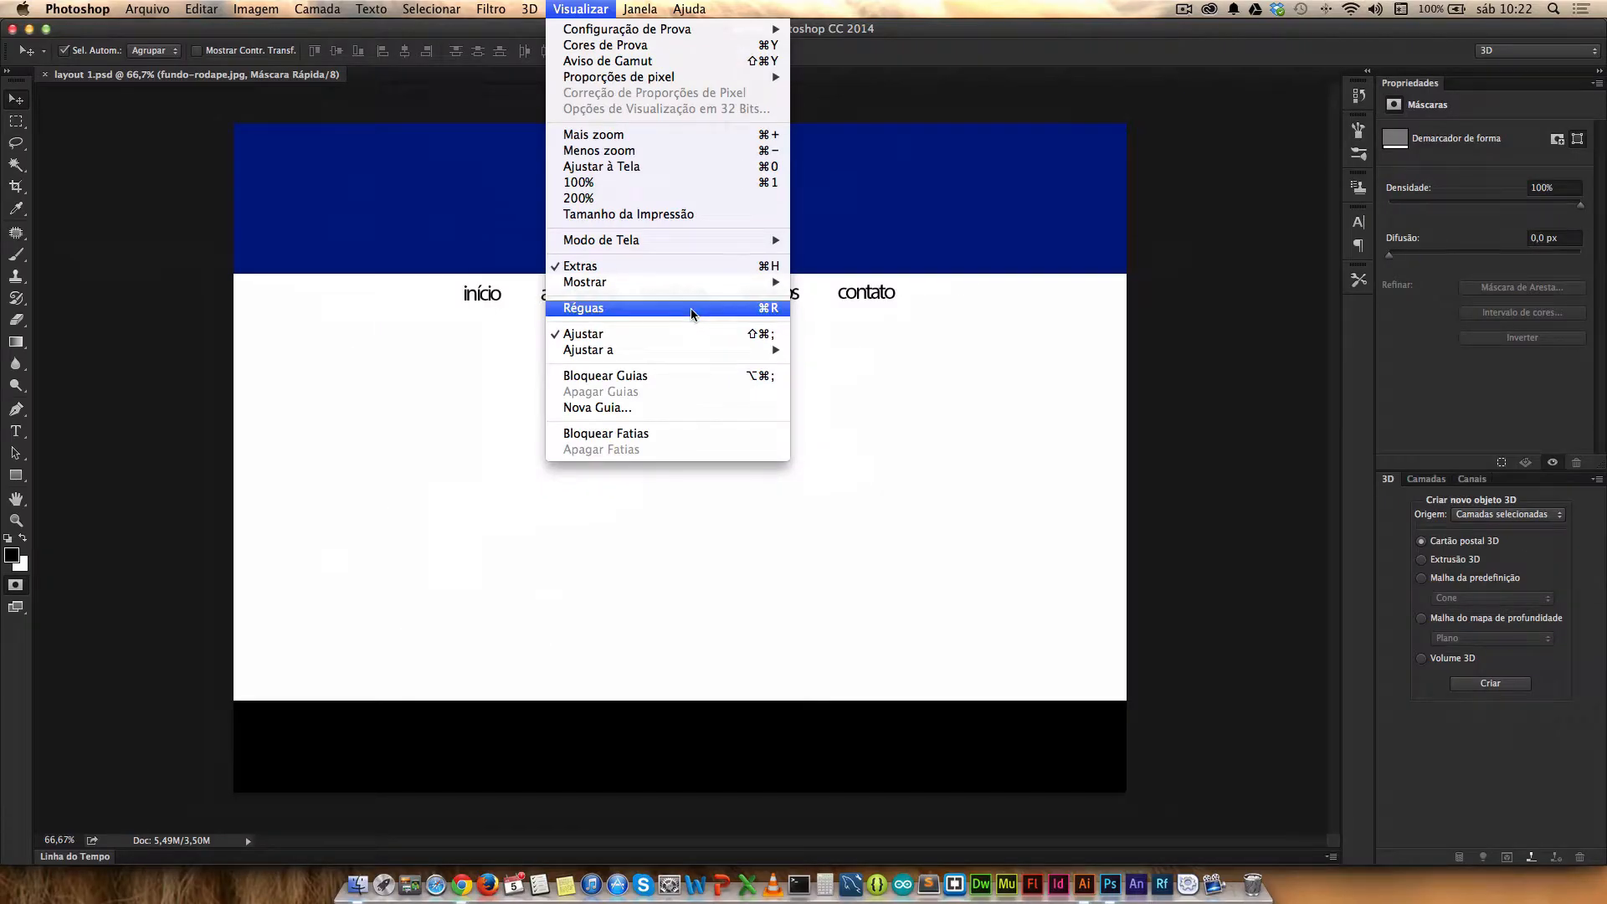
click(691, 308)
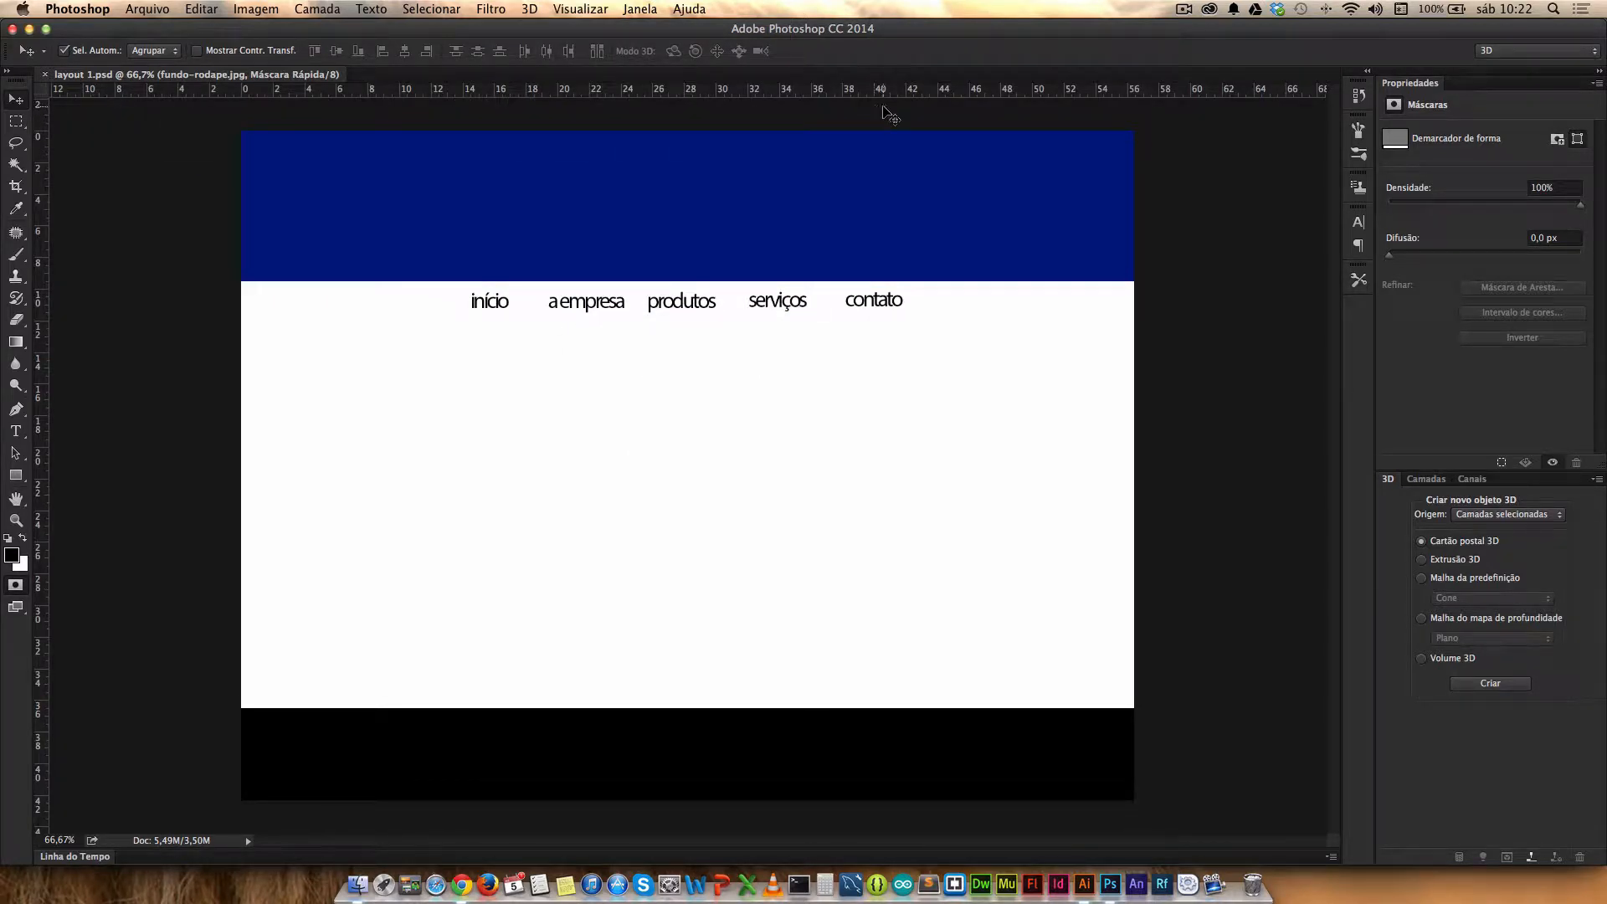
double_click(420, 92)
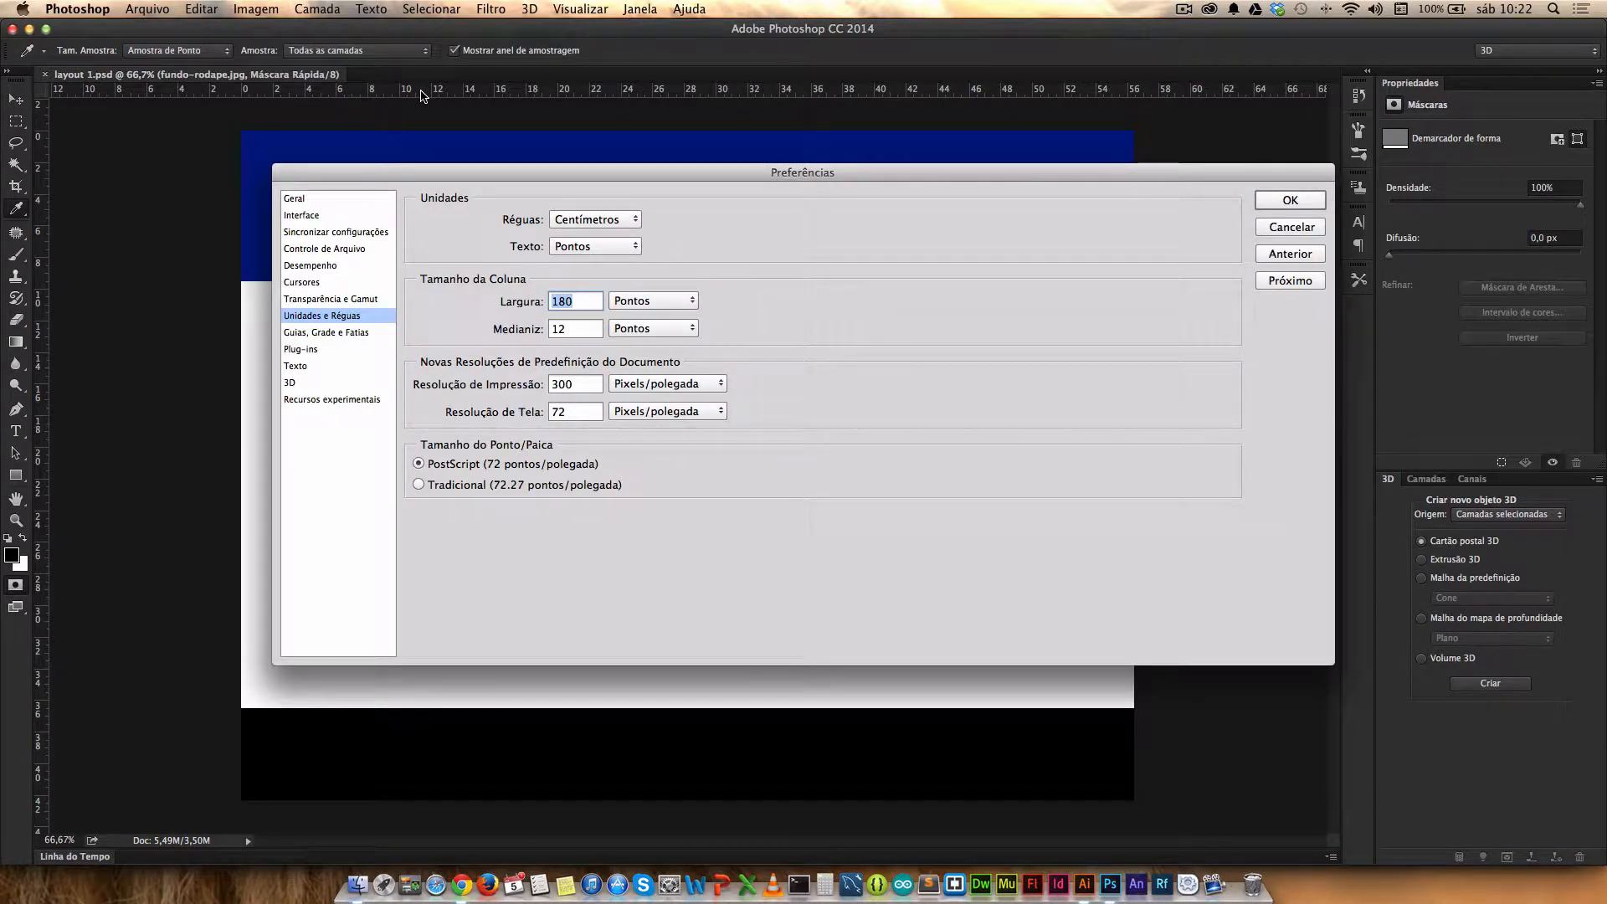
key(Escape)
double_click(423, 92)
key(Escape)
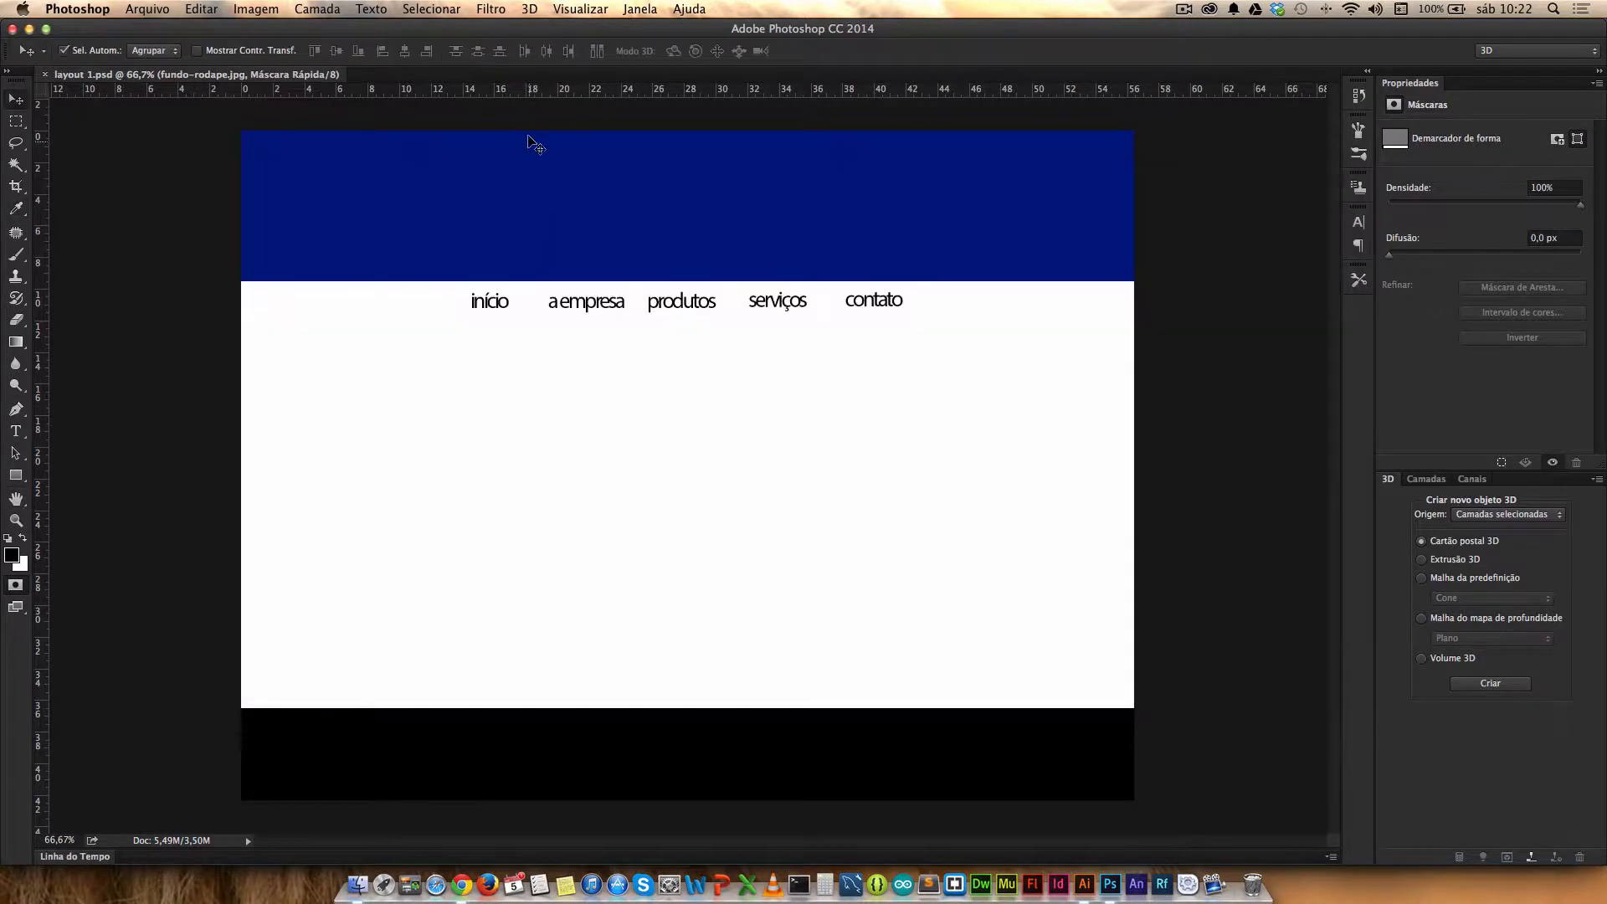
Step: Set both the ruler units and the text units to pixels in the preferences
double_click(515, 93)
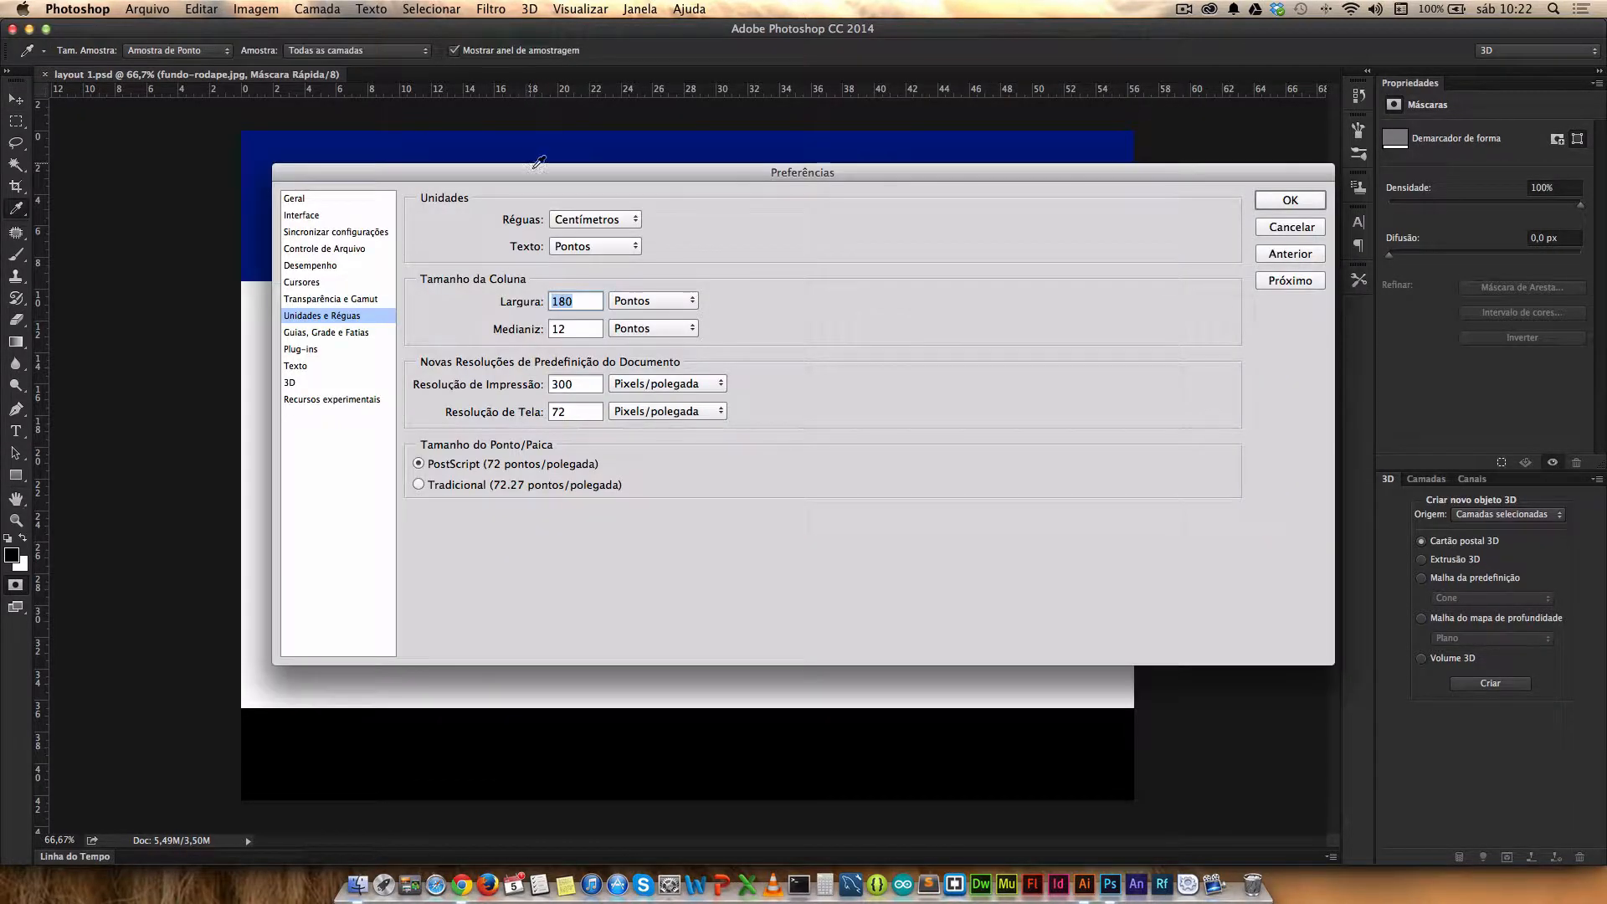
click(596, 223)
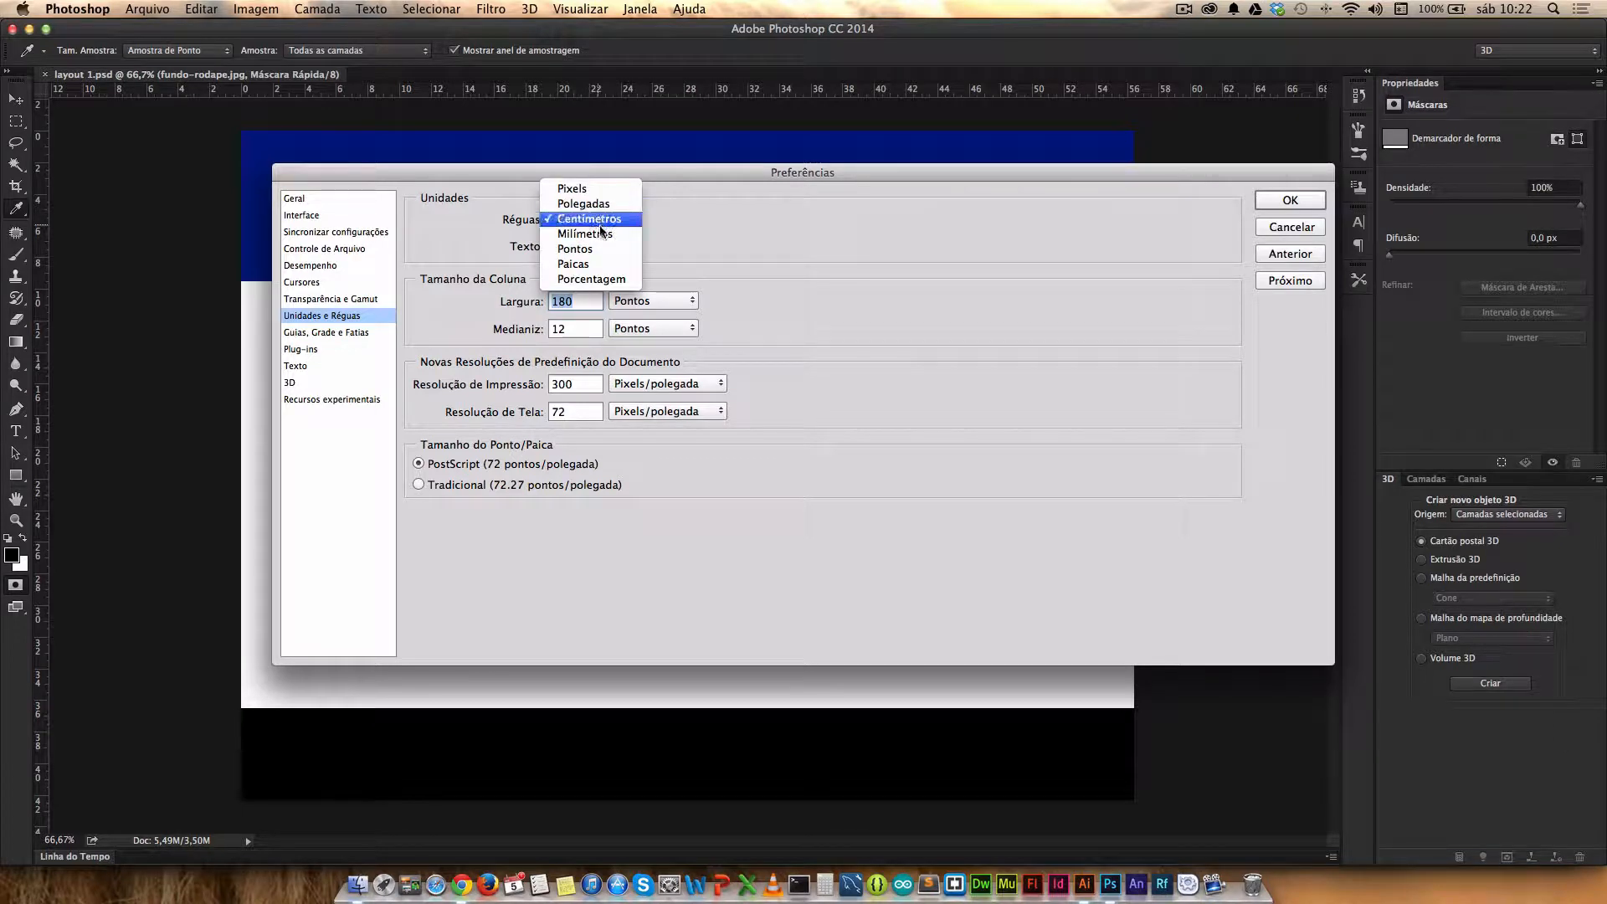
click(596, 191)
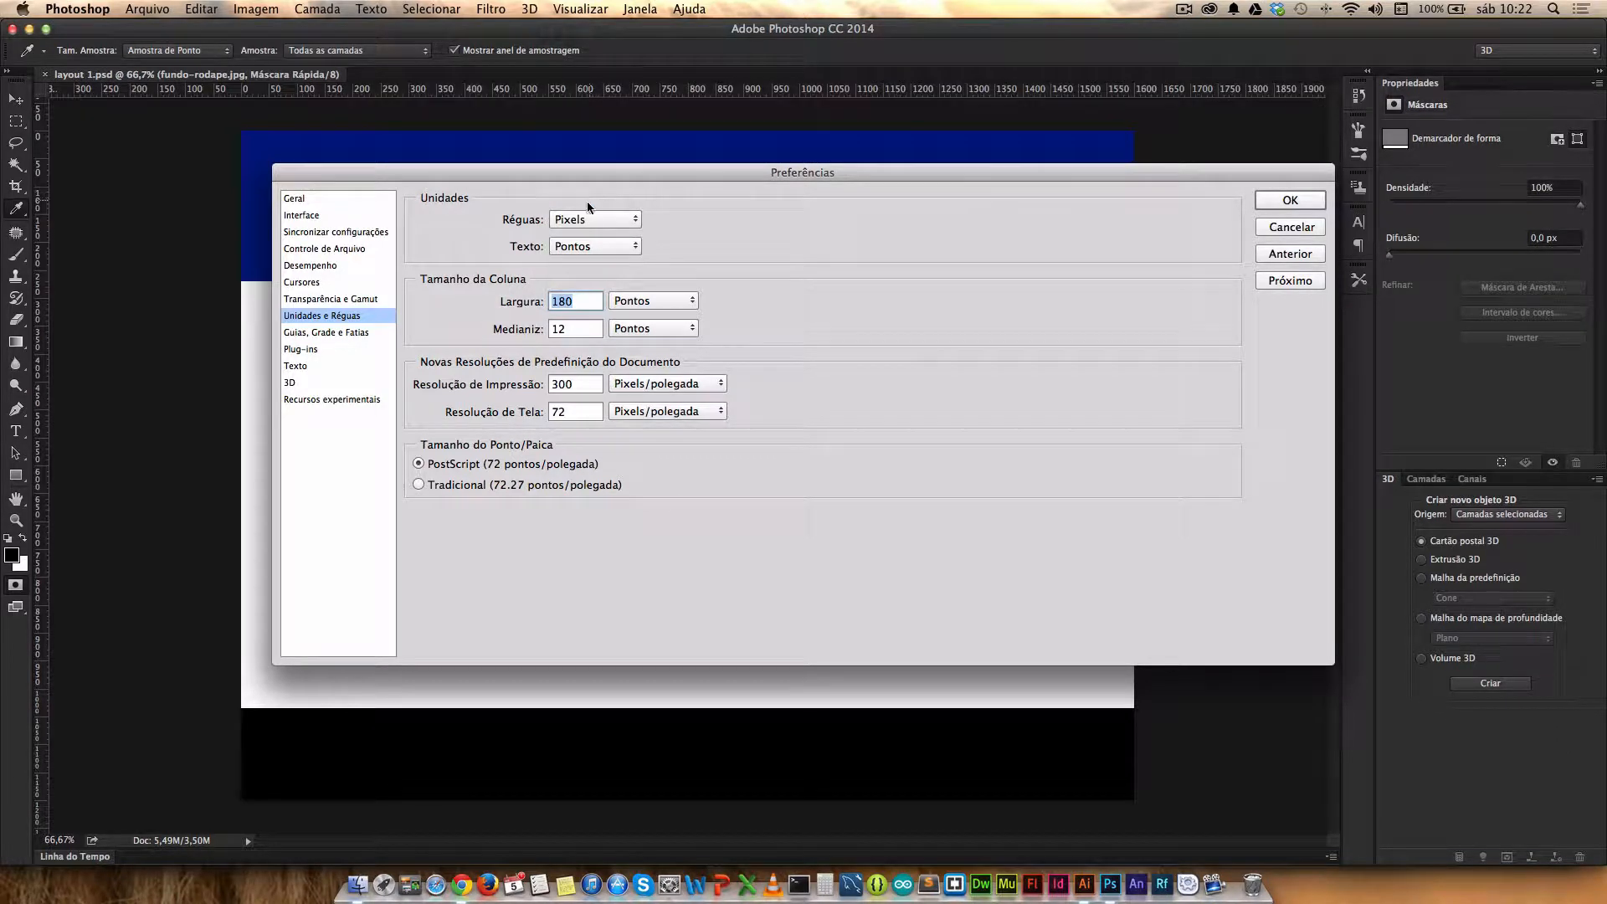
click(577, 251)
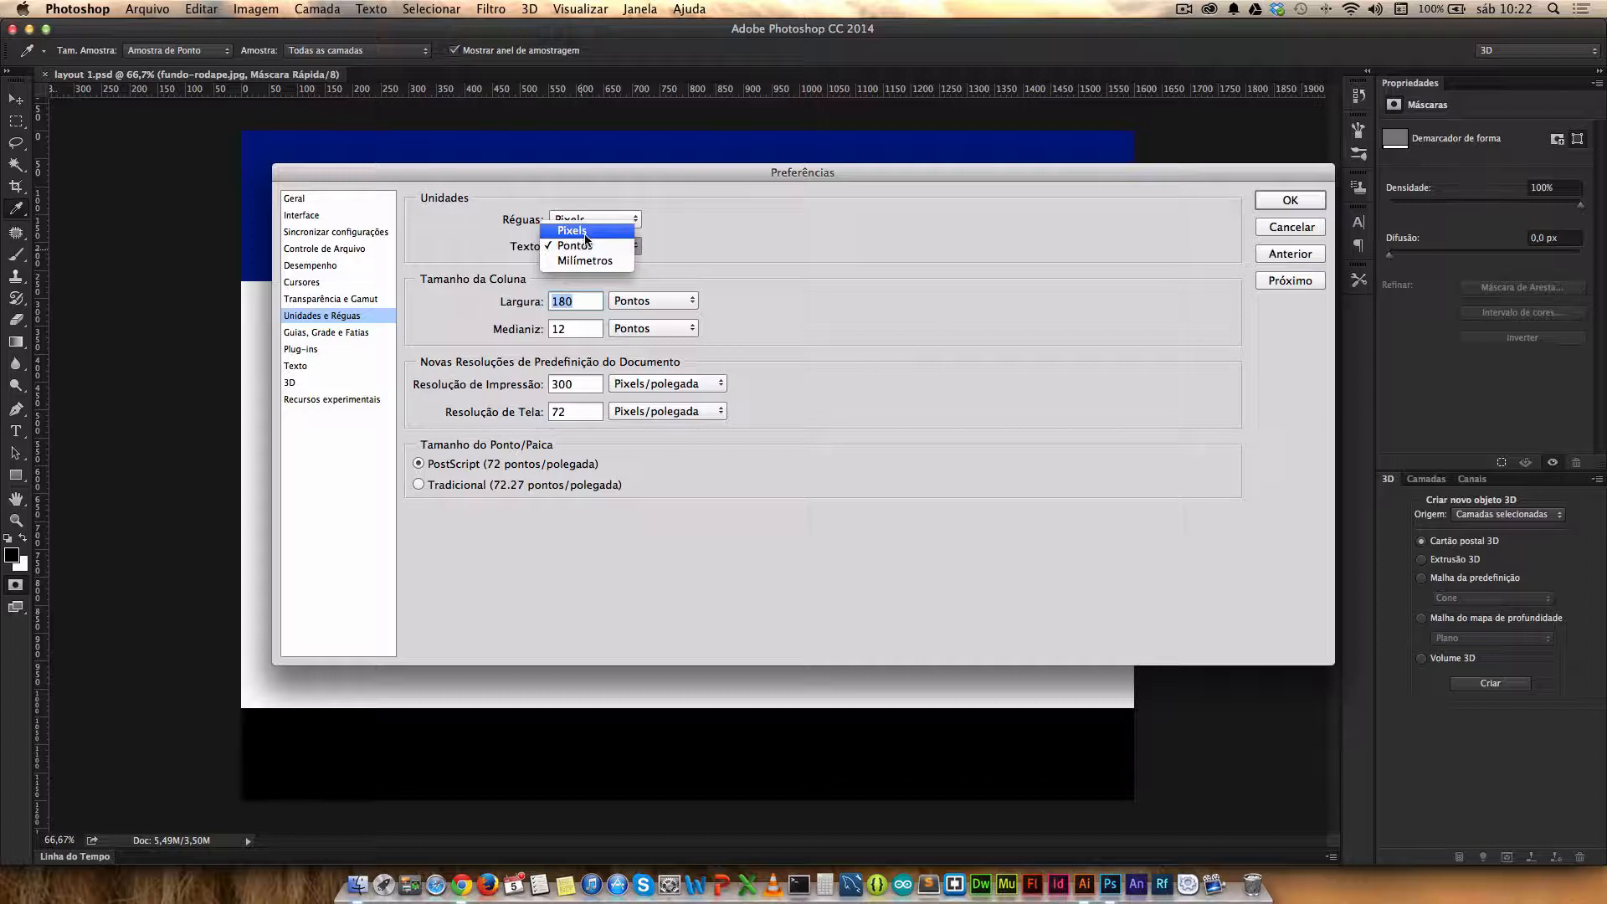
click(586, 239)
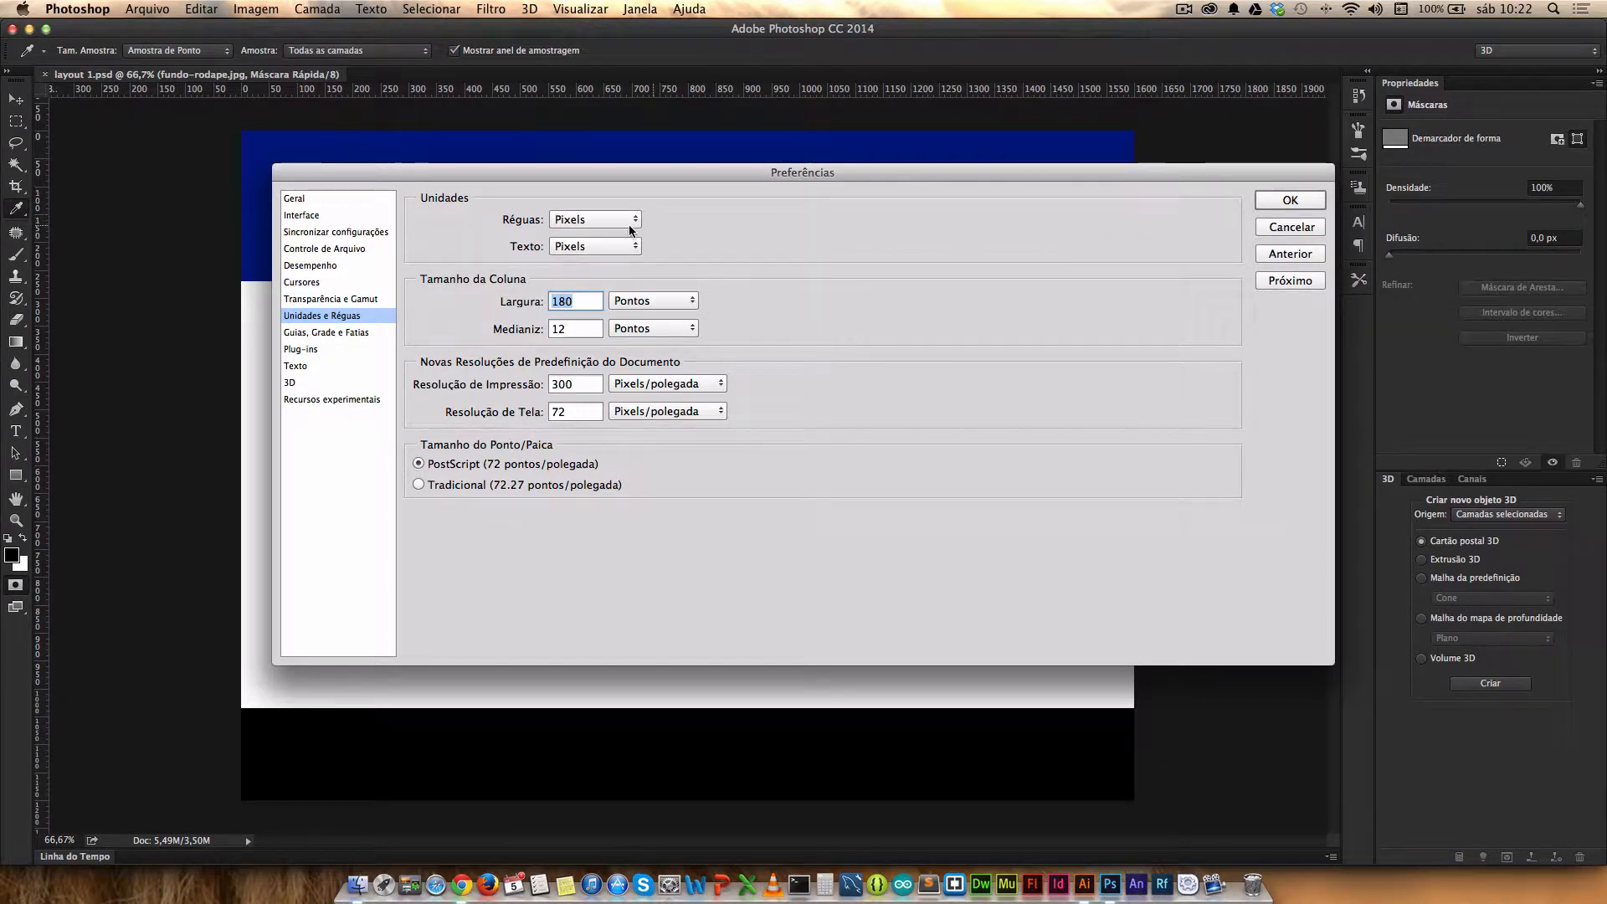
click(1297, 200)
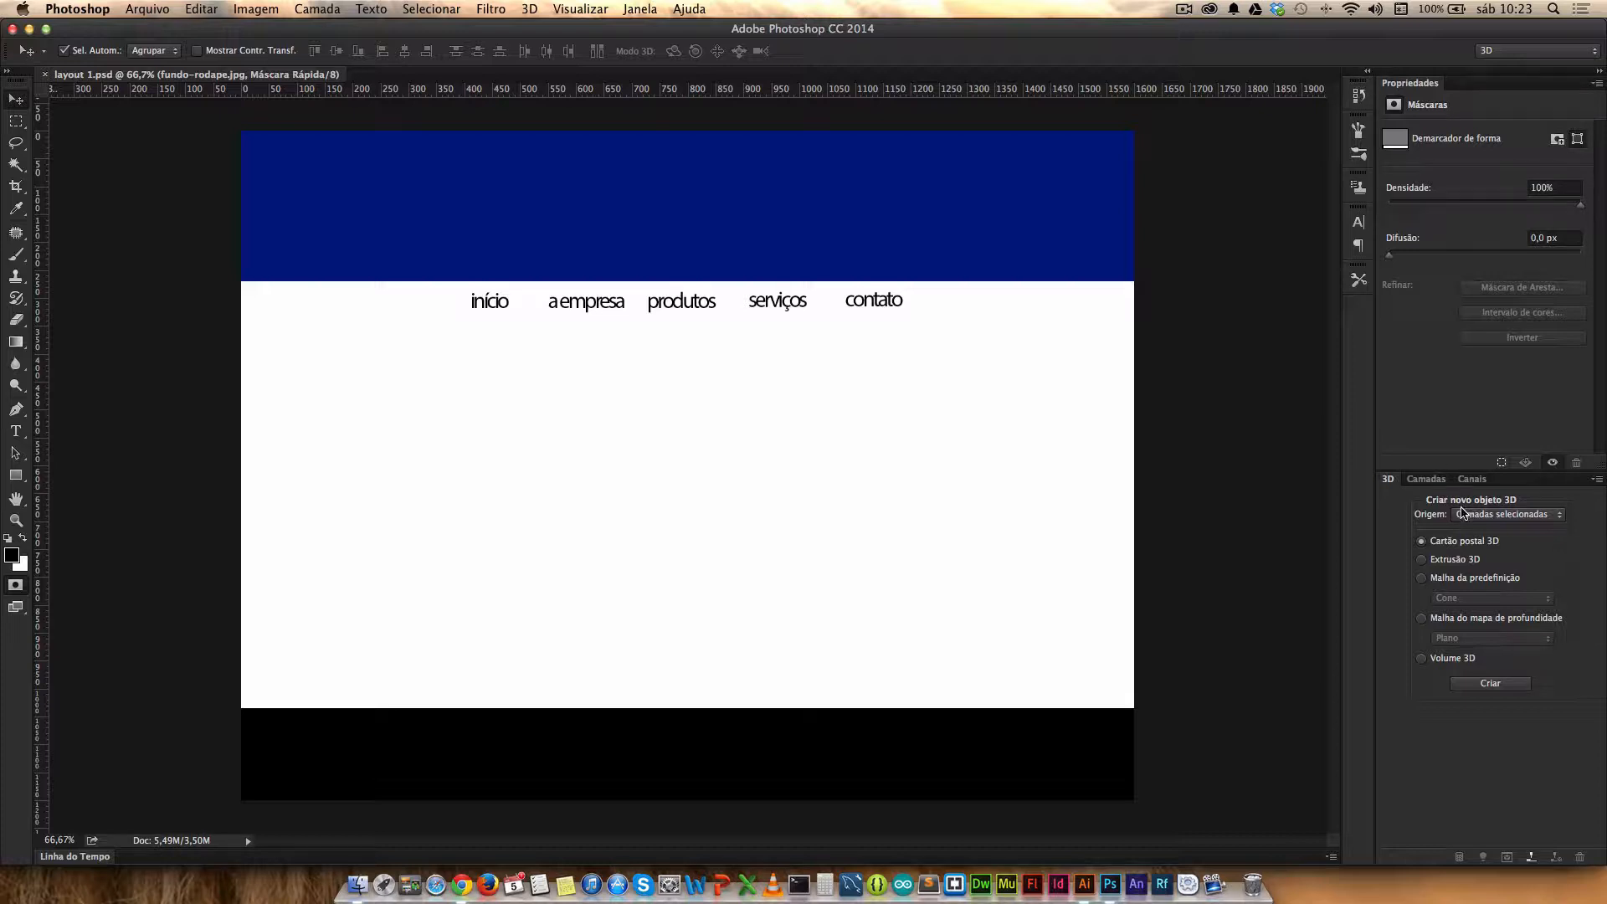
Step: Examine the font size of the "início" text layer in the text options
click(1425, 479)
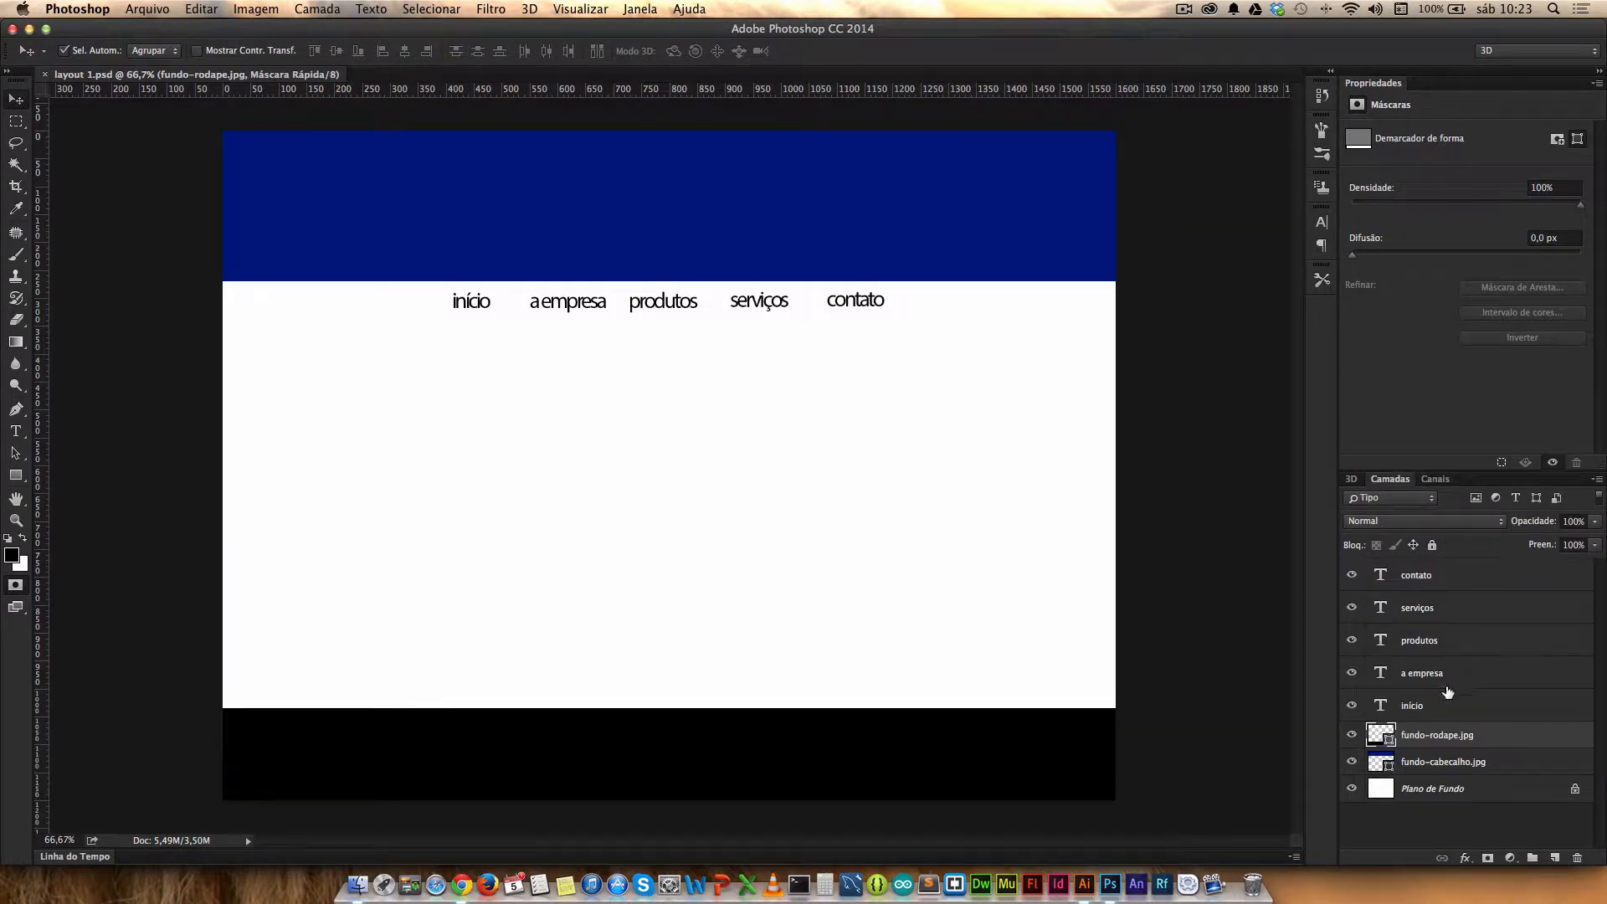
click(1448, 703)
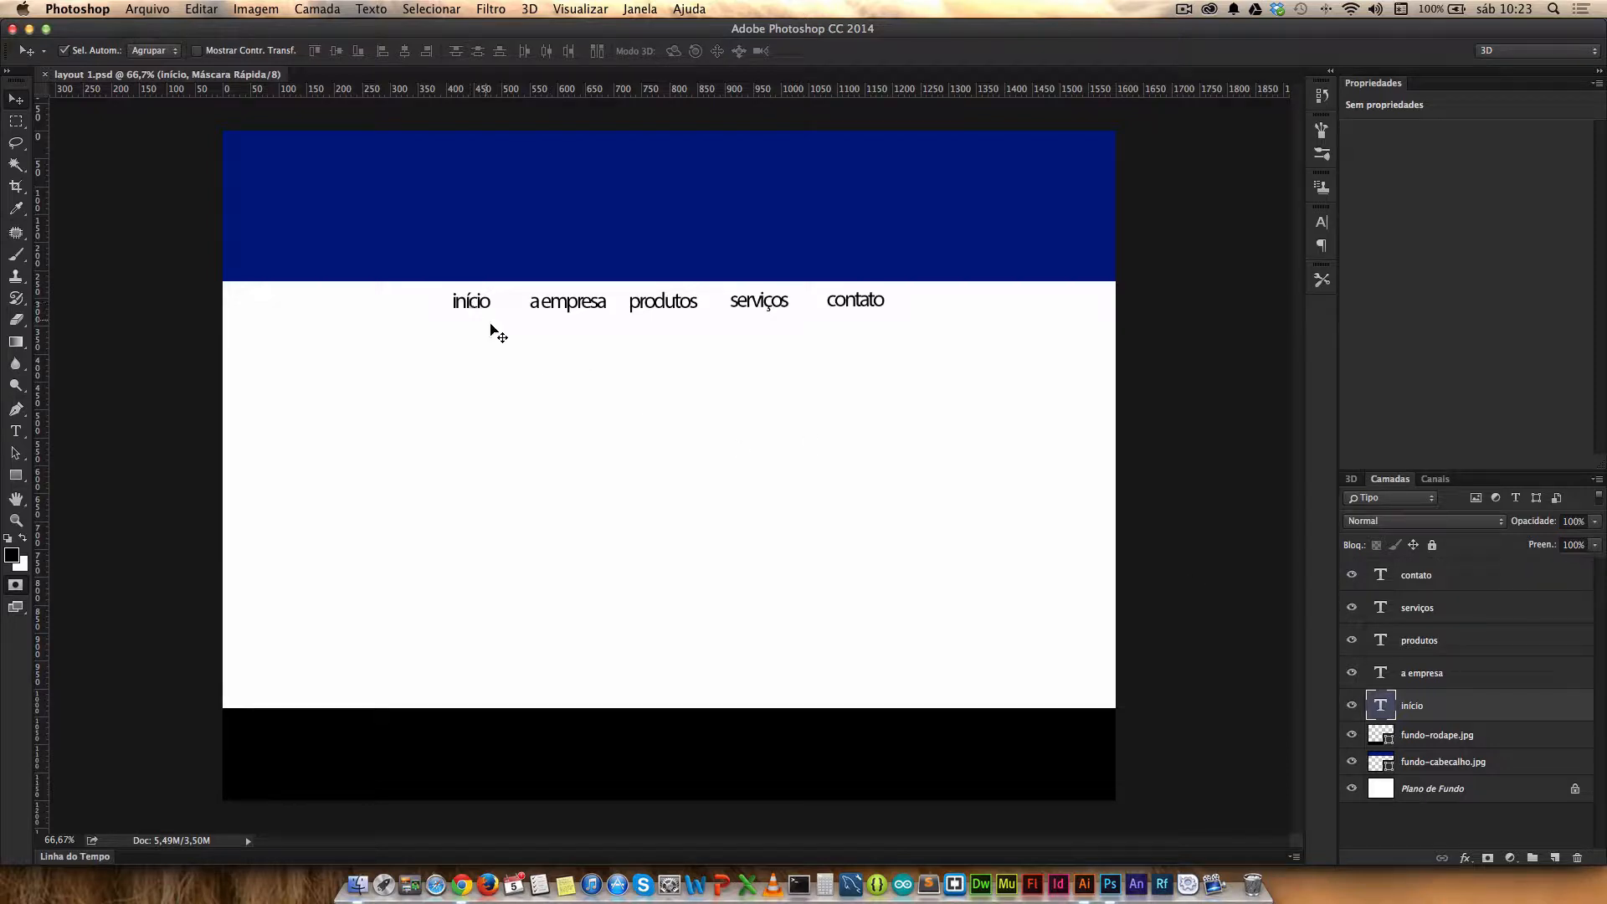
click(15, 432)
double_click(471, 303)
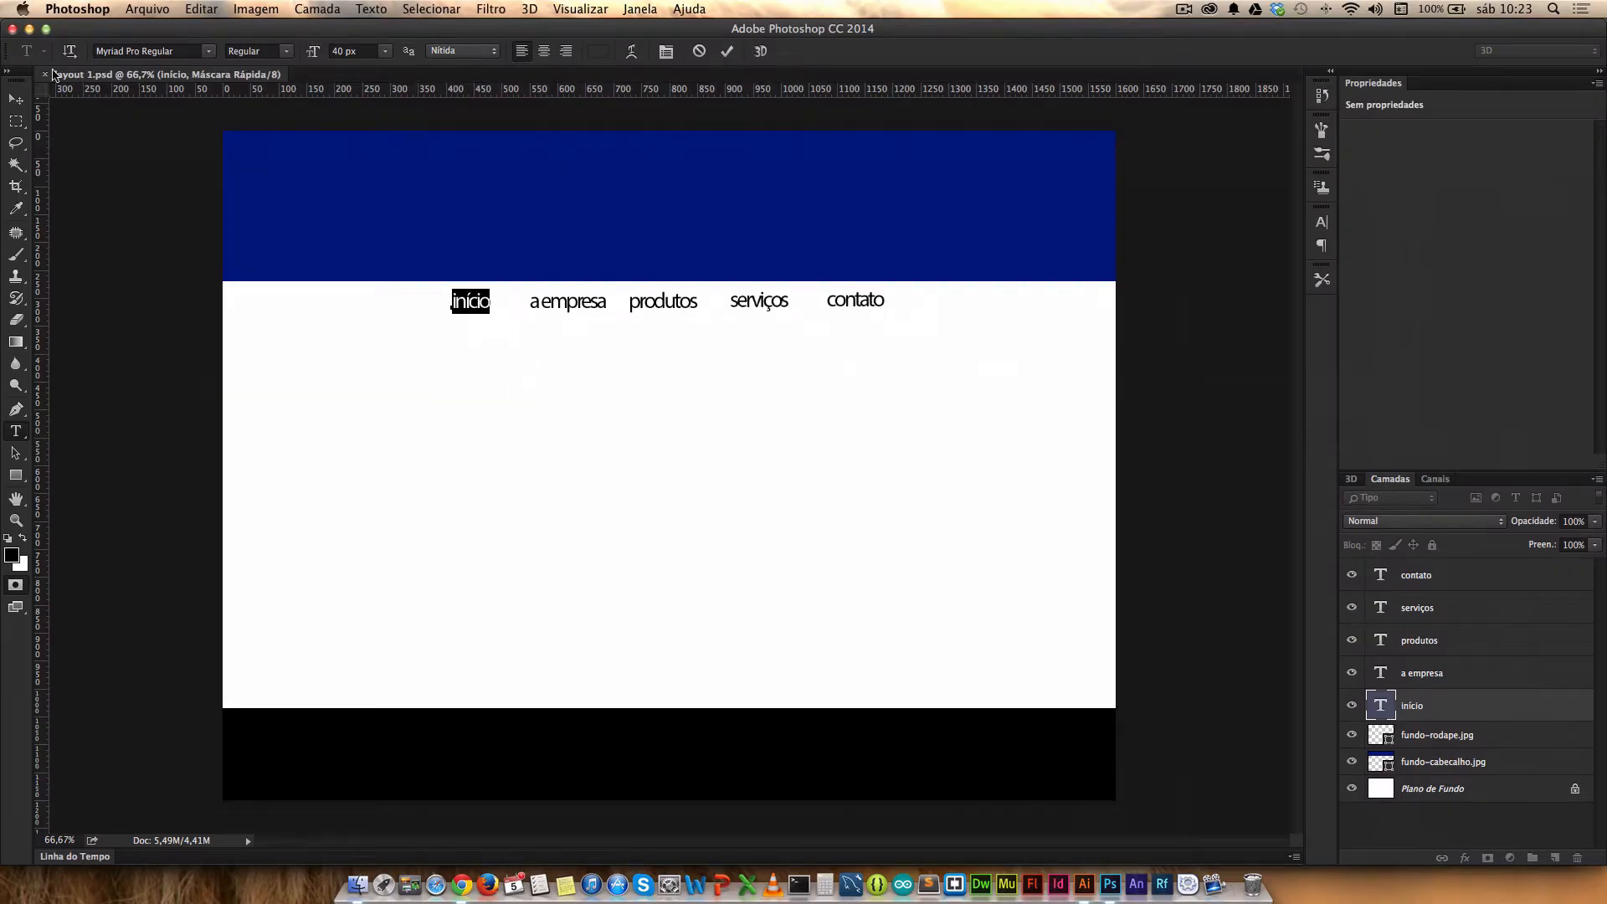
click(18, 102)
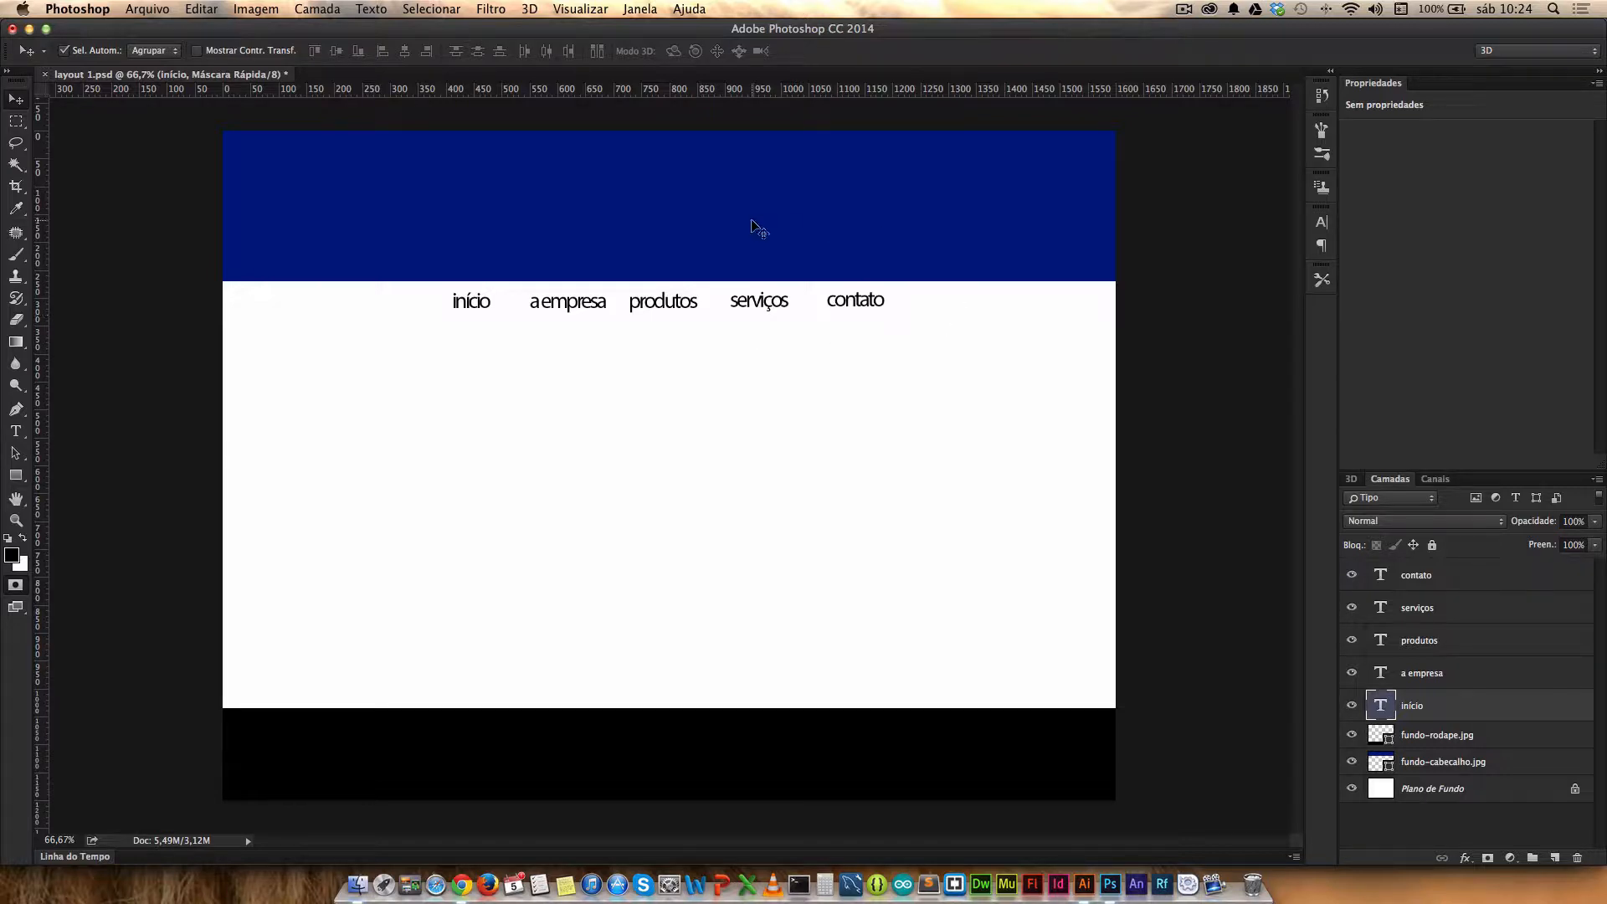
click(825, 884)
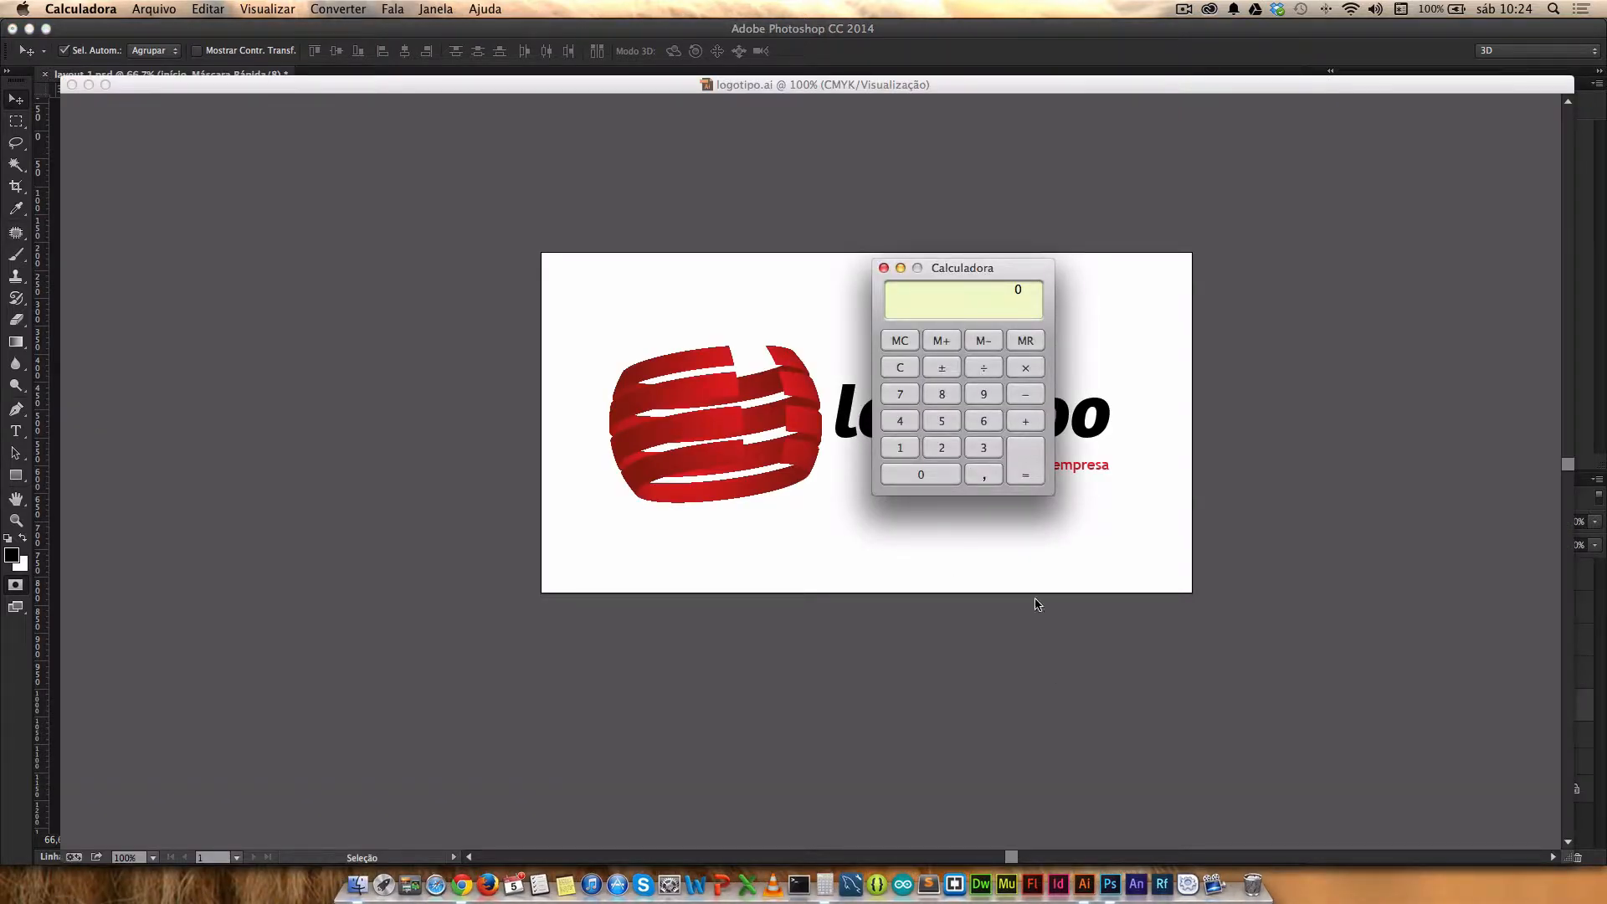
key(super+Tab)
key(super+Tab)
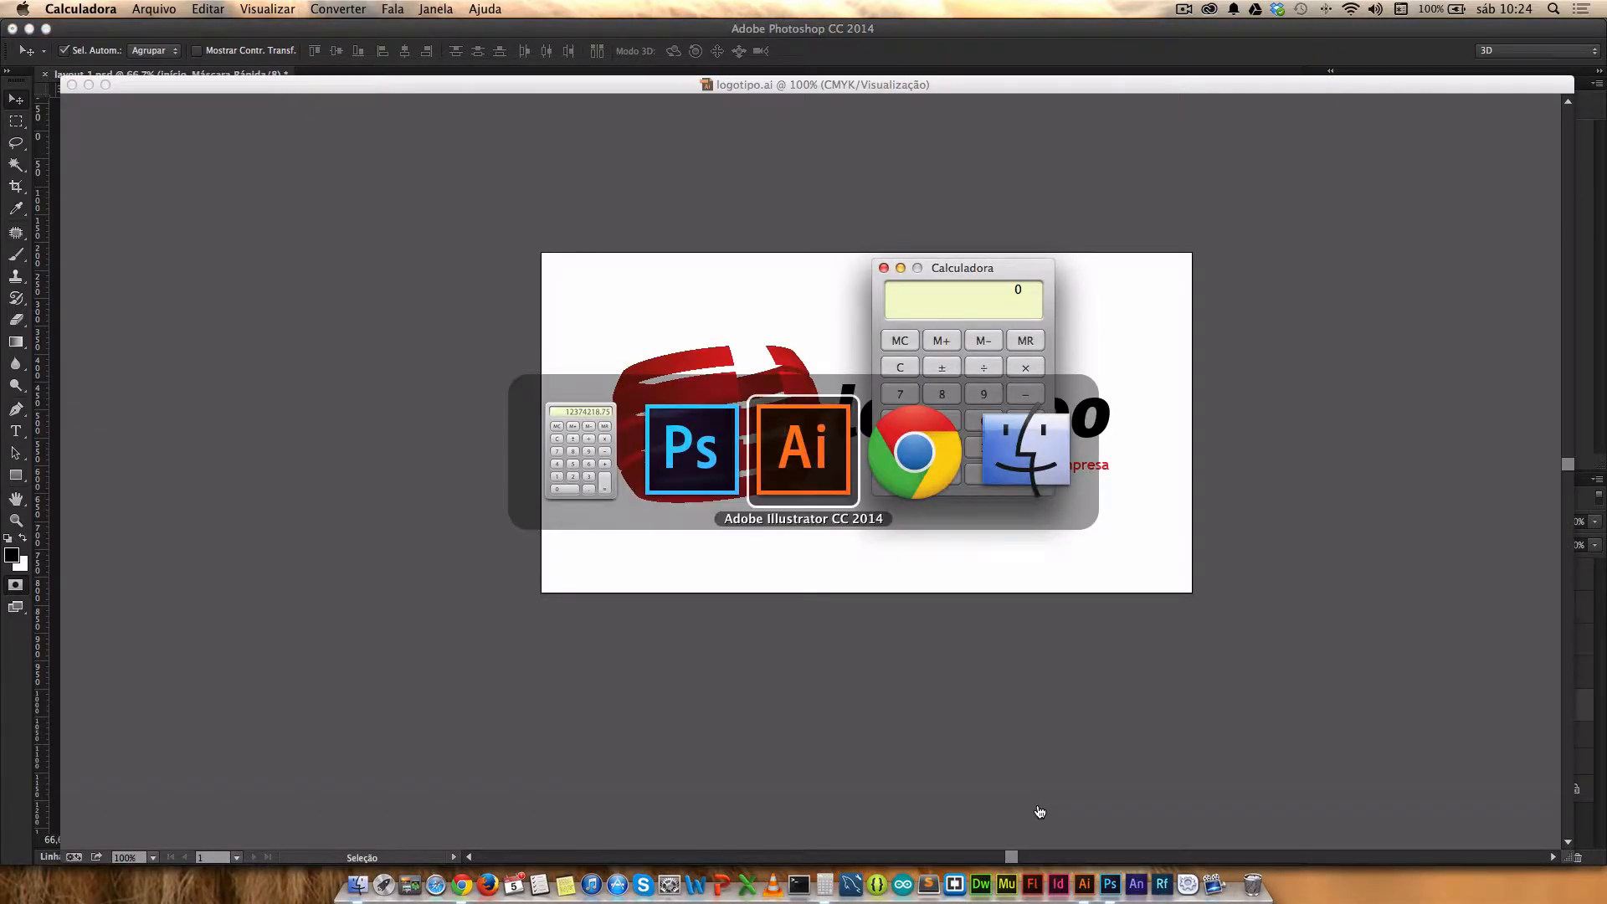
key(super+shift+Tab)
key(super+shift+Tab)
key(super+Tab)
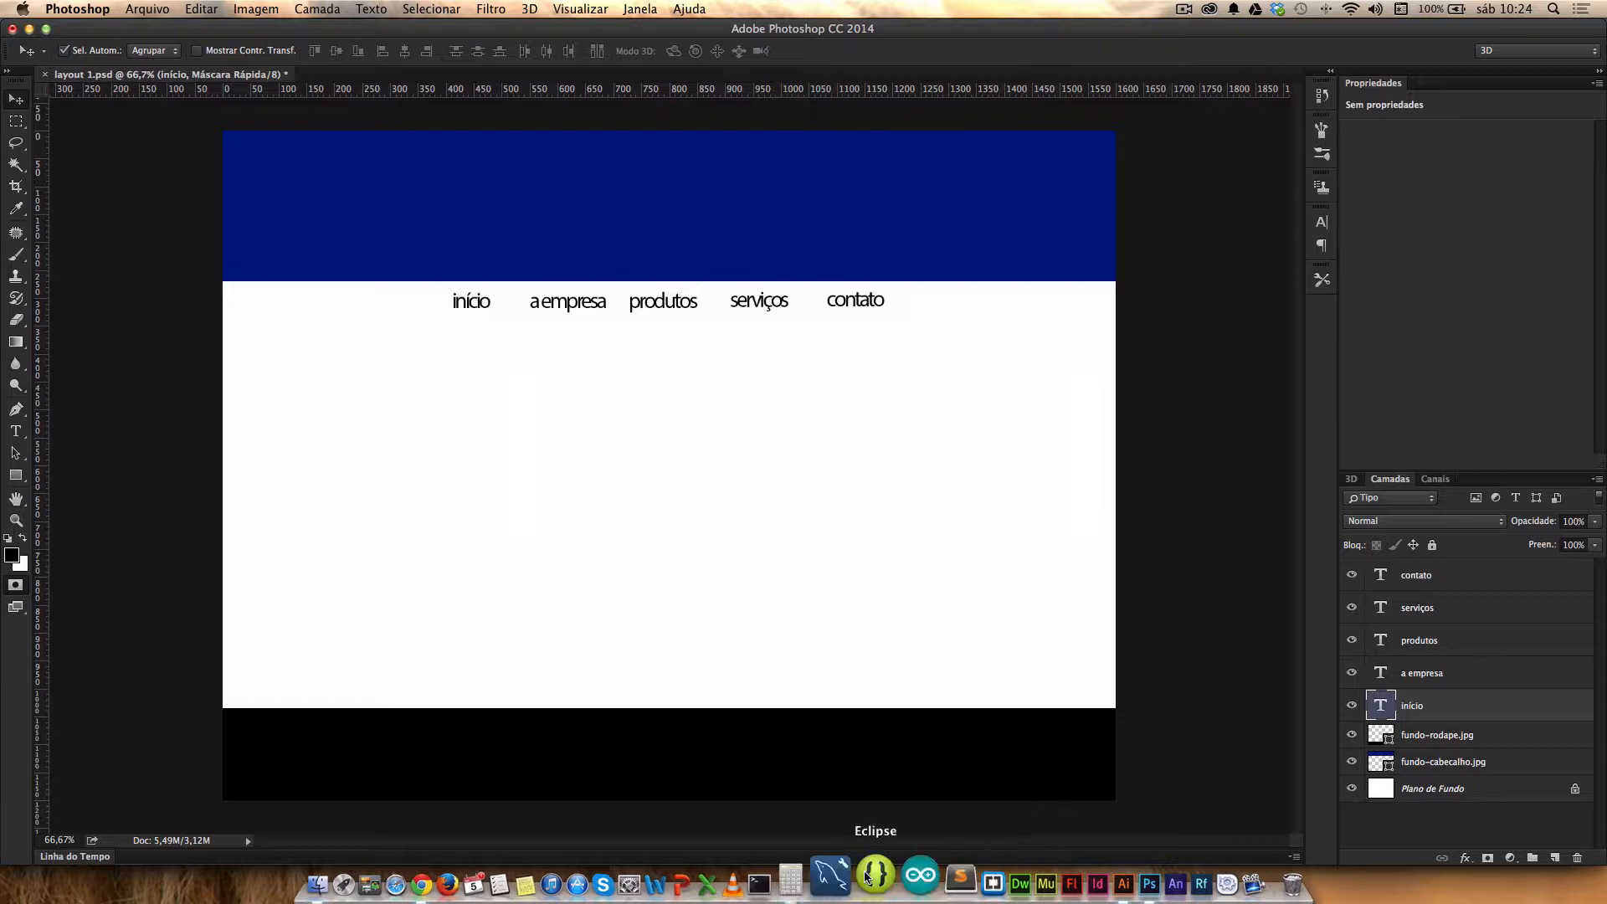
Step: Switch to the Calculator and compute the side margin as 1600 minus 960, divided by 2
click(851, 879)
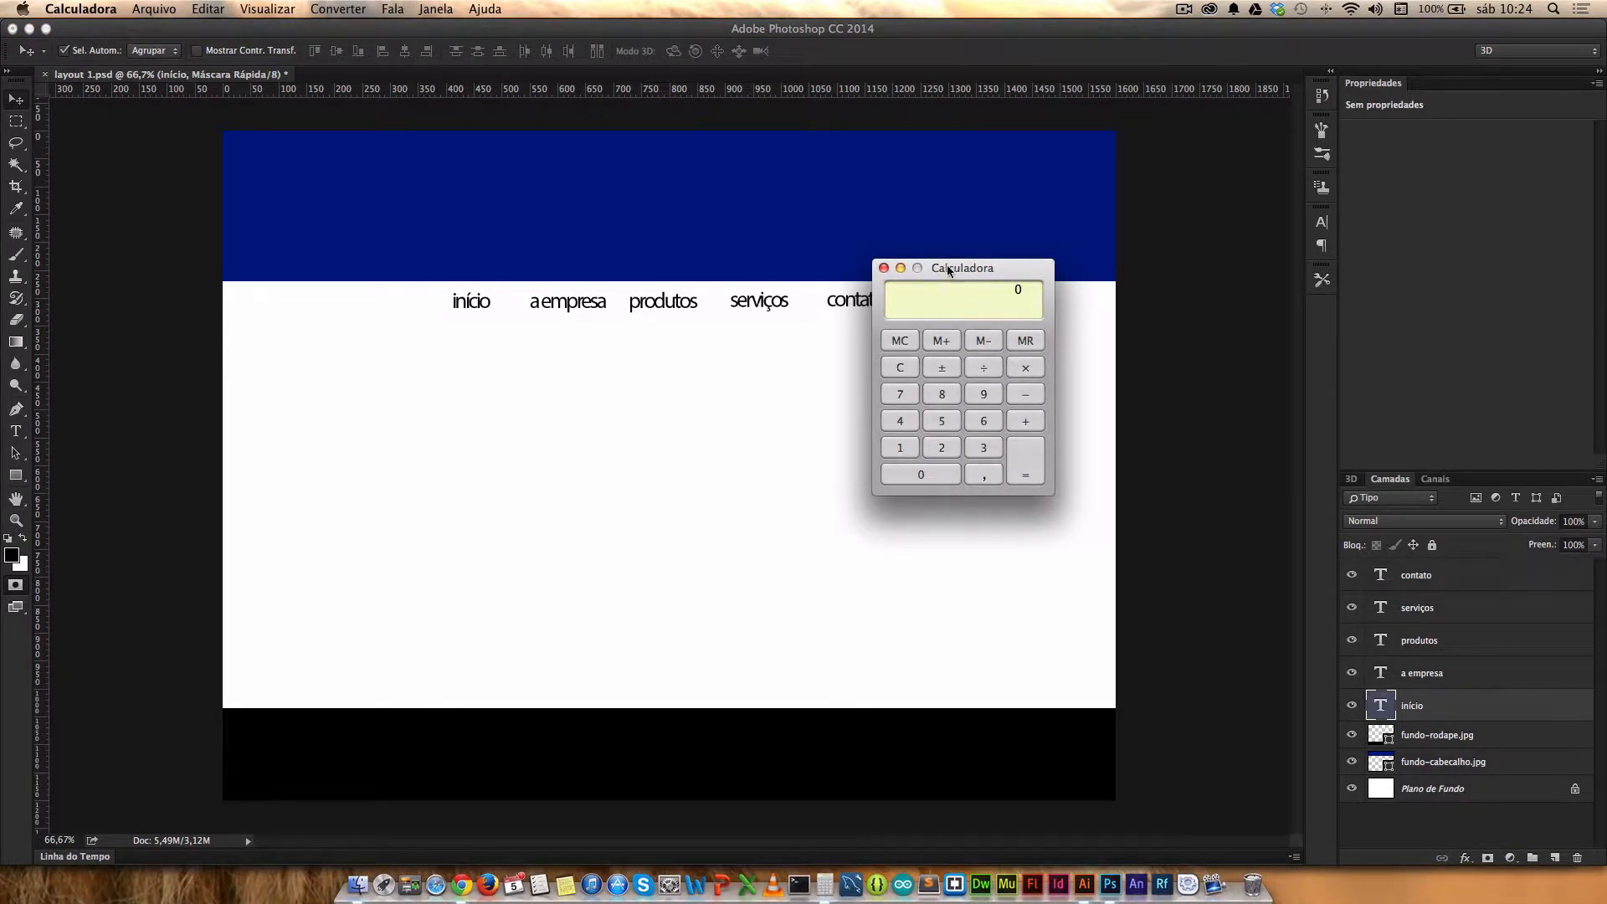
drag(948, 270, 885, 247)
click(825, 425)
click(919, 396)
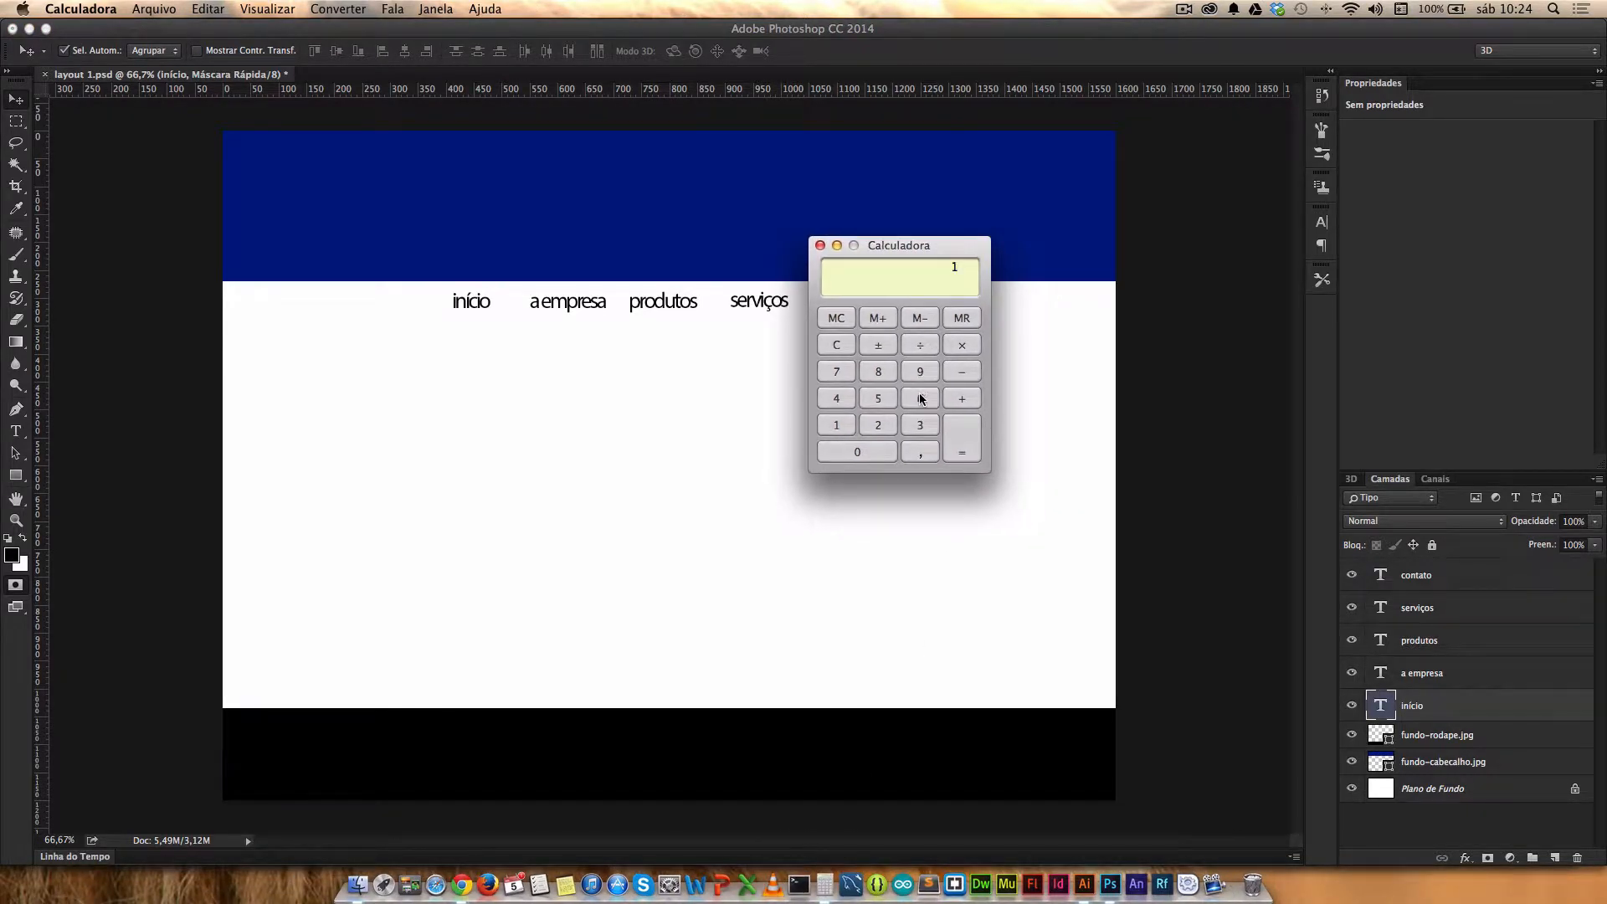
click(862, 453)
click(864, 452)
click(921, 371)
click(921, 397)
click(860, 450)
click(960, 442)
click(931, 350)
click(881, 425)
click(966, 436)
Step: Return to Photoshop and place a vertical guide at about 320 px for the content area's left margin
click(1235, 316)
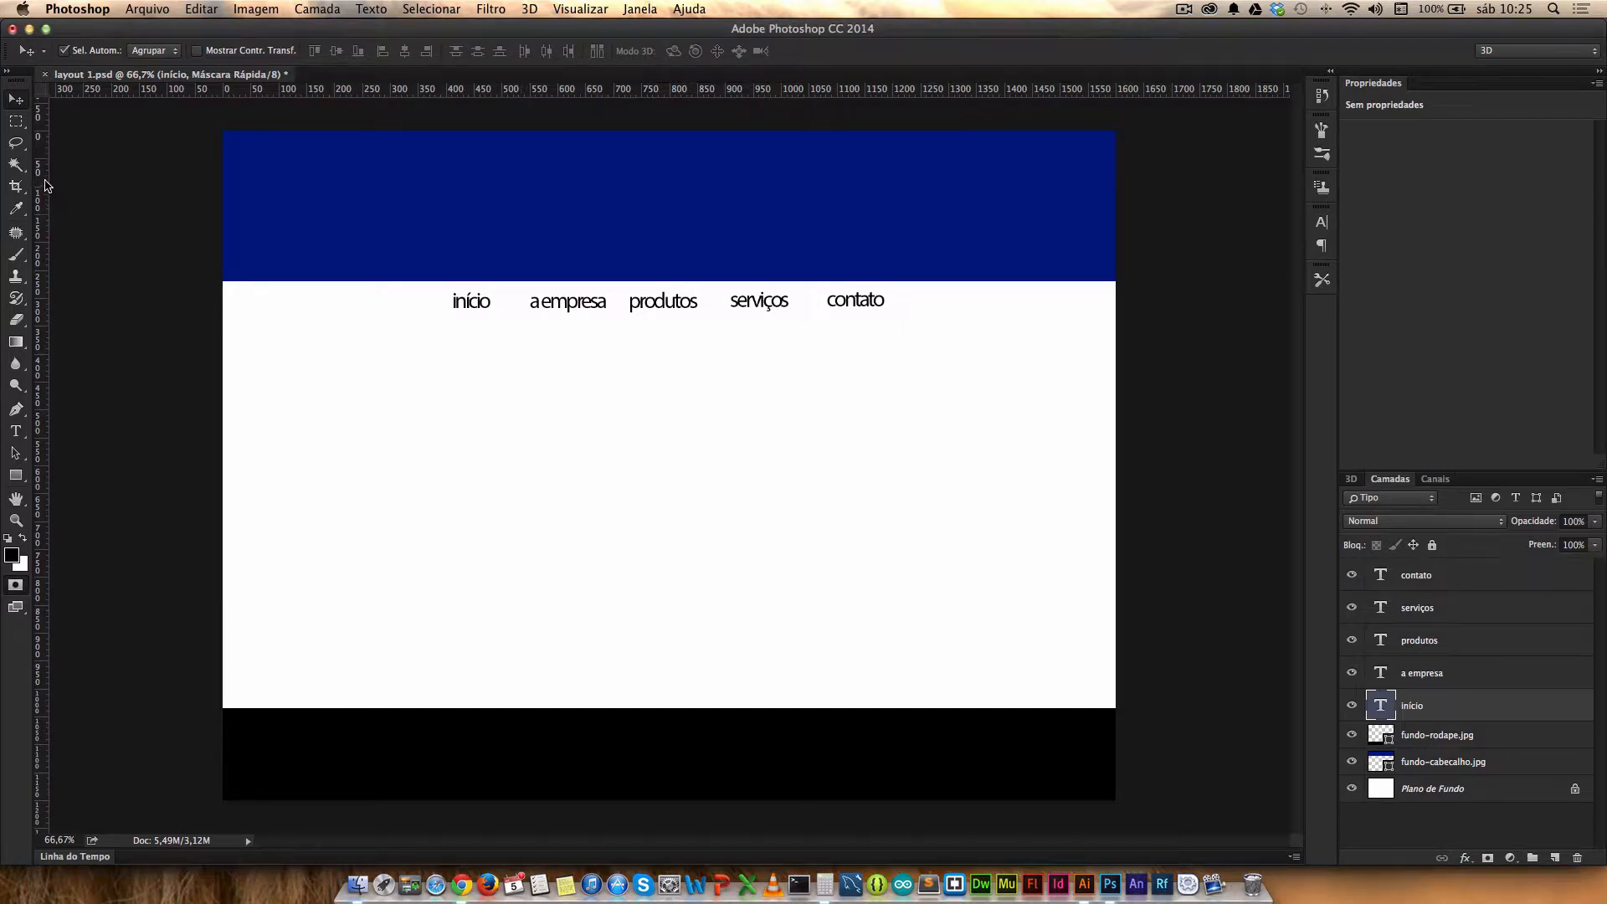
drag(47, 189, 403, 211)
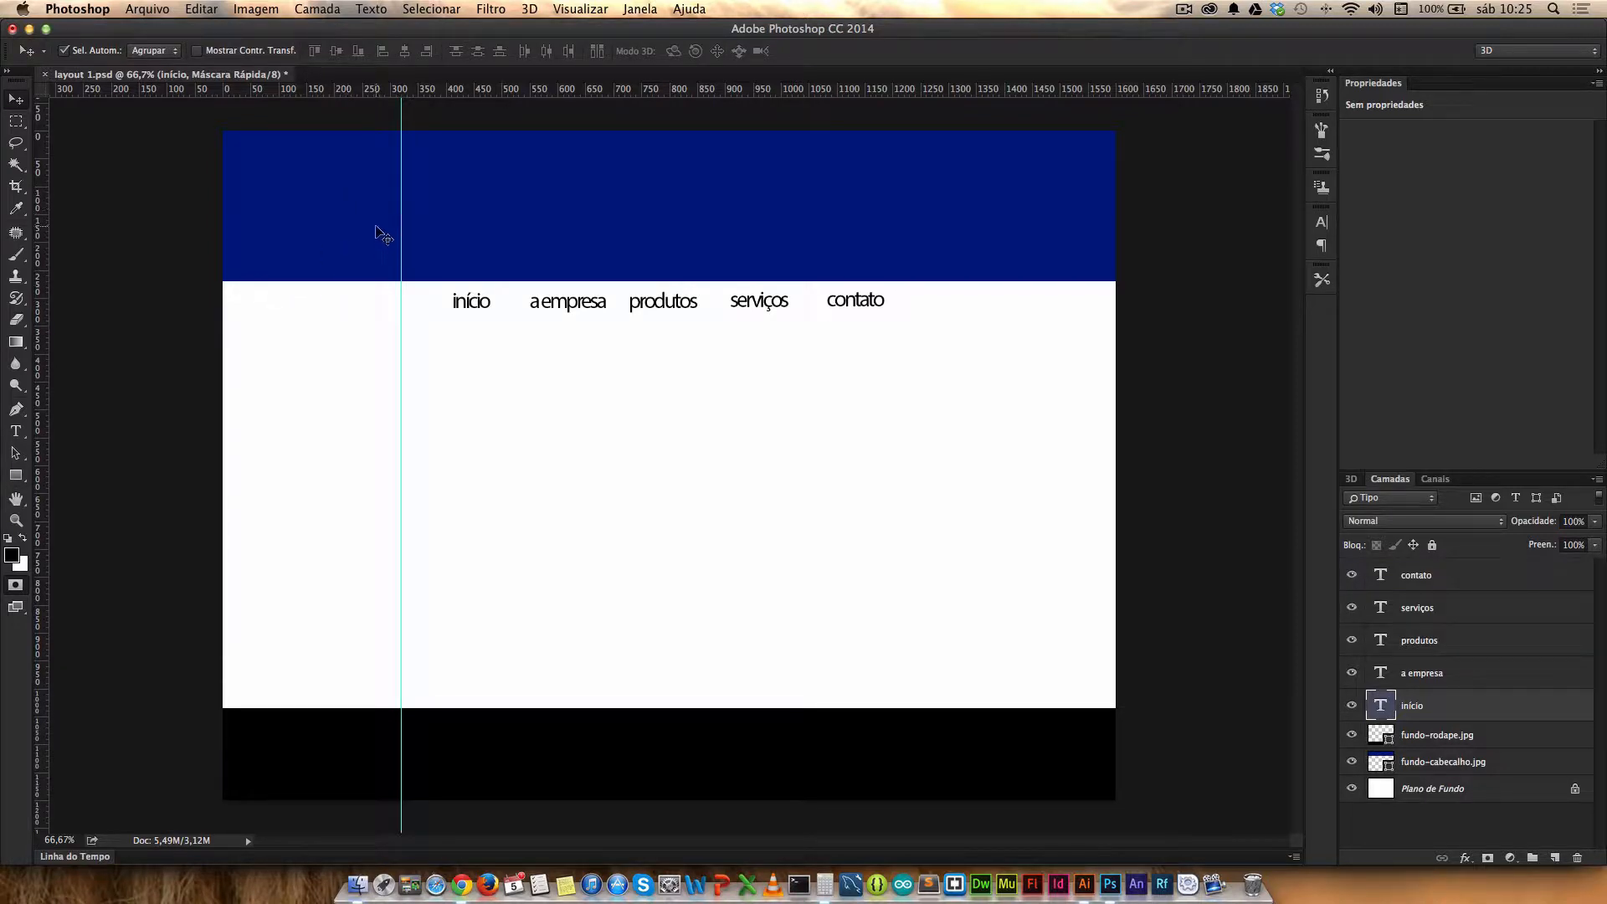
Step: Switch to the Calculator and add 960 and 320 to find the right guide's position
key(super+Tab)
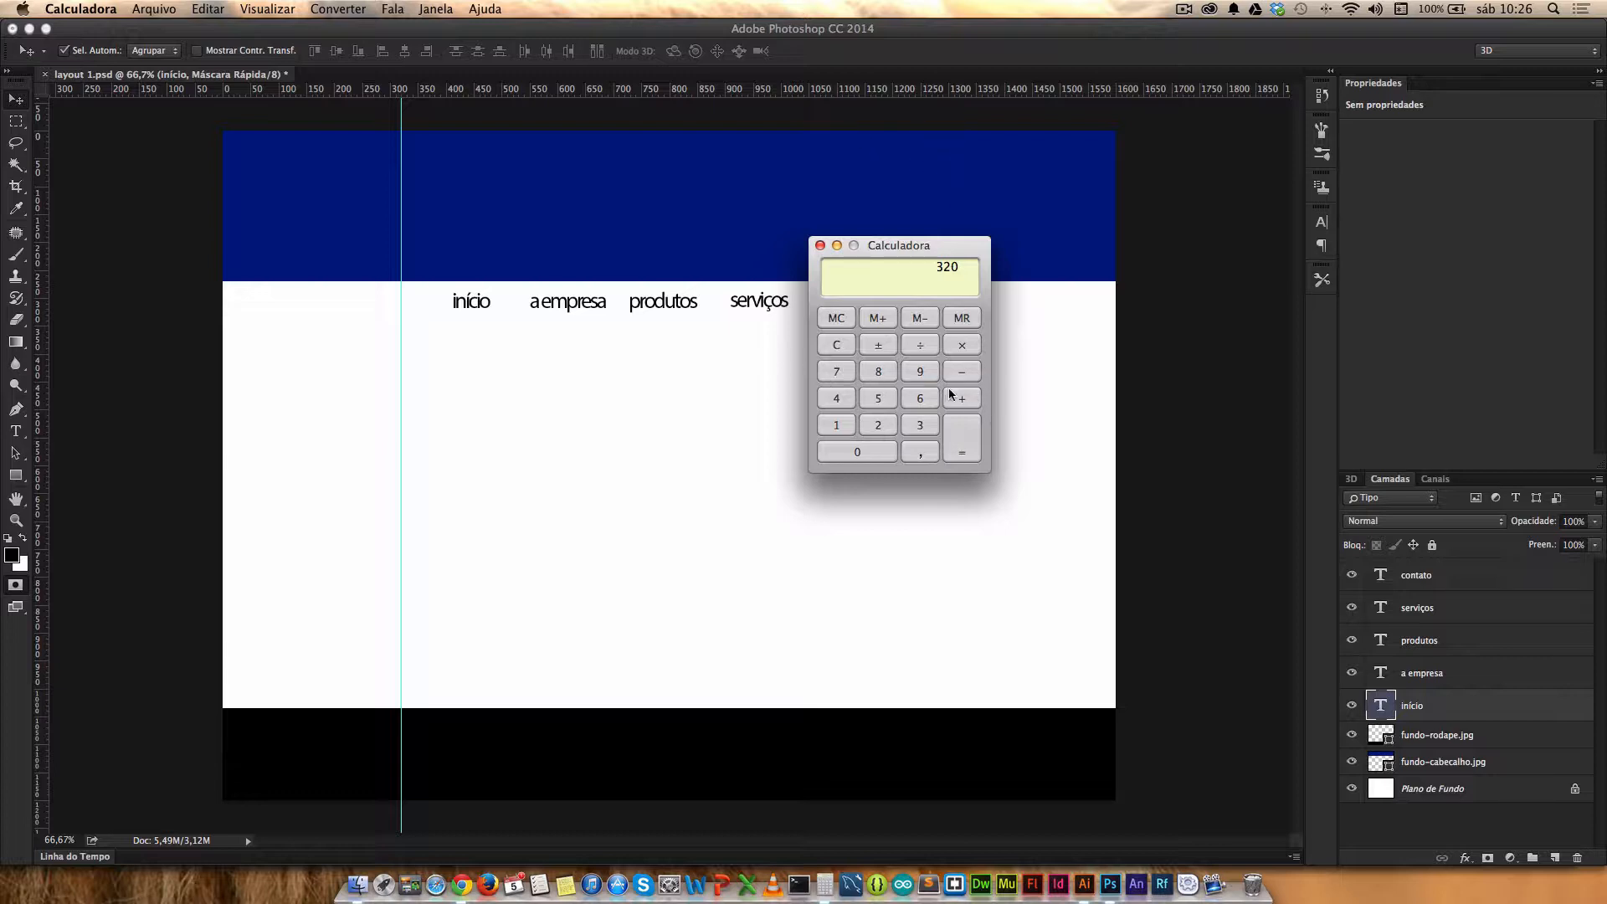
click(924, 377)
click(919, 398)
click(886, 453)
text(320)
click(971, 444)
Step: Return to Photoshop and place a second vertical guide at about 1280 px for the content area's right margin
click(1219, 303)
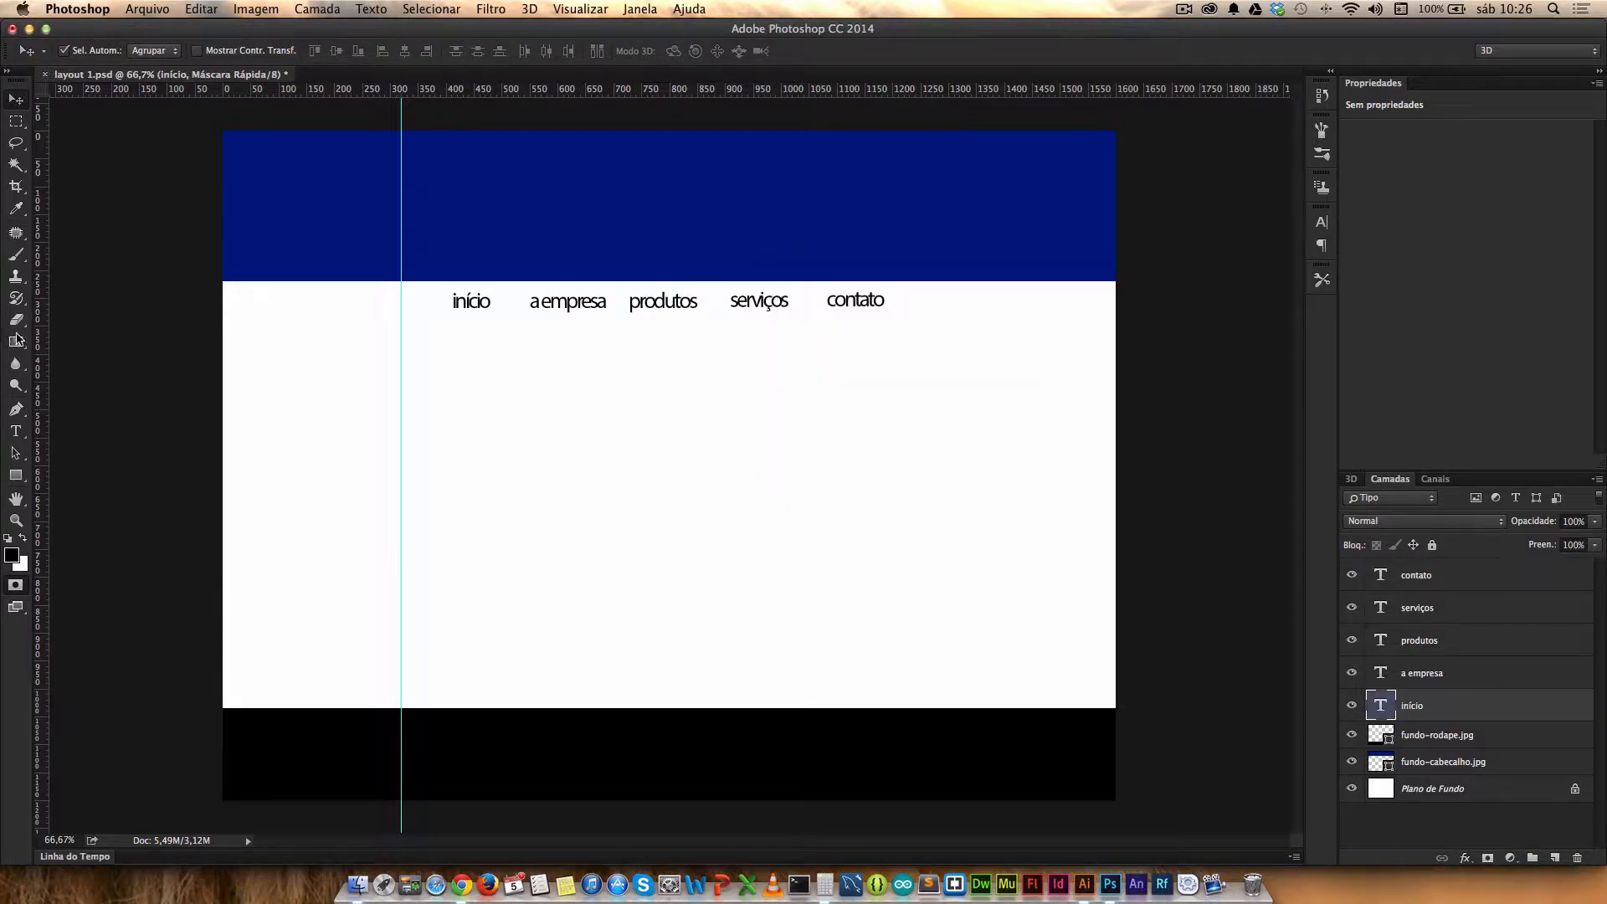
drag(44, 339, 635, 348)
key(super+Tab)
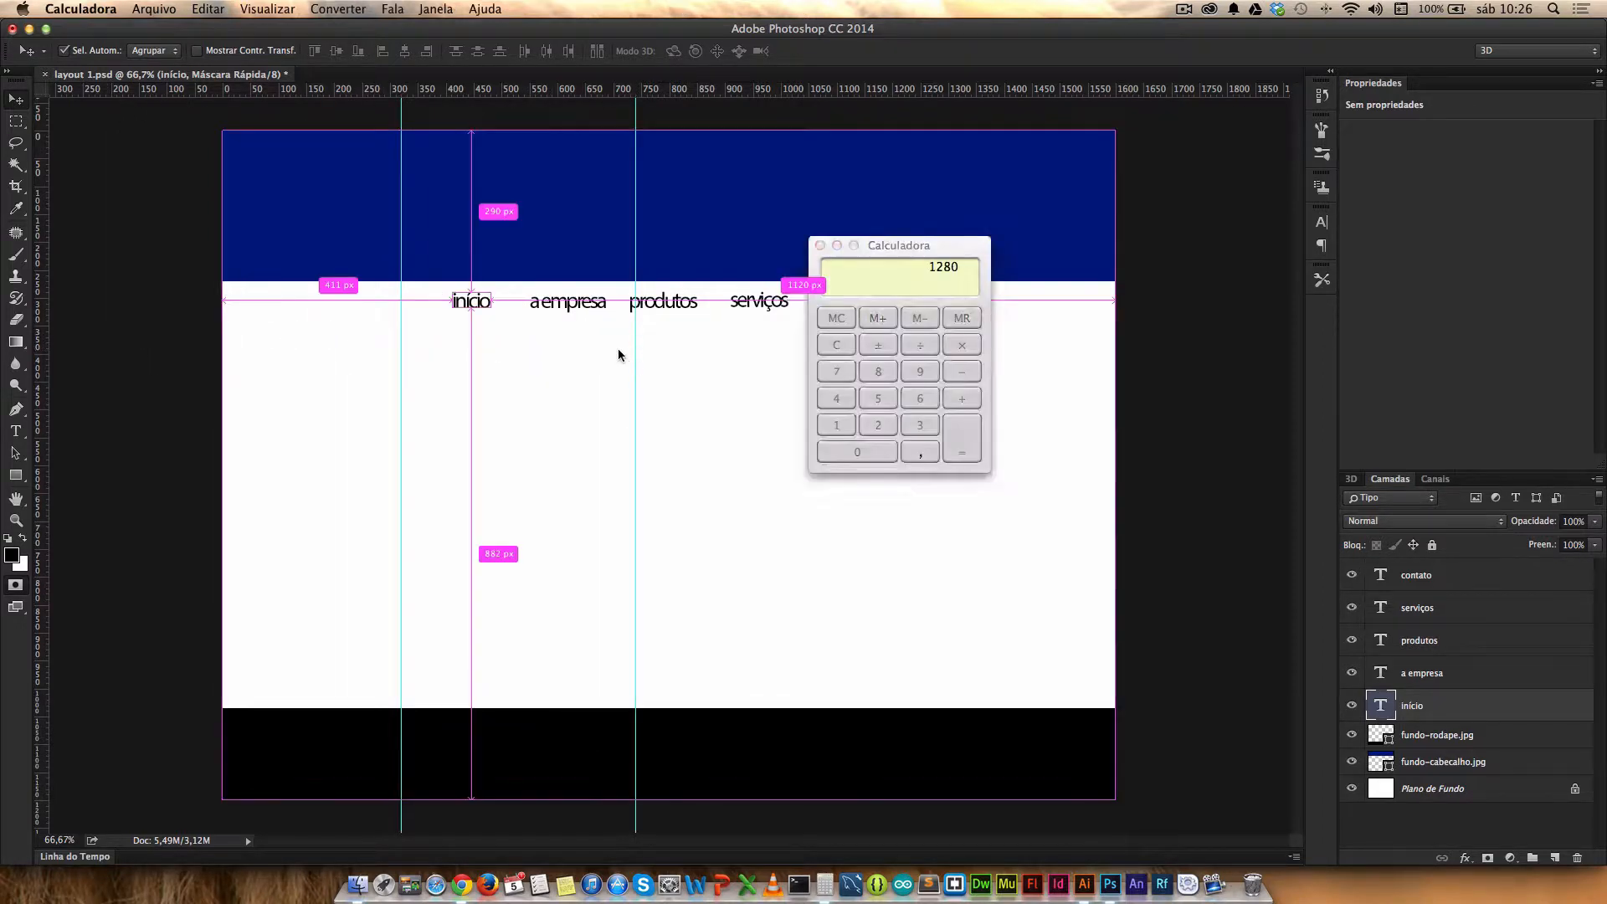
key(super+Tab)
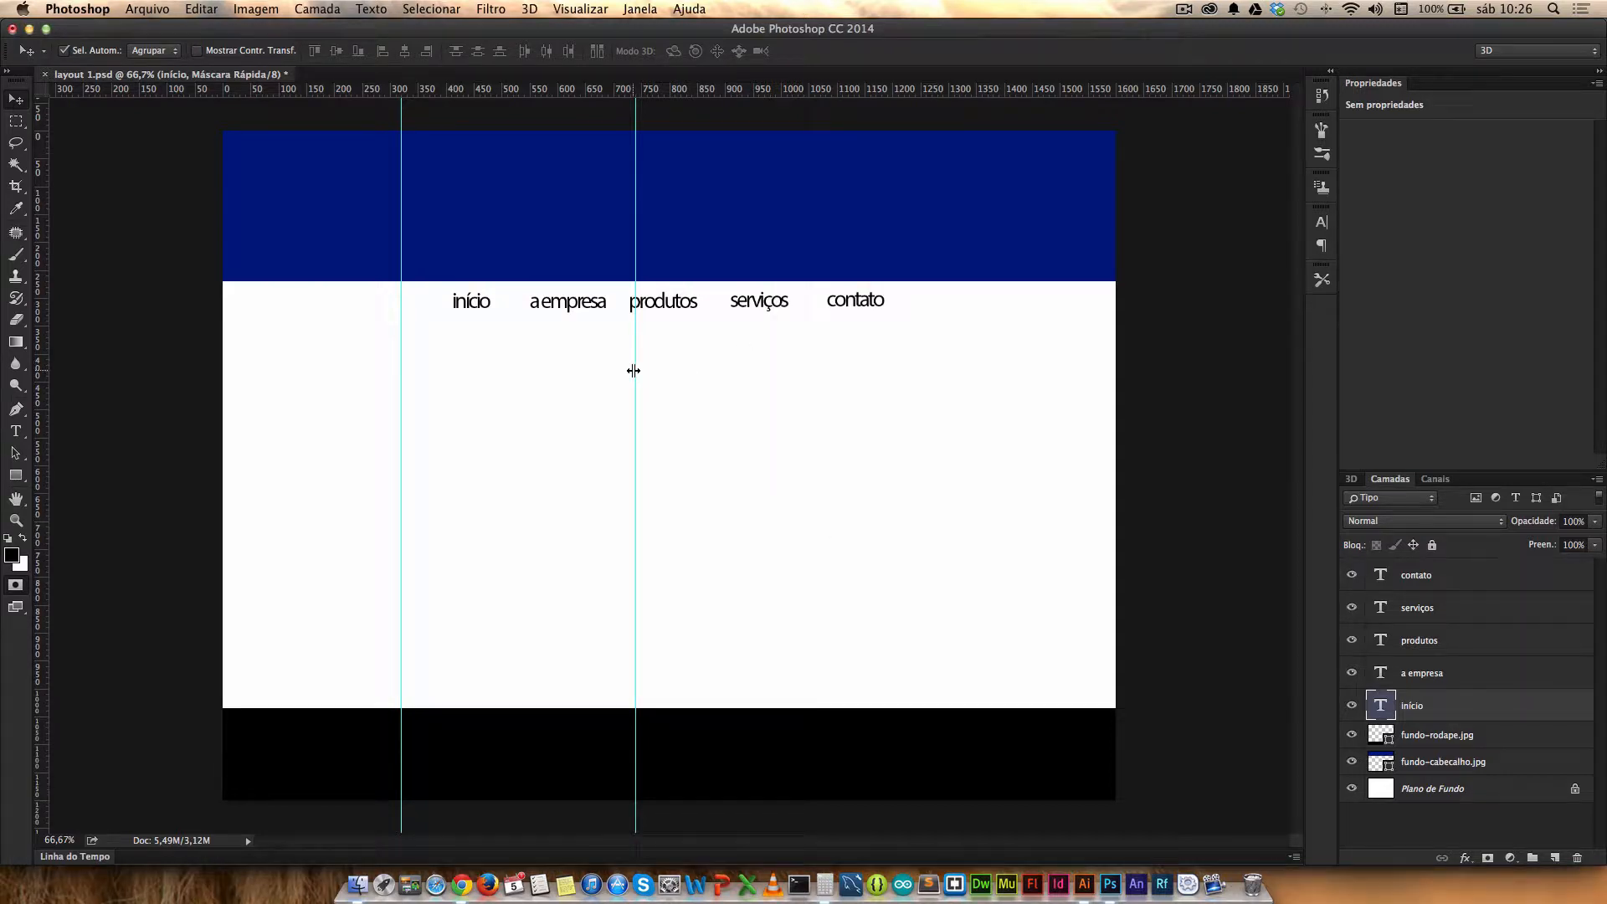
drag(633, 371, 936, 375)
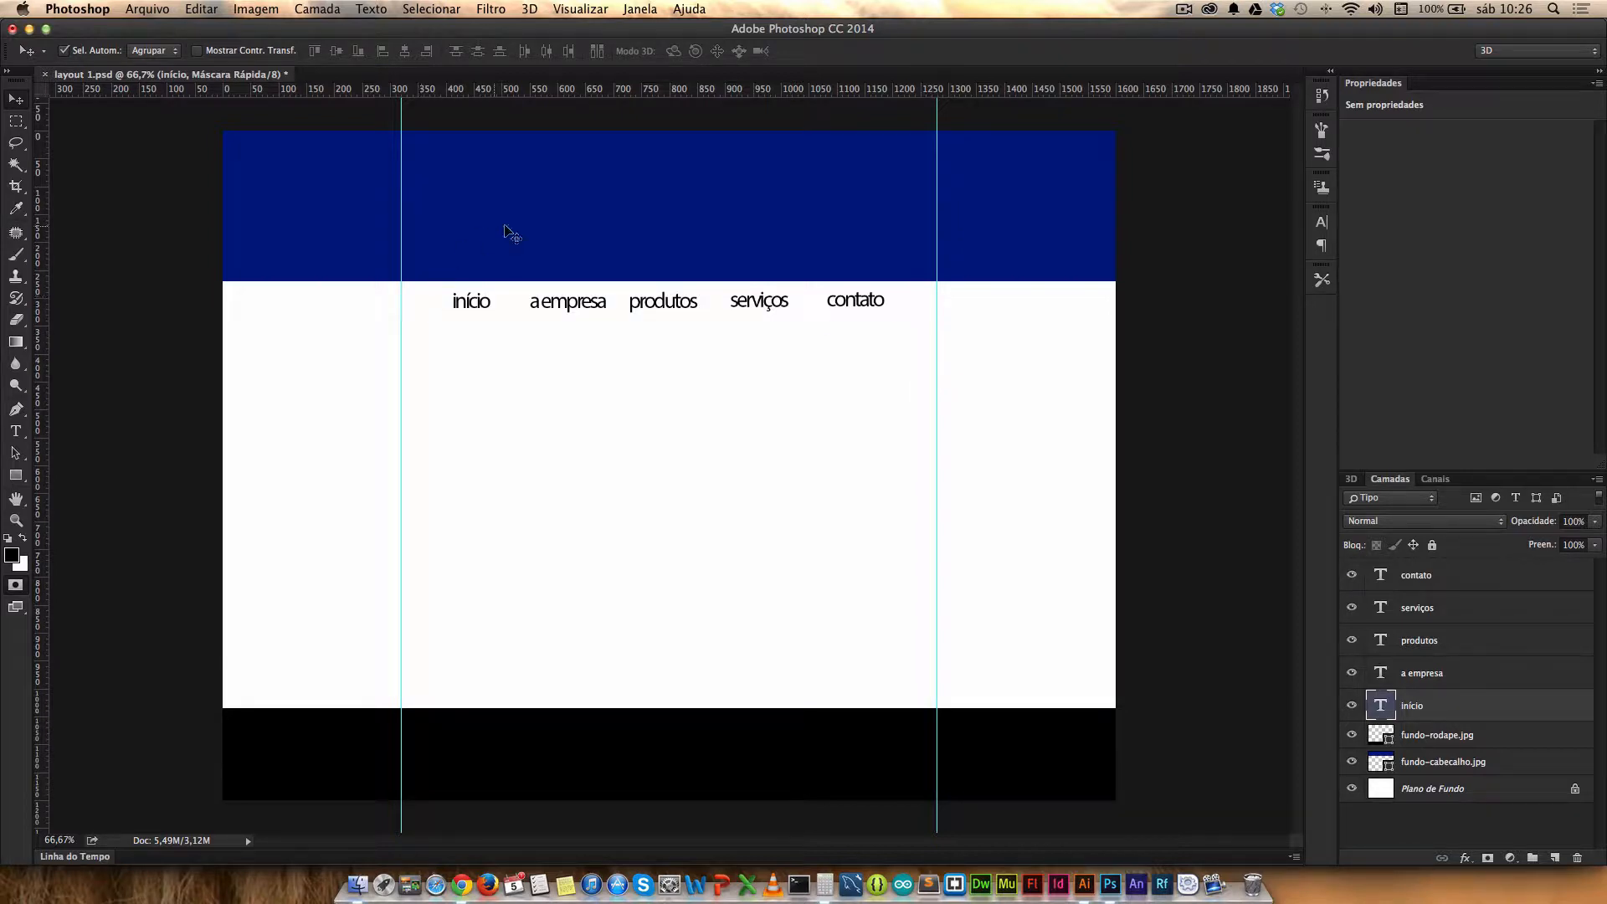
Step: Fine-tune the left margin guide to about 322 px
key(super)
drag(401, 576, 402, 576)
key(super)
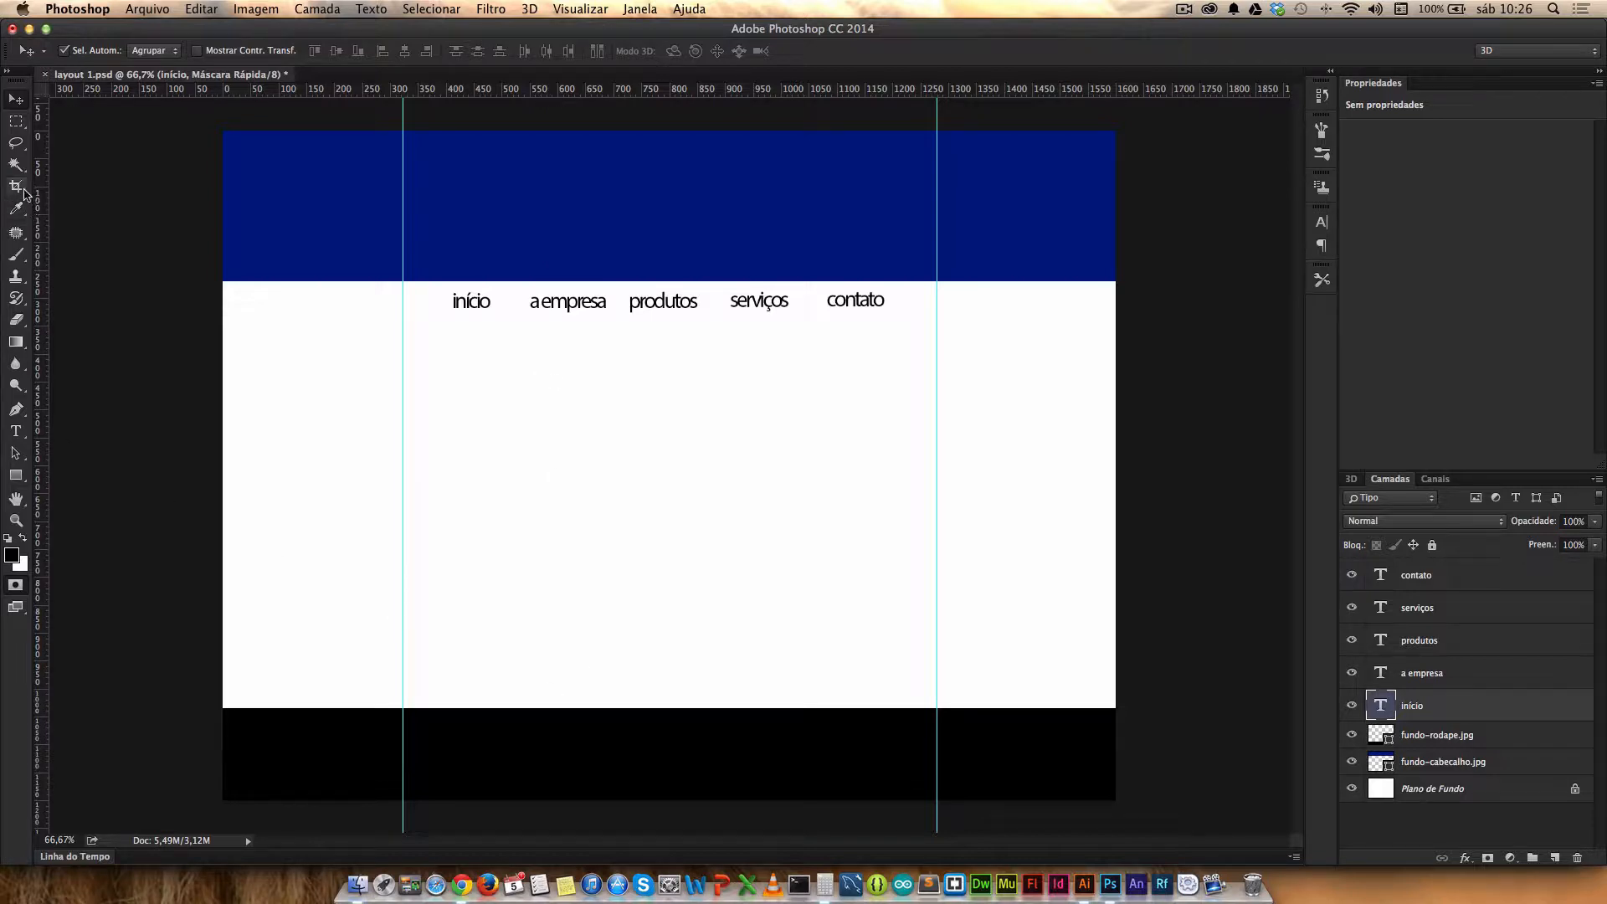
click(16, 475)
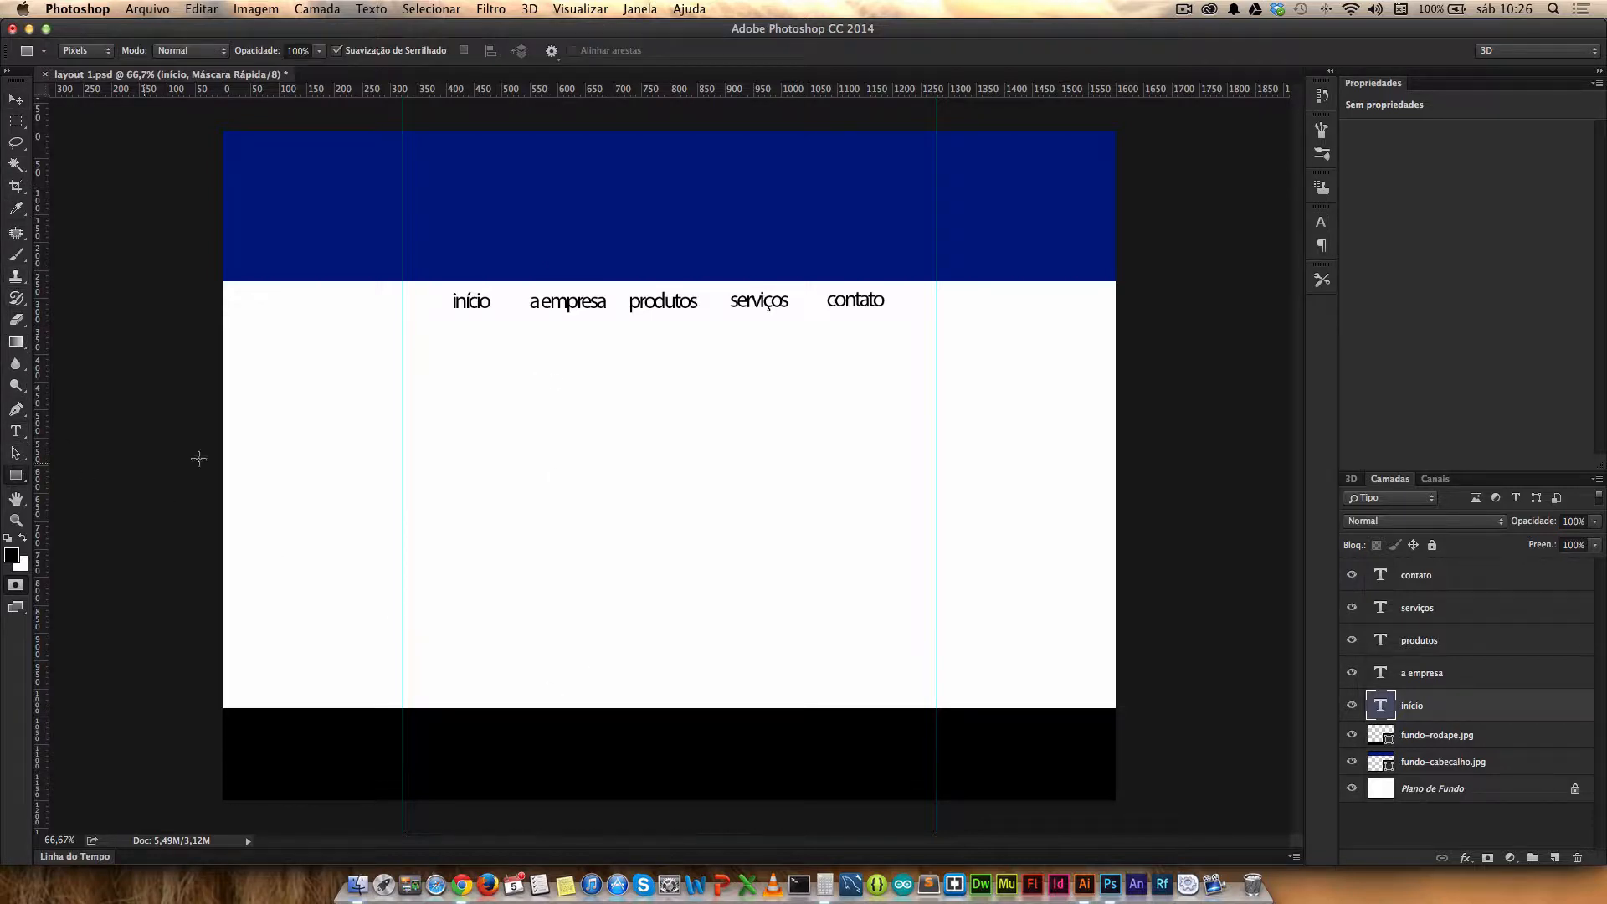
drag(402, 380, 934, 500)
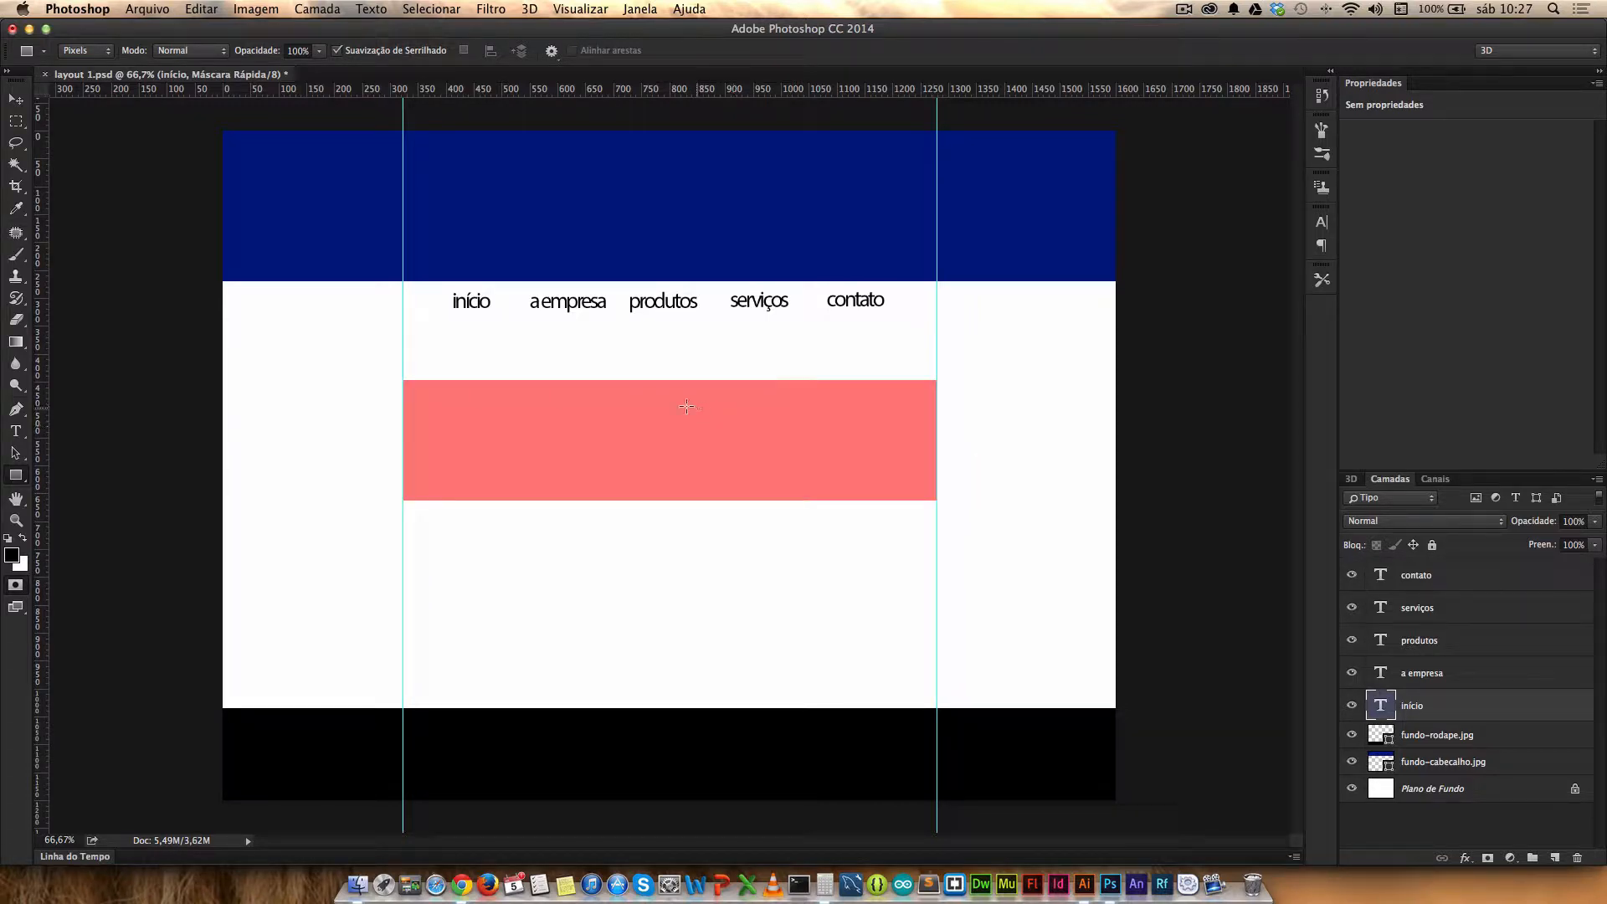
click(16, 99)
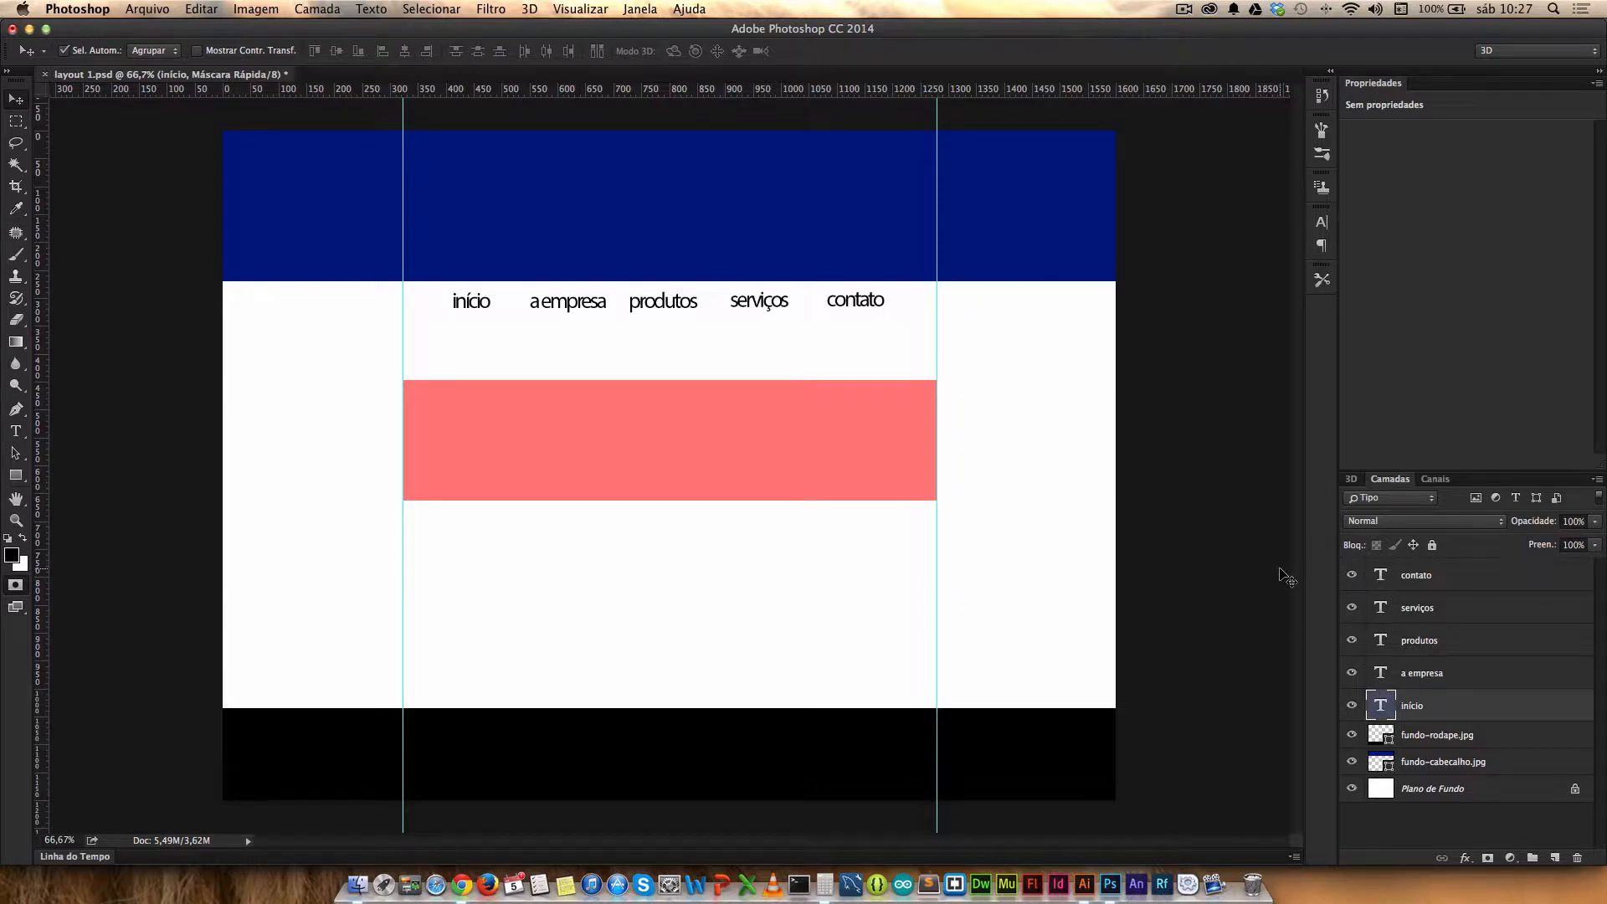
key(super+z)
Step: Leave Quick Mask mode and draw a black rectangle shape about 958 × 255 px between the two guides, below the menu texts
click(15, 586)
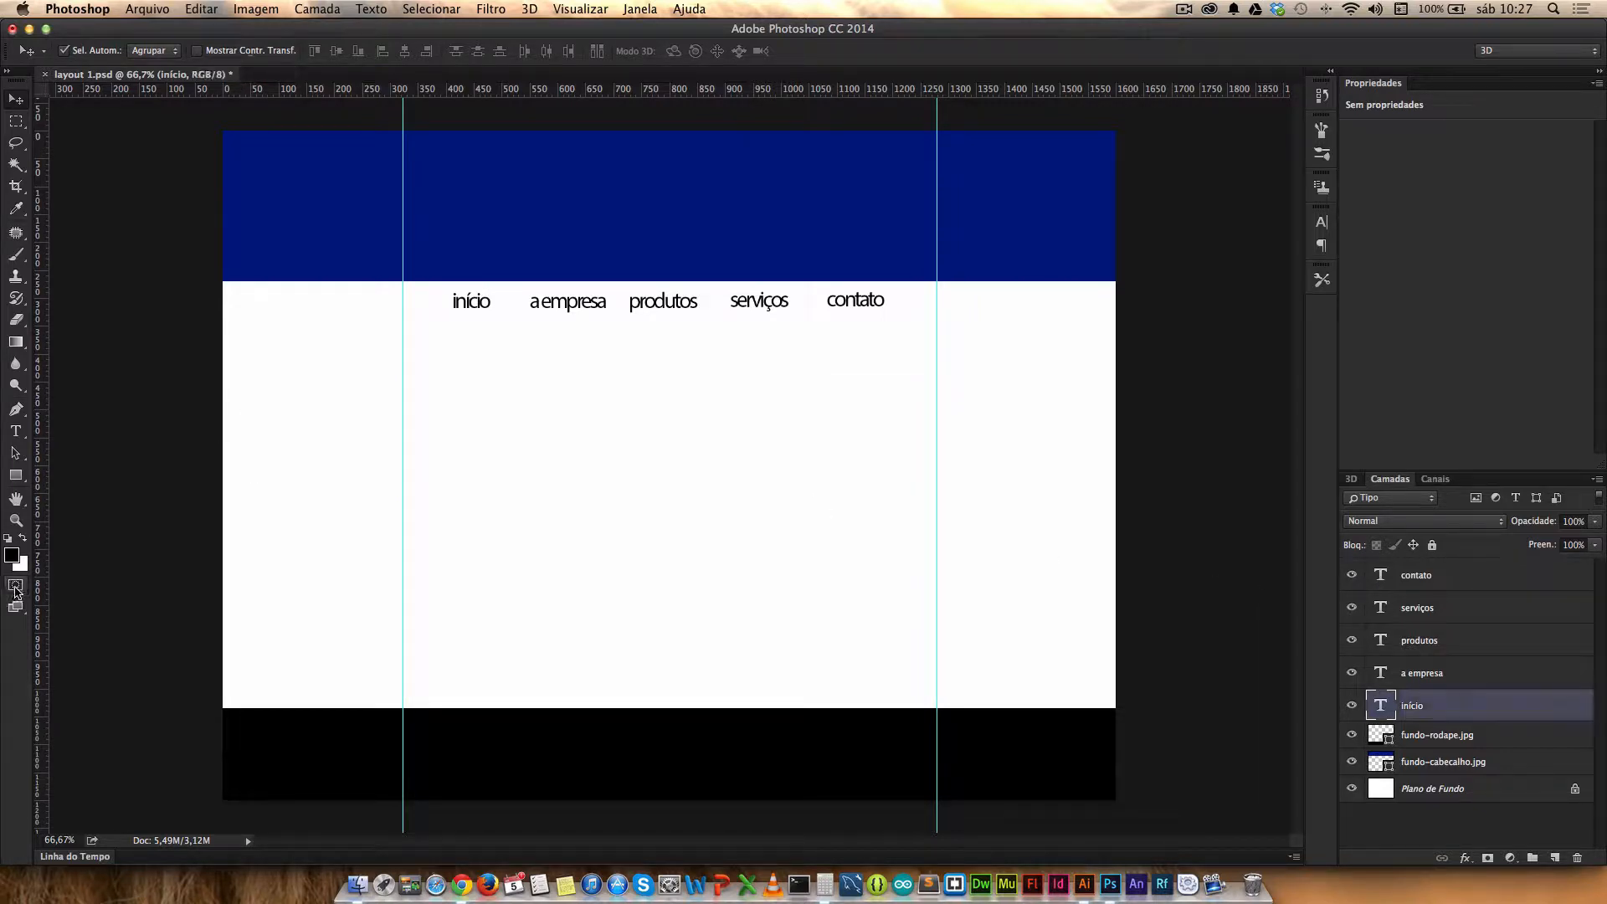
click(15, 475)
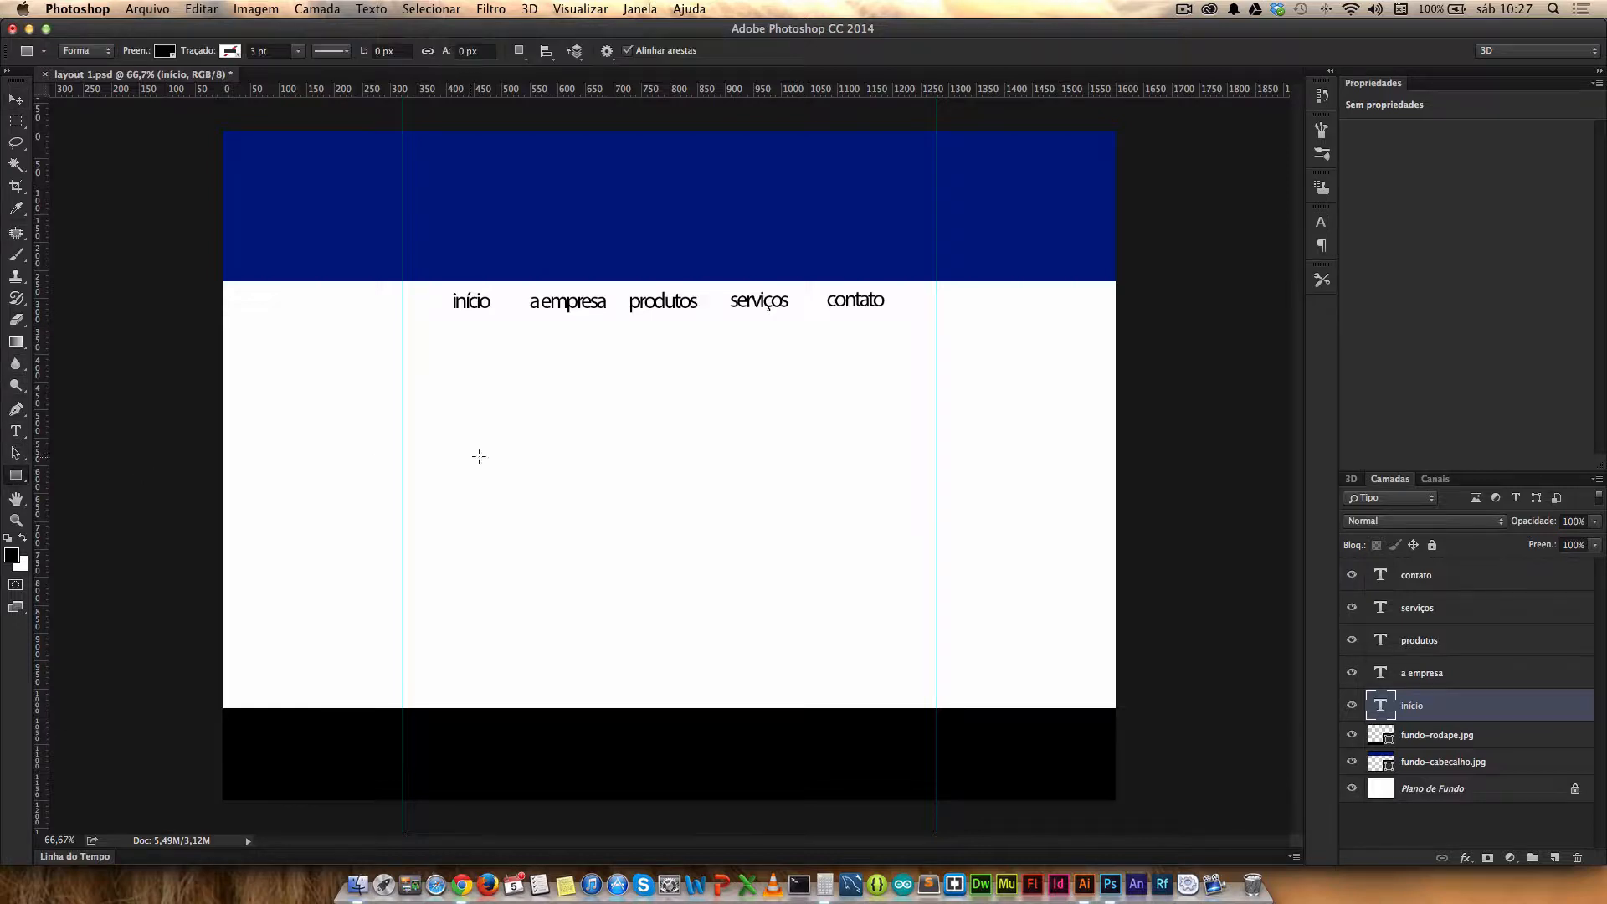
drag(403, 379, 936, 520)
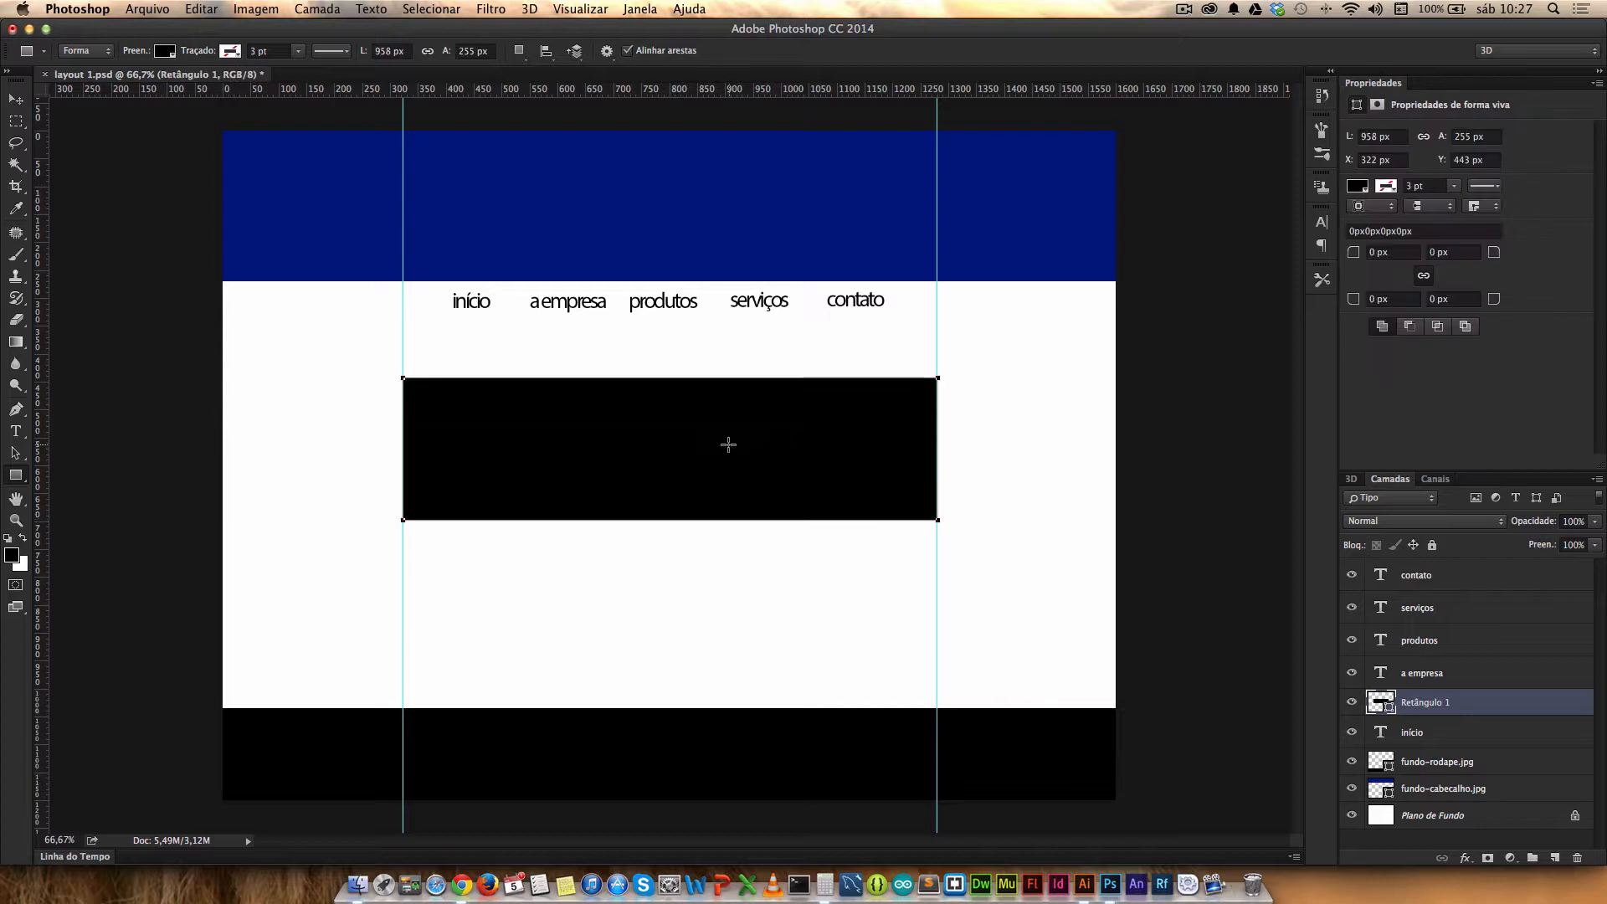
click(16, 99)
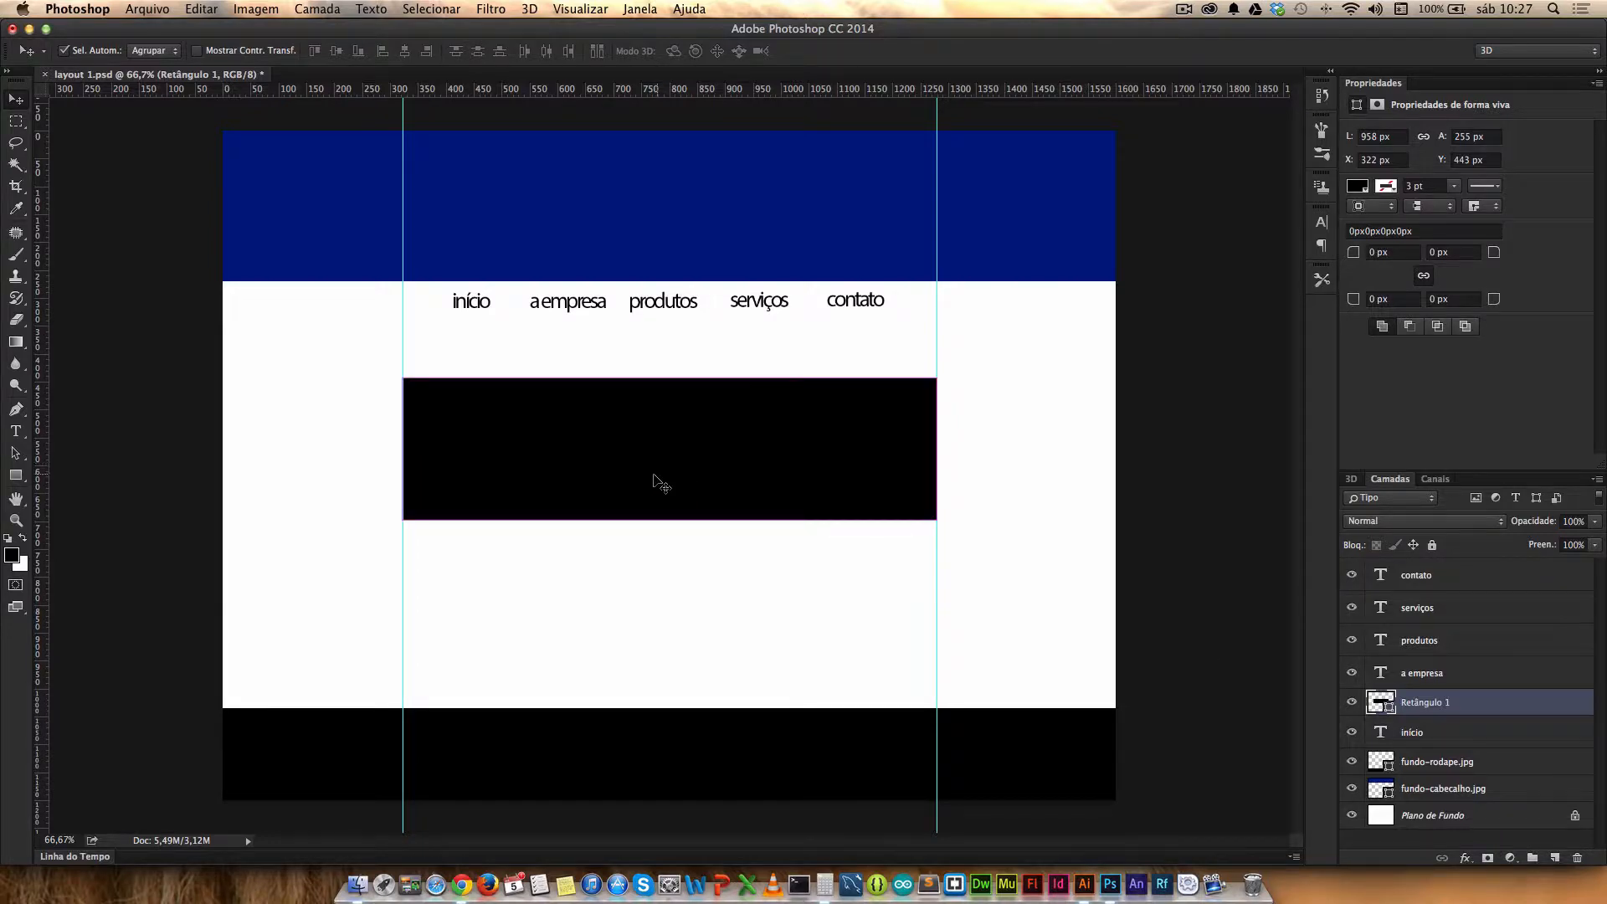
Step: Resize the black banner rectangle to a width of 960 px with Free Transform and apply the transformation
key(super)
key(super+t)
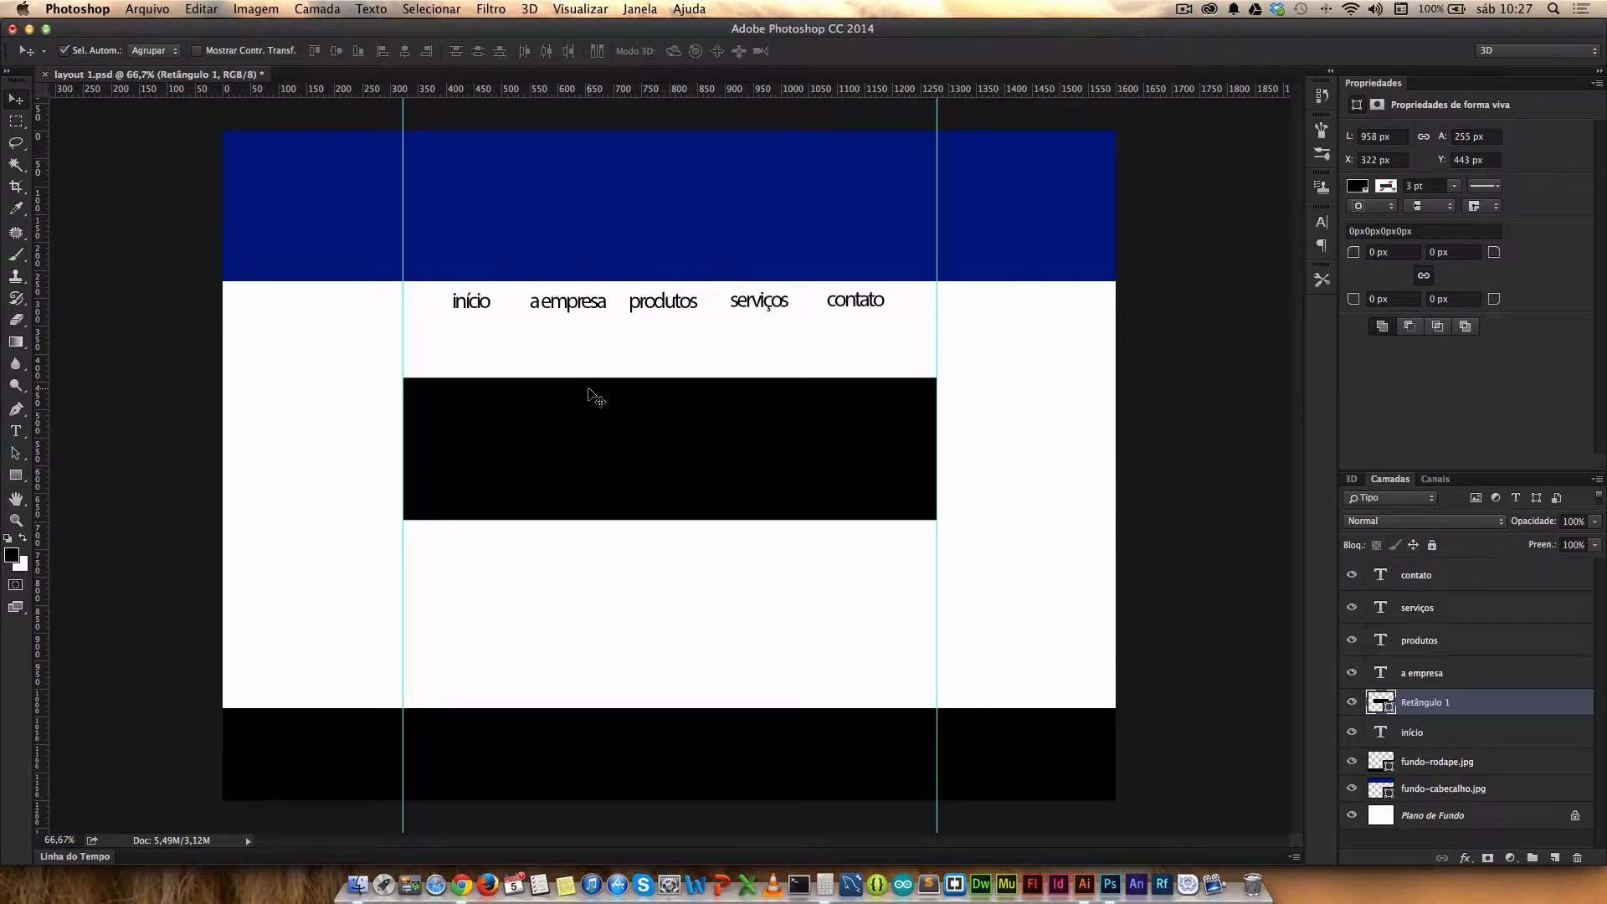
key(super)
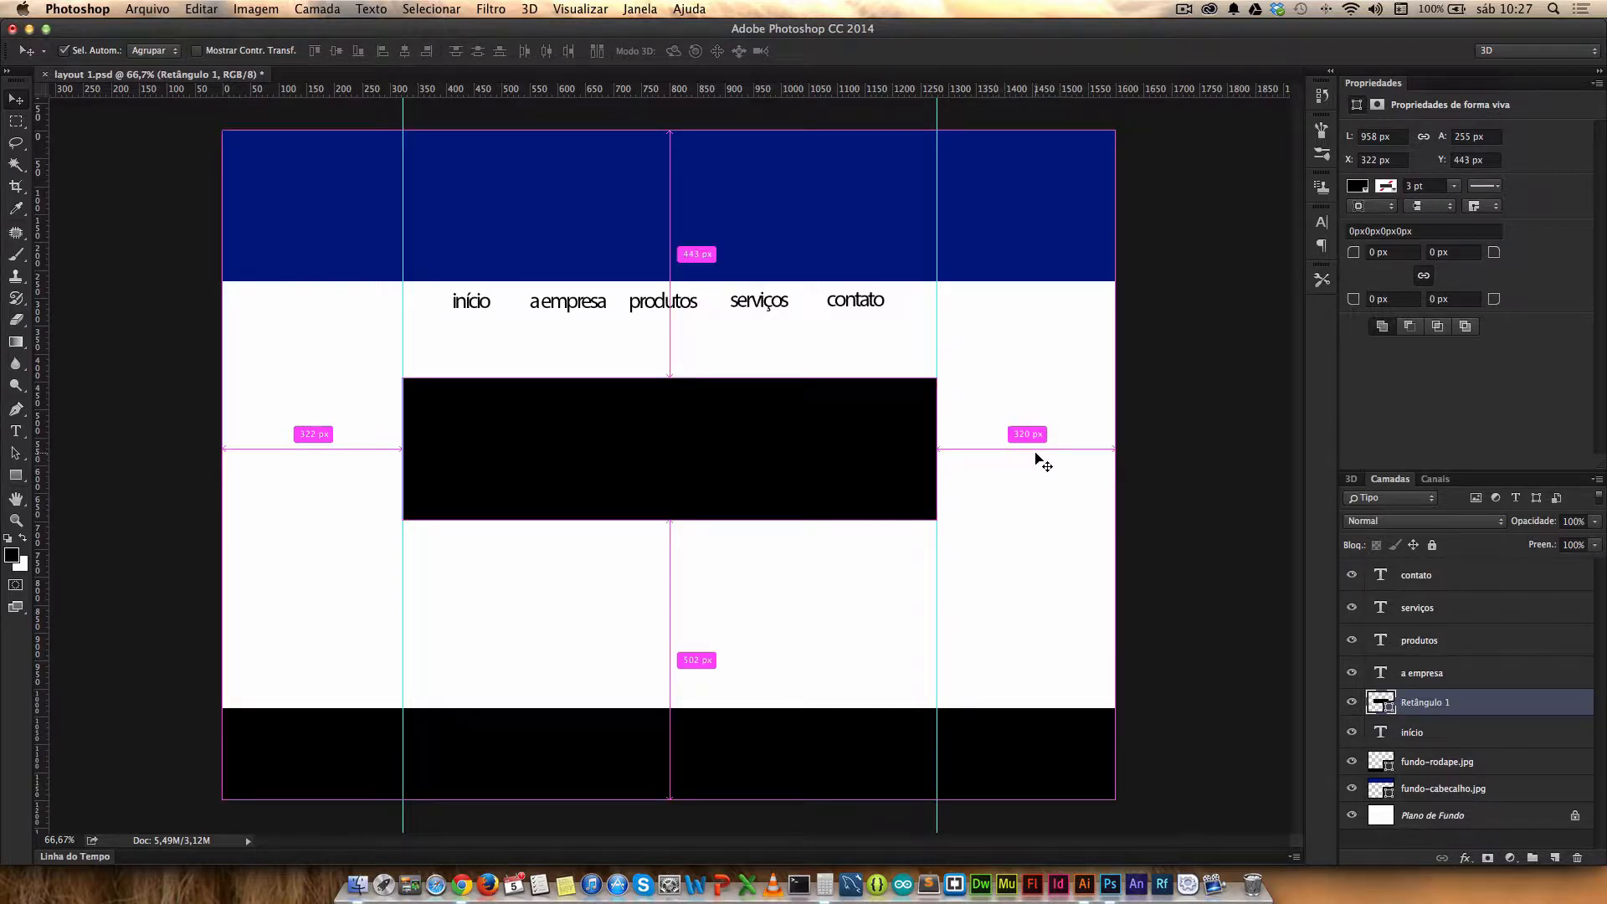
click(415, 388)
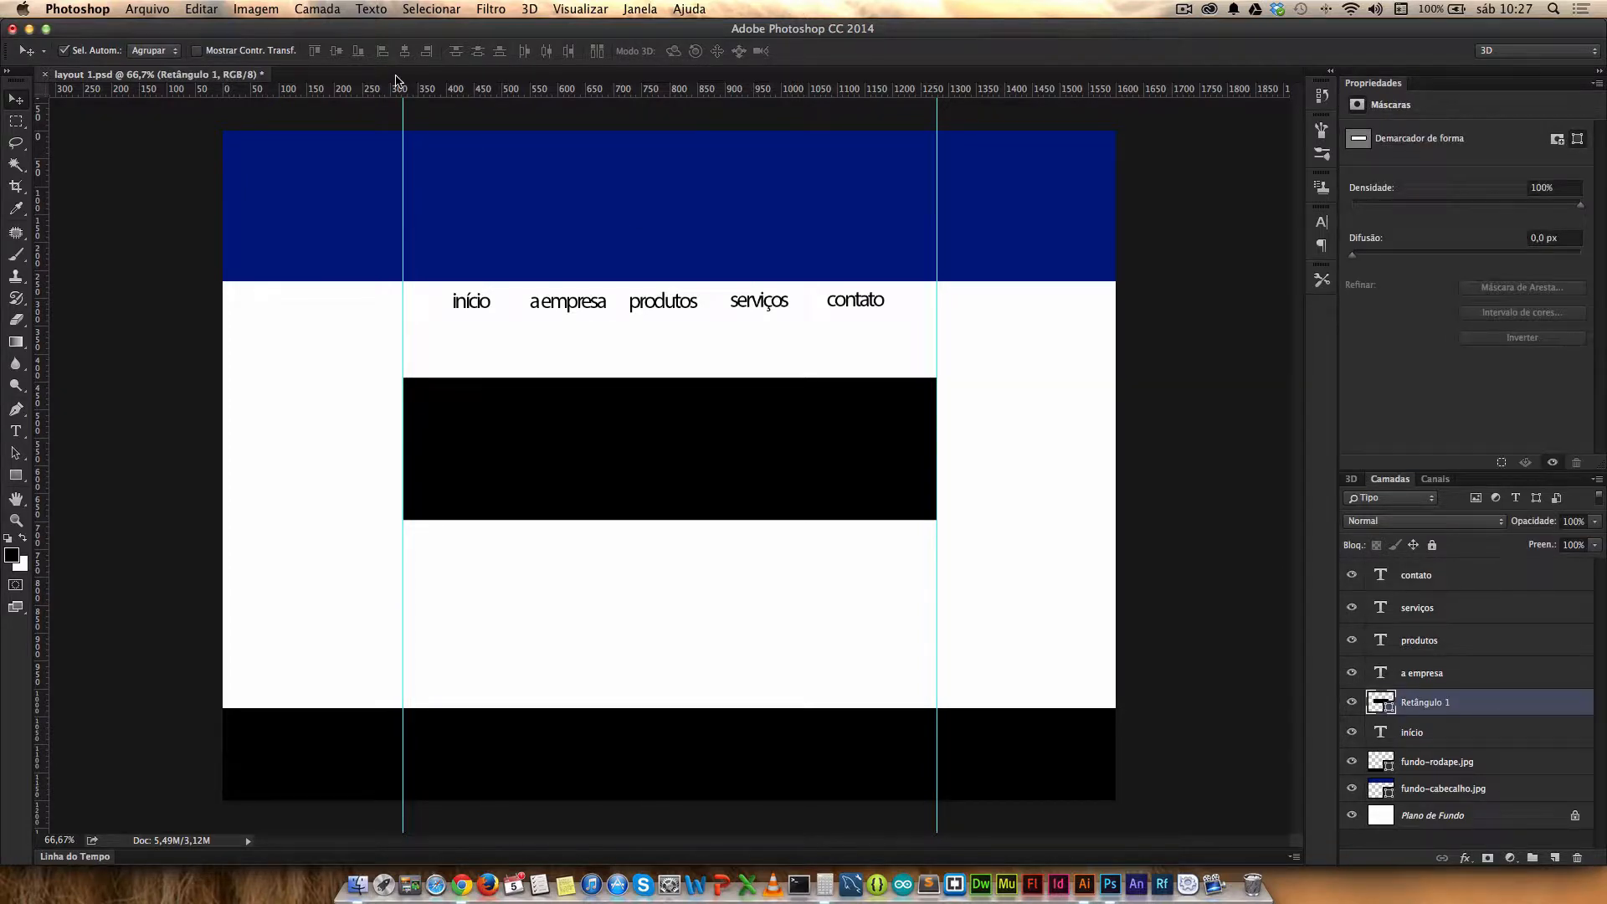
key(super+t)
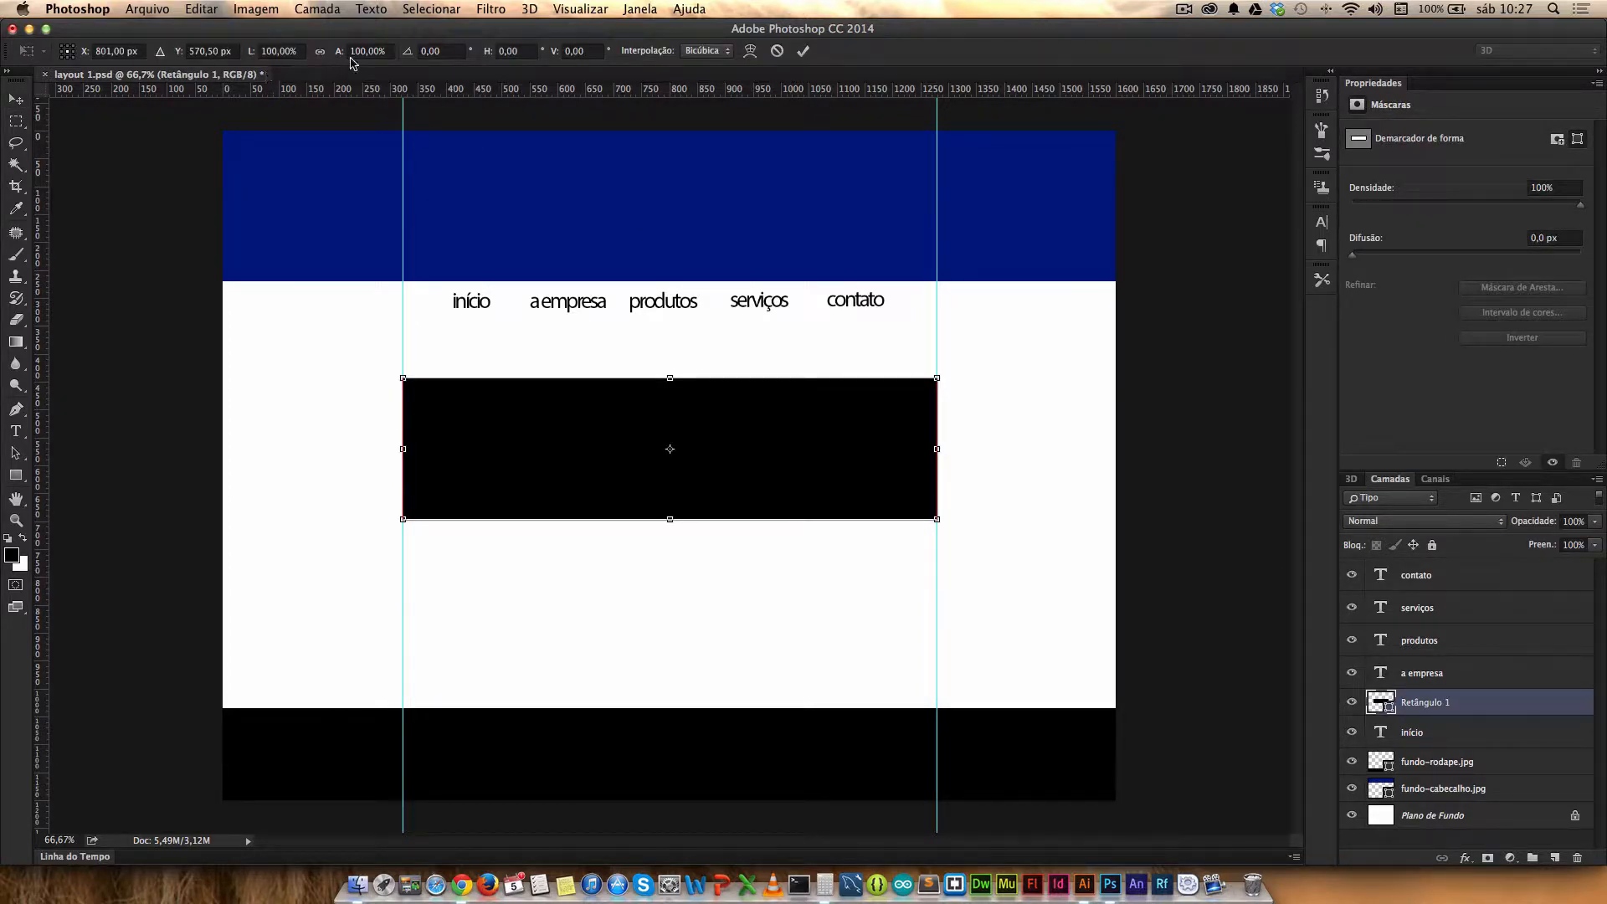
click(279, 51)
text(960,00 )
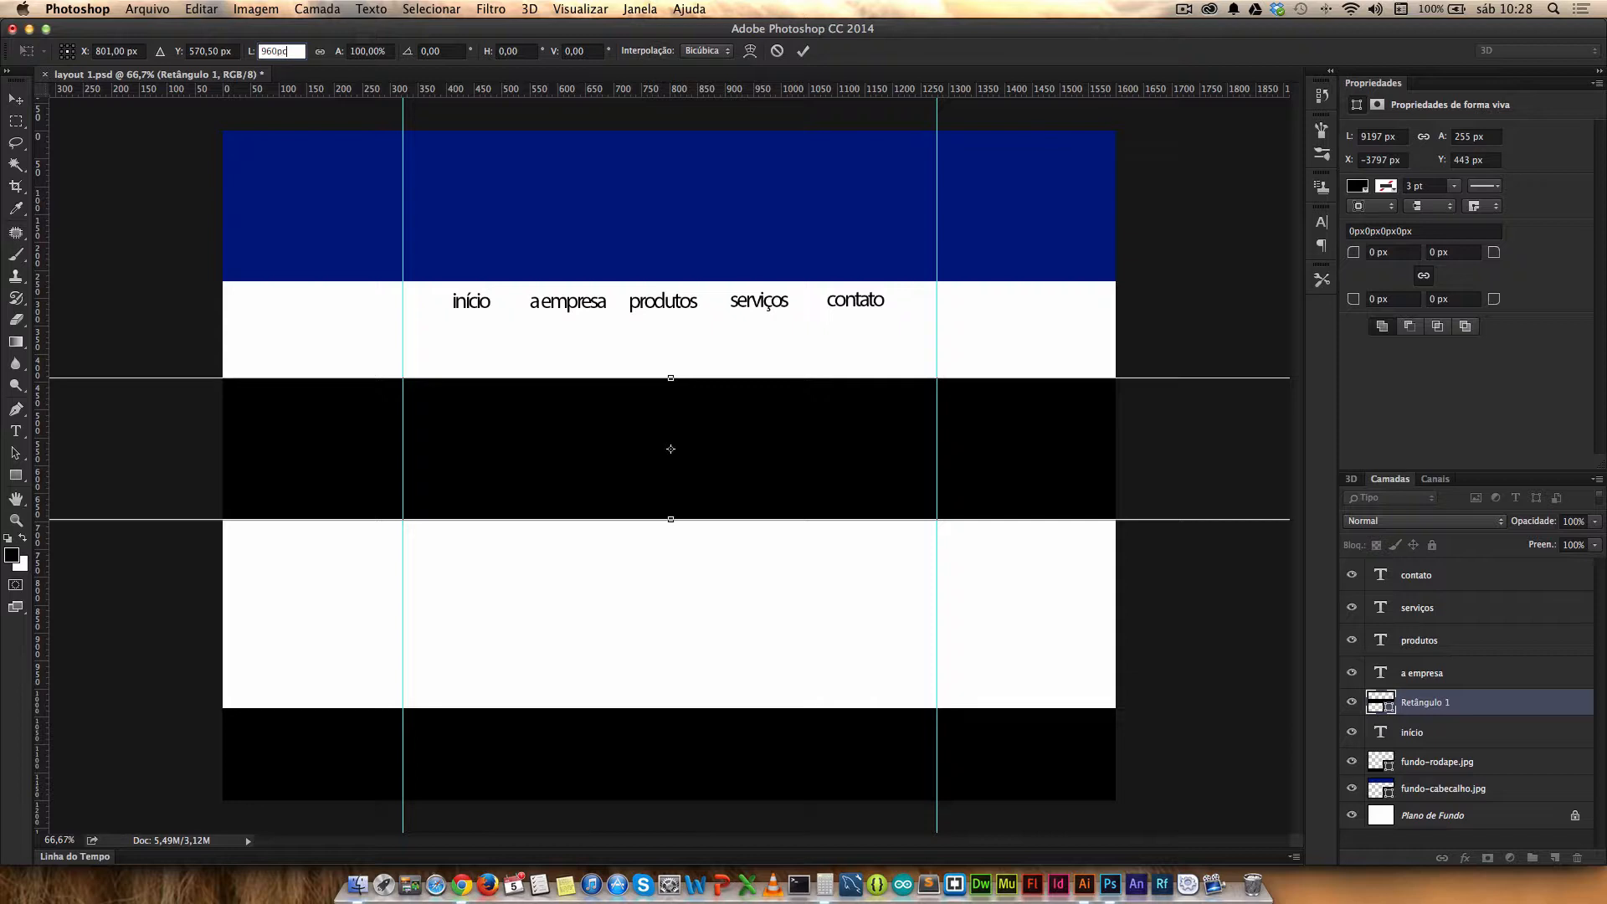
text(p)
key(Return)
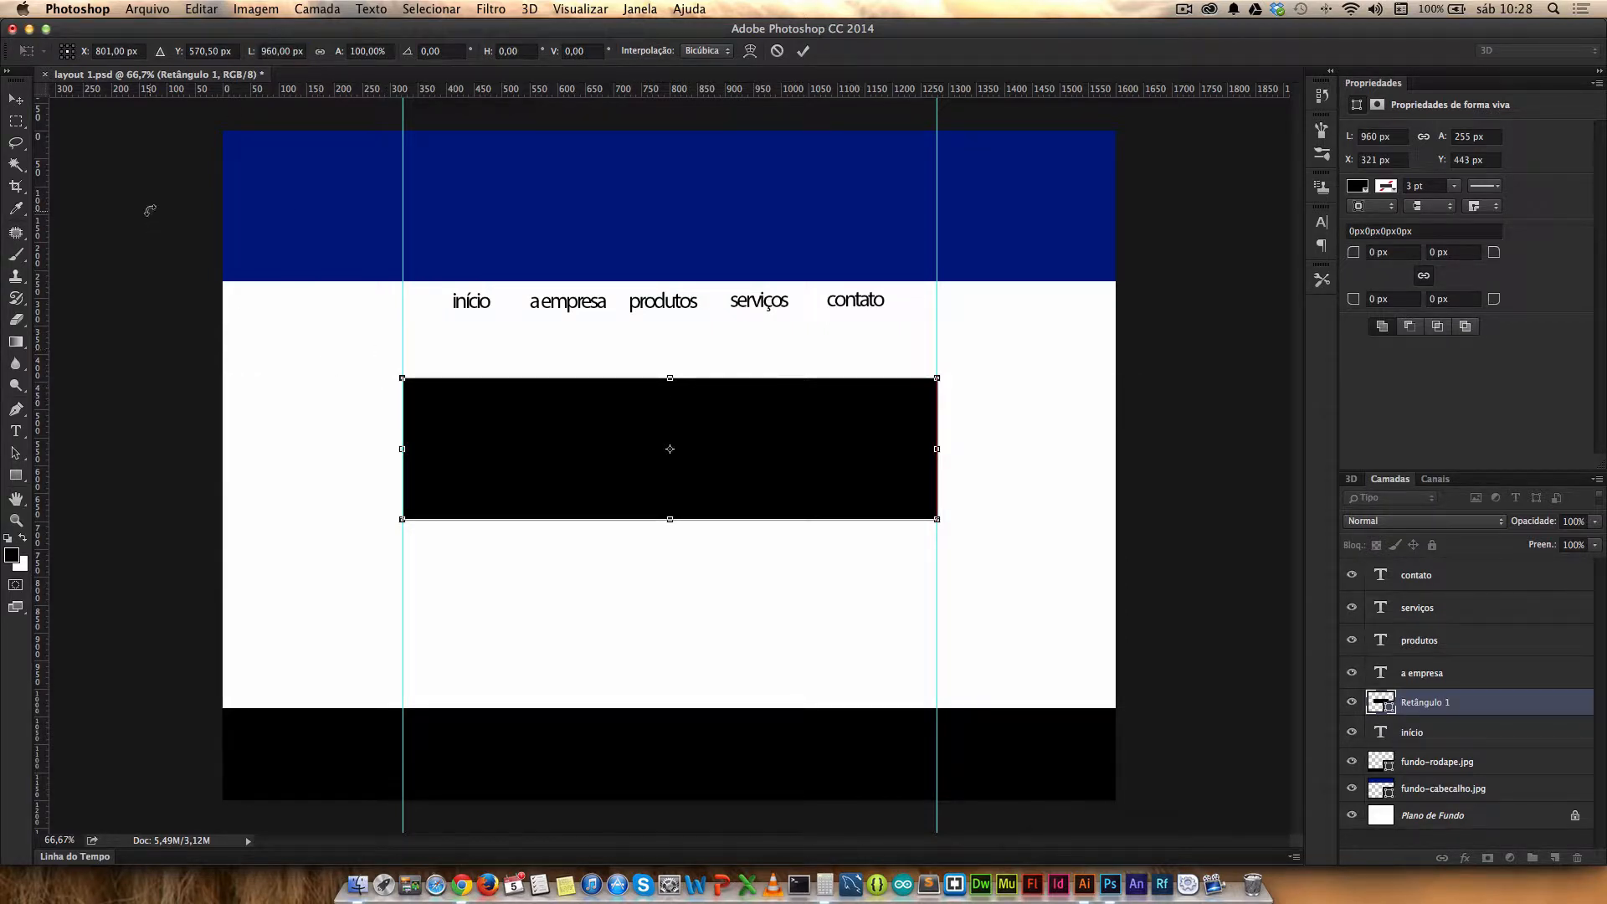
click(16, 99)
click(963, 309)
Step: Delete the black banner rectangle's layer
click(1577, 858)
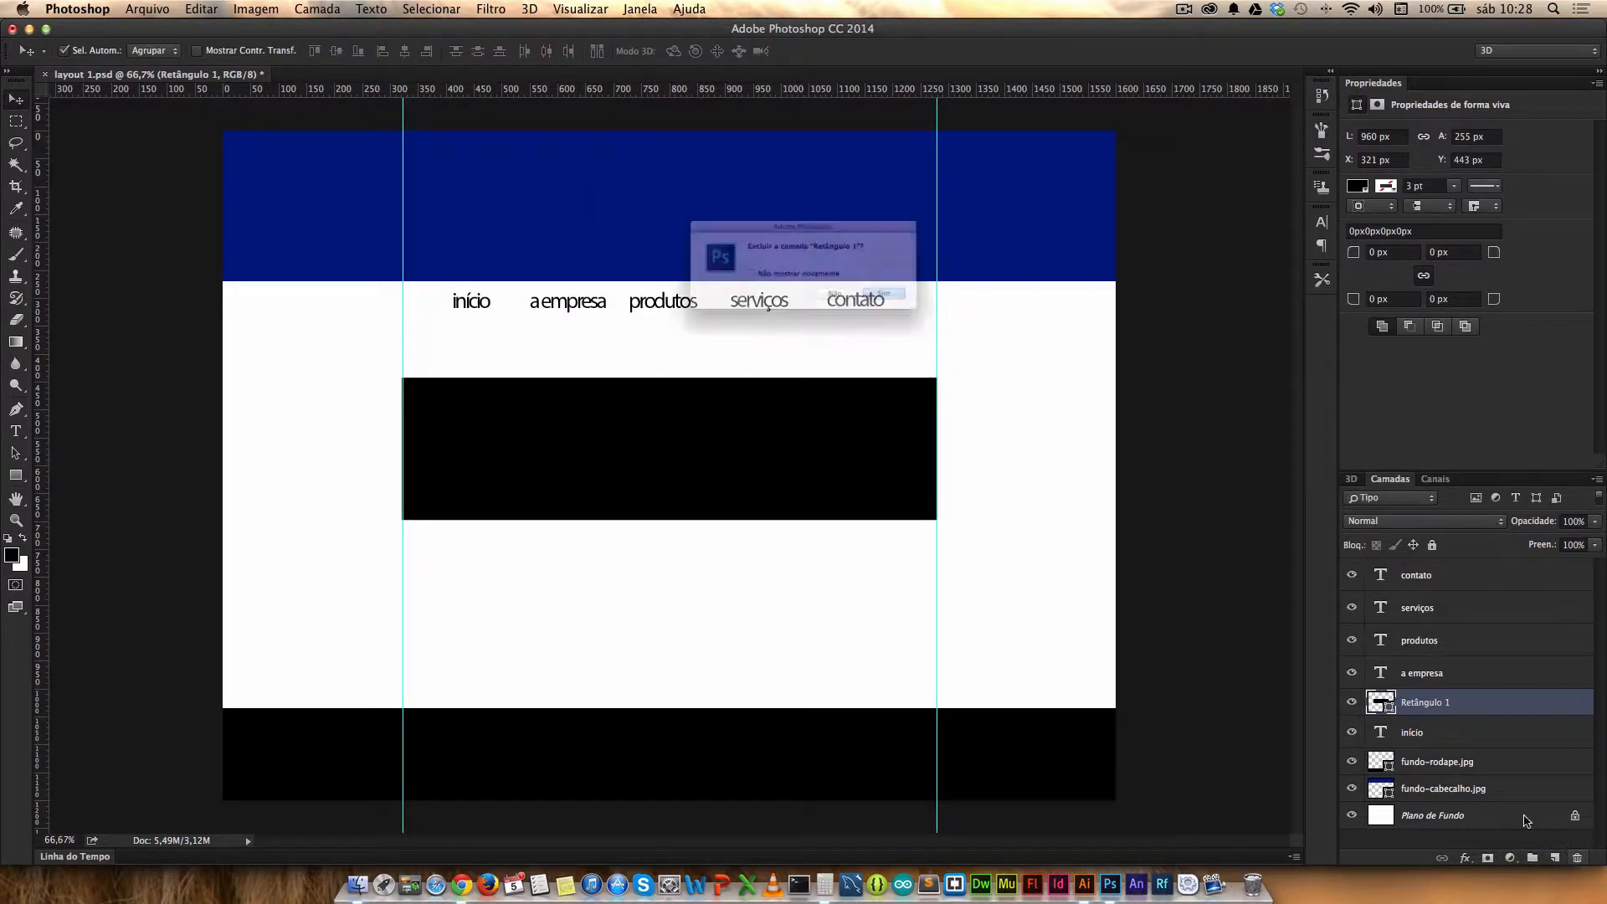
click(925, 310)
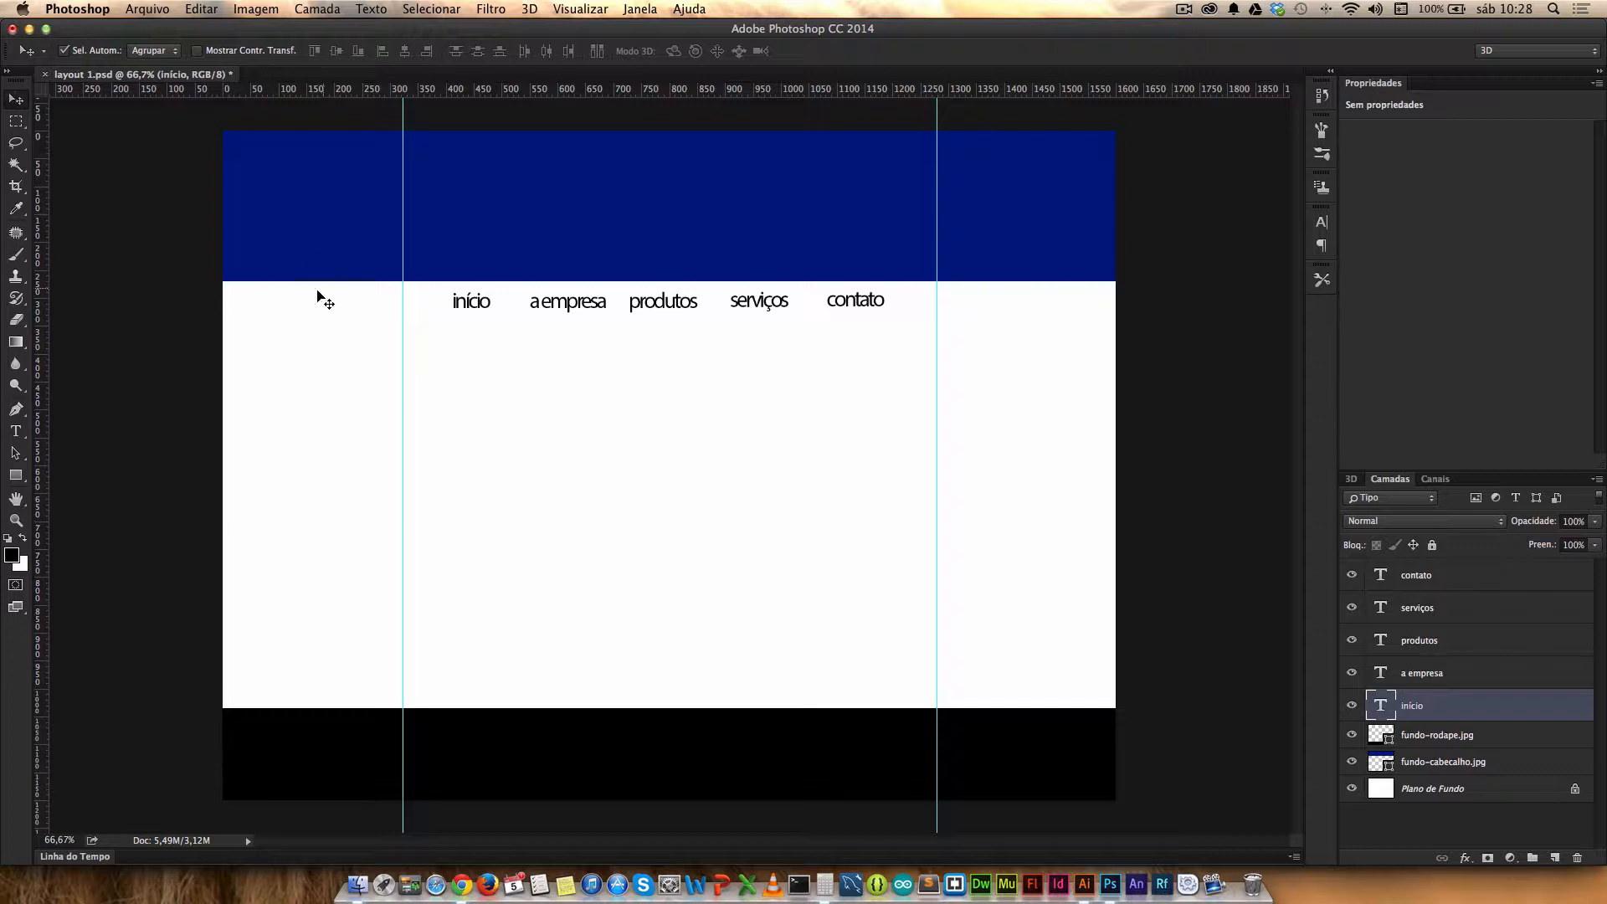
Step: Select the five menu text layers from "início" to "contato" and show their character settings
key(x)
key(z)
drag(383, 262, 488, 280)
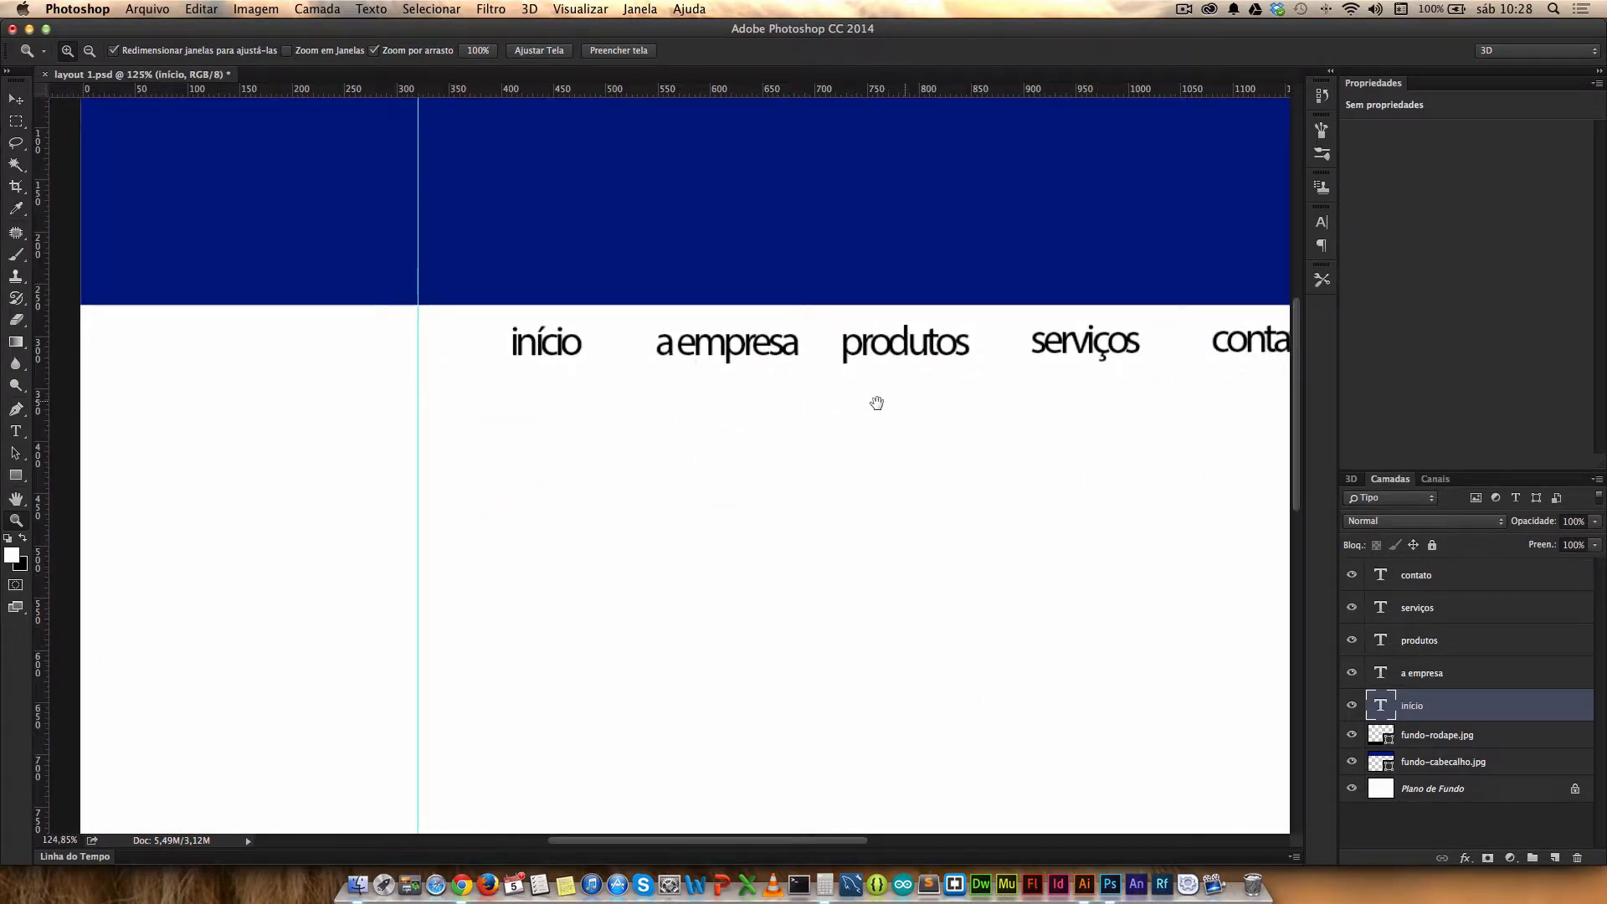
drag(876, 402, 684, 420)
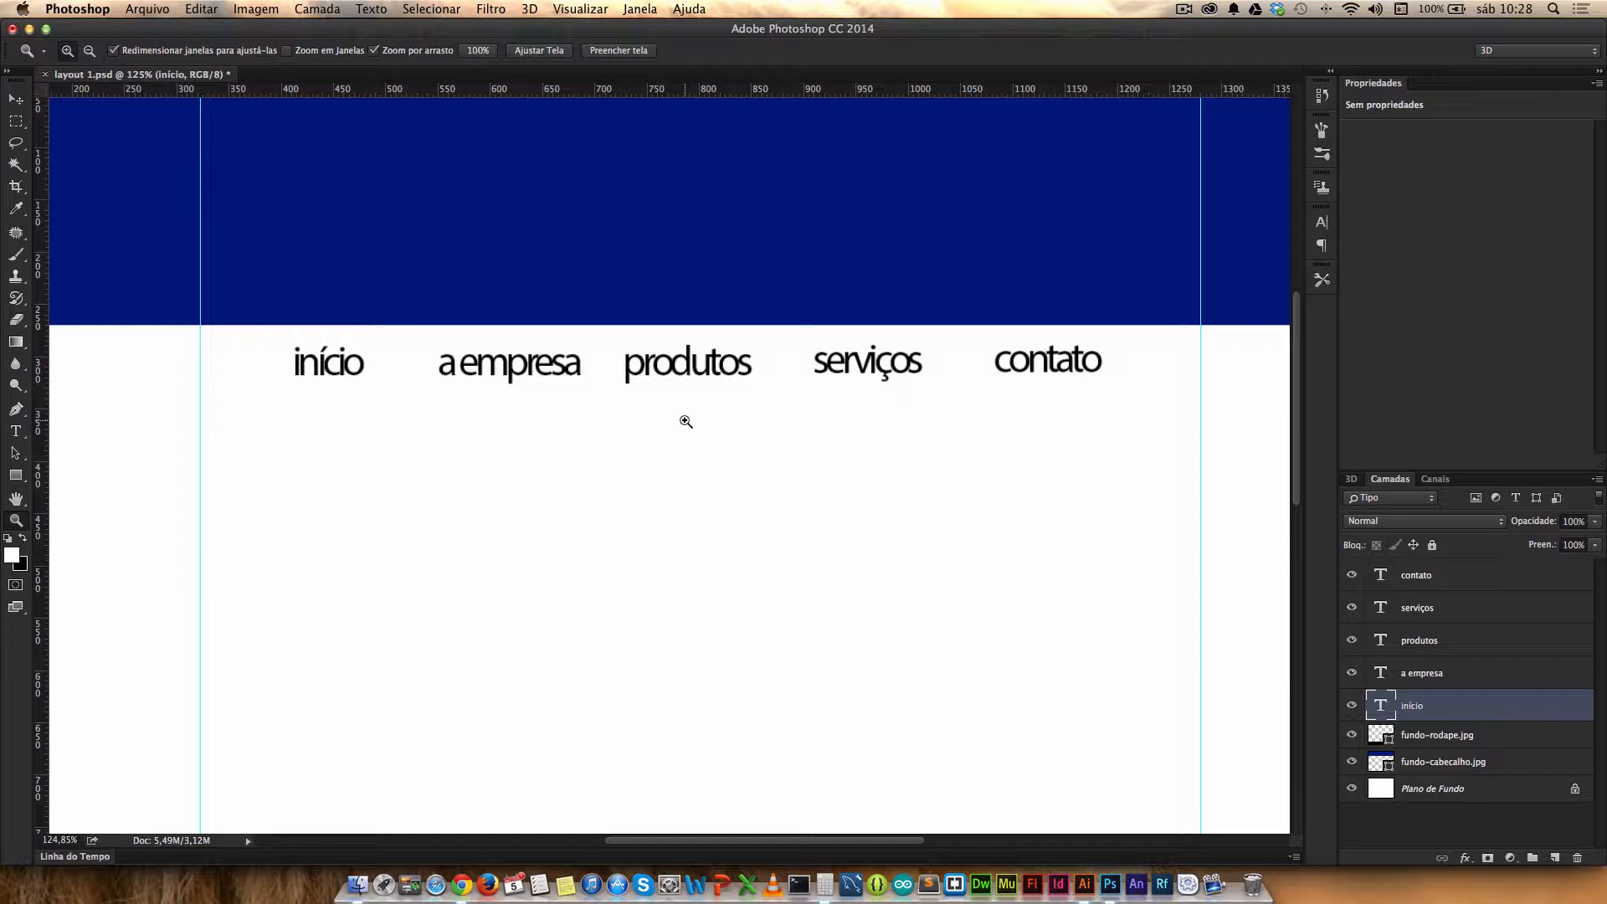
click(16, 100)
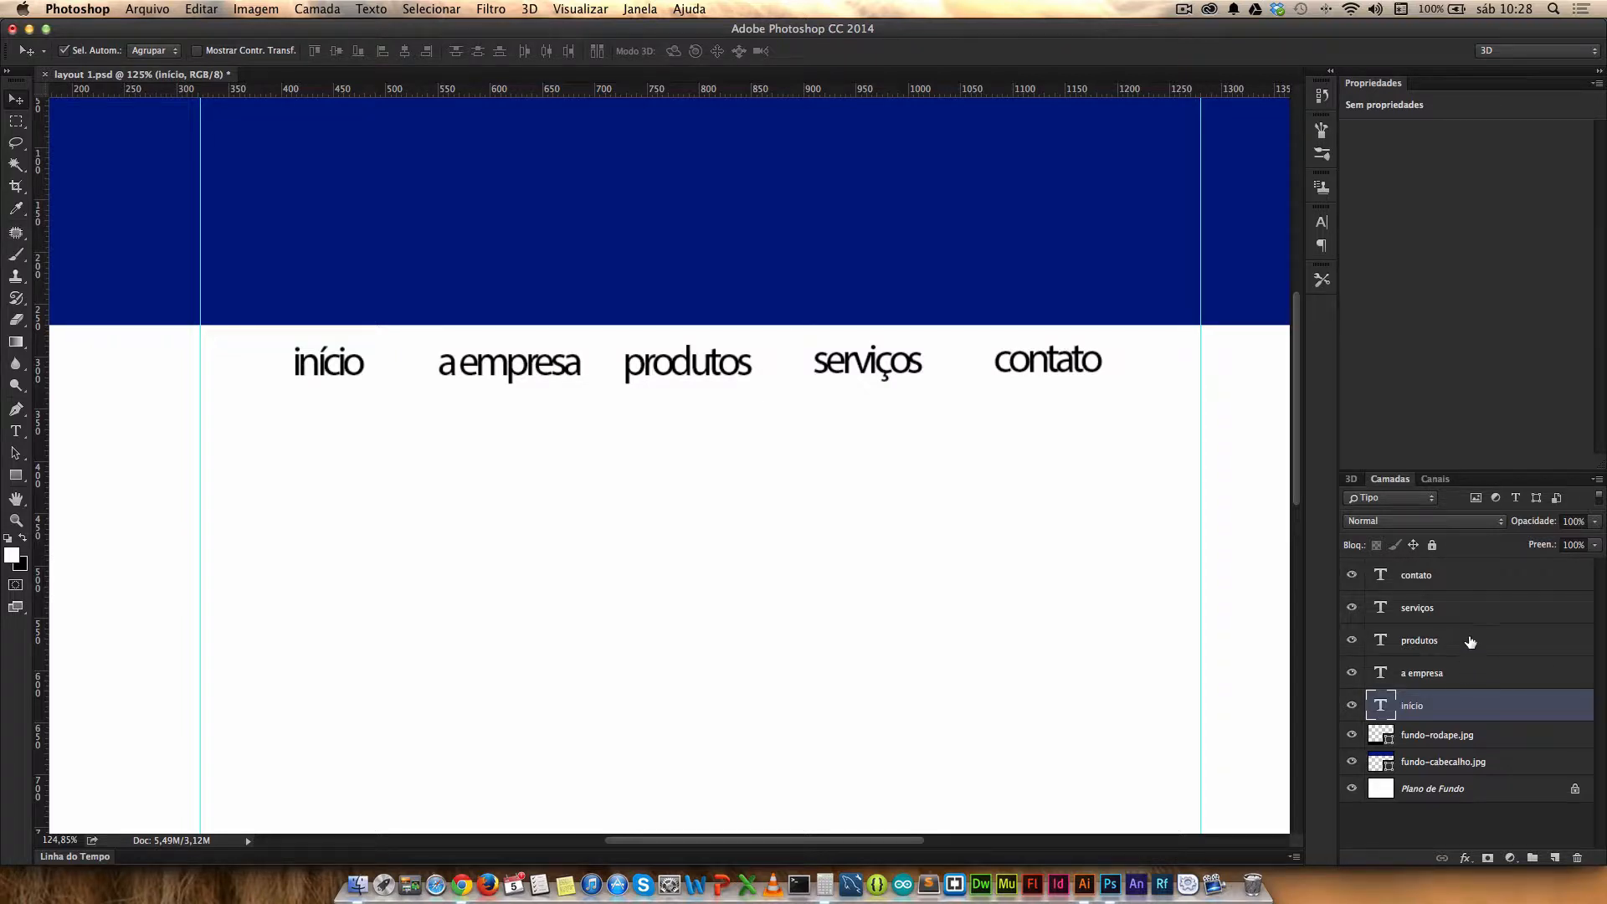
shift+click(1457, 577)
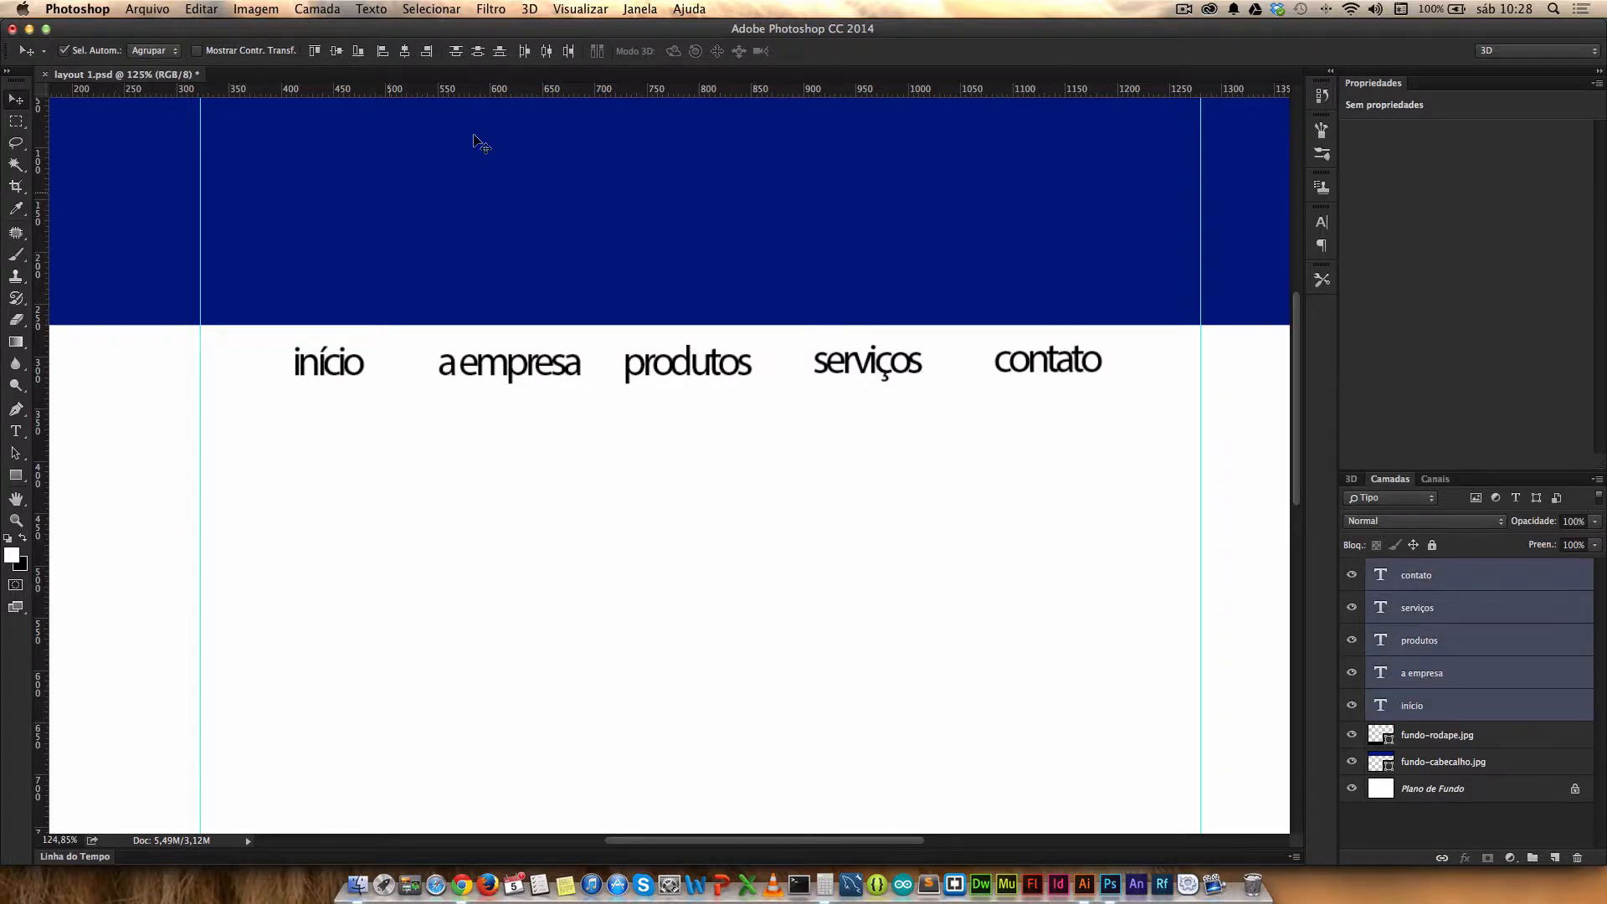
click(636, 8)
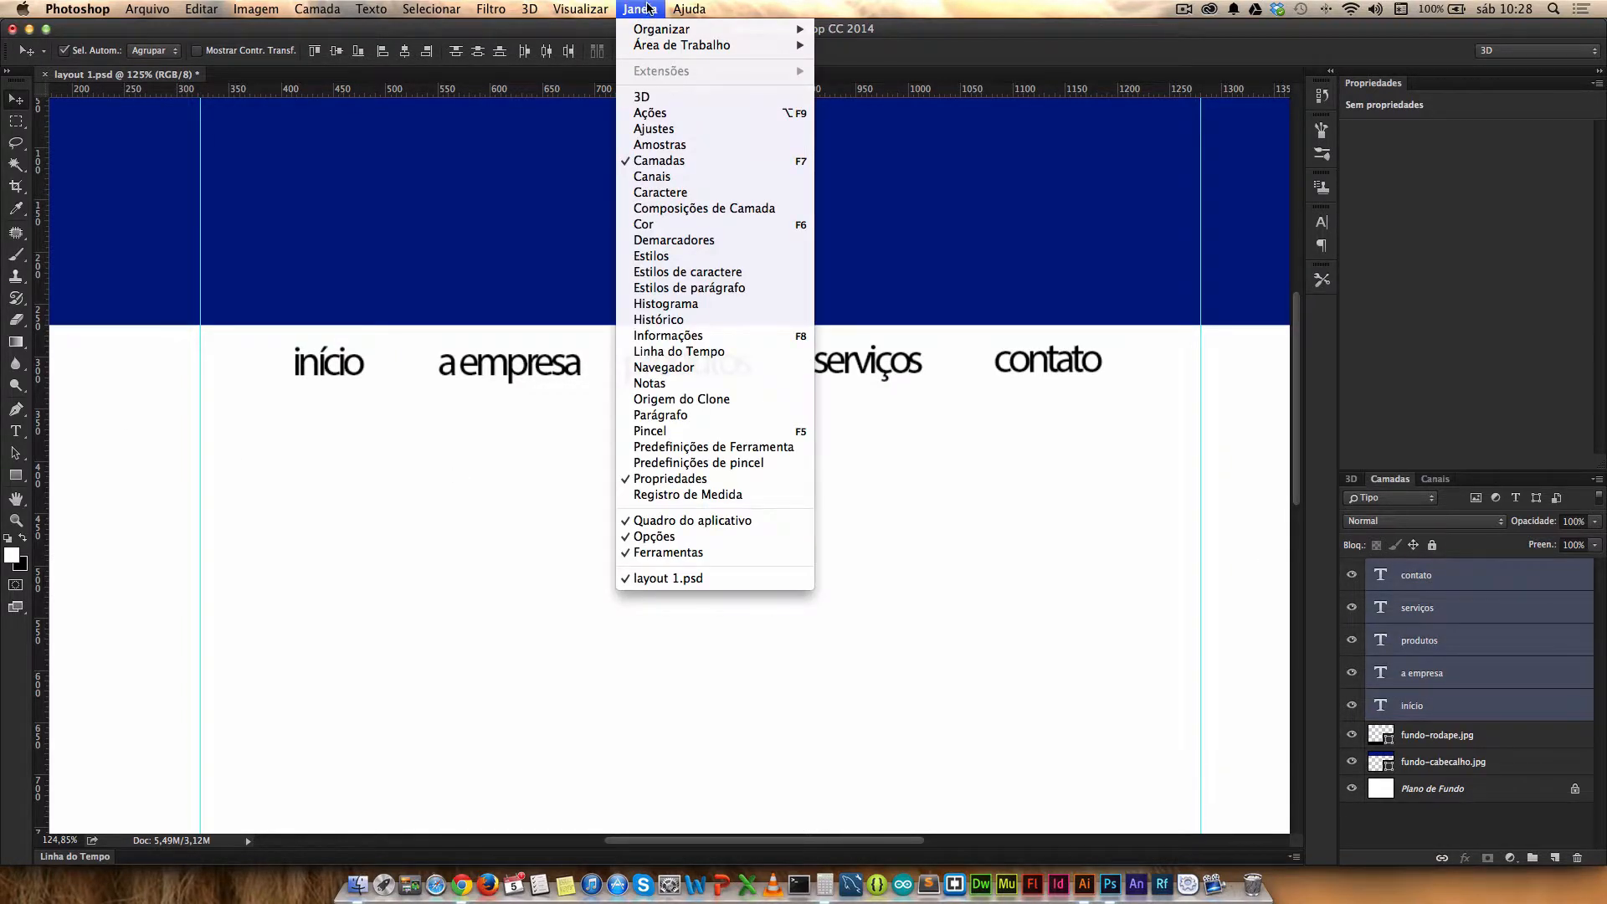
click(704, 193)
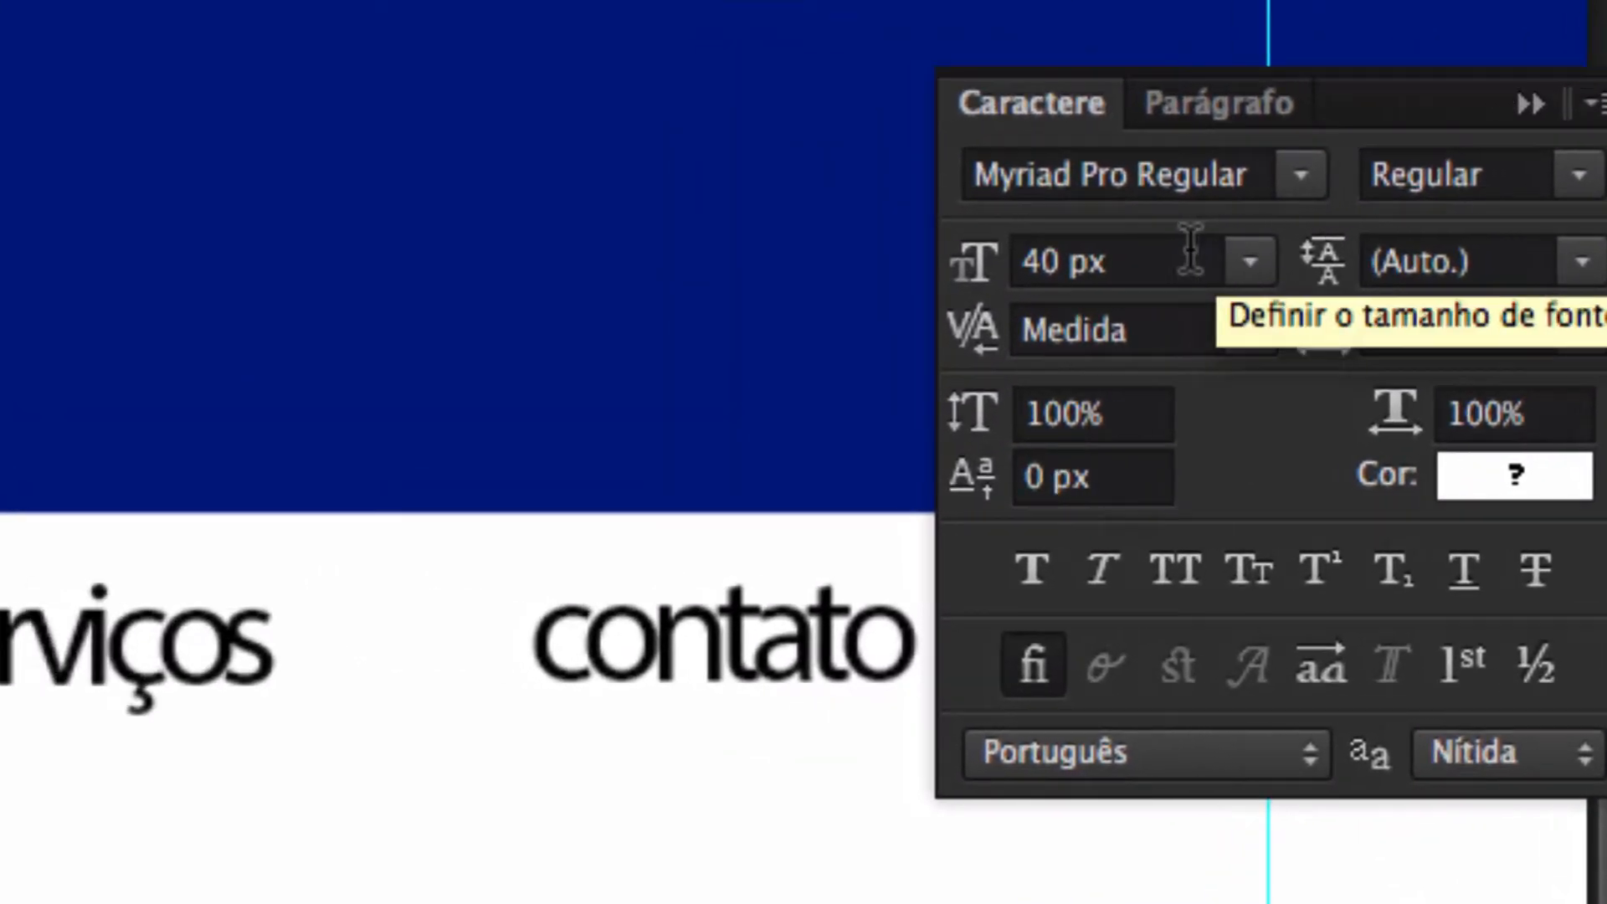
Step: Change the font of all five menu texts to Trebuchet MS Regular
click(736, 228)
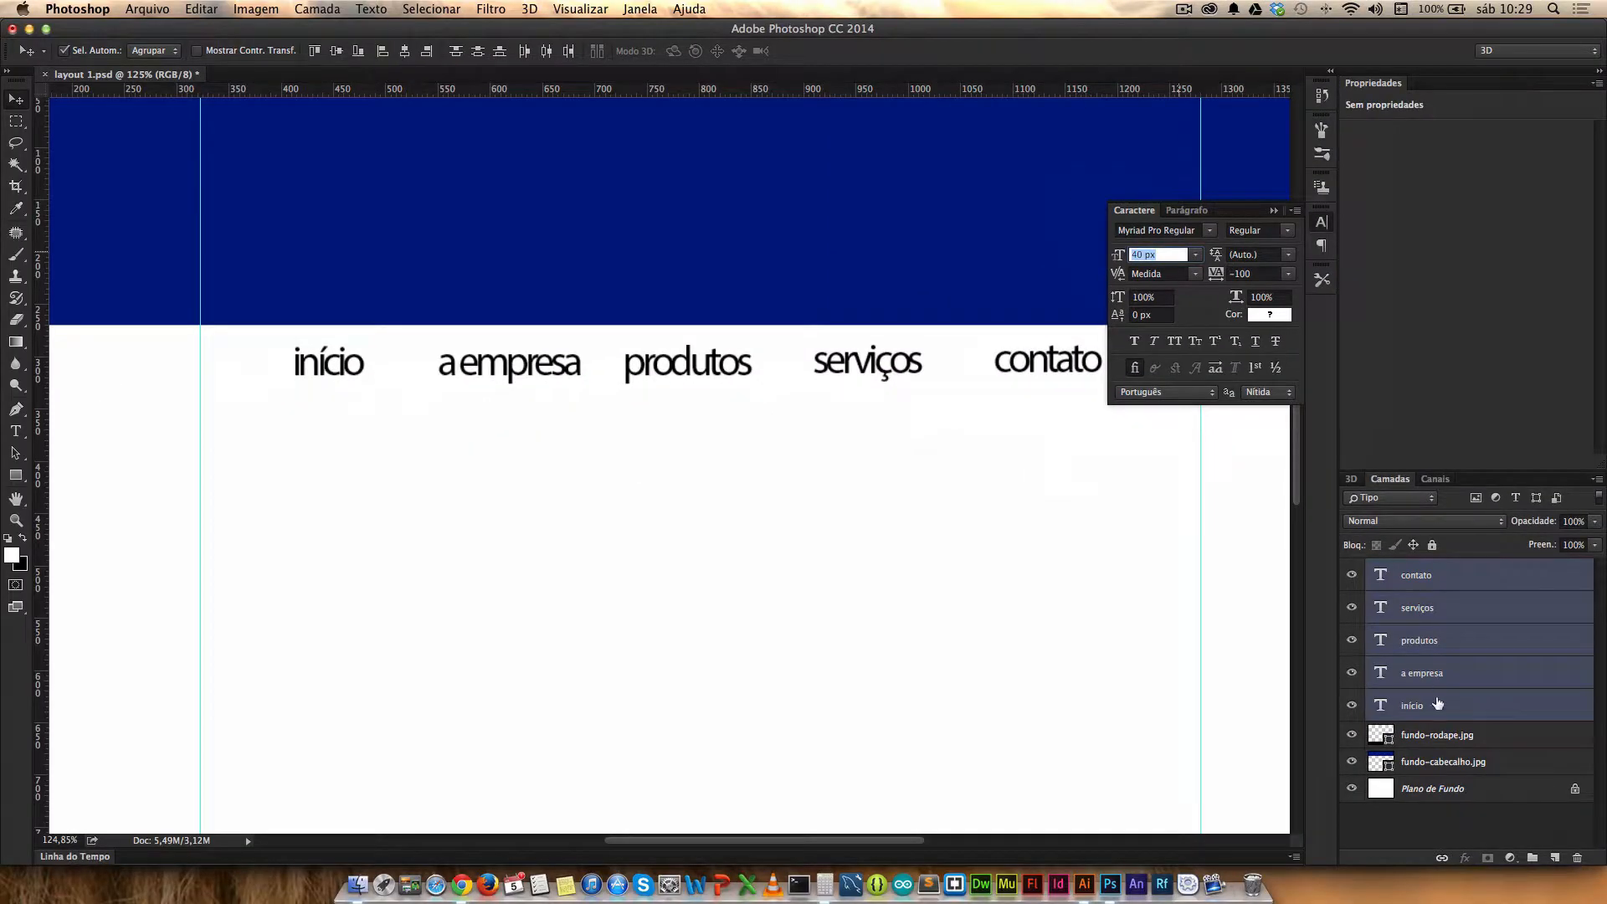
click(1438, 704)
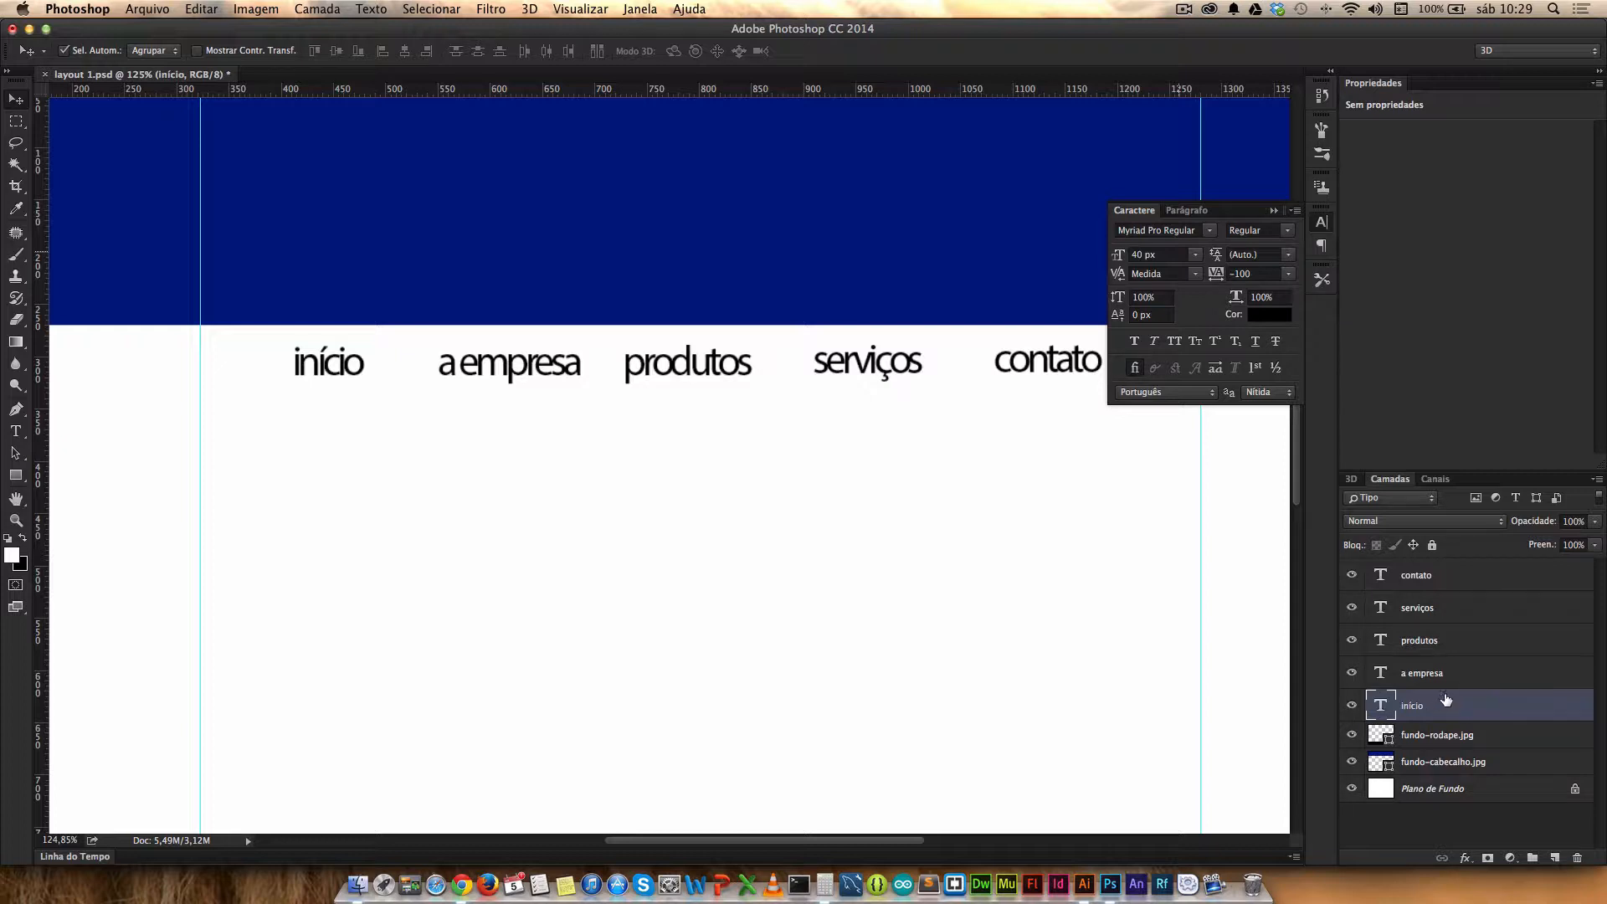
shift+click(1459, 580)
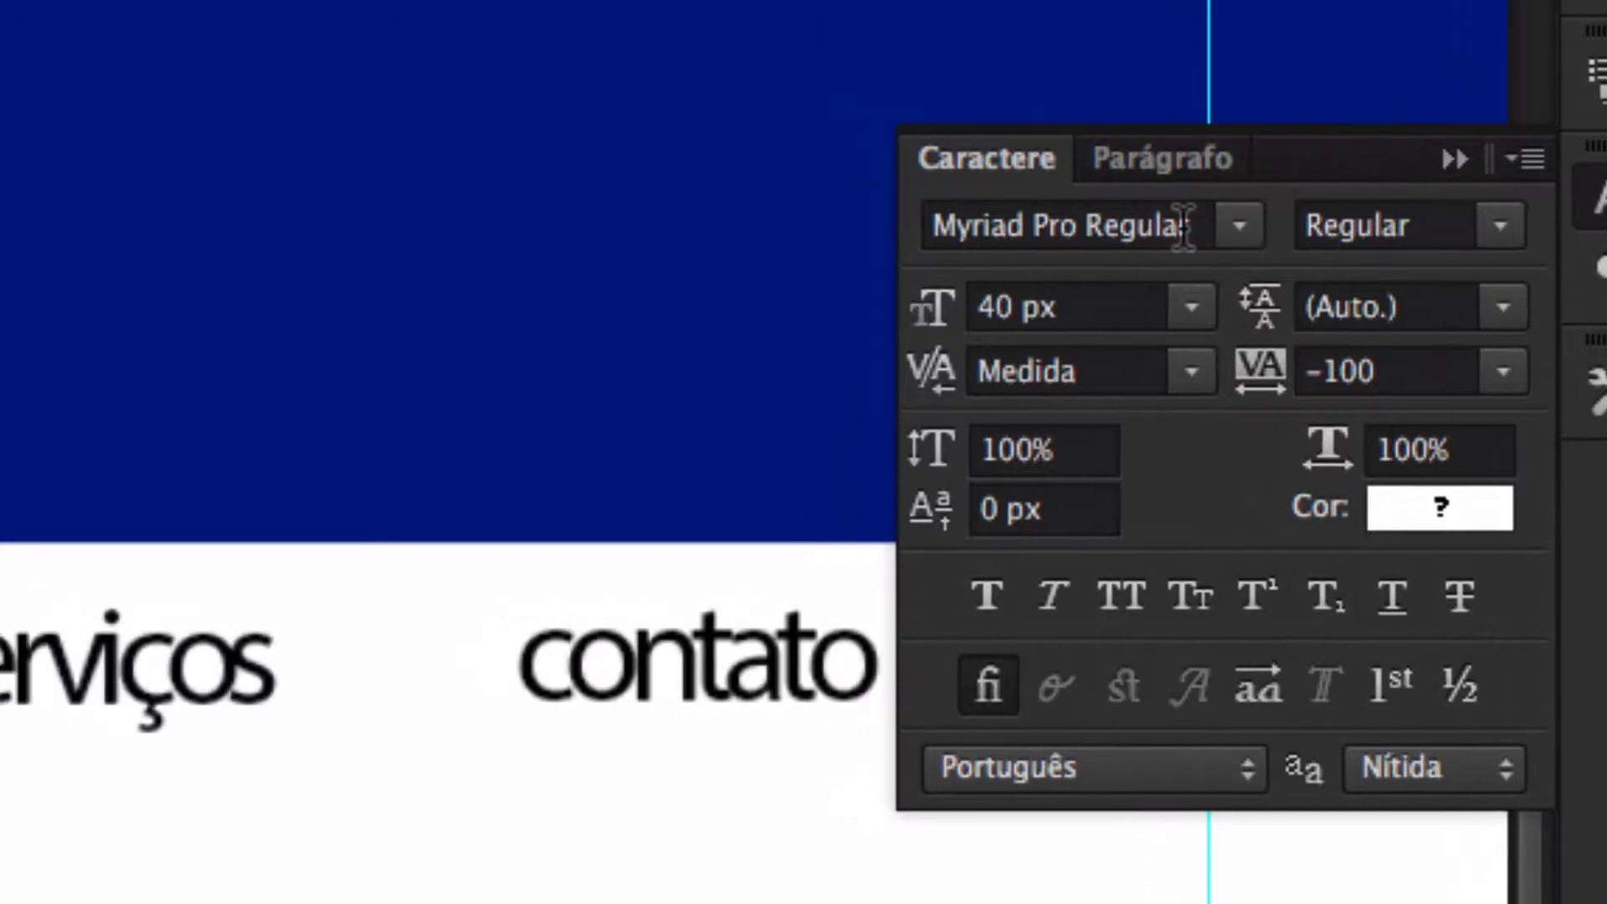
click(1038, 168)
text(tre)
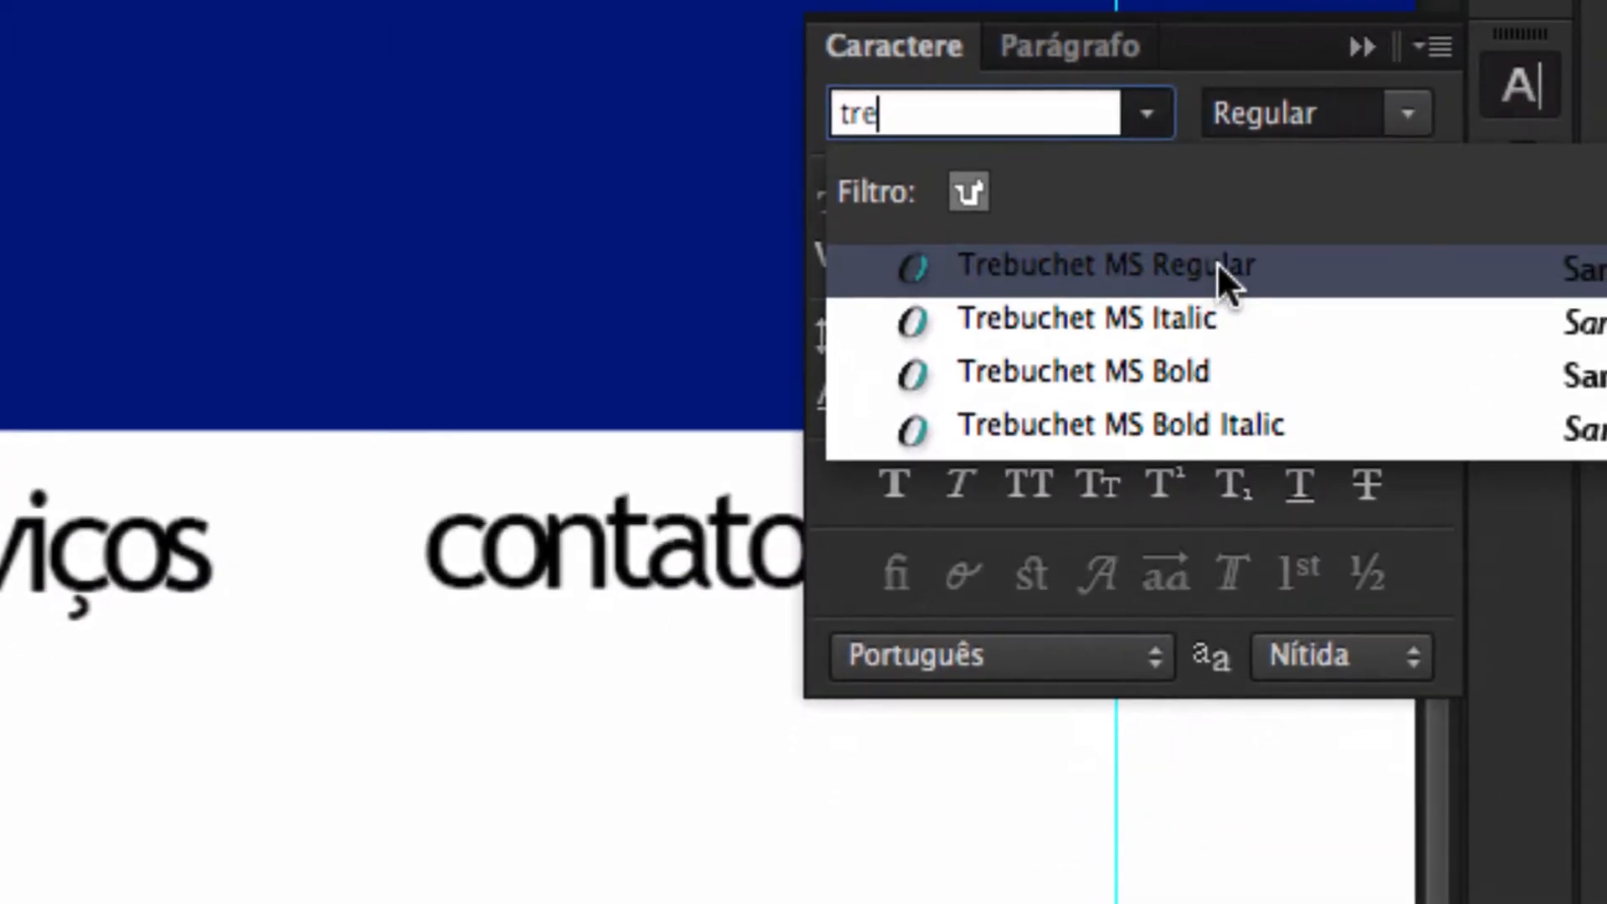
click(1247, 301)
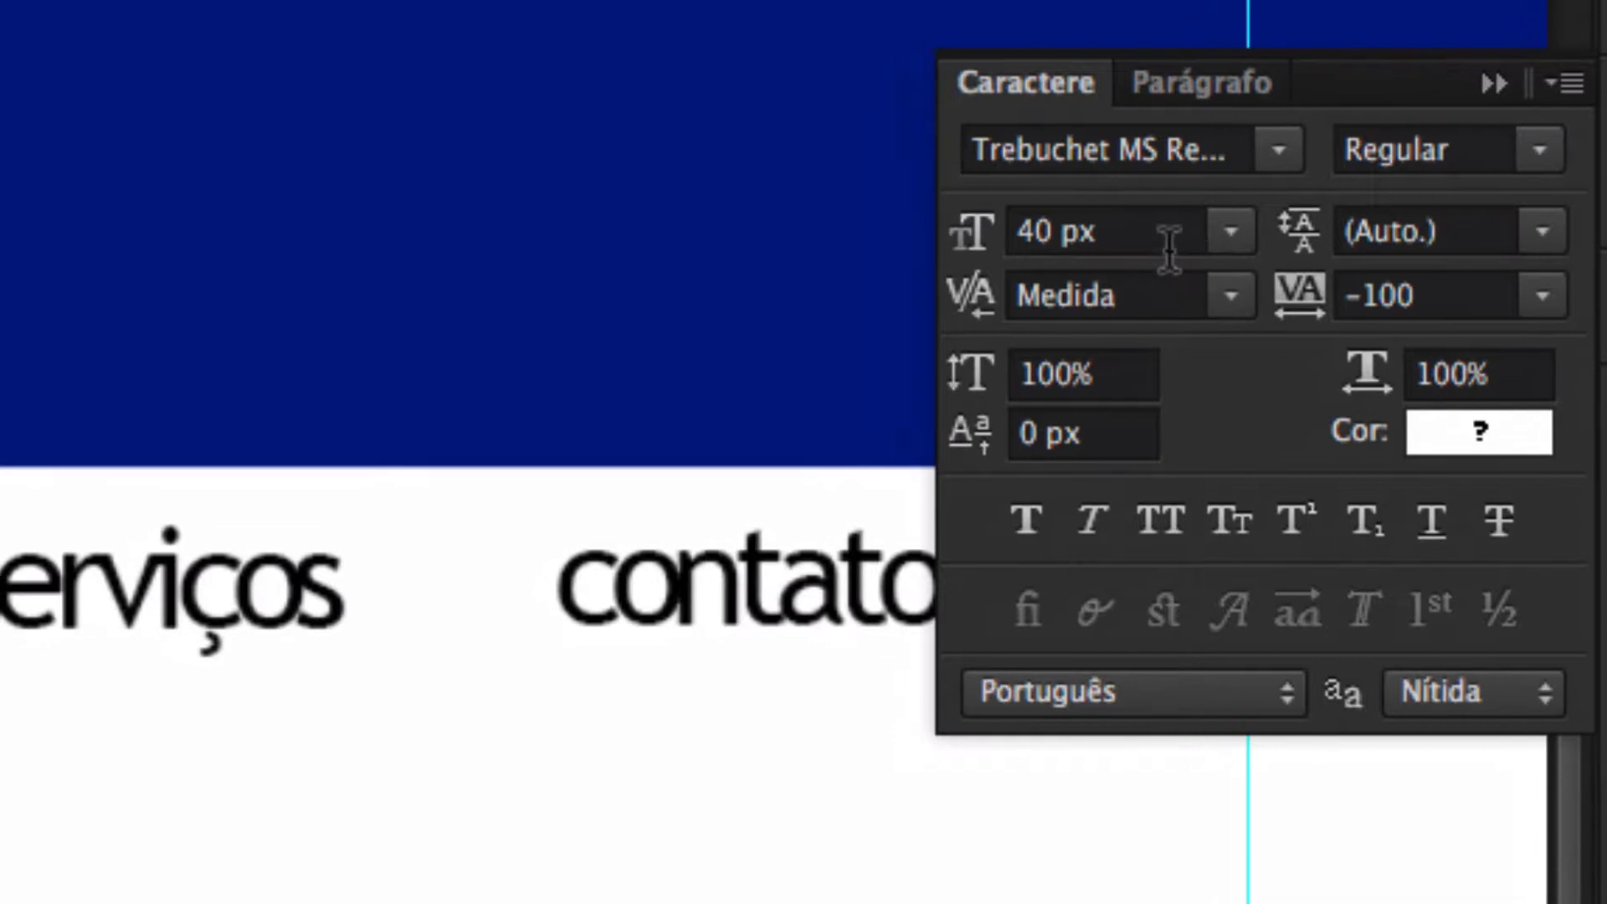
Step: Set the font size of the menu texts to 20 px, close the character settings and deselect the layers
click(1169, 238)
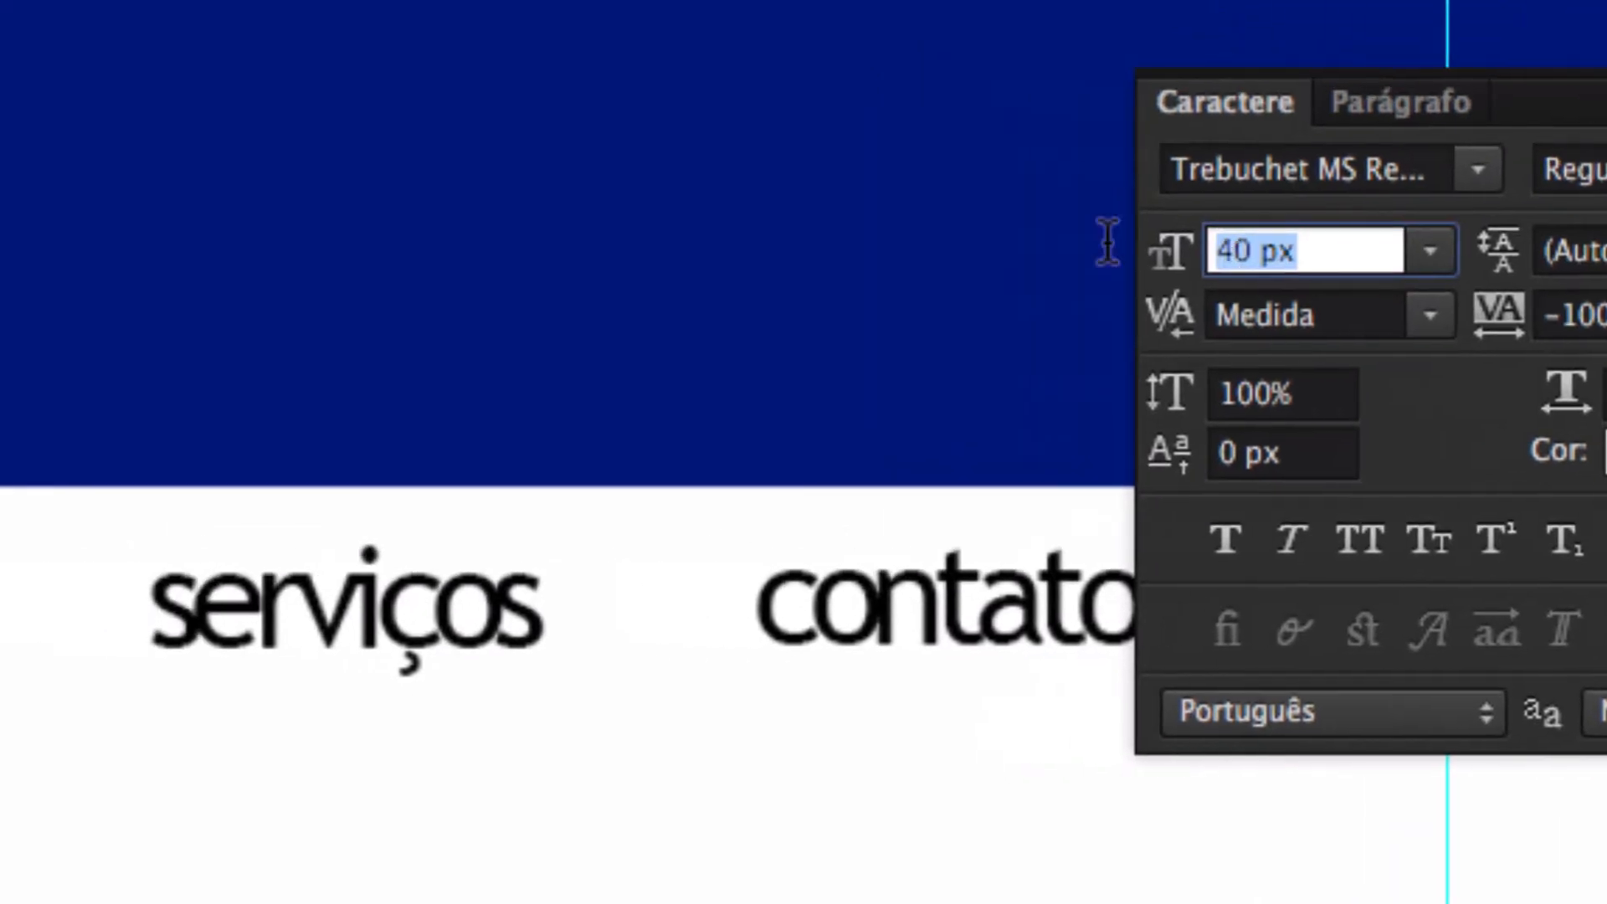
text(20 px)
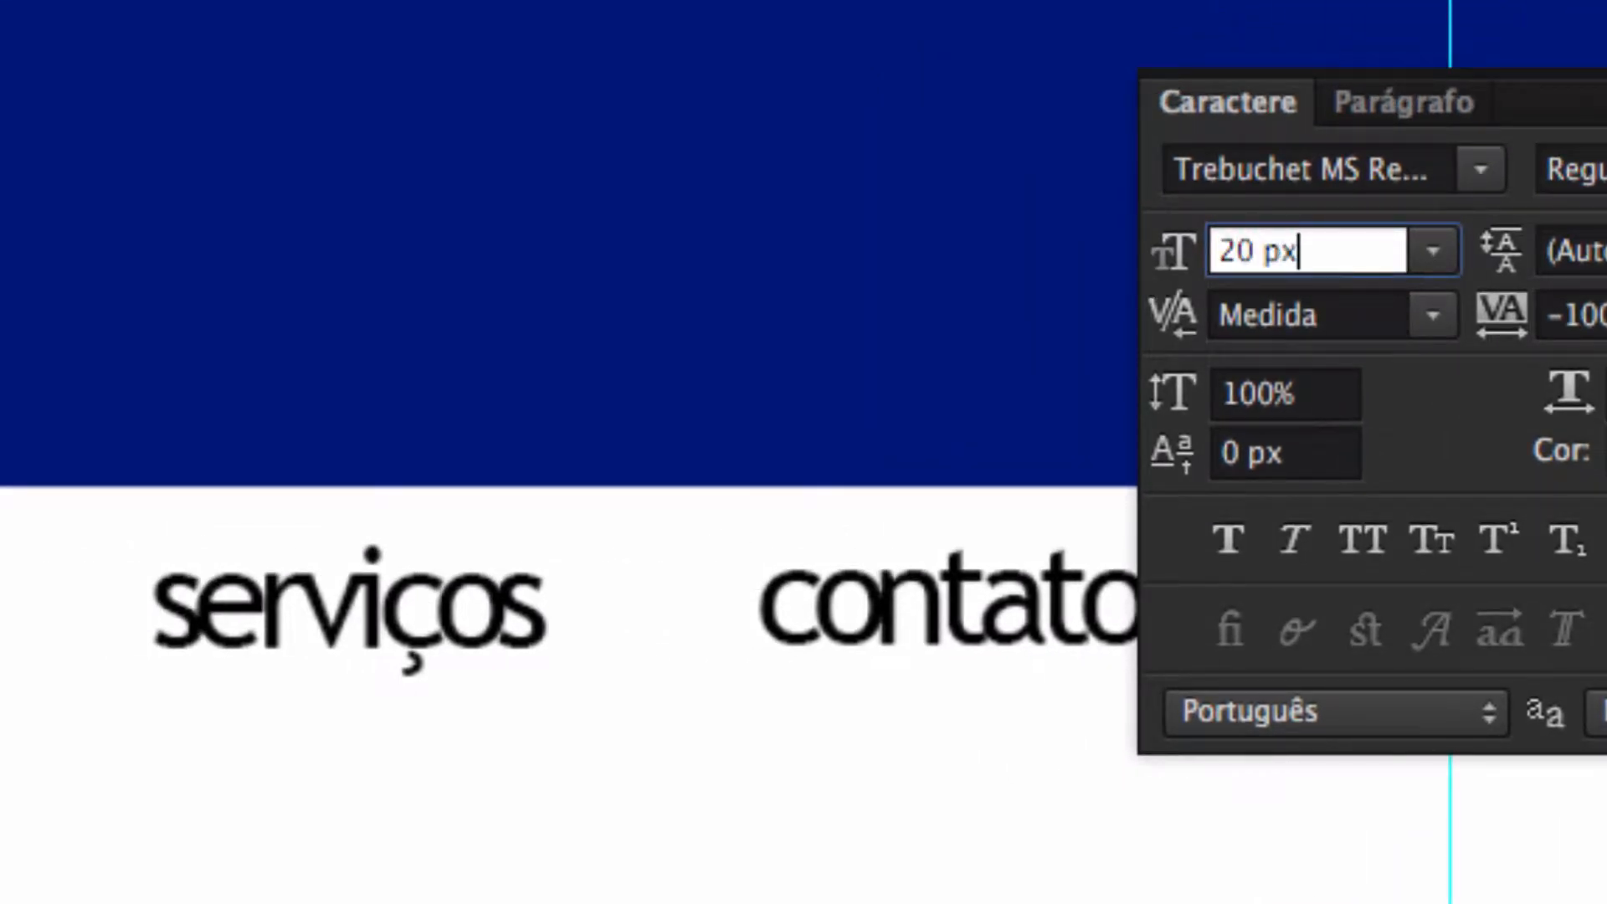
key(Return)
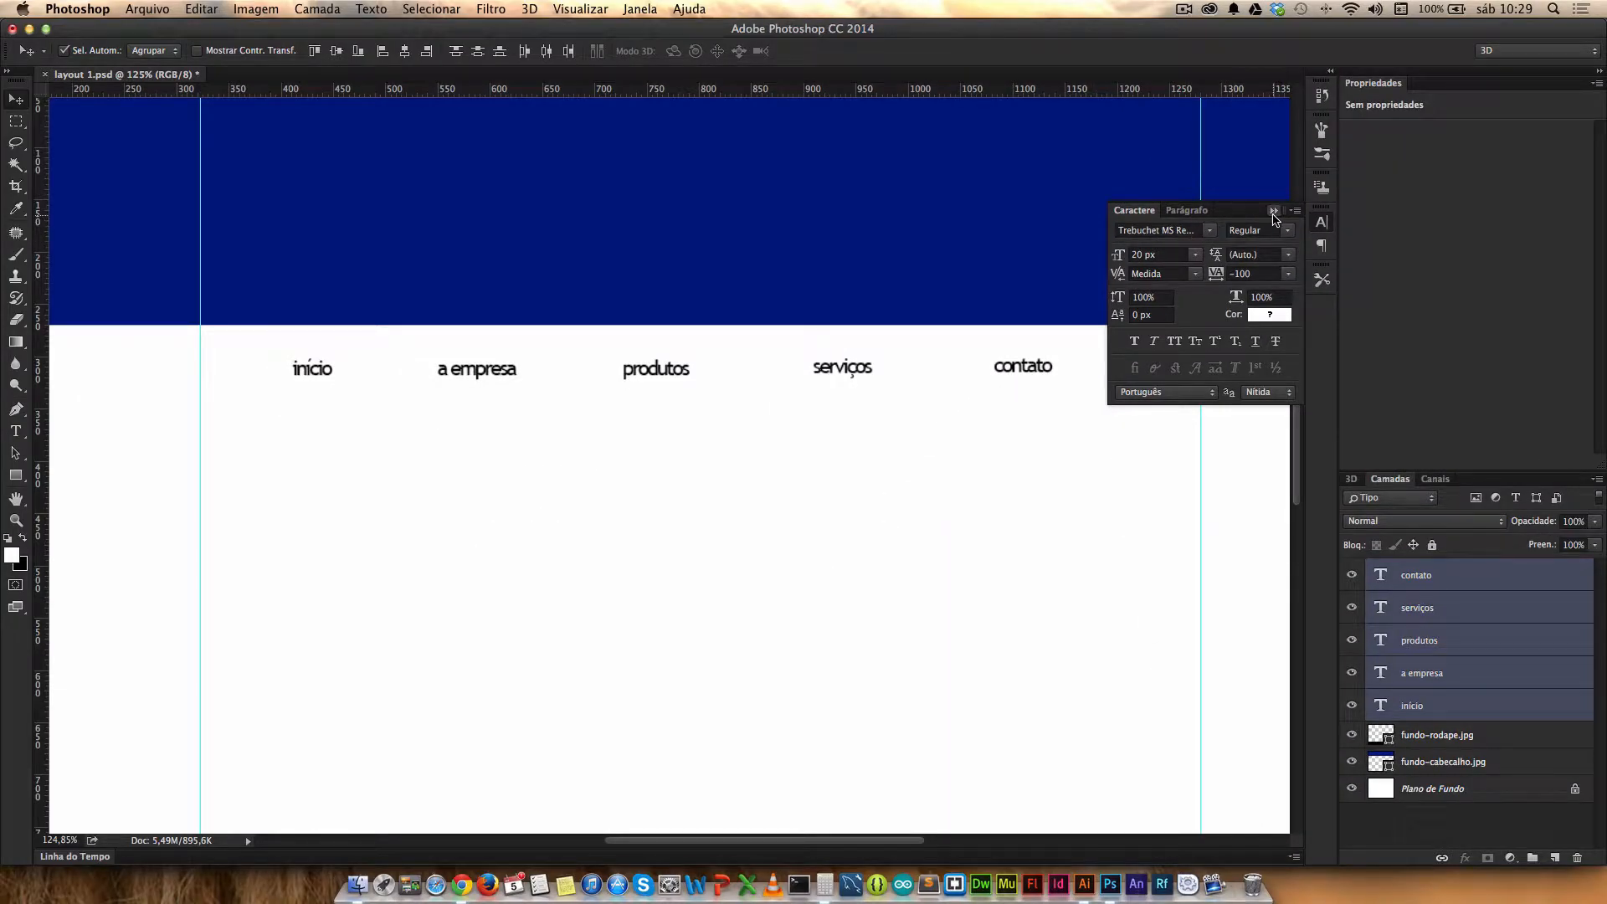
click(1274, 211)
click(348, 387)
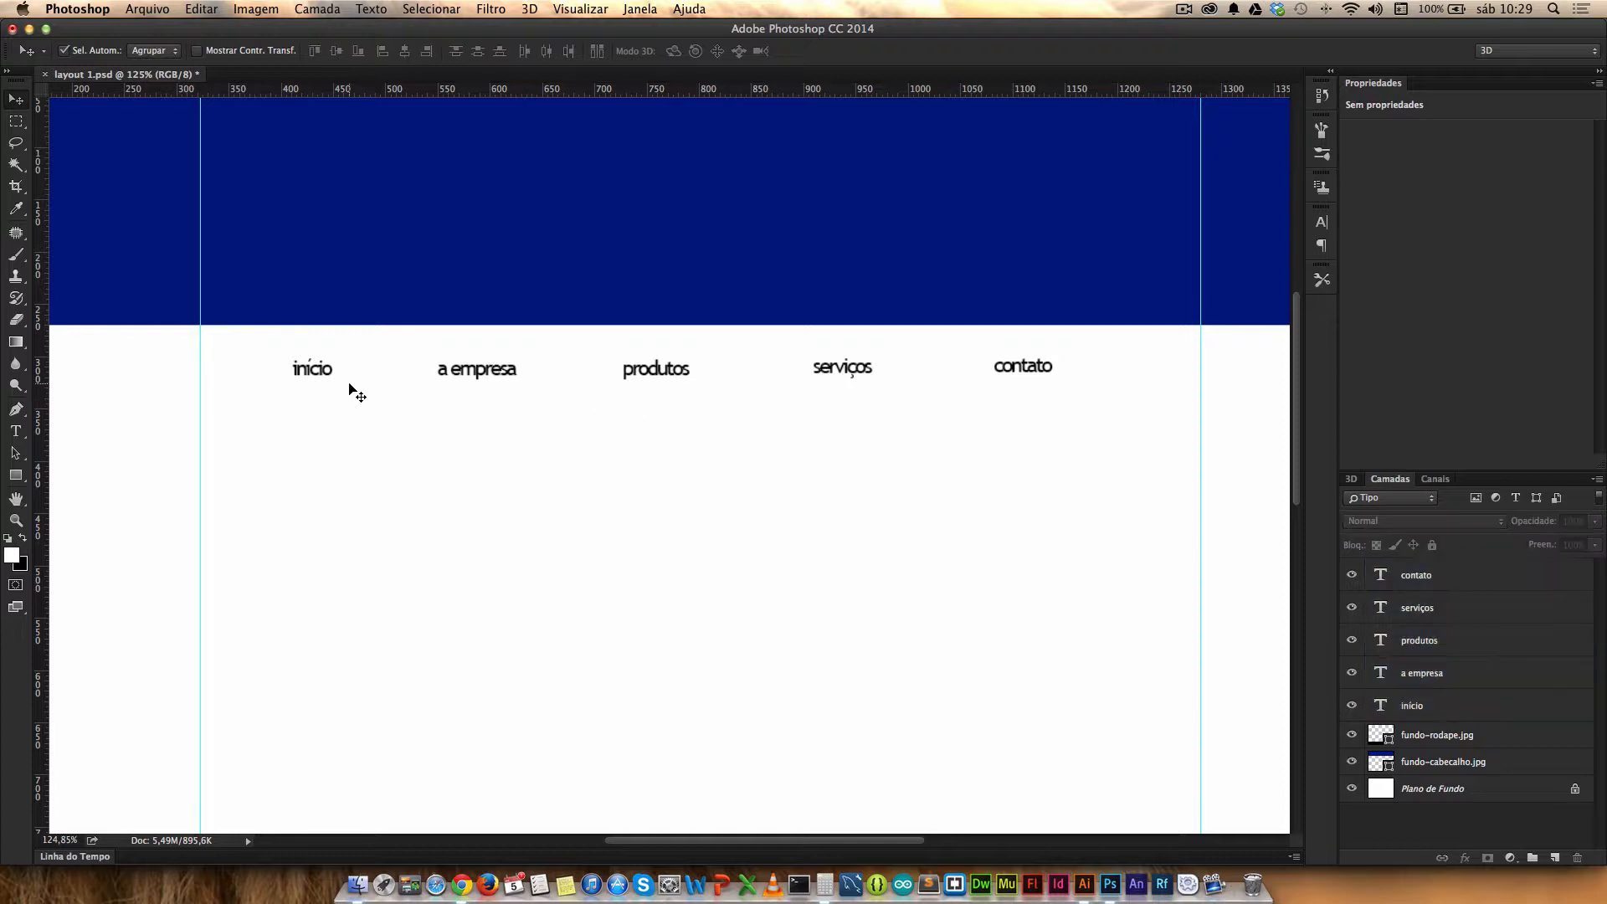
Step: Move "início" close to the left guide and "contato" close to the right guide, both just below the blue header
click(312, 371)
drag(319, 369, 267, 344)
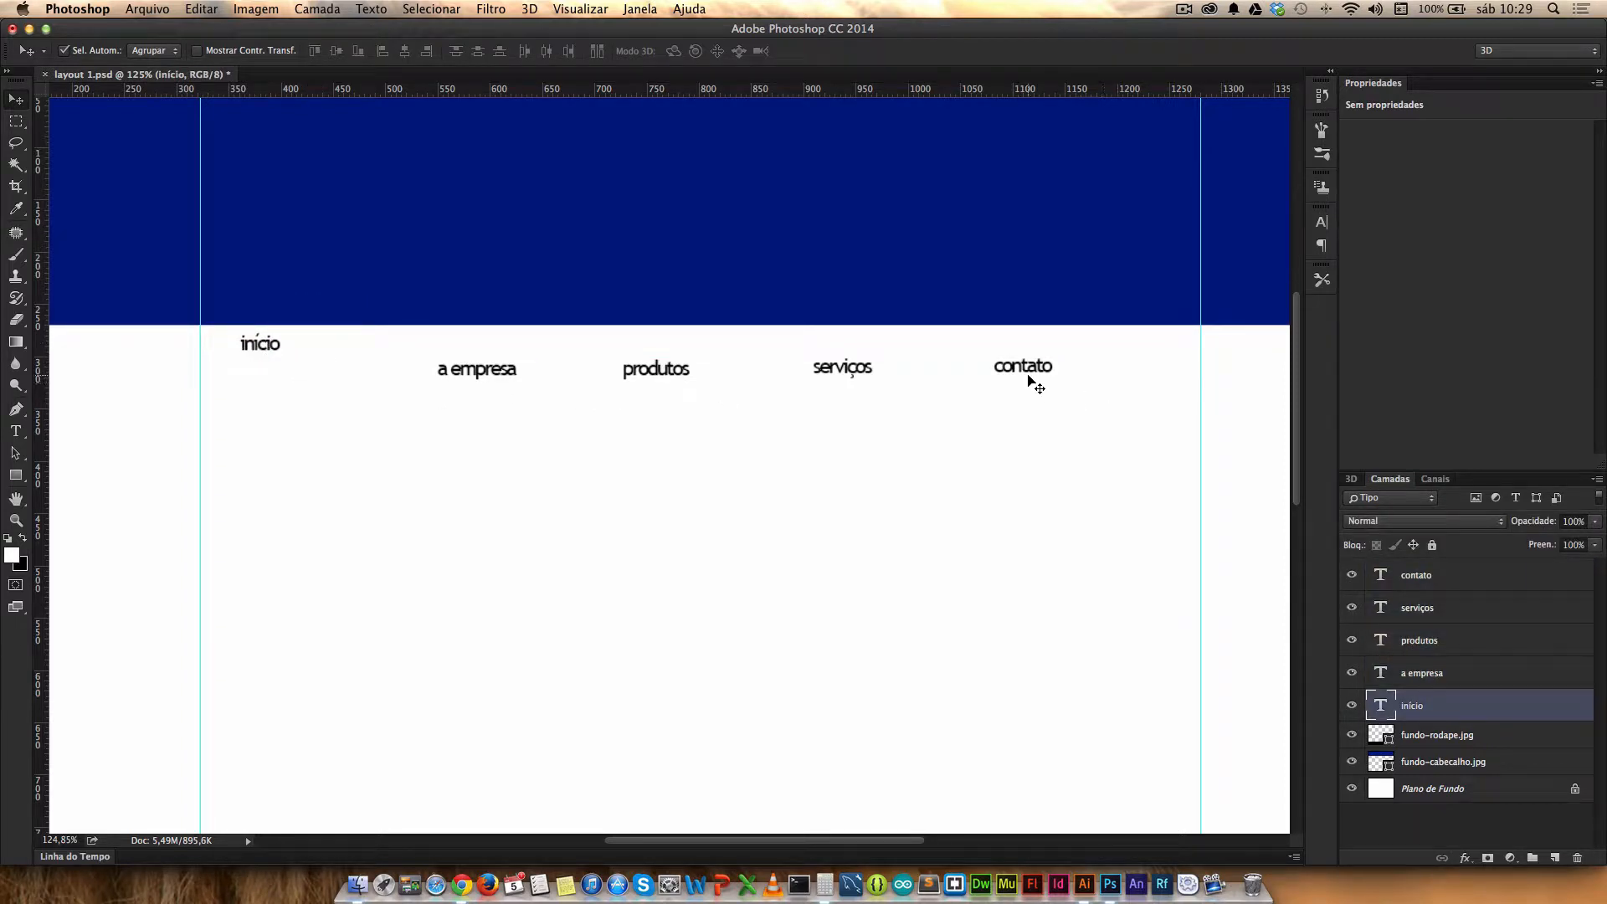
drag(1038, 368, 1147, 344)
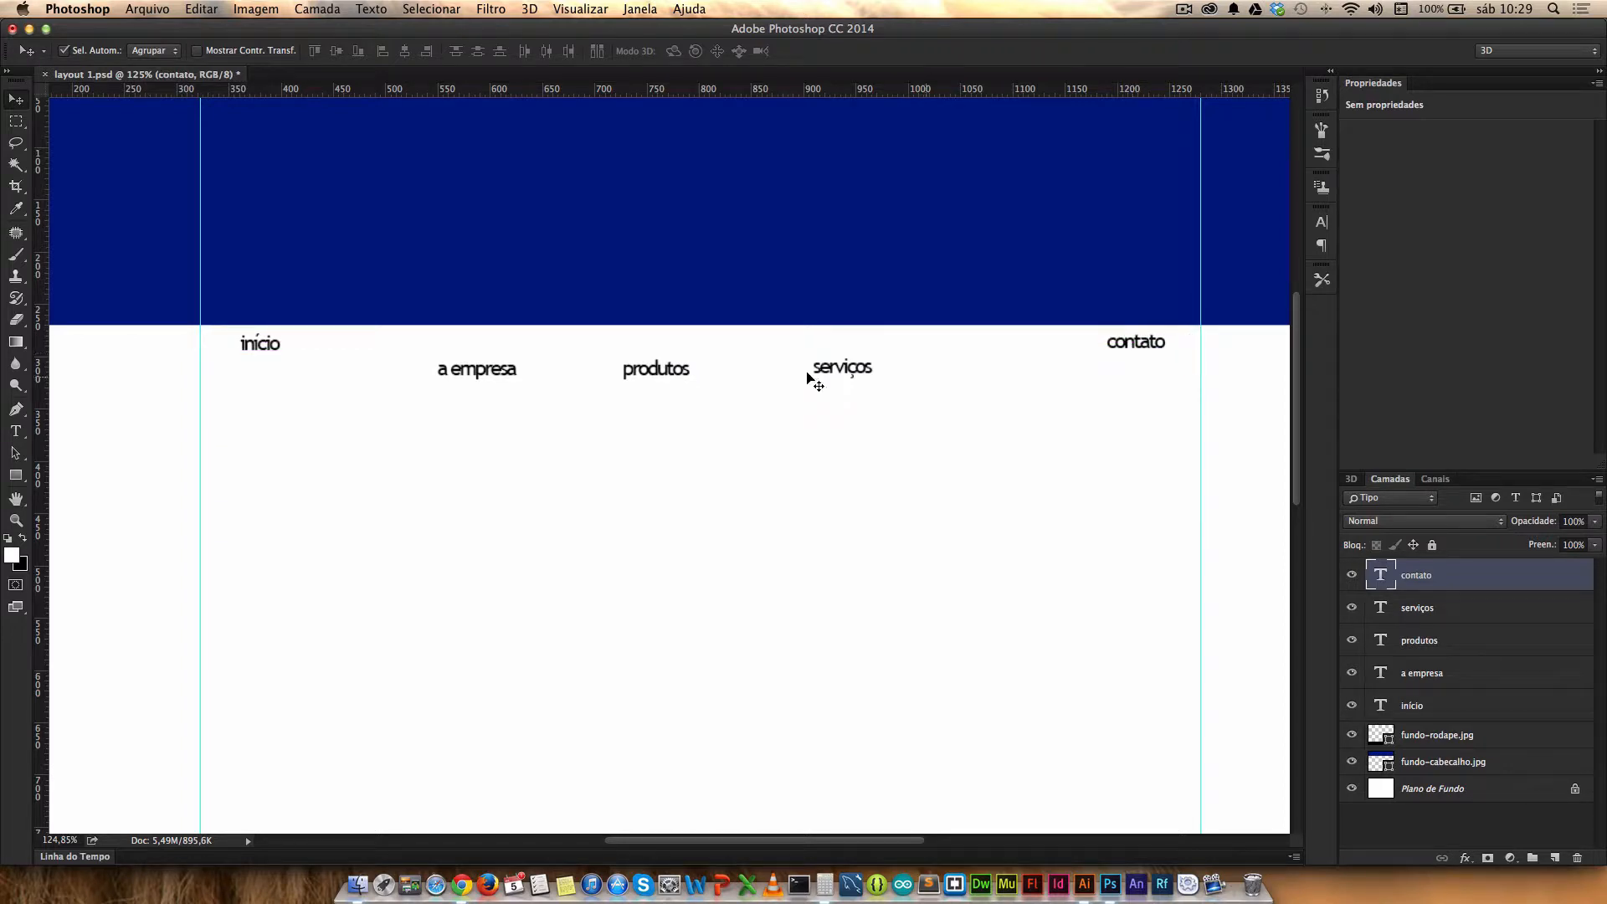
Step: Move "a empresa", "produtos" and "serviços" up onto the same line as "início", between the two outer menu texts
drag(489, 381, 342, 347)
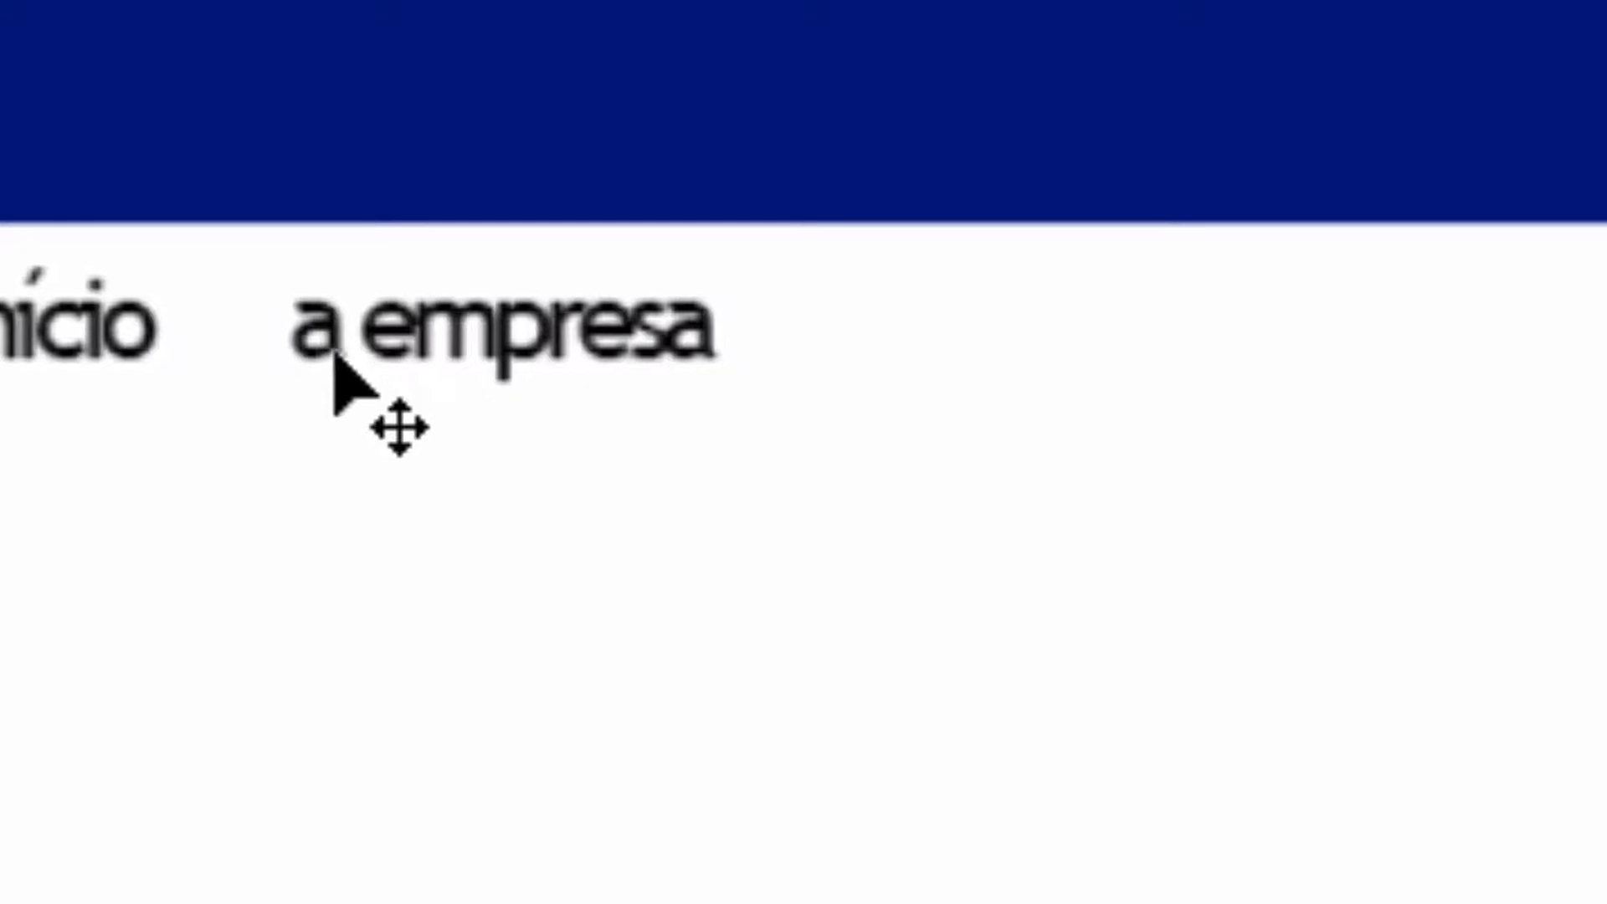
drag(334, 359, 319, 363)
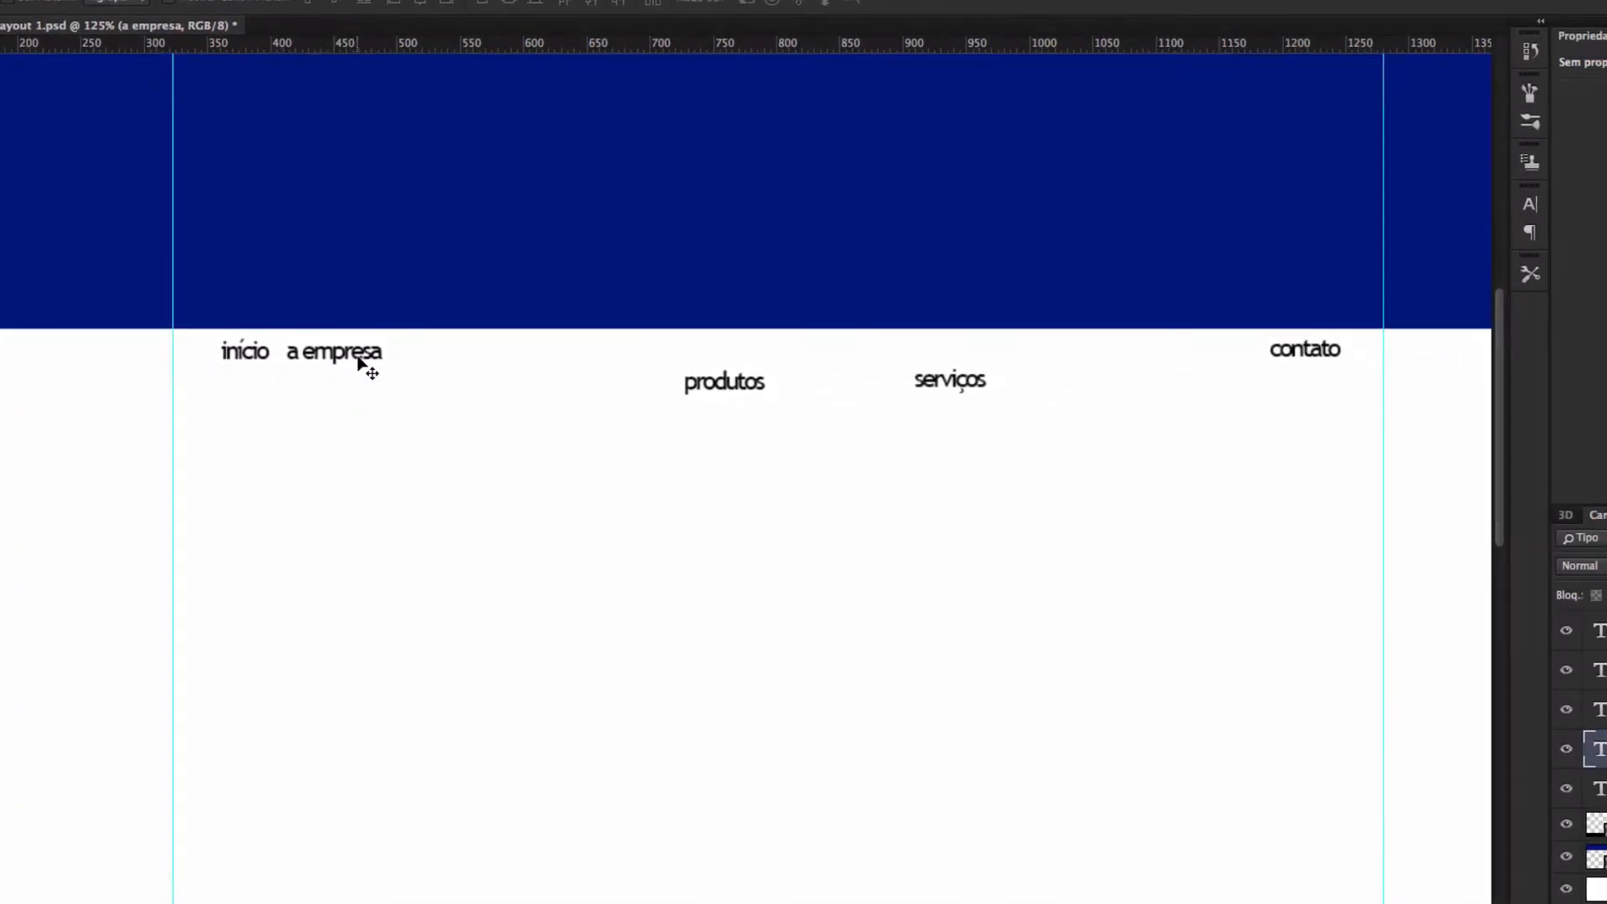
drag(350, 352, 394, 354)
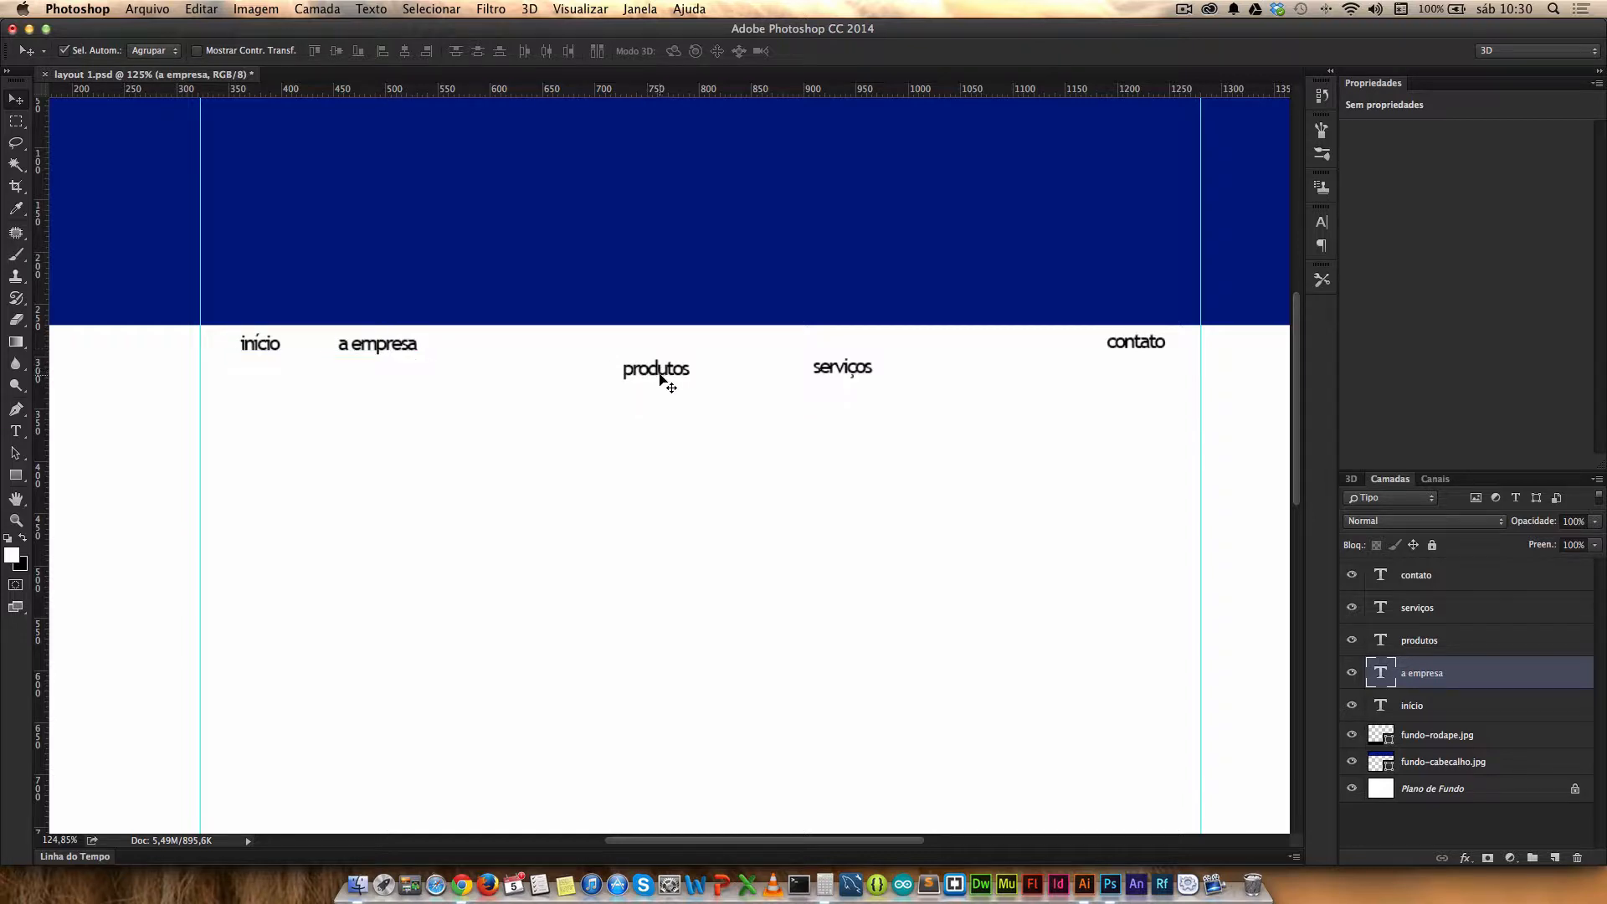
drag(663, 376, 632, 352)
drag(841, 371, 840, 347)
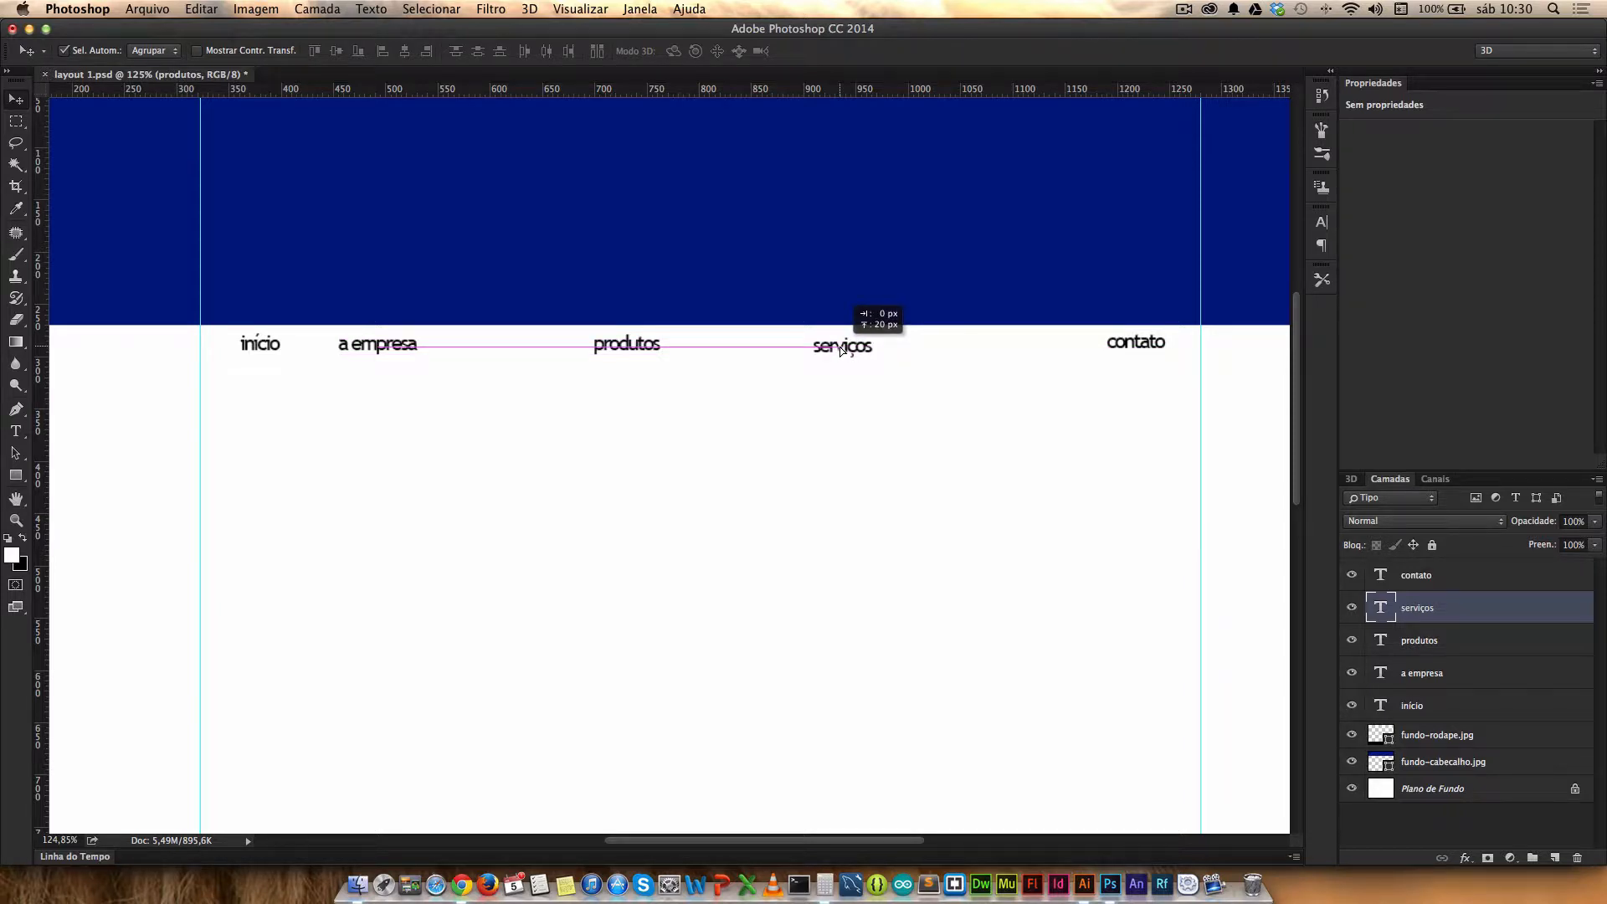
drag(840, 347, 841, 346)
Step: Fine-tune the positions of "contato" and "serviços" to line them up with the other menu texts
drag(1138, 348, 1139, 348)
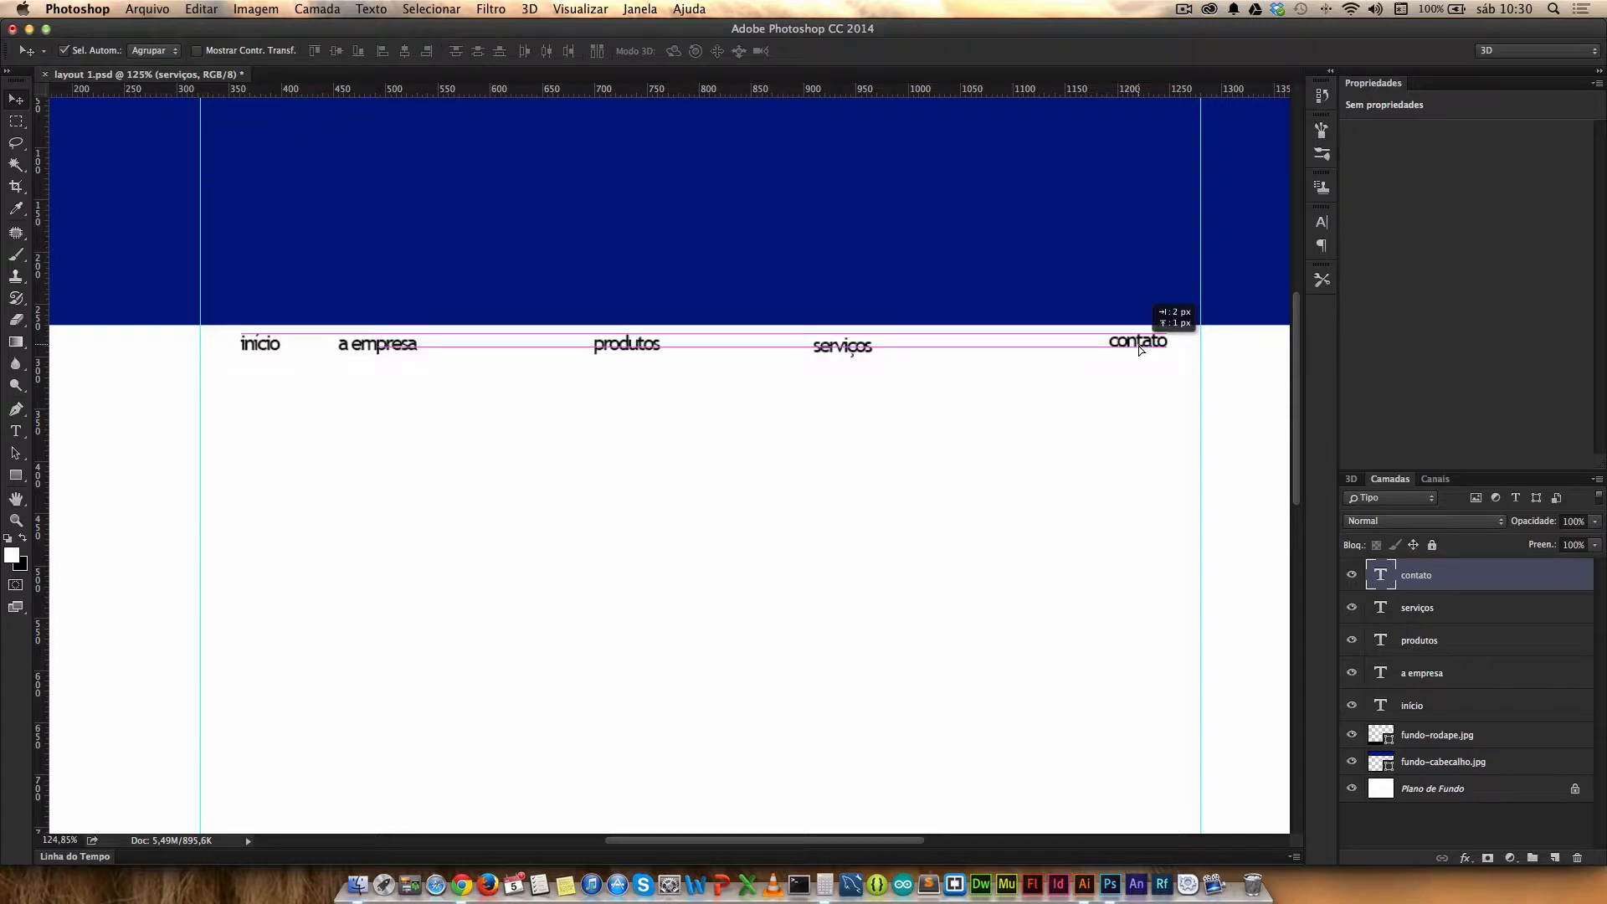
drag(1138, 344, 1138, 345)
drag(836, 349, 842, 345)
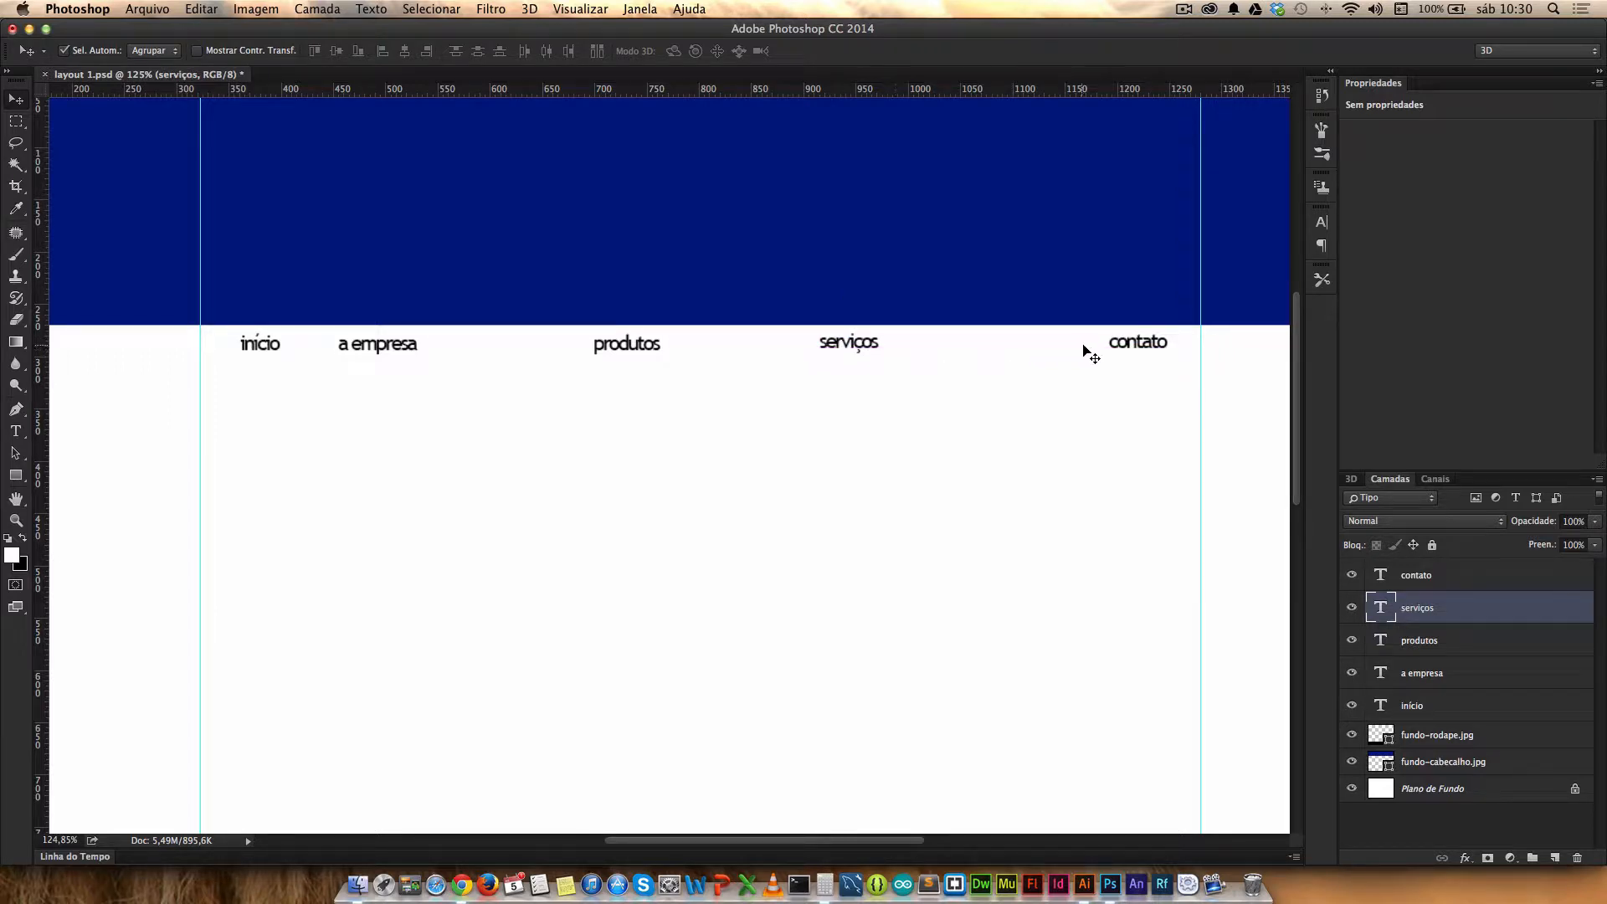
Step: Distribute the five menu texts evenly by their horizontal centres and nudge them 1 px to the left
click(1130, 350)
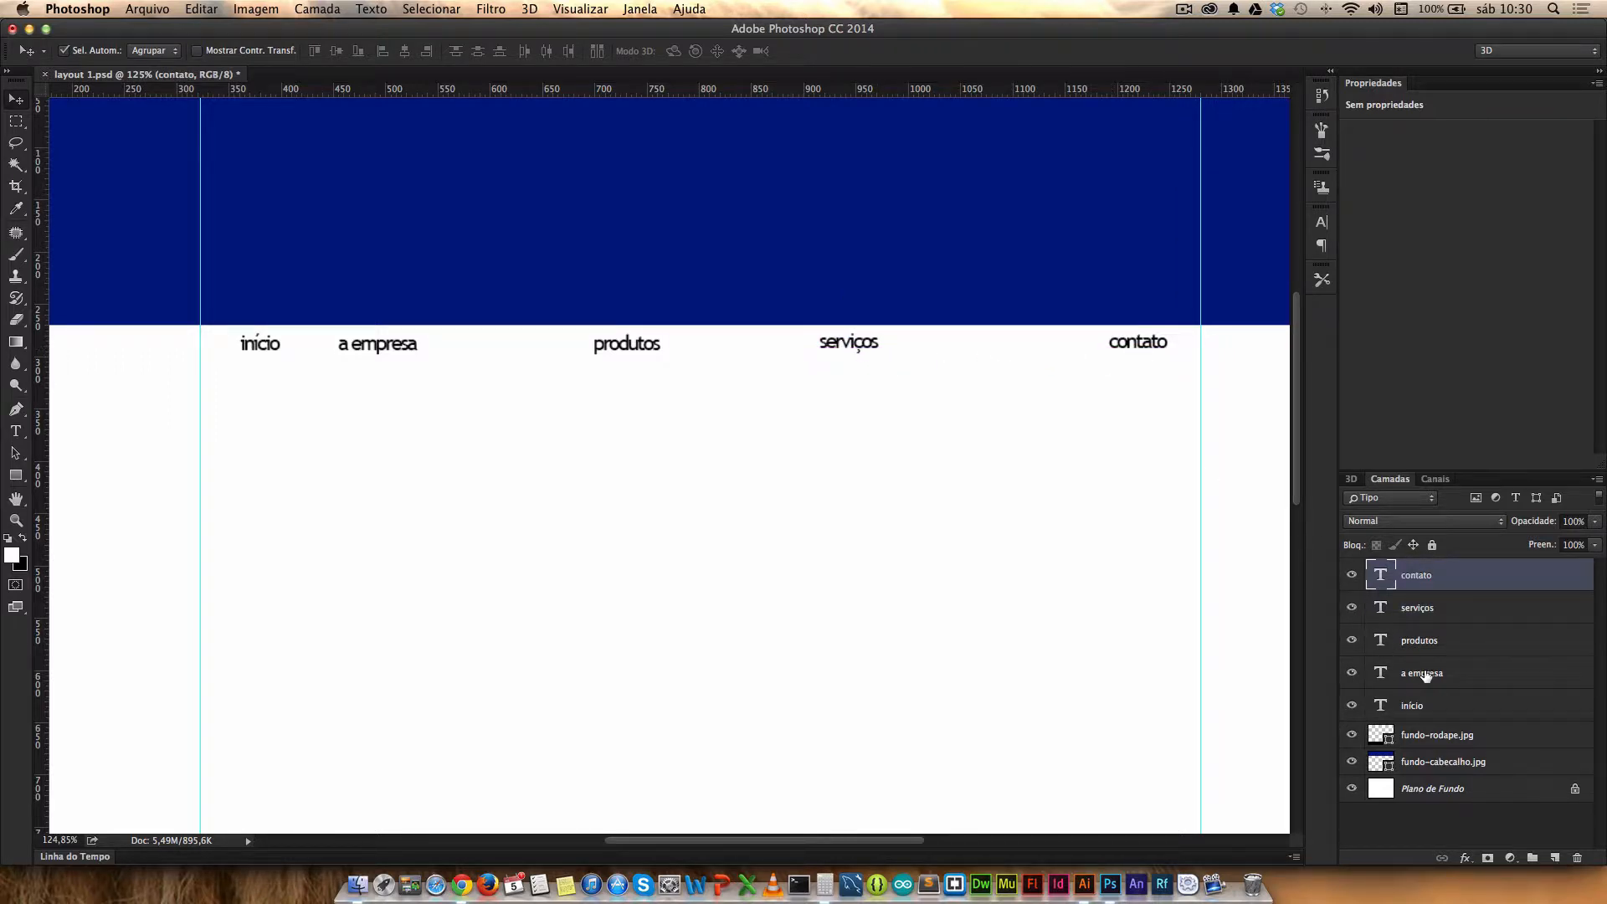
shift+click(1434, 703)
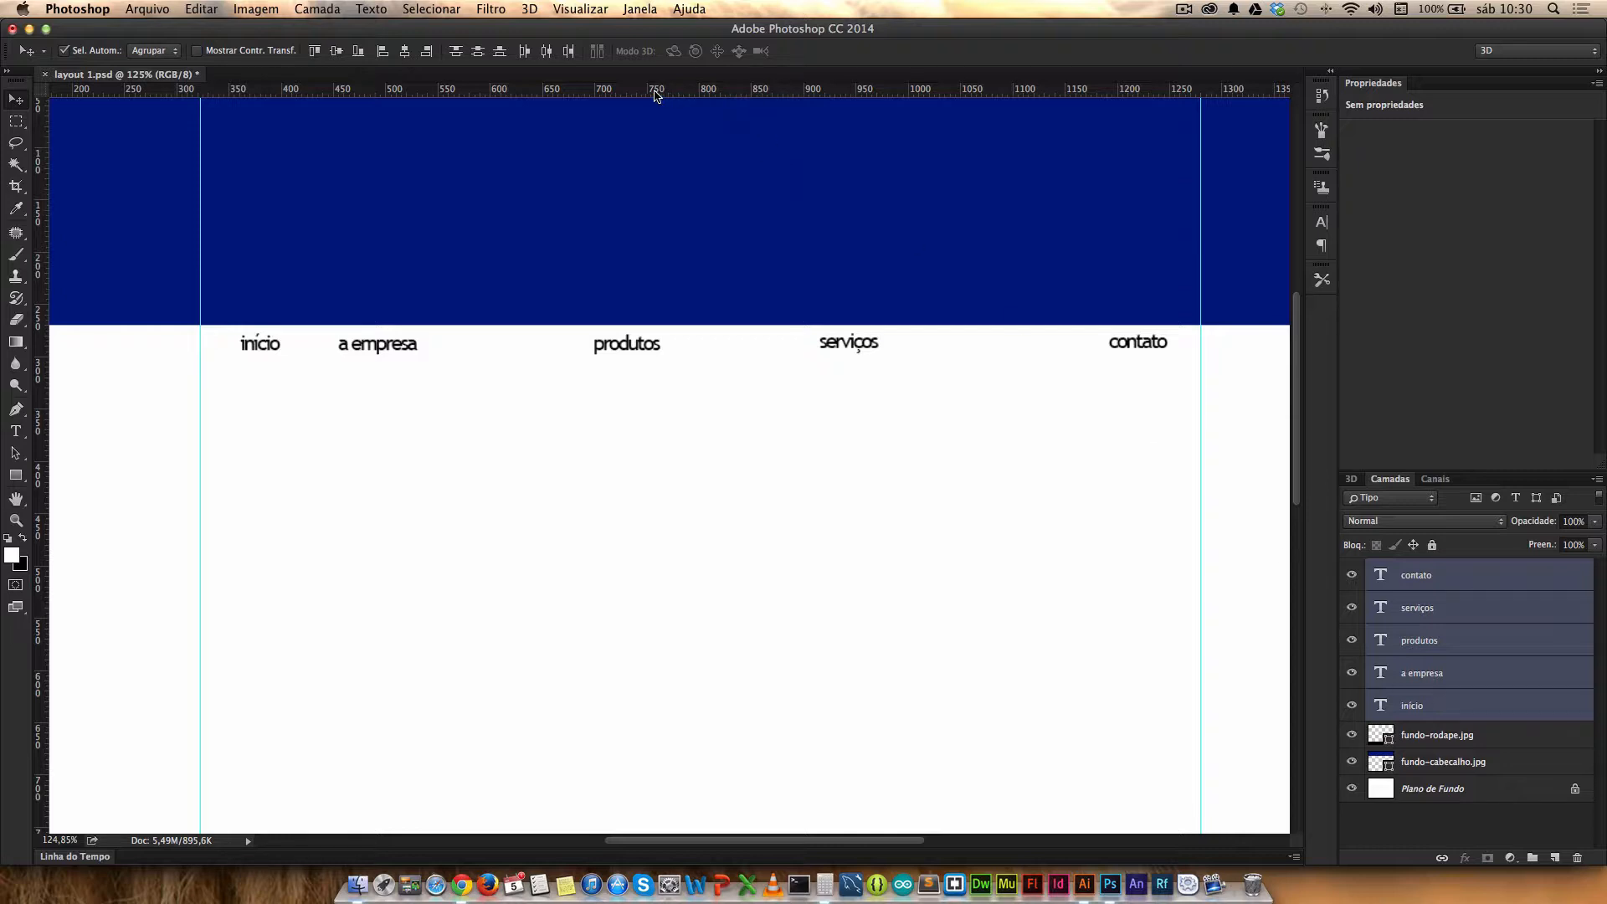
click(546, 51)
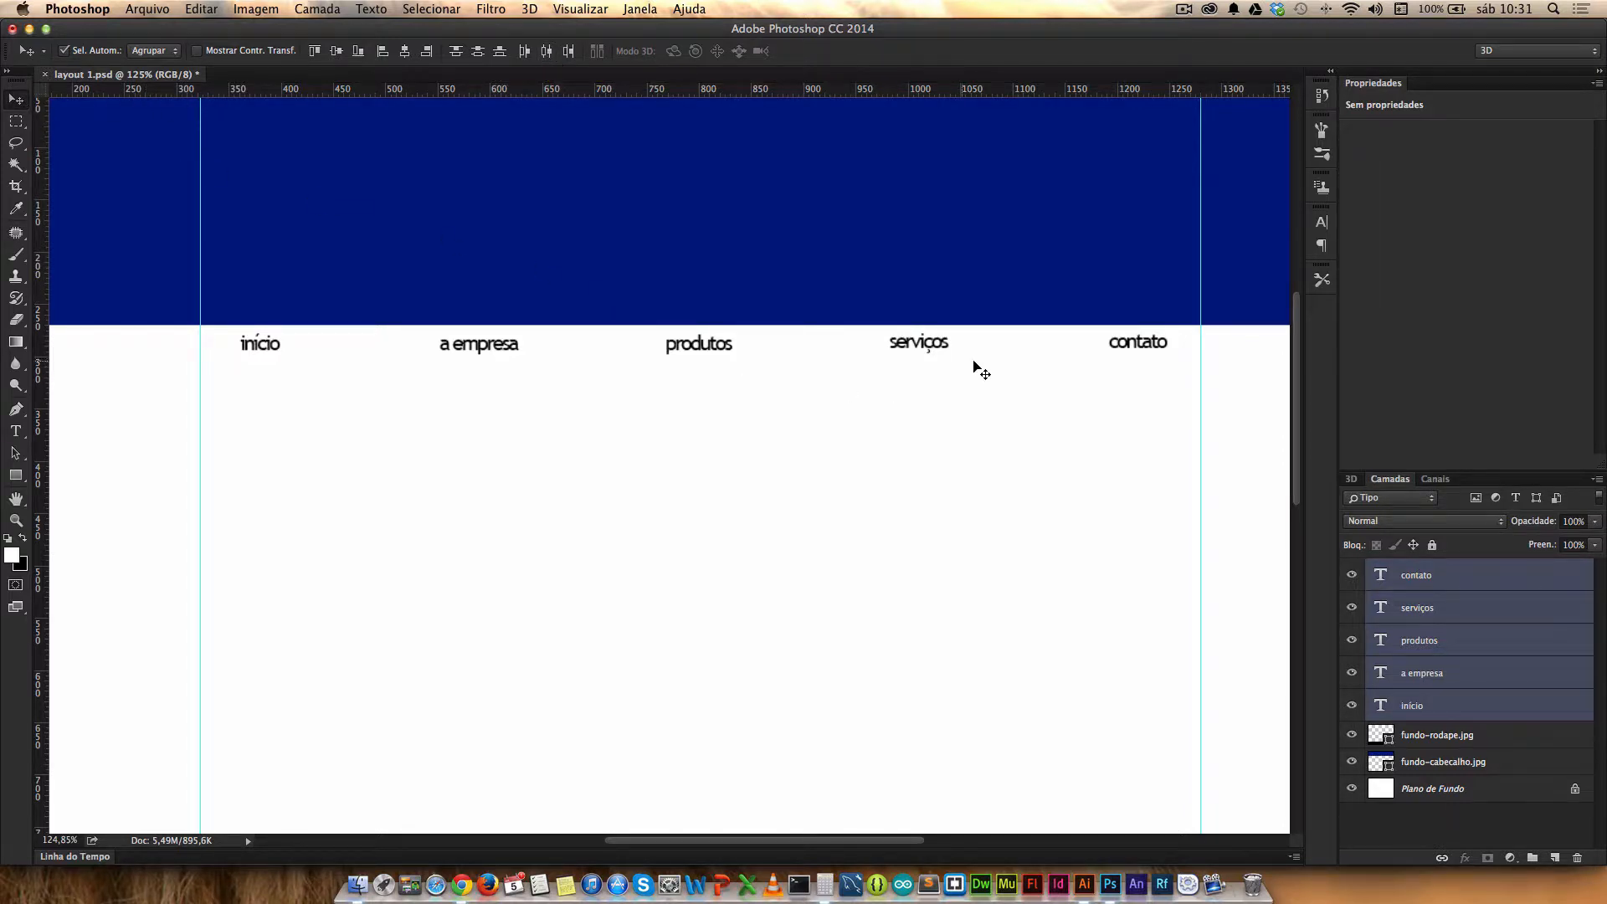
key(Left)
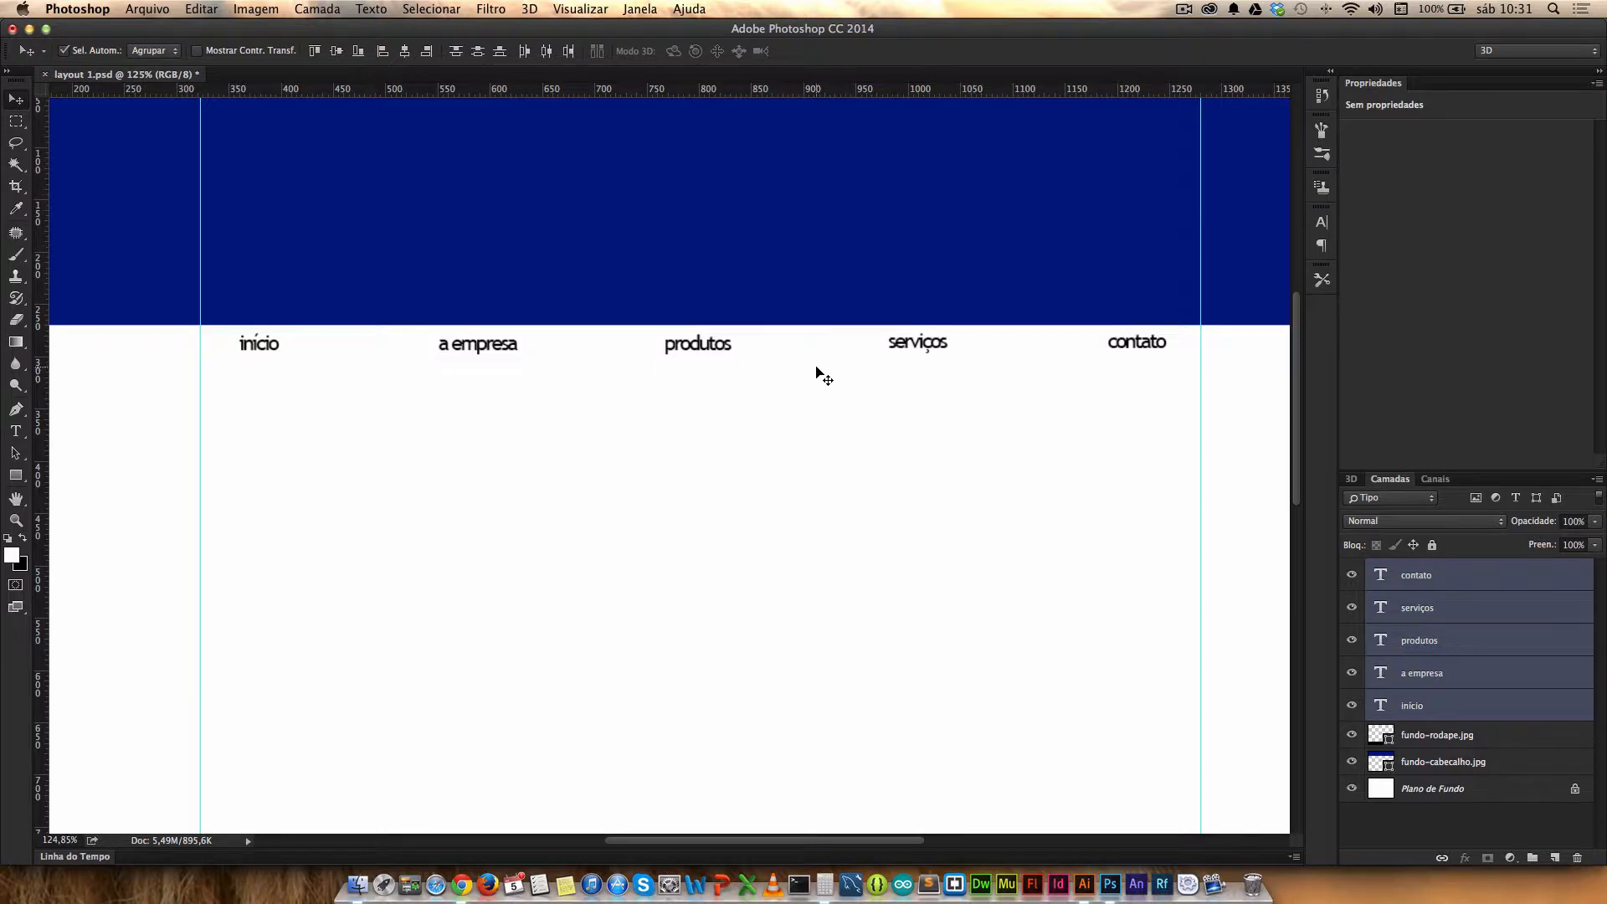
Step: Shift the five menu texts together slightly to the left and deselect them
drag(710, 350, 706, 351)
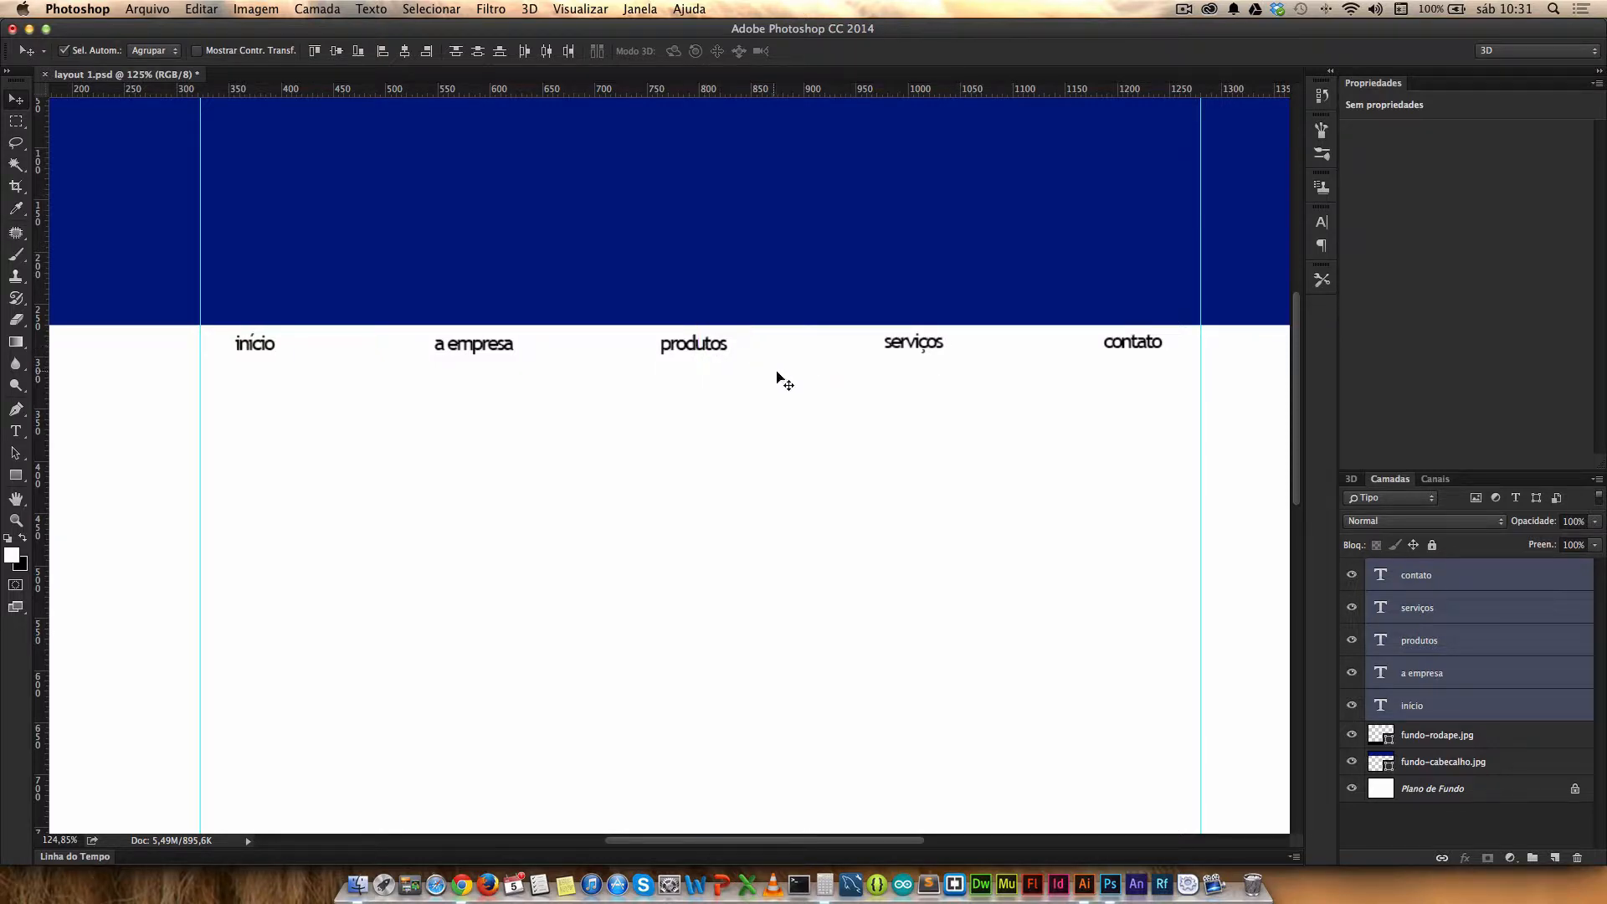
click(794, 379)
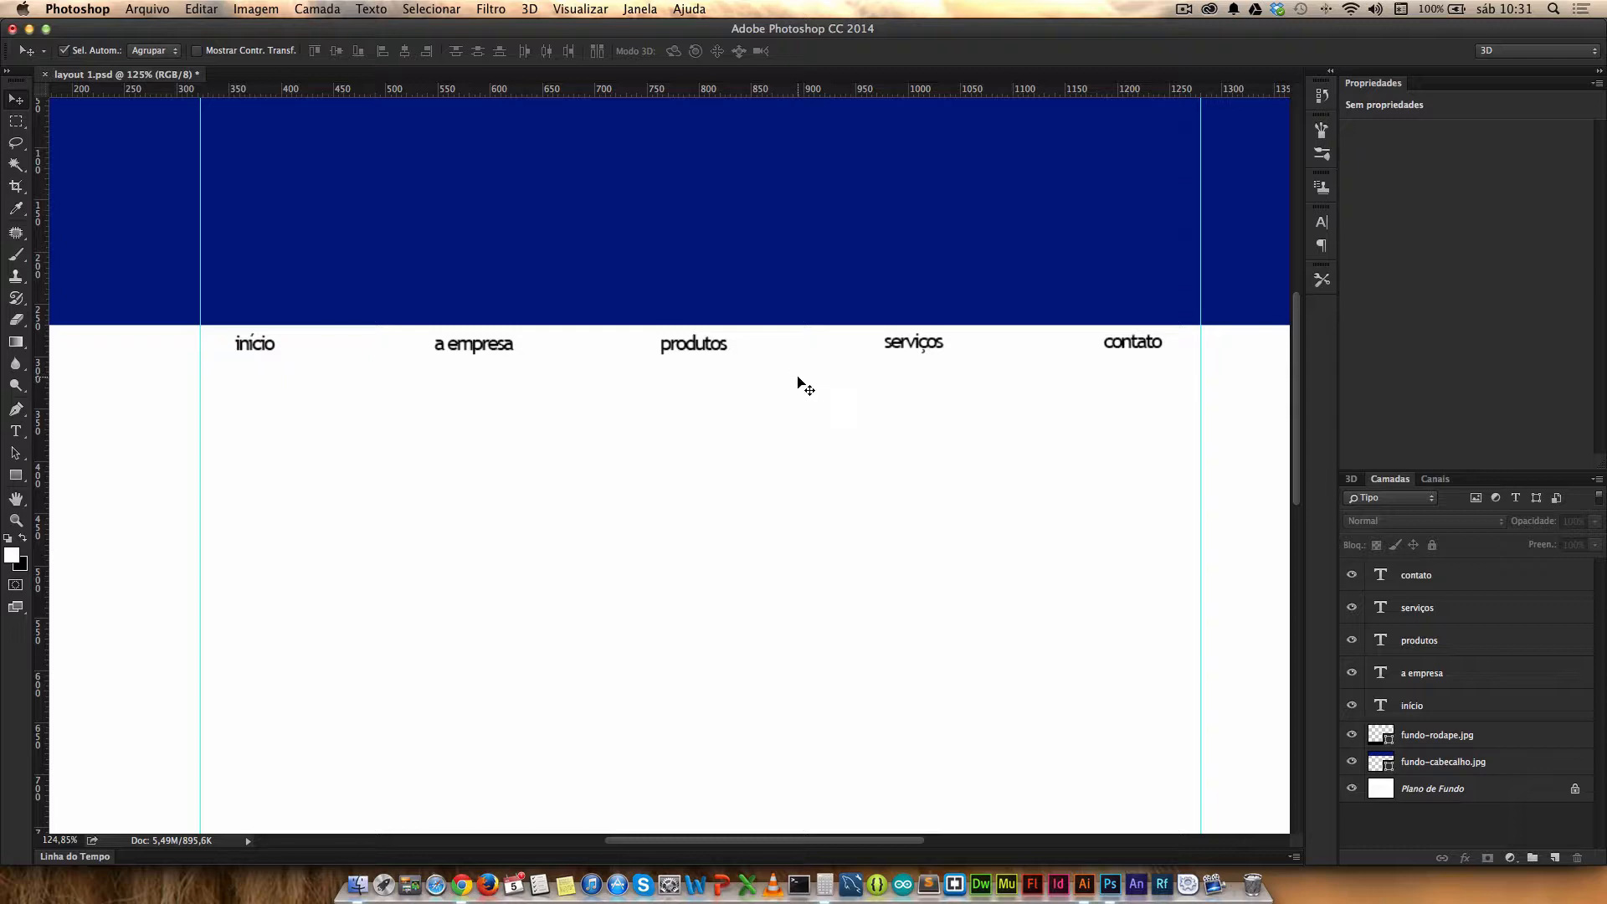
key(super+0)
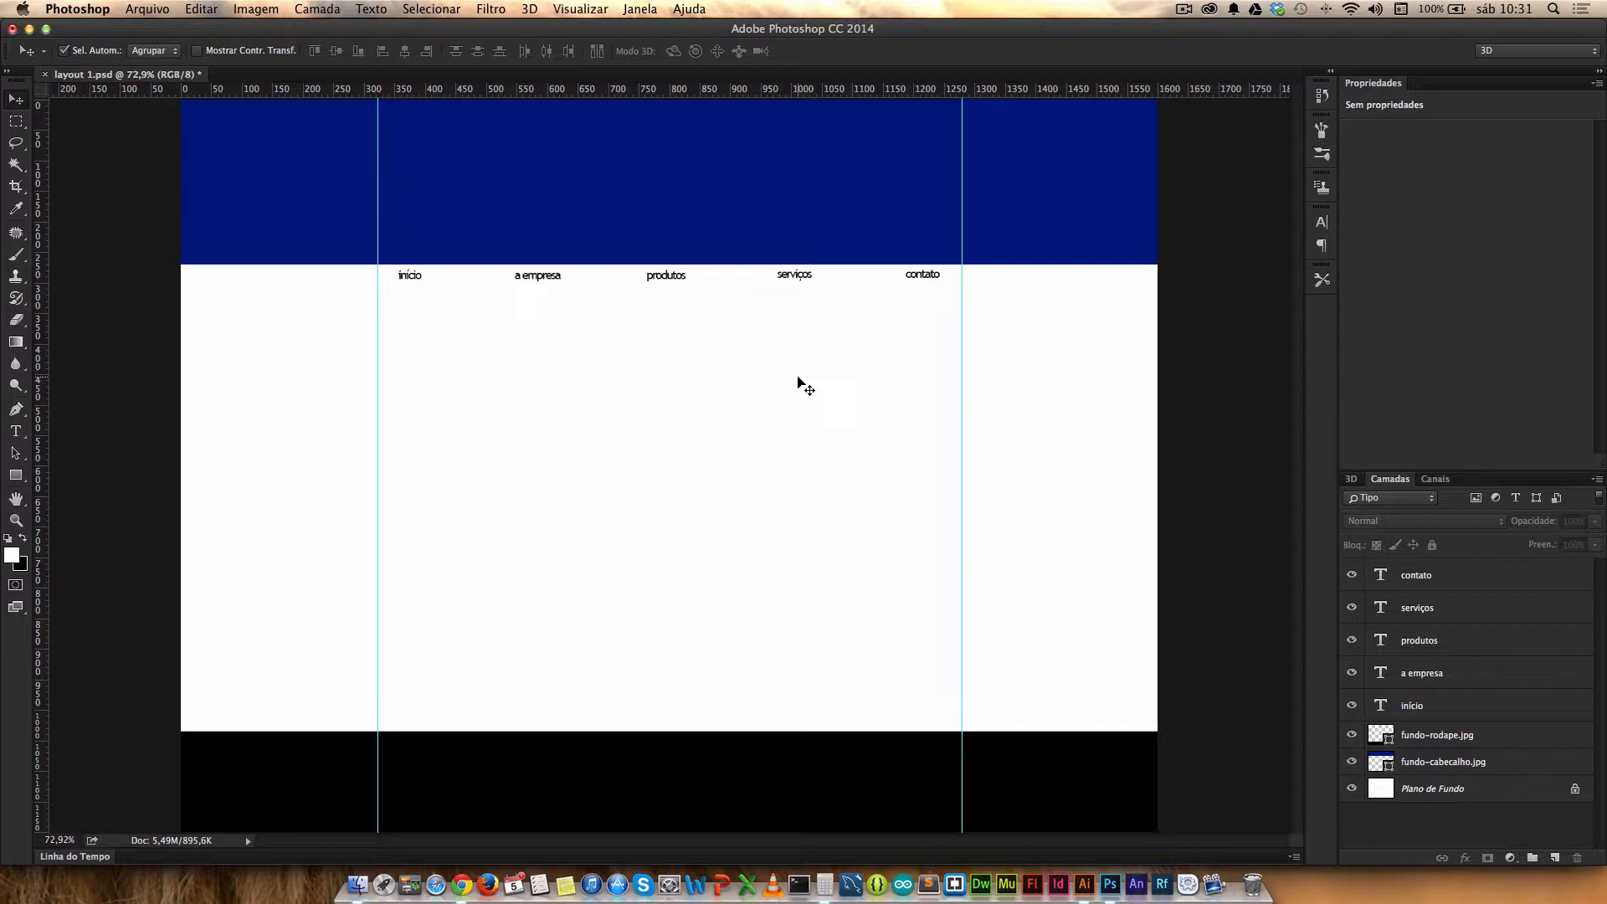
key(super+plus)
key(super+plus)
key(super+plus)
key(super+plus)
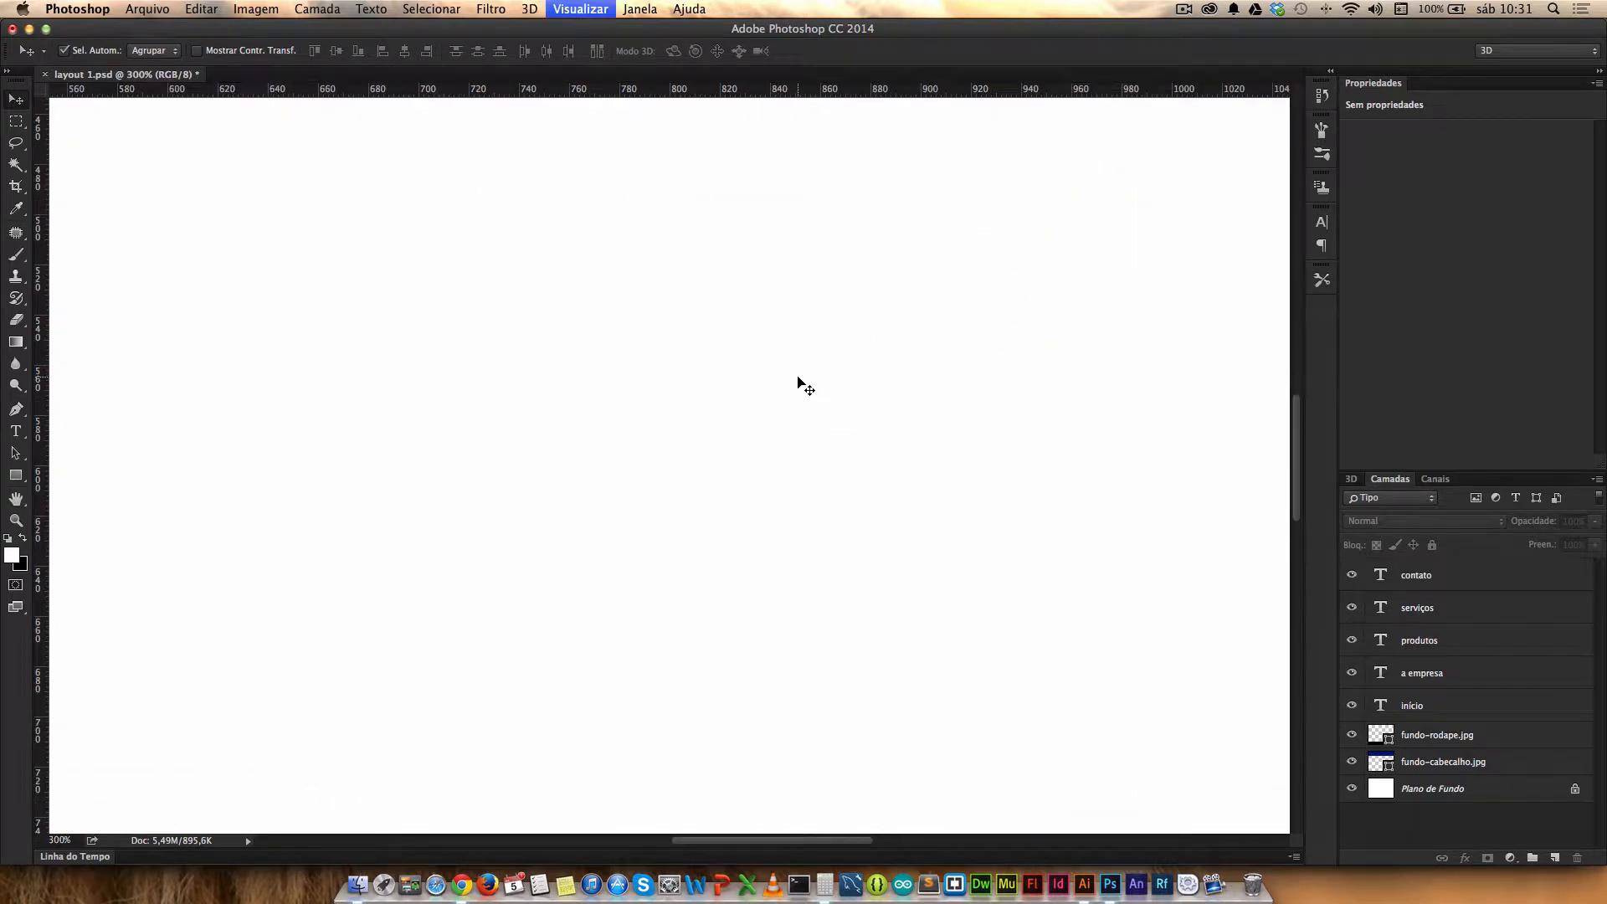
key(super+minus)
key(super+minus)
key(super+minus)
key(super+minus)
key(super+minus)
key(super+minus)
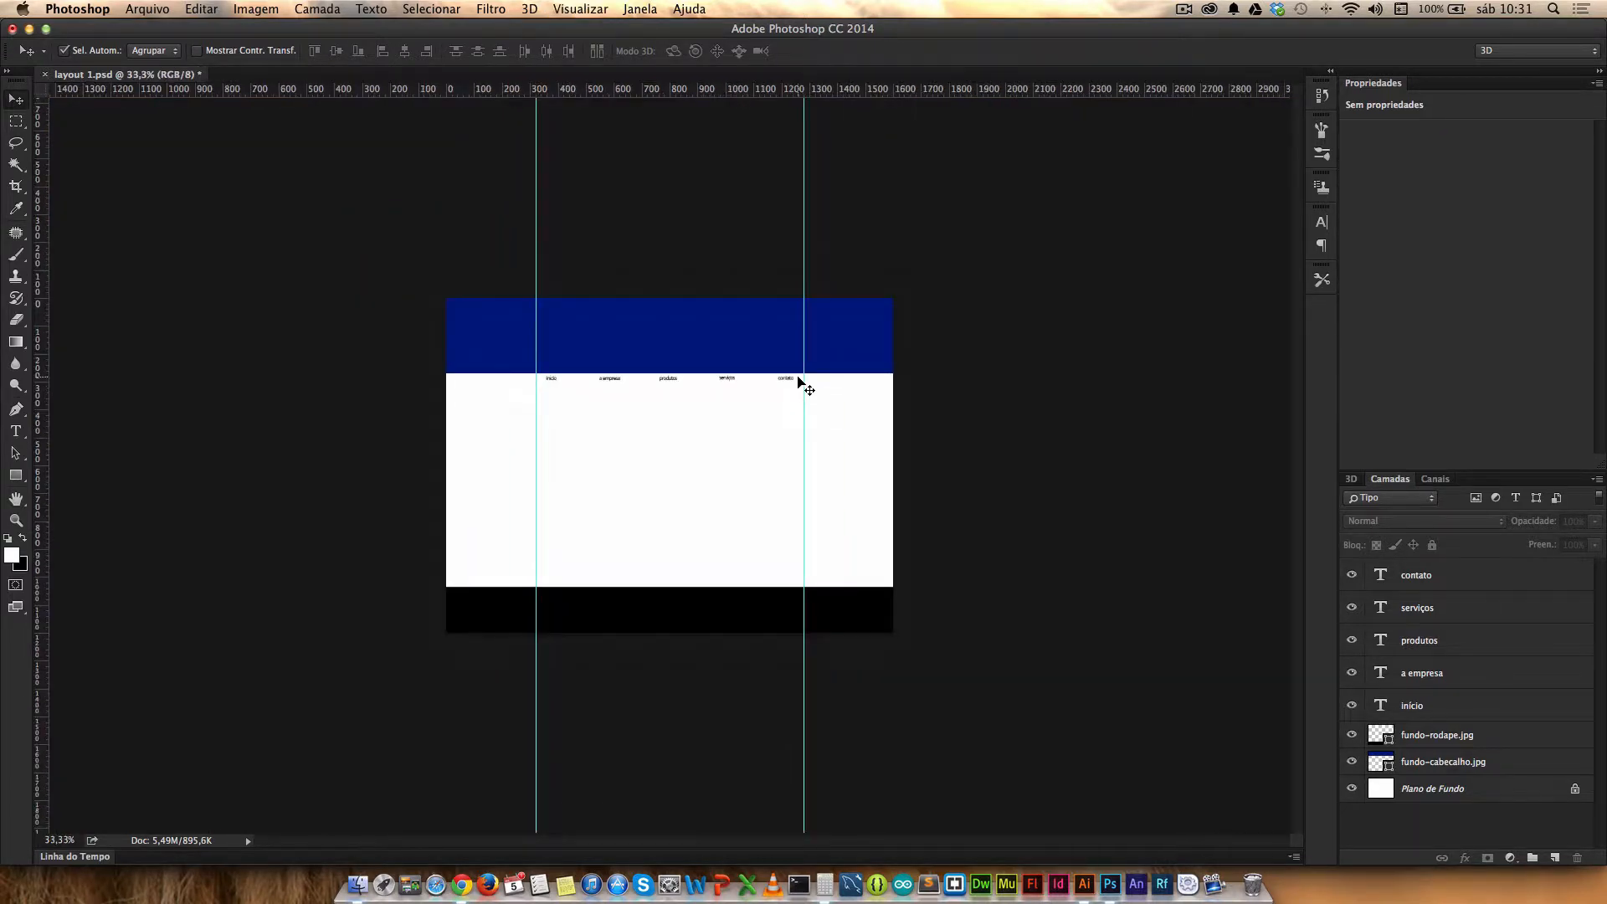
key(super+plus)
key(super+plus)
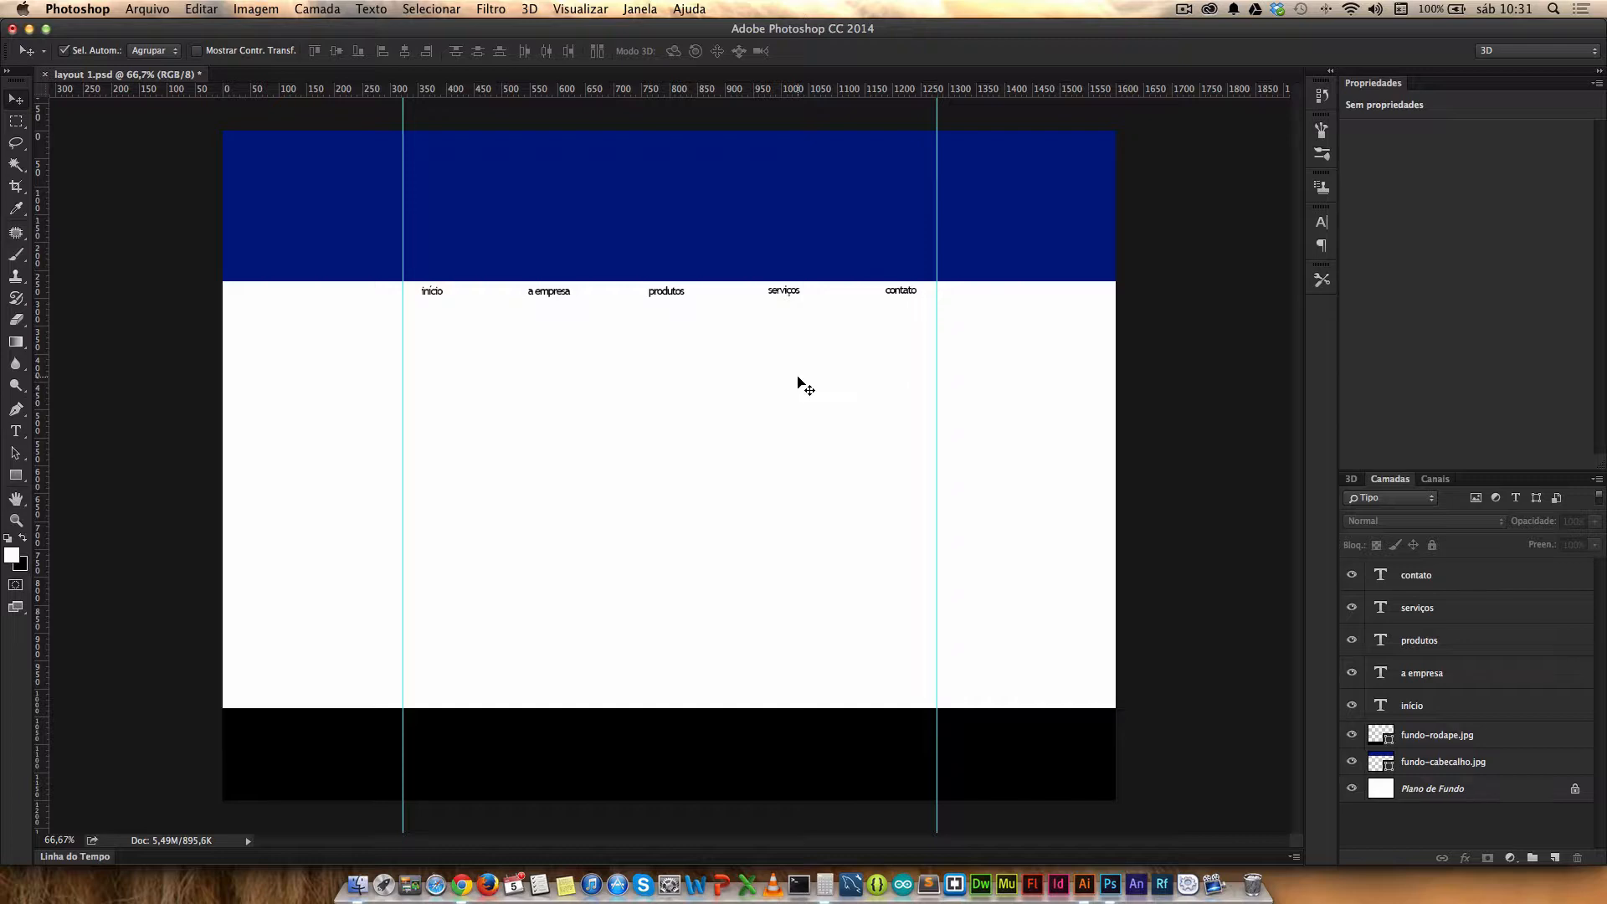
Step: Examine the "produtos" menu text at pixel level, up to 1600% magnification, and return to the whole layout
click(659, 293)
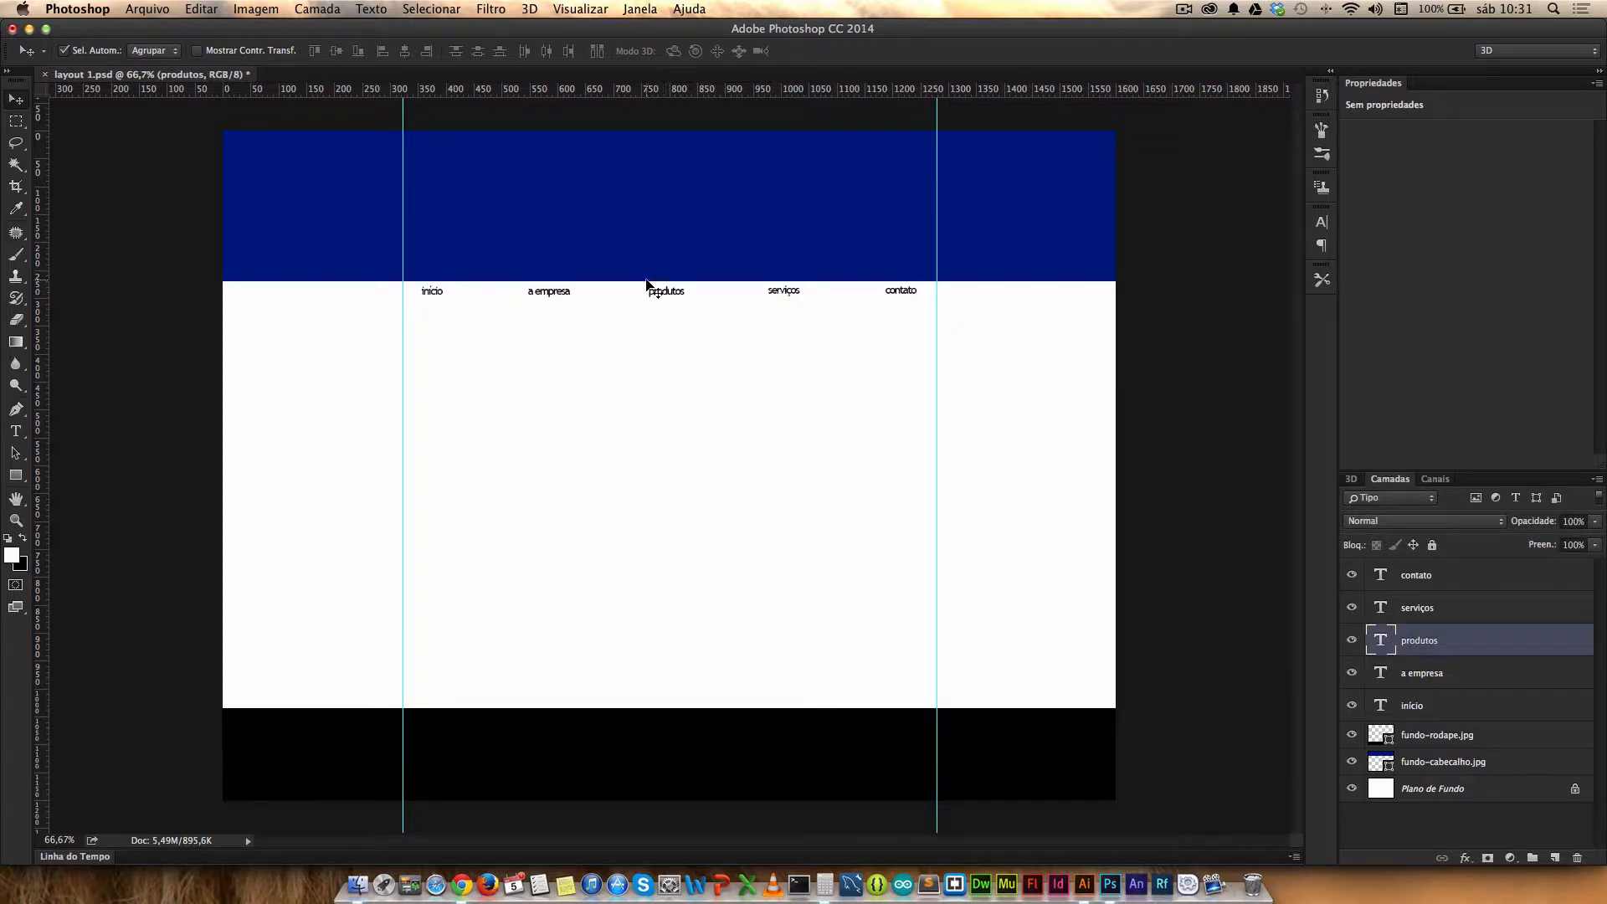
key(super+plus)
key(super+plus)
key(super+plus)
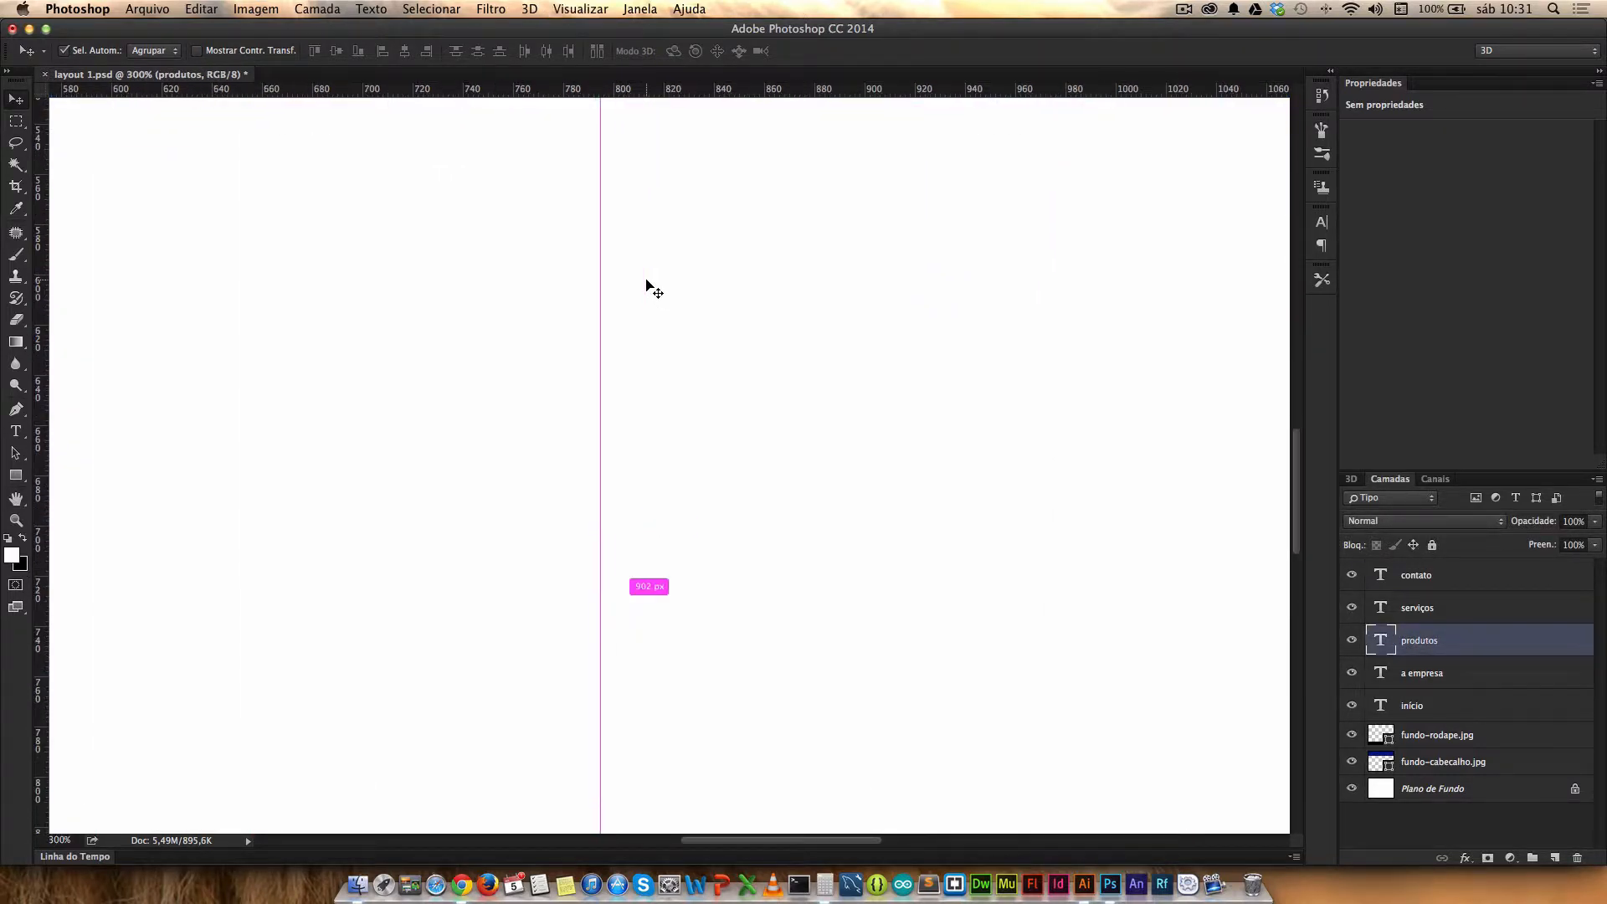
scroll(654, 288, up, 10)
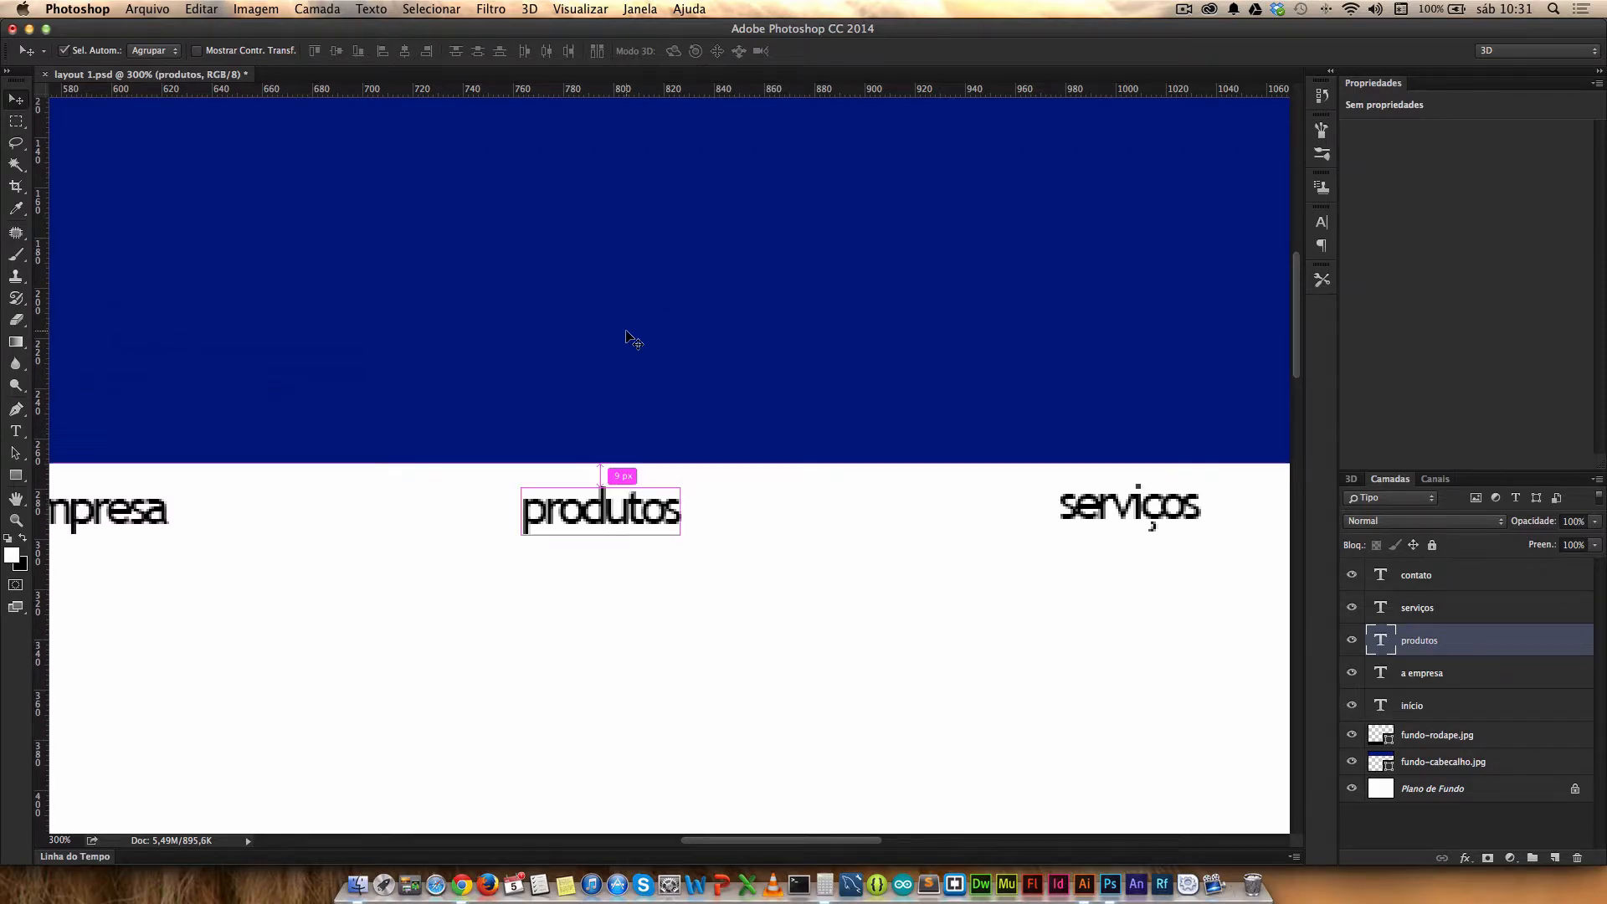
key(super+plus)
key(super+plus)
key(super+plus)
key(super+plus)
key(super+plus)
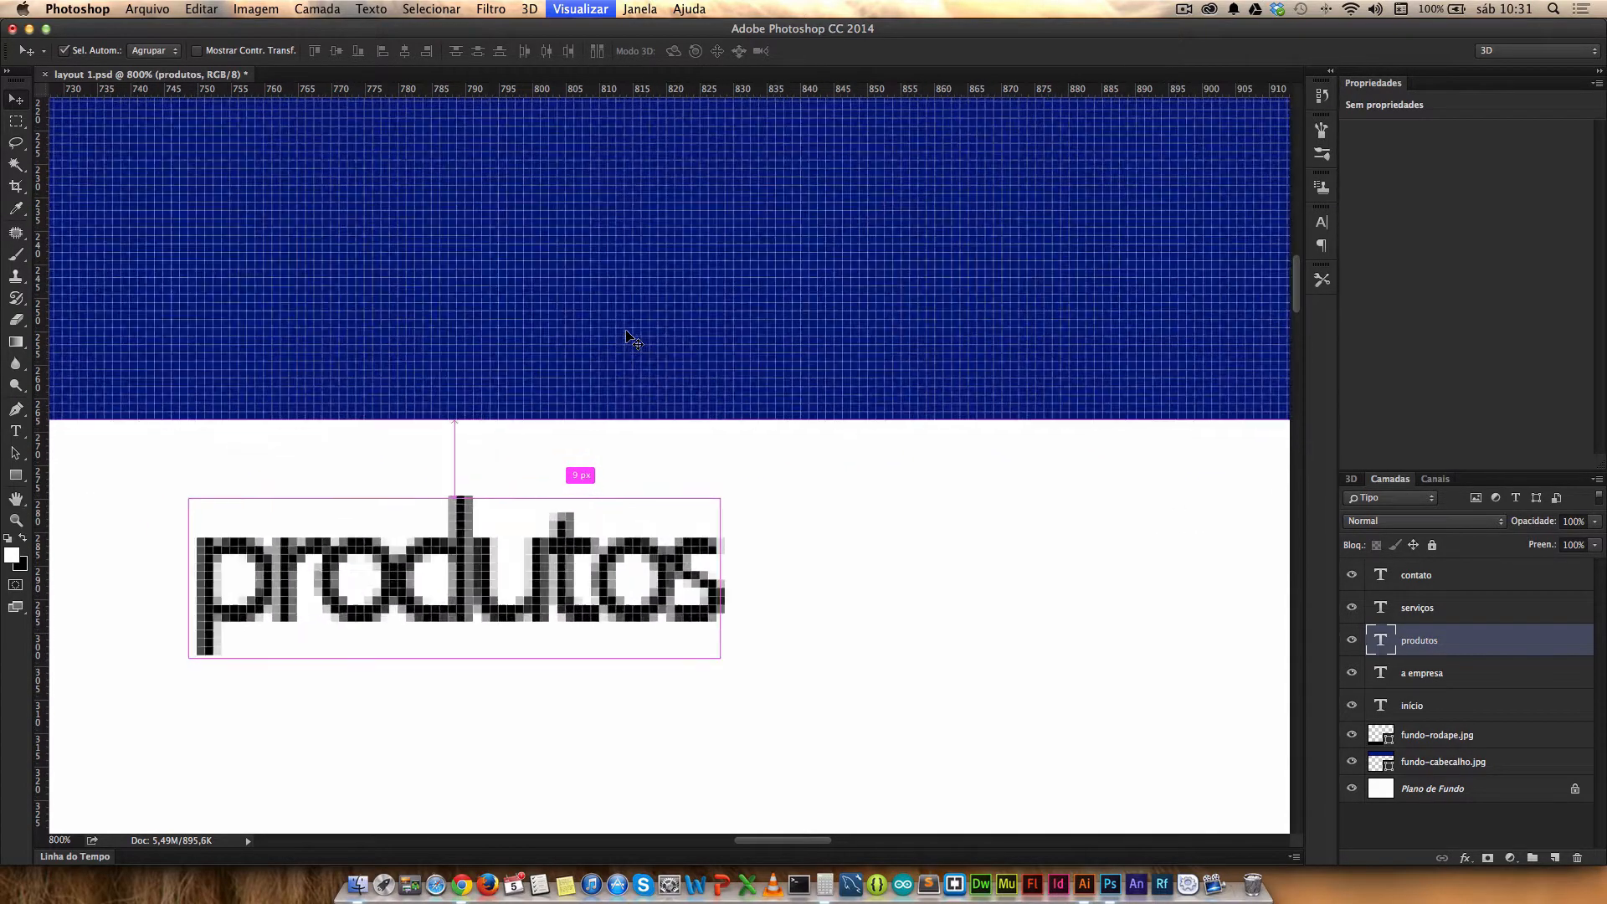
key(super+plus)
key(super+plus)
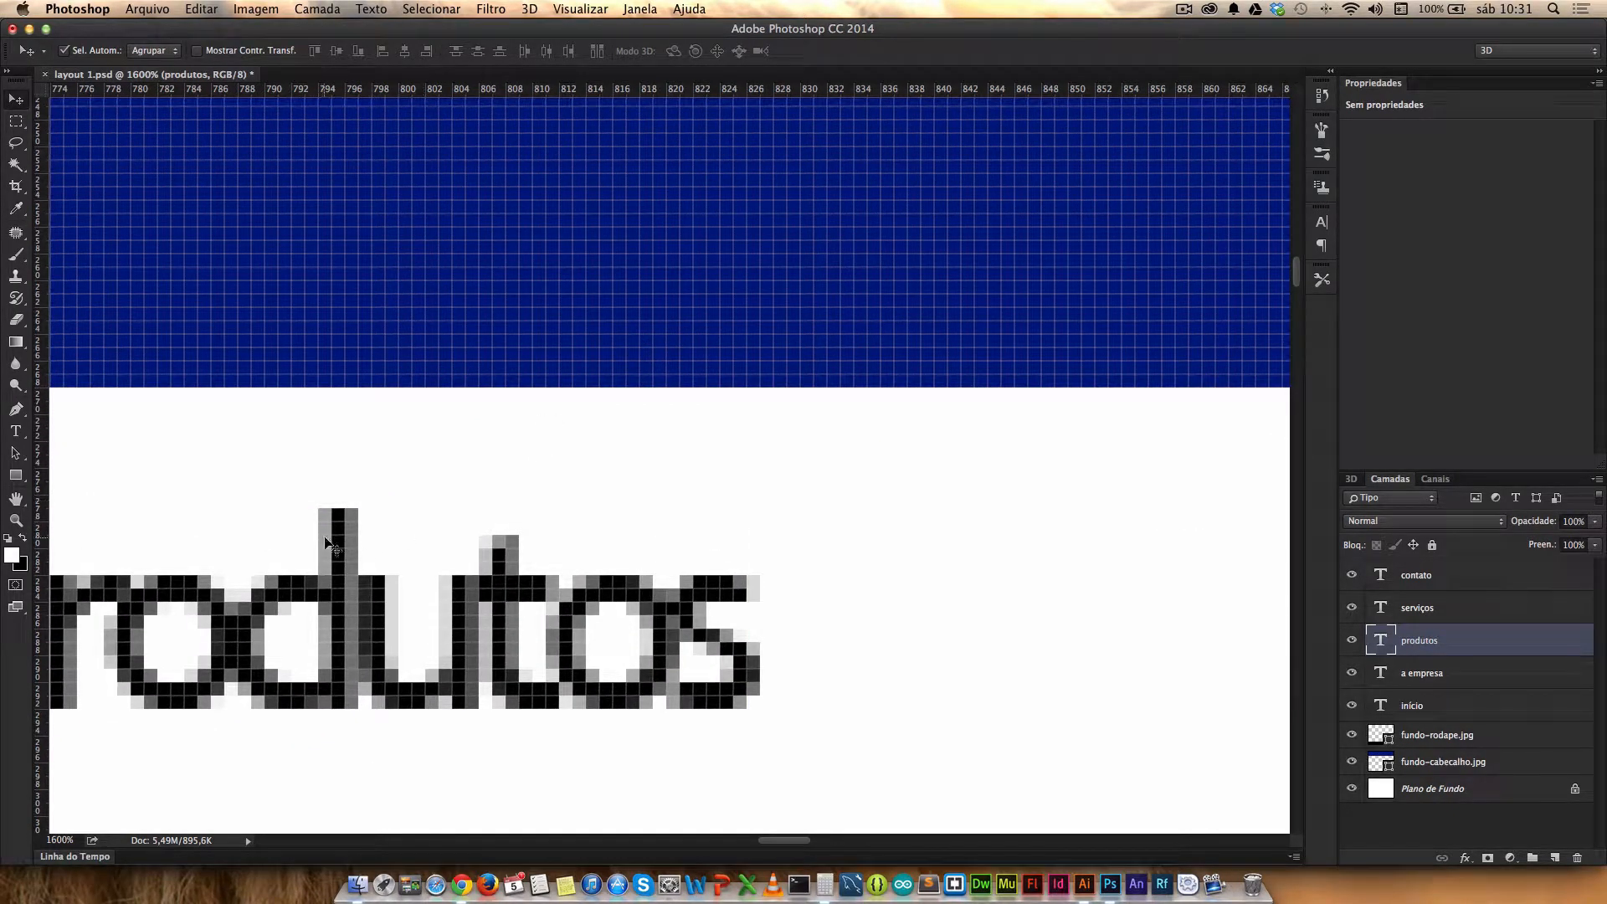
key(super+minus)
key(super+minus)
key(super+minus)
key(super+minus)
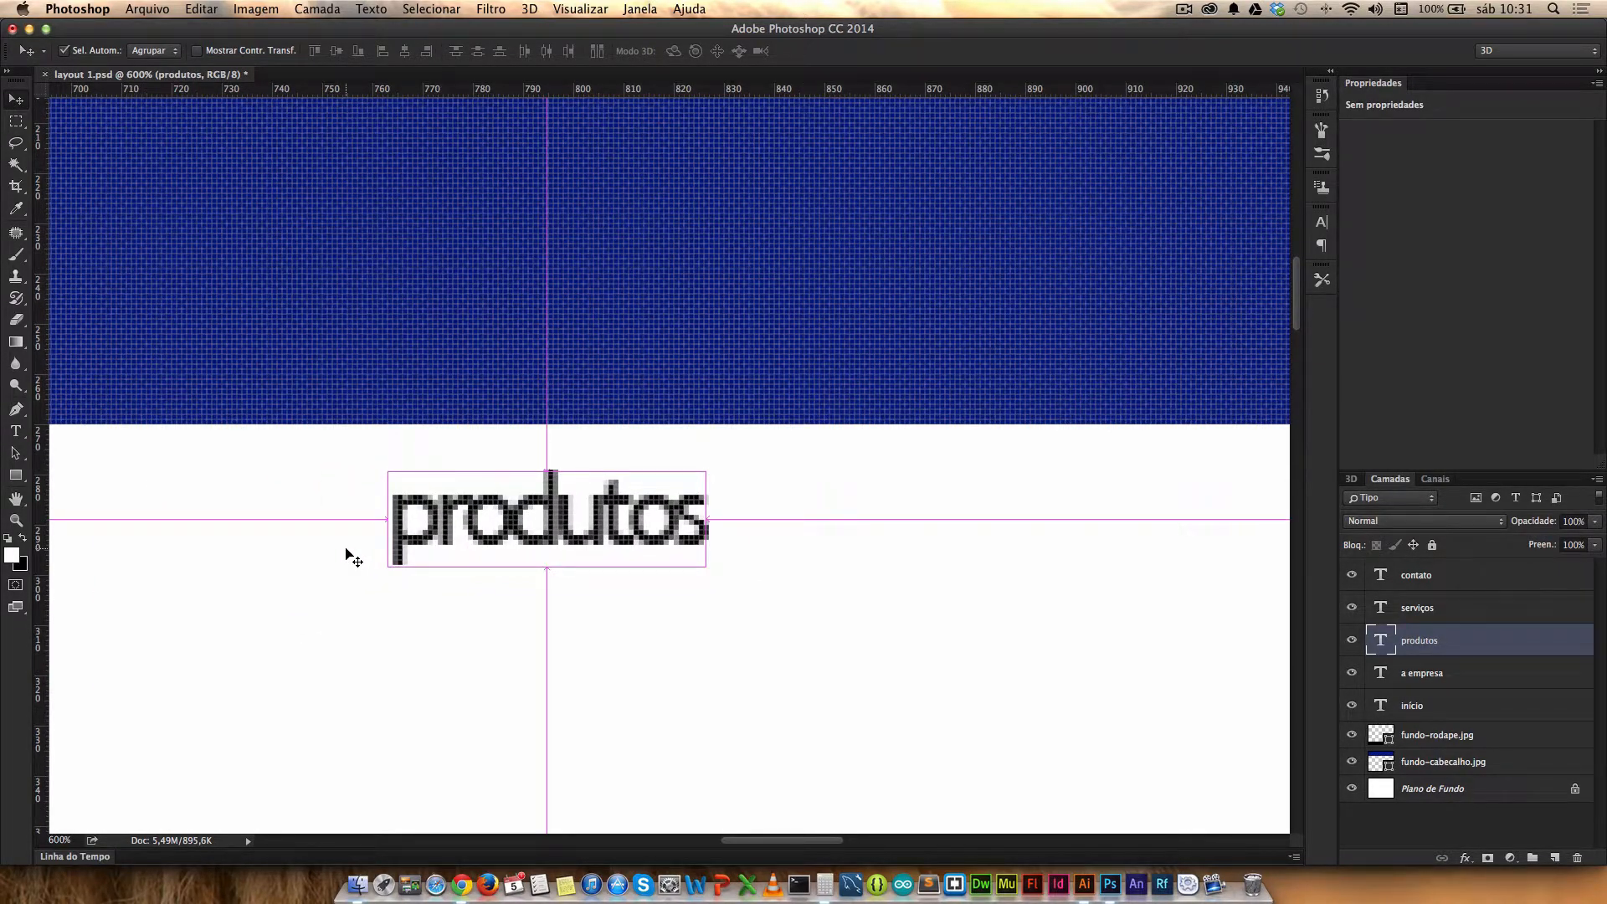
key(super+0)
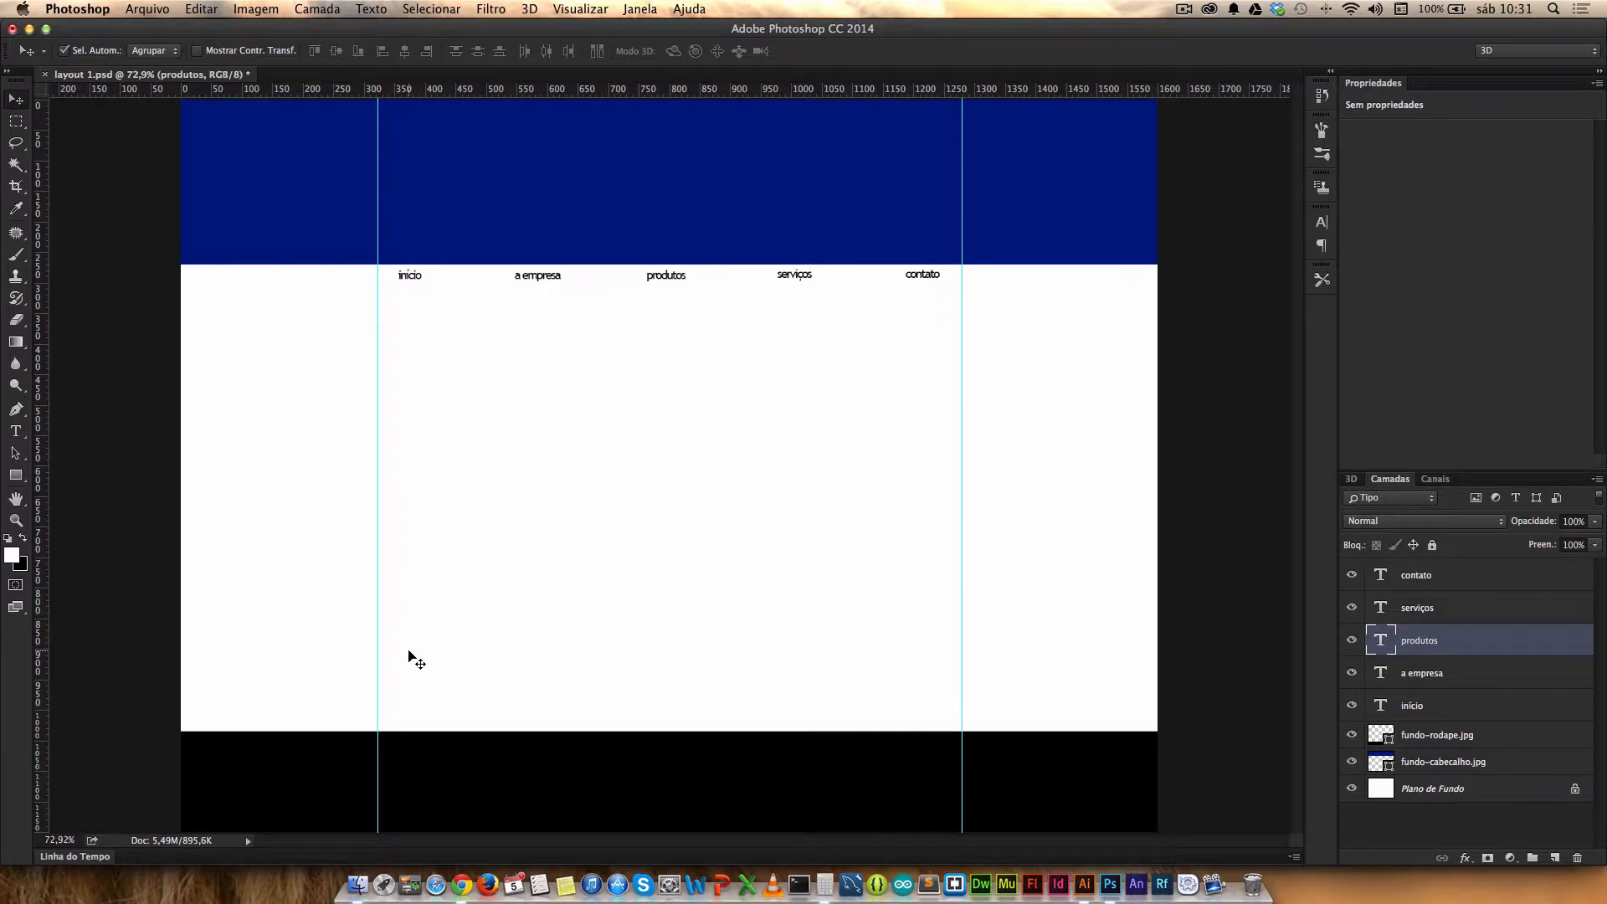
click(128, 563)
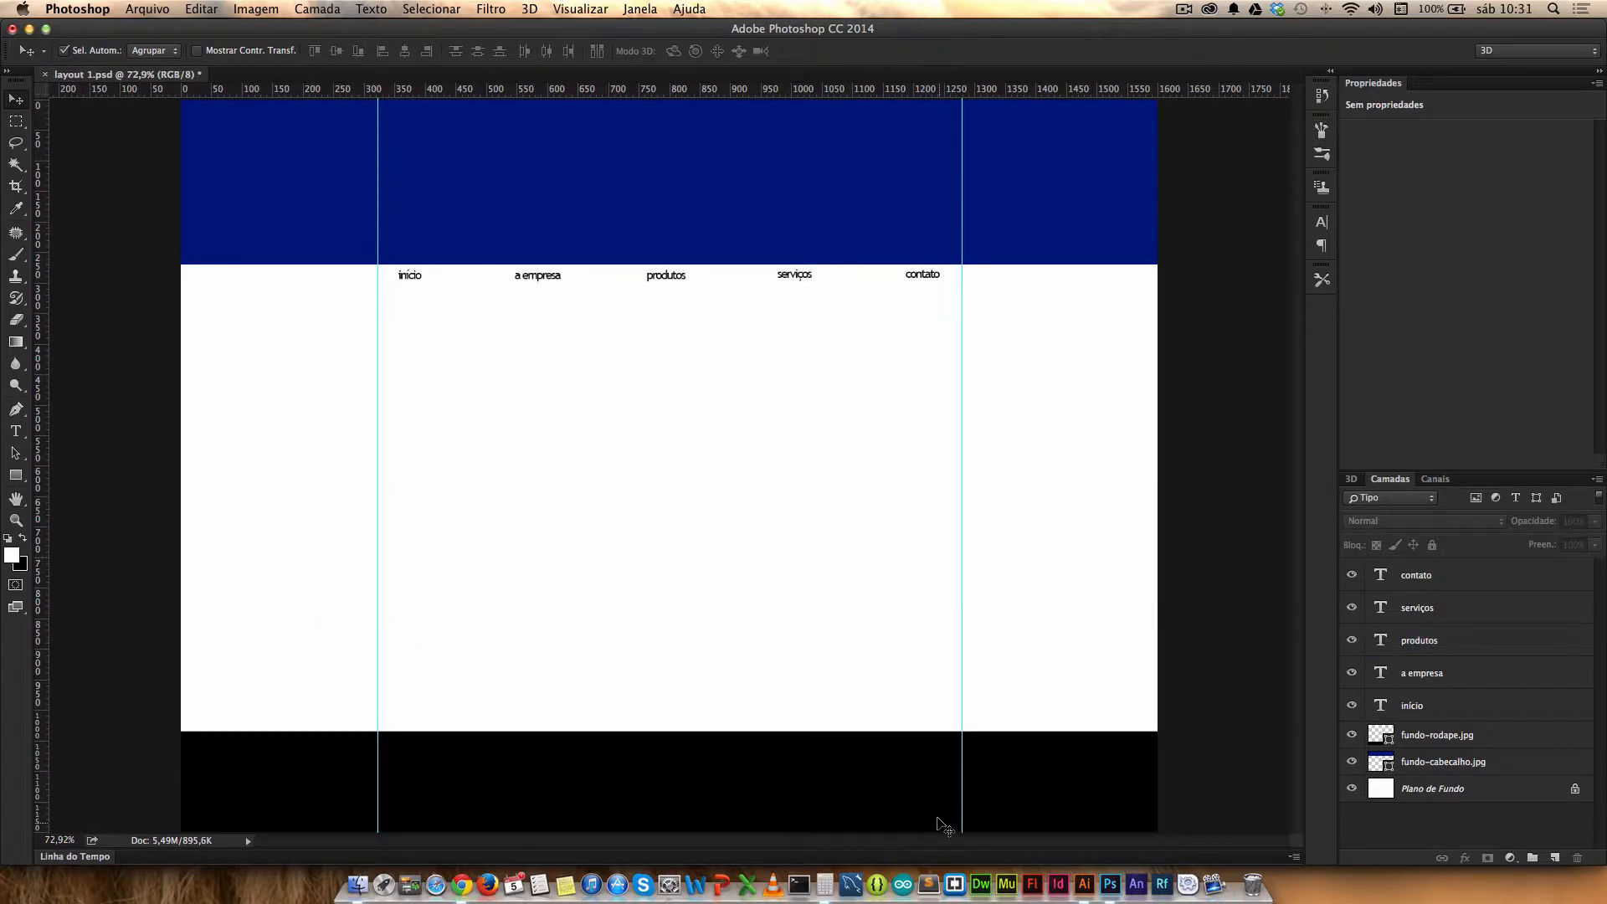
Step: View the logo in Illustrator, return to Photoshop and place logotipo.ai from the aula2 folder as a linked object, cropped to its bounding box
click(1089, 884)
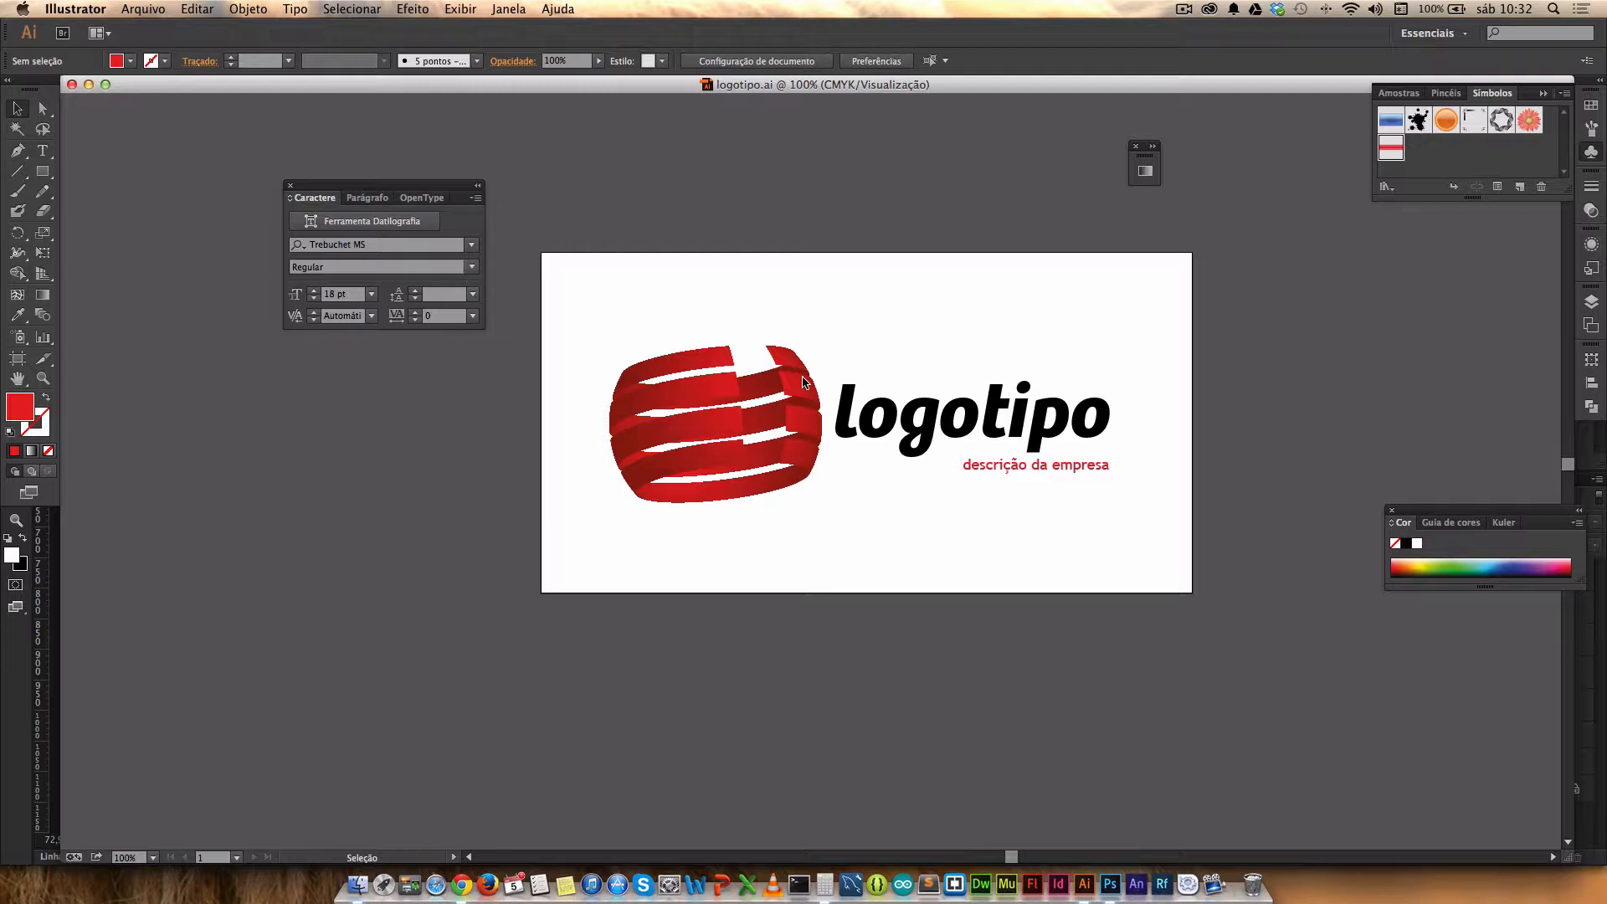
click(1109, 890)
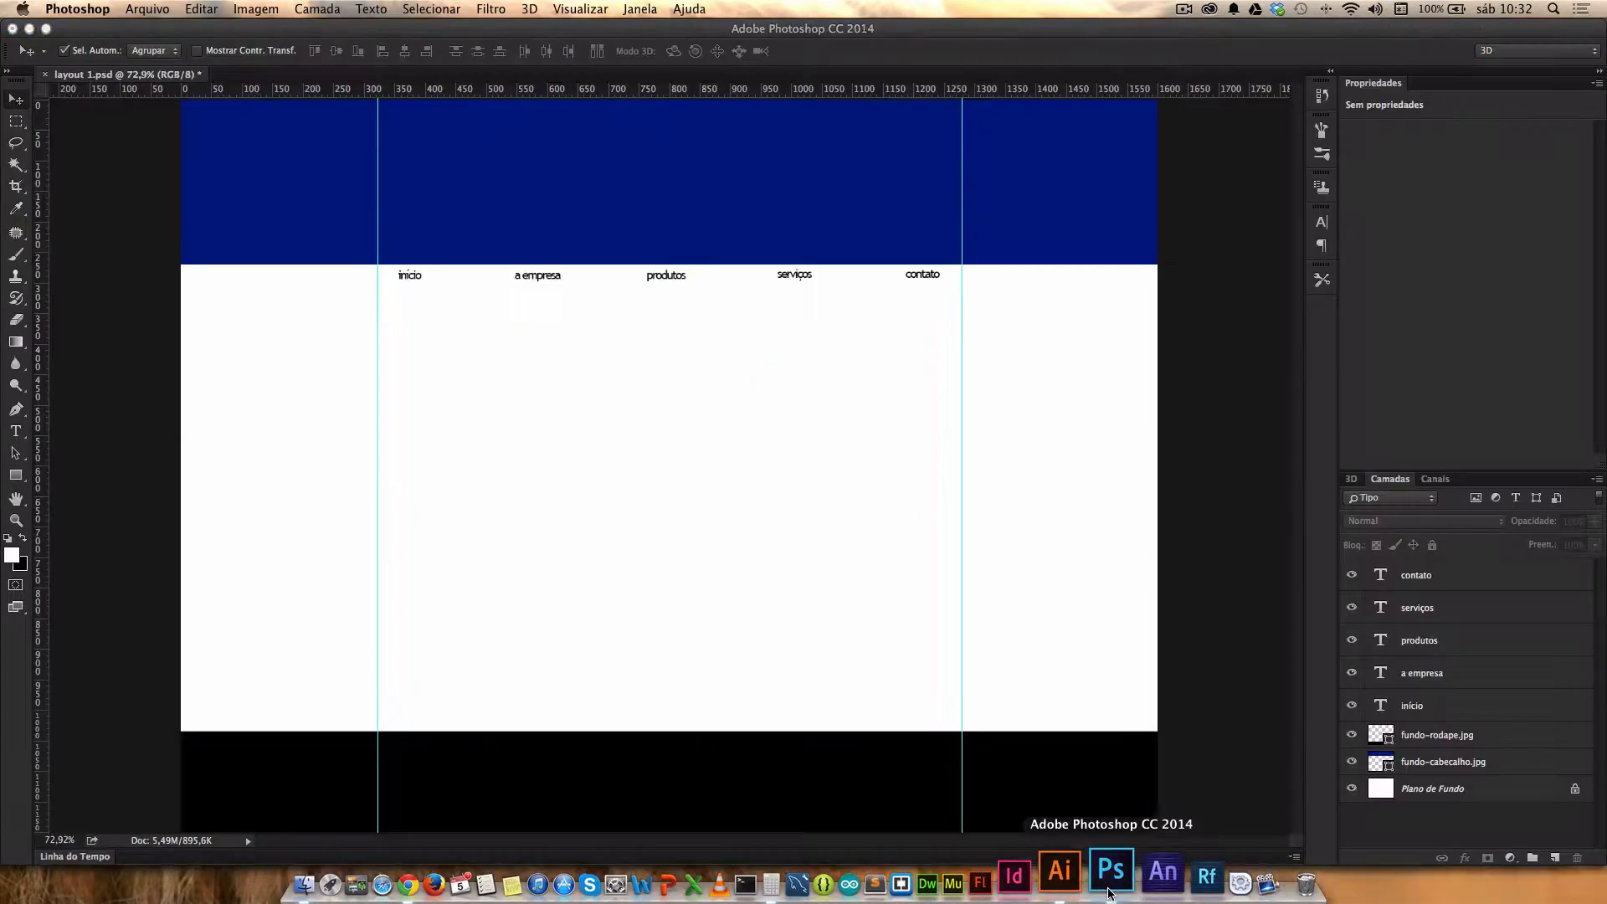
click(151, 12)
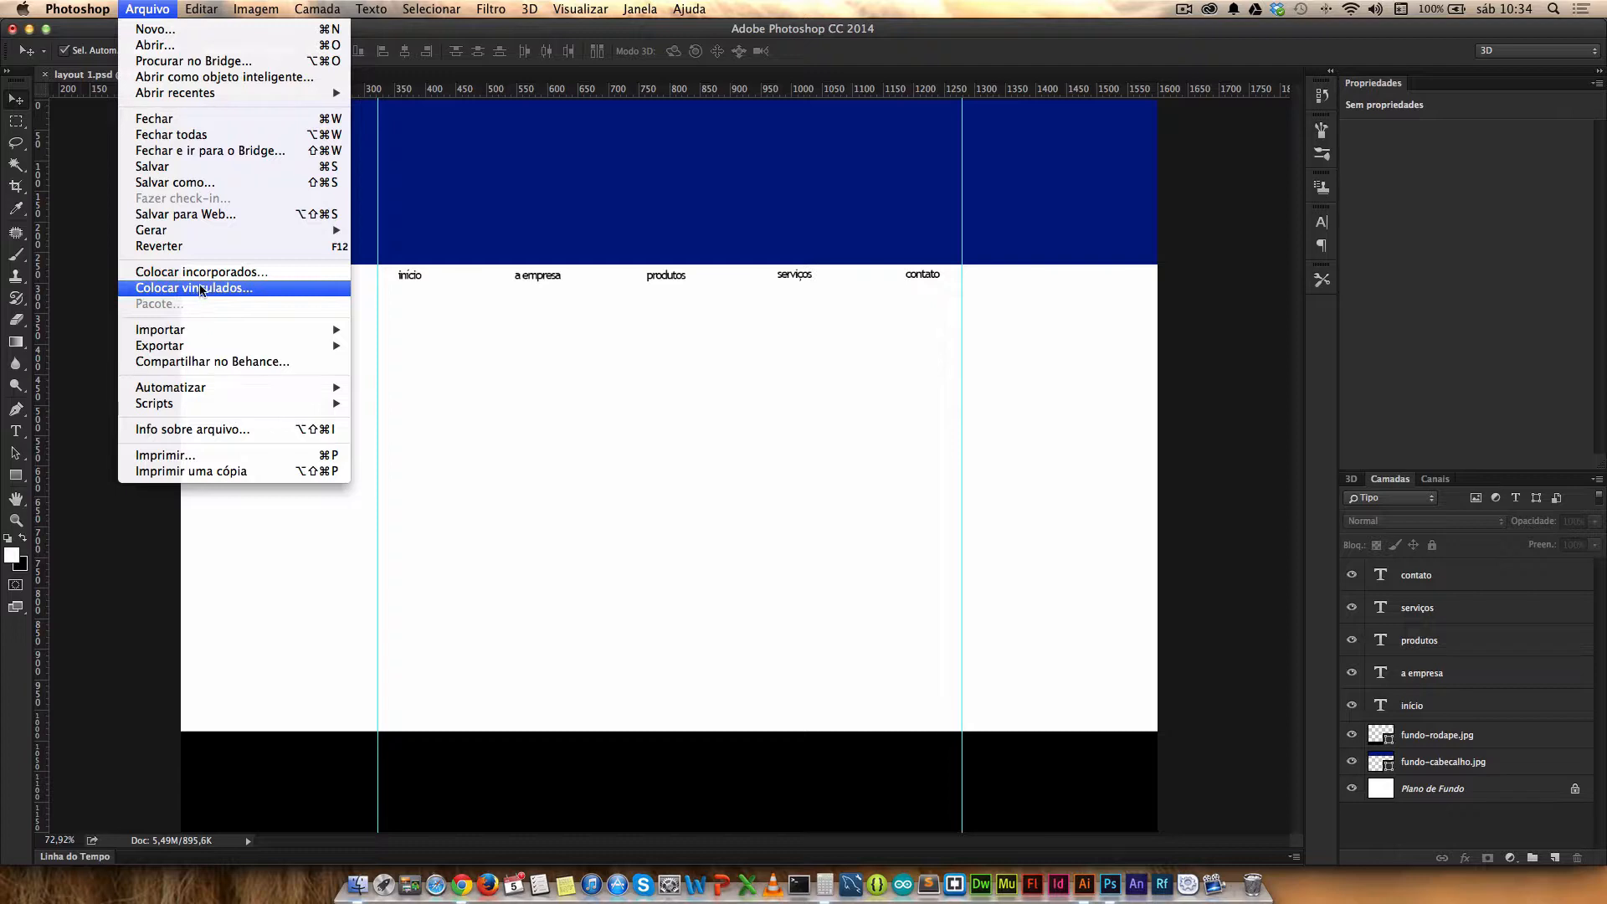
click(196, 290)
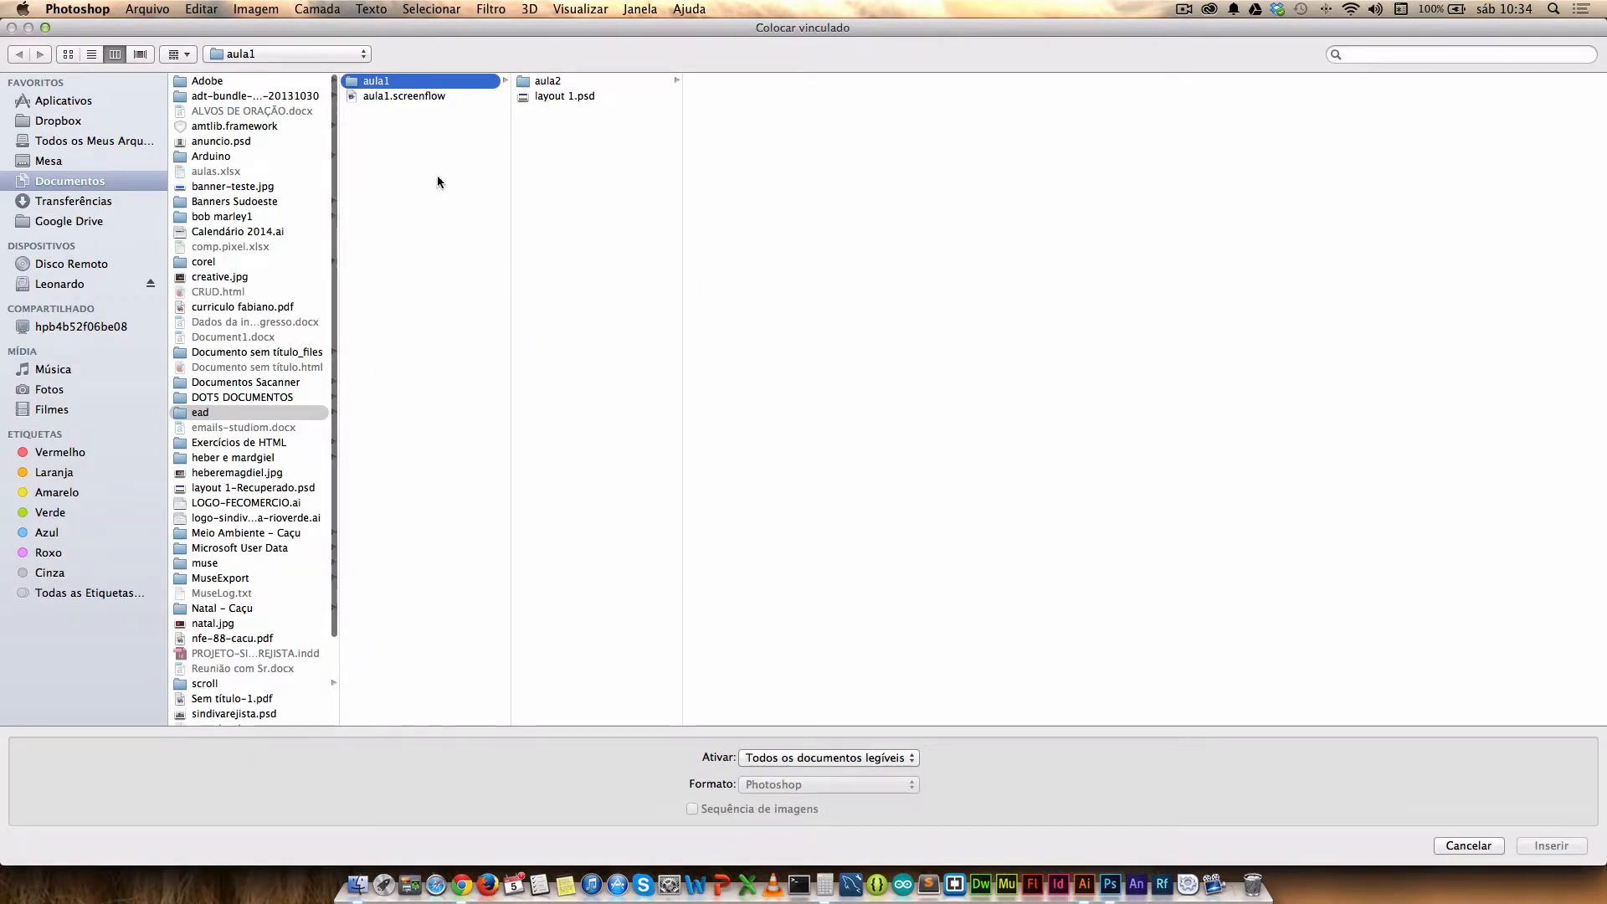
click(542, 84)
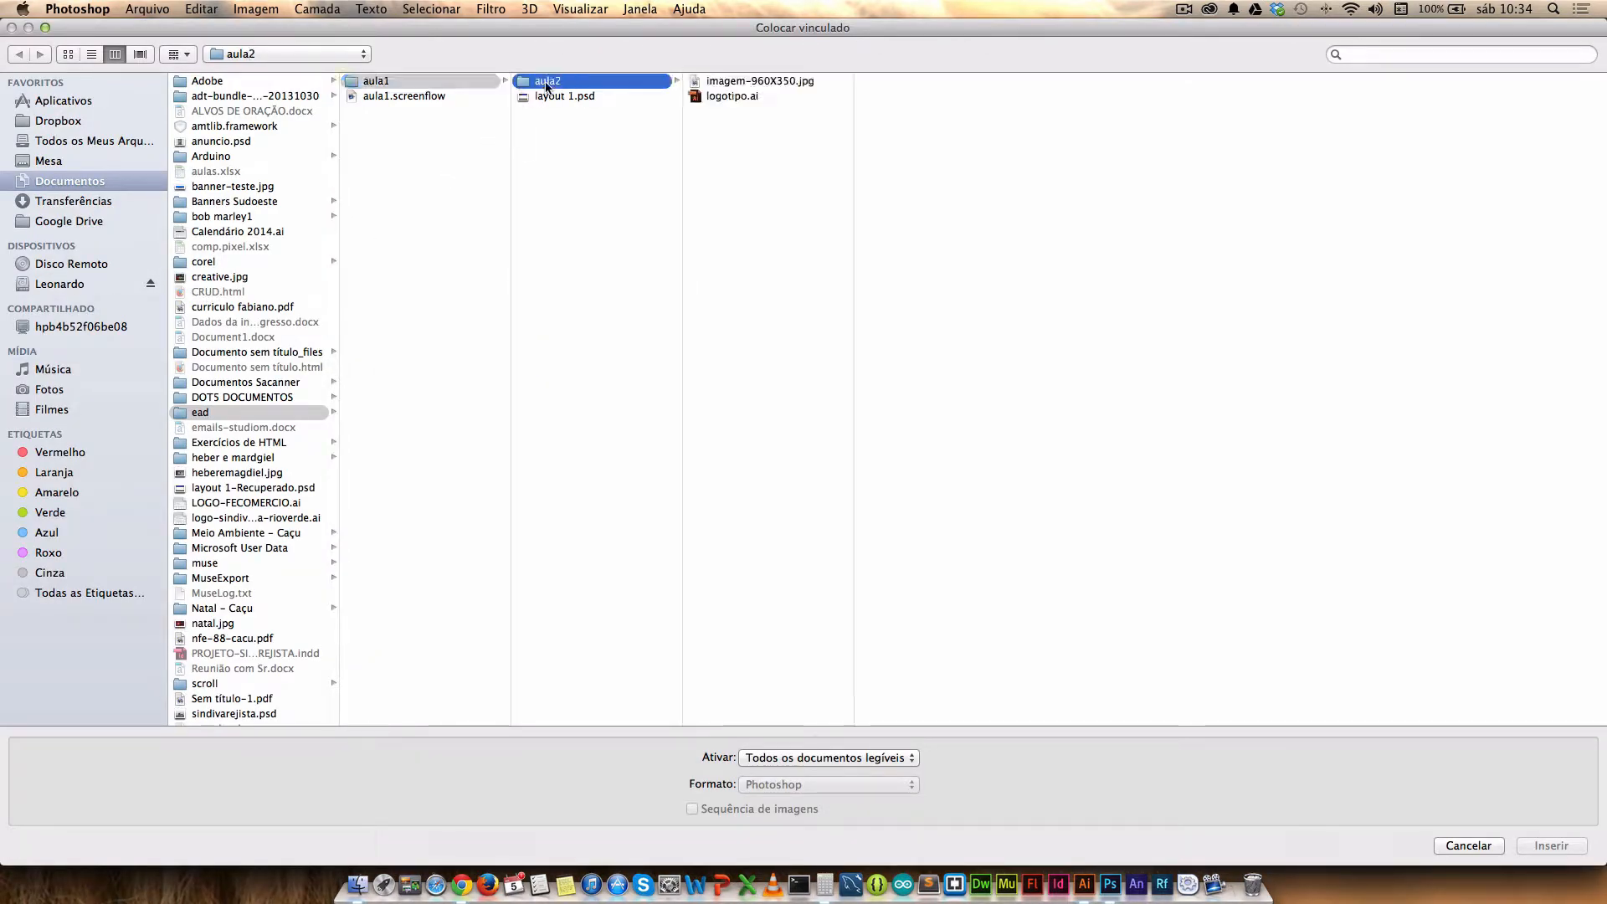
click(726, 96)
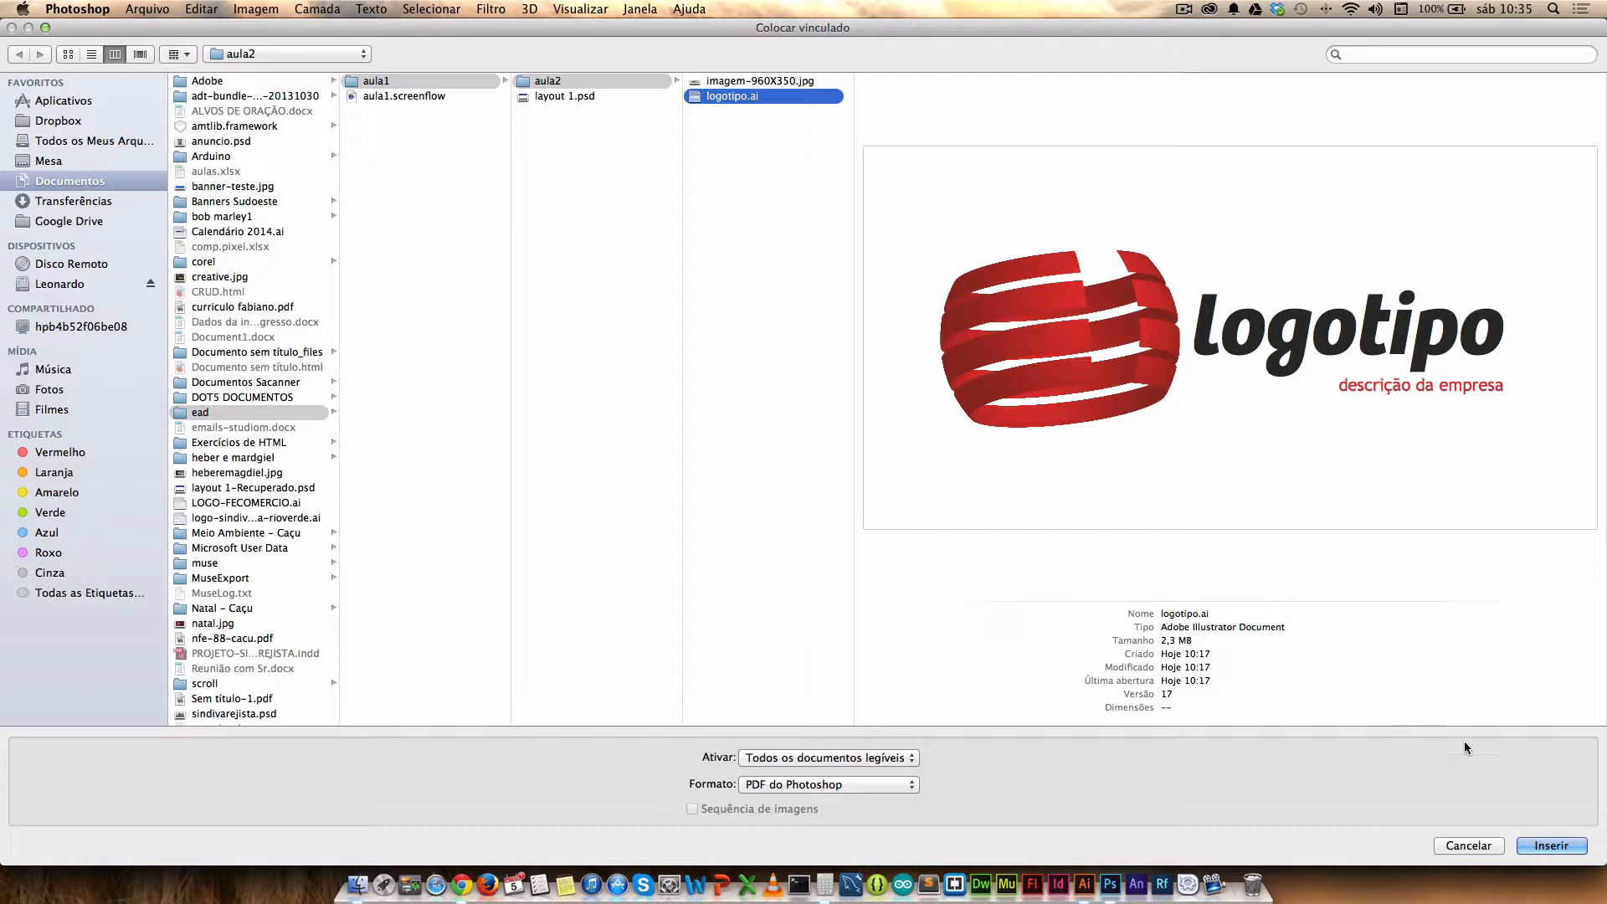
click(1552, 845)
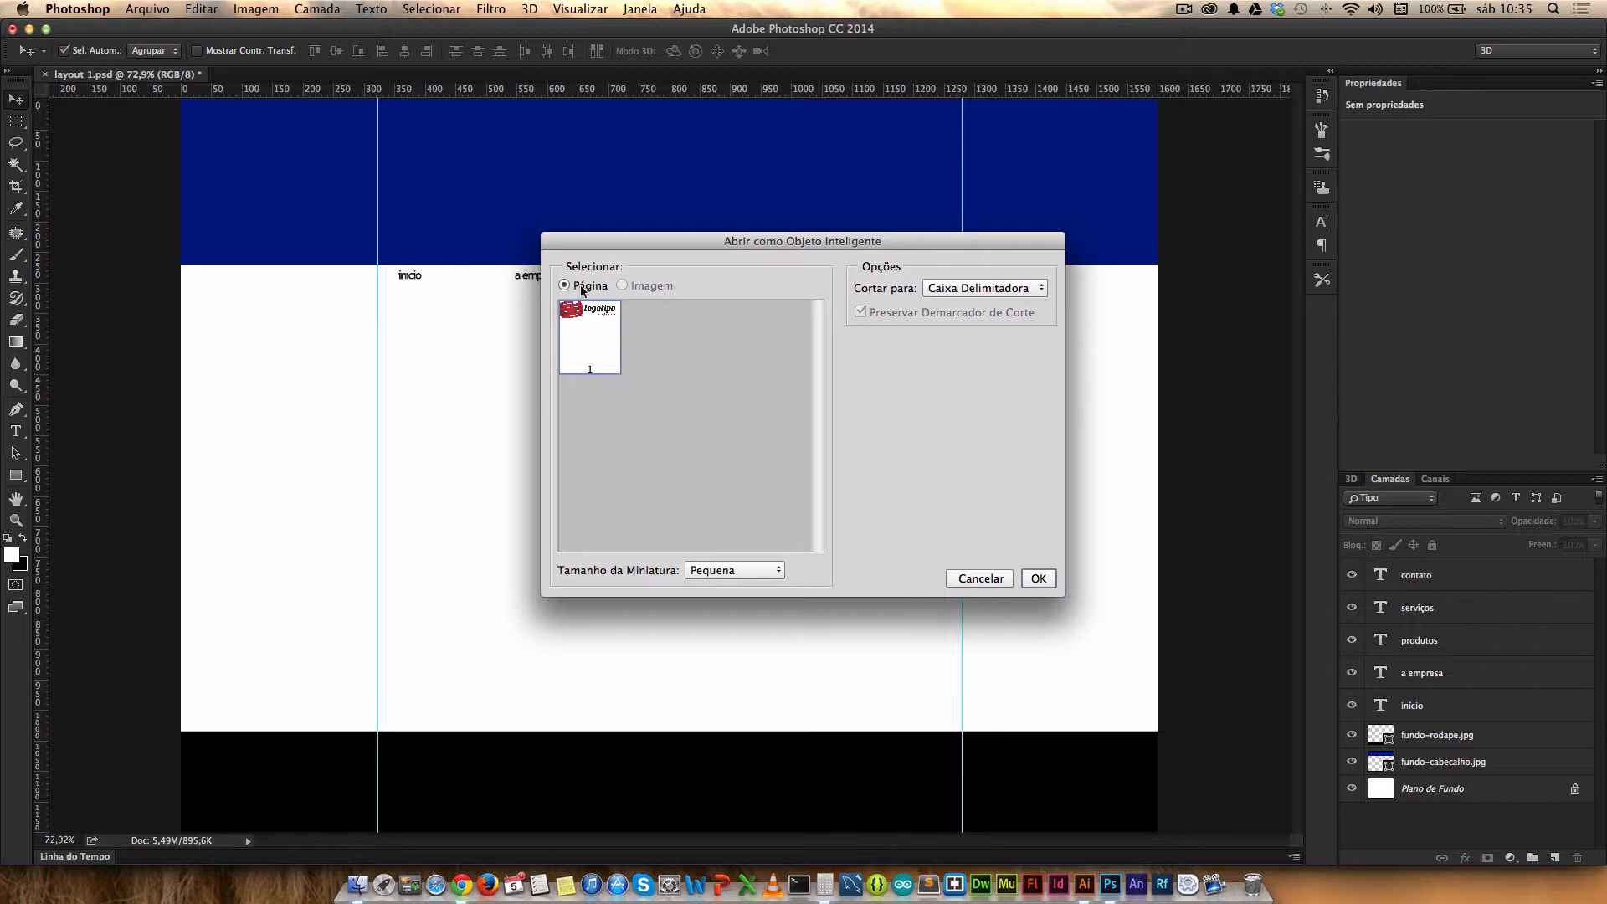
click(1046, 578)
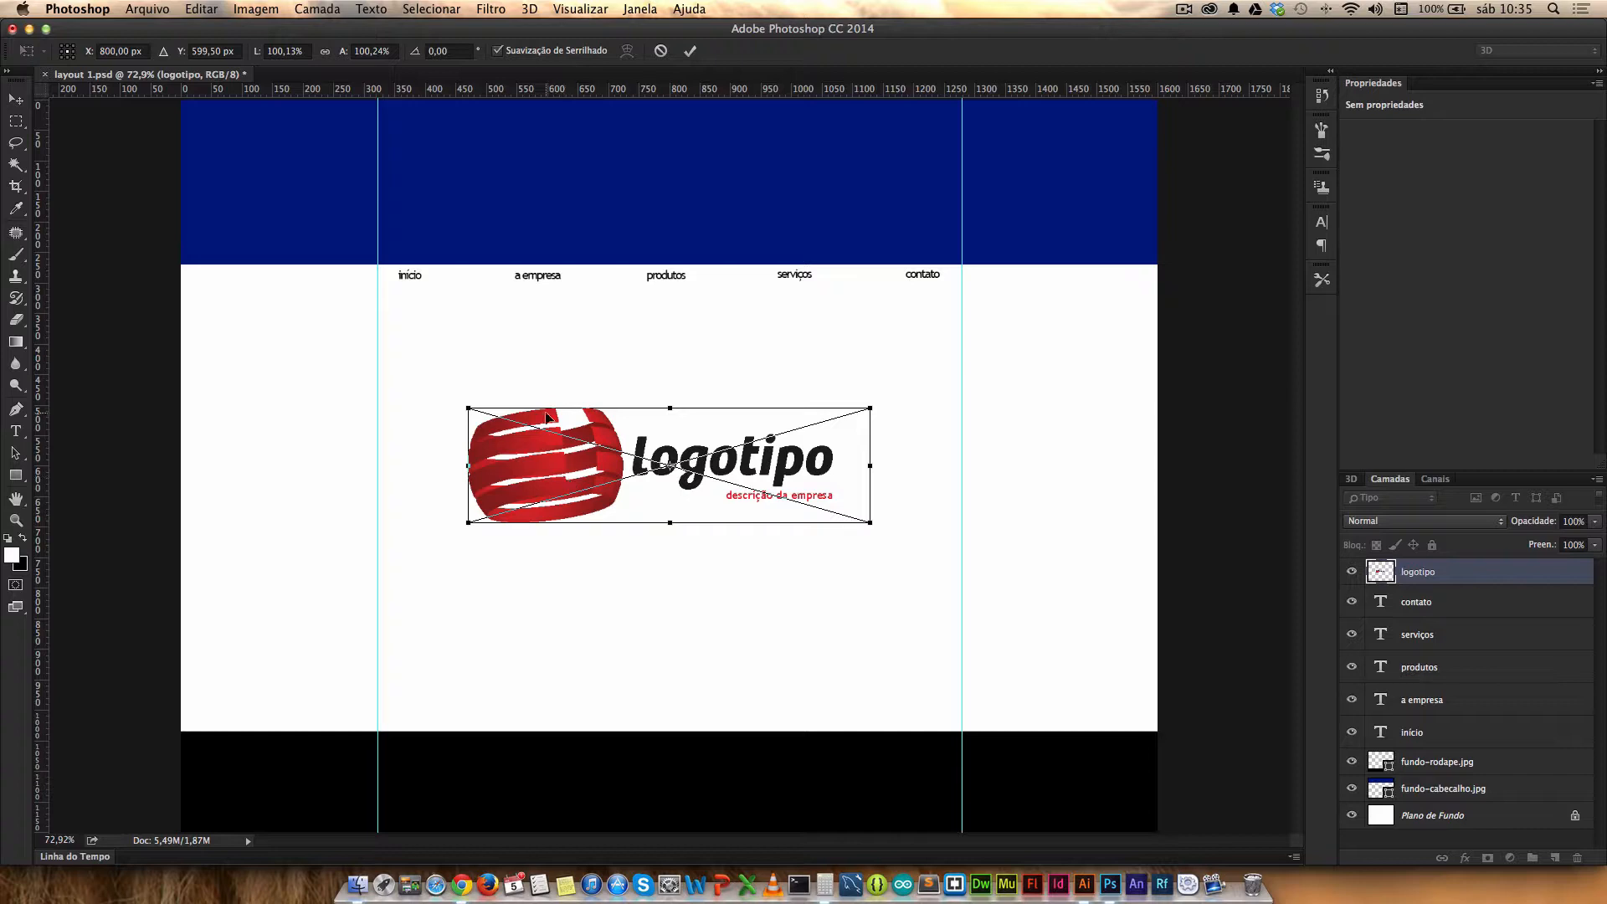
Step: Scale the placed logo to about 56% inside the blue header, just right of the left guide, and save the layout
drag(584, 471, 508, 181)
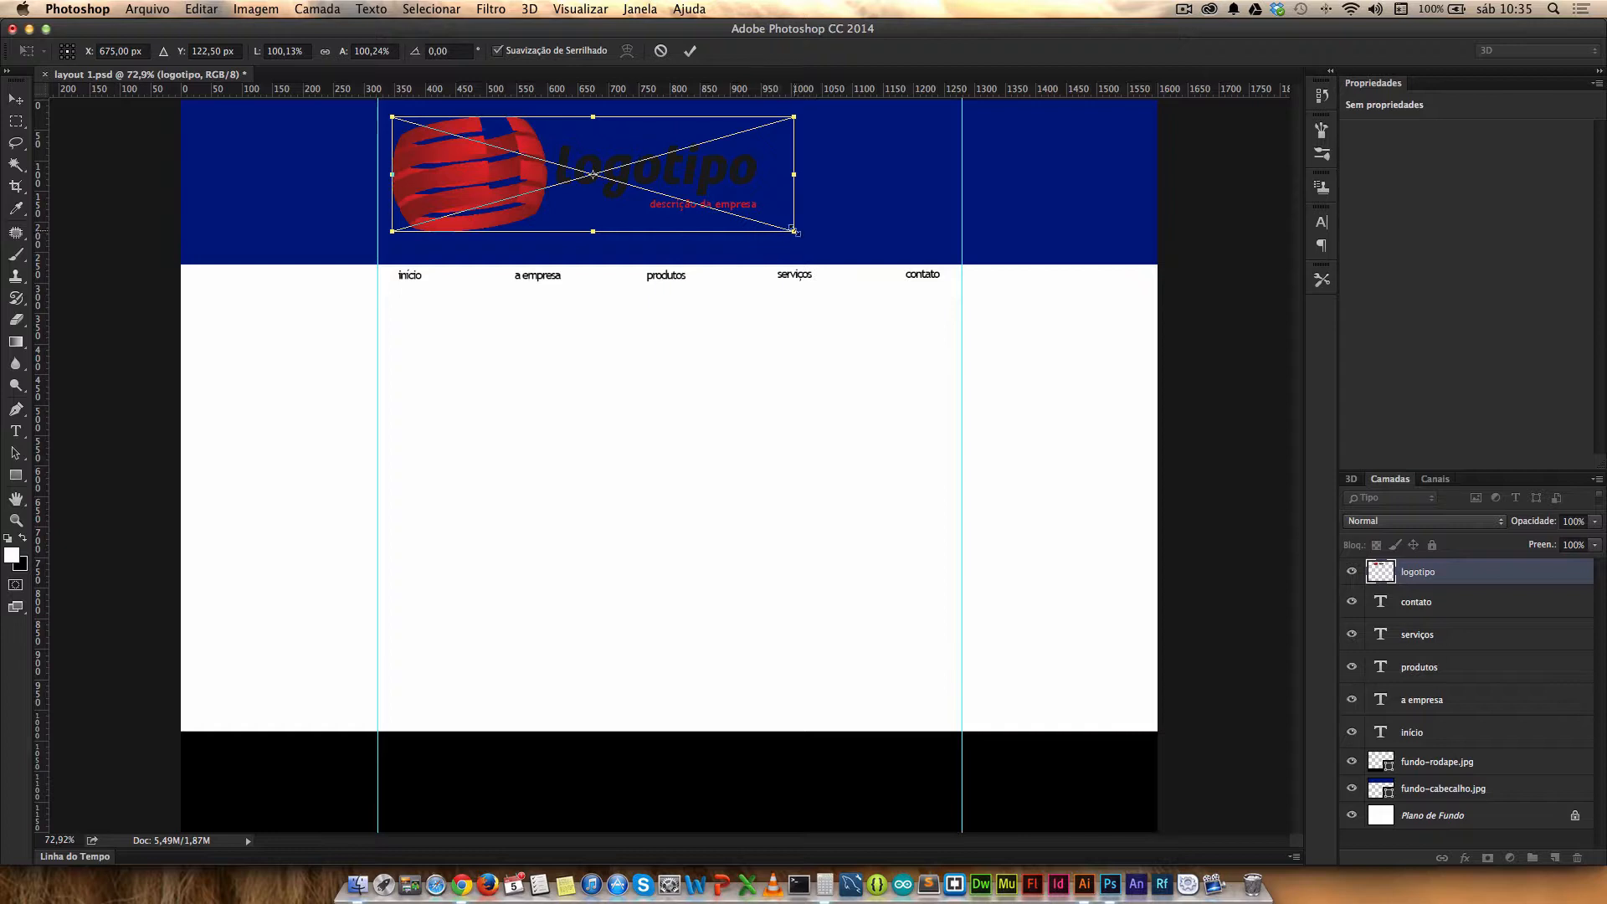
drag(793, 231, 646, 186)
drag(421, 160, 421, 189)
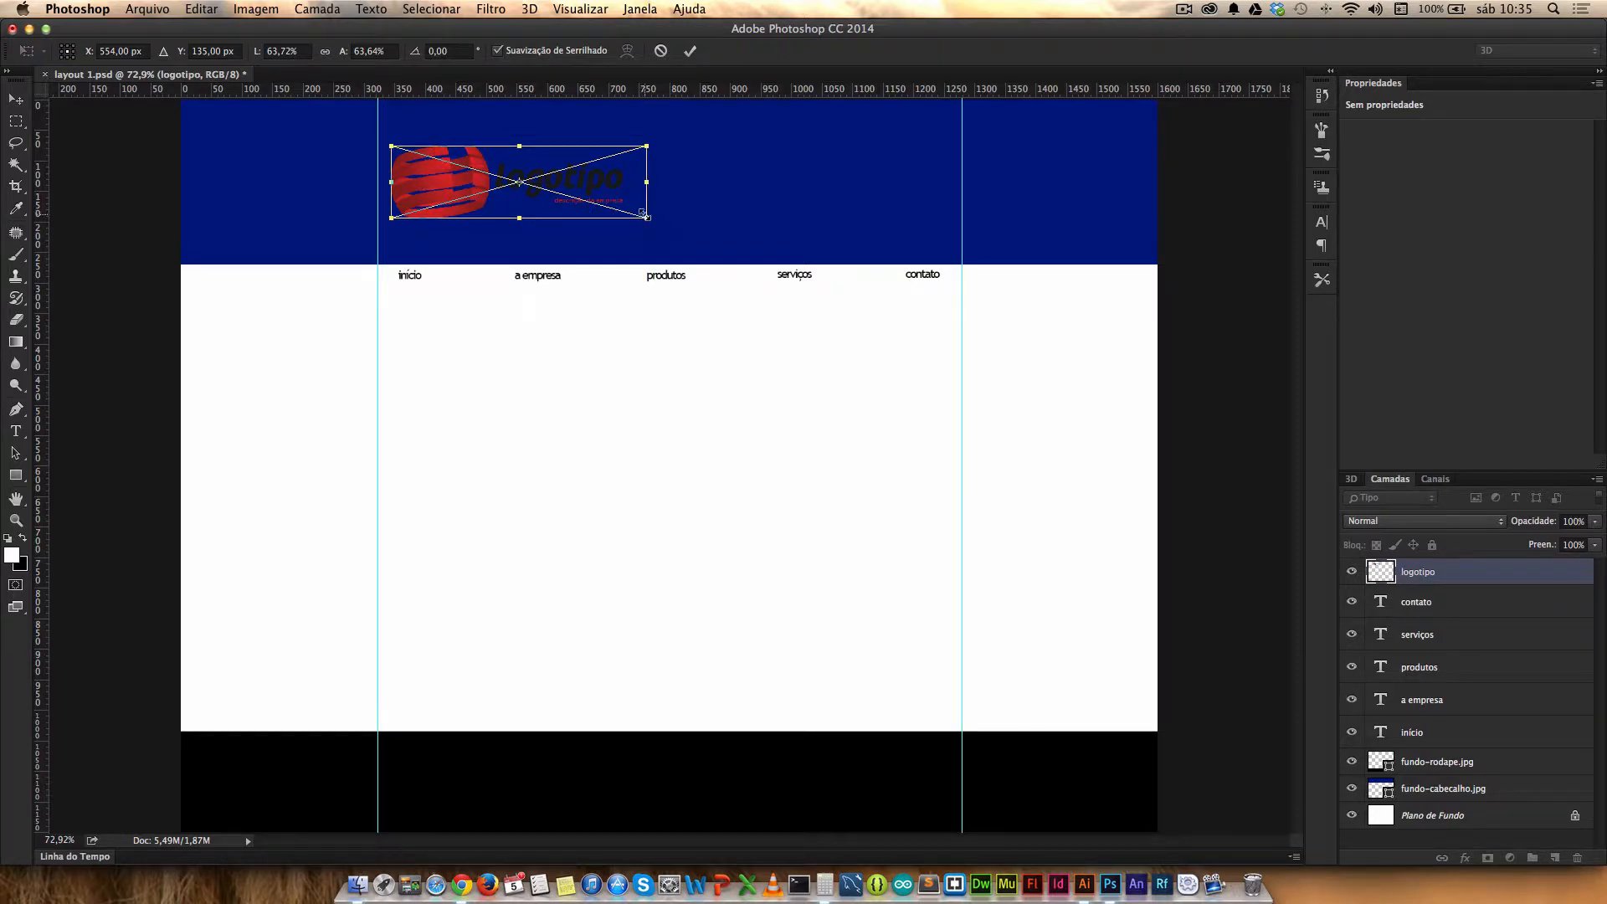
drag(647, 218, 618, 214)
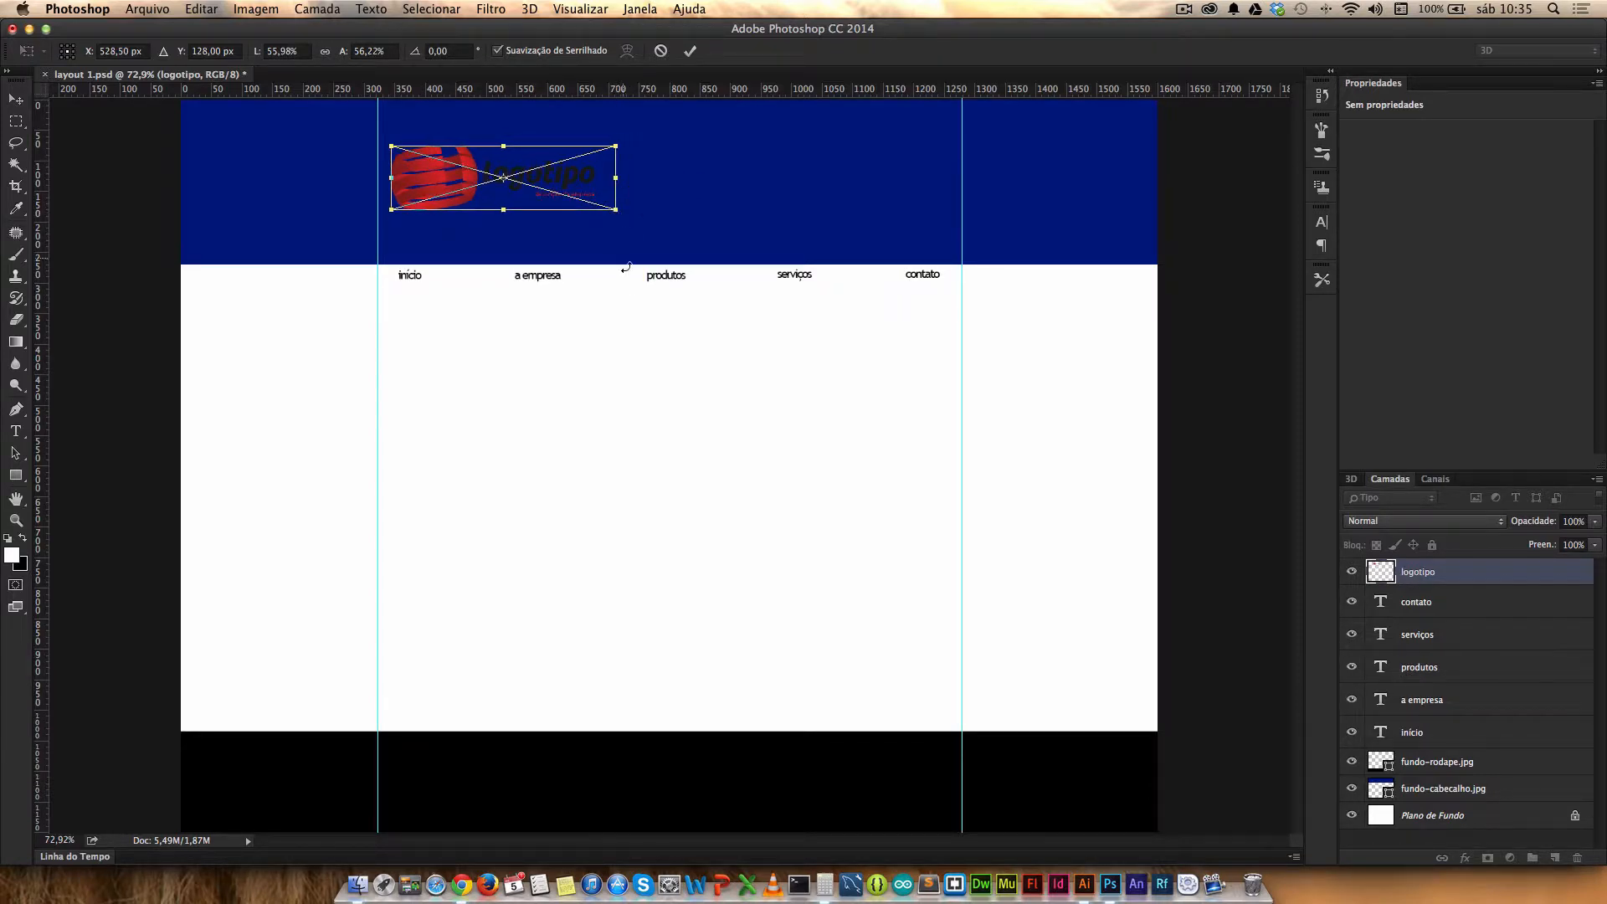
key(Return)
click(630, 373)
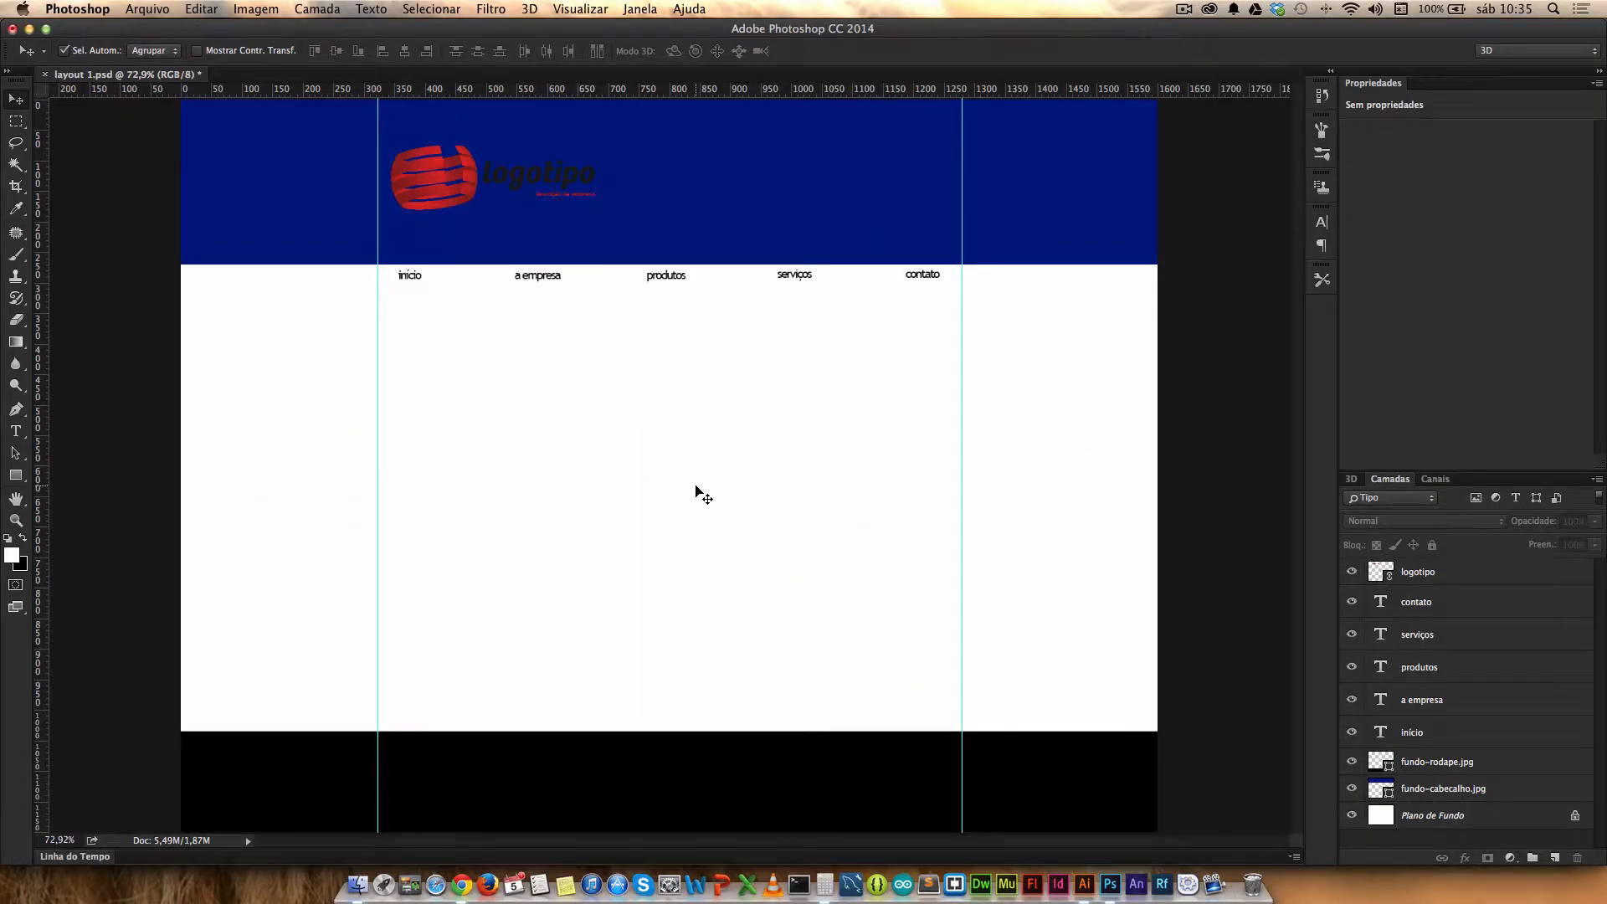
key(super+s)
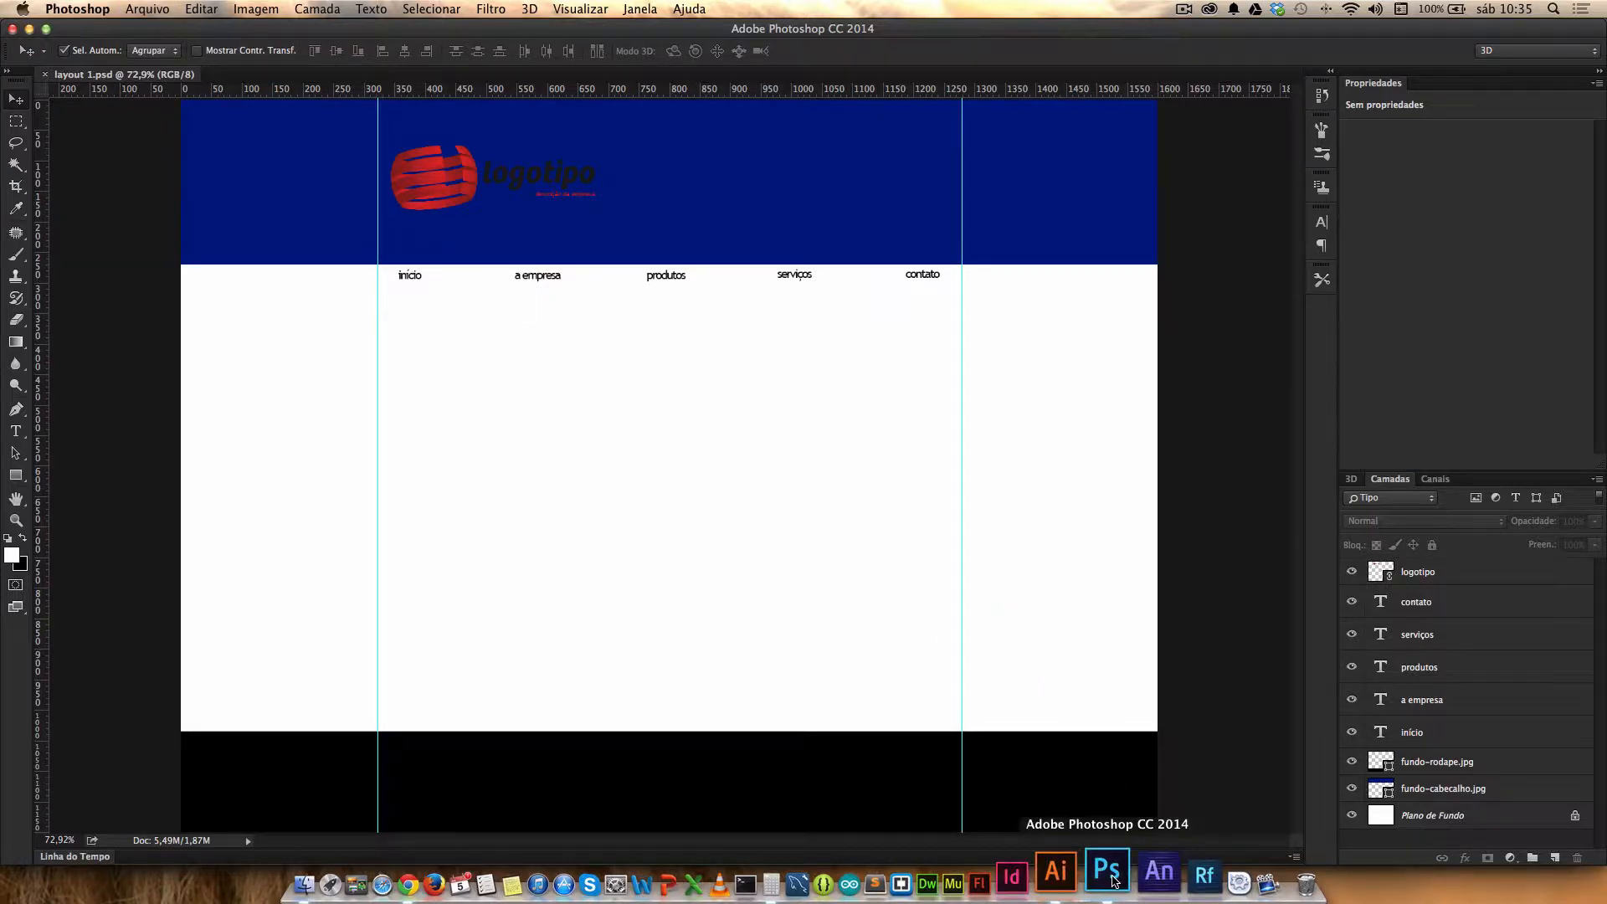
Step: Switch to Illustrator and ungroup the "logotipo" and "descrição da empresa" texts in logotipo.ai
click(1055, 872)
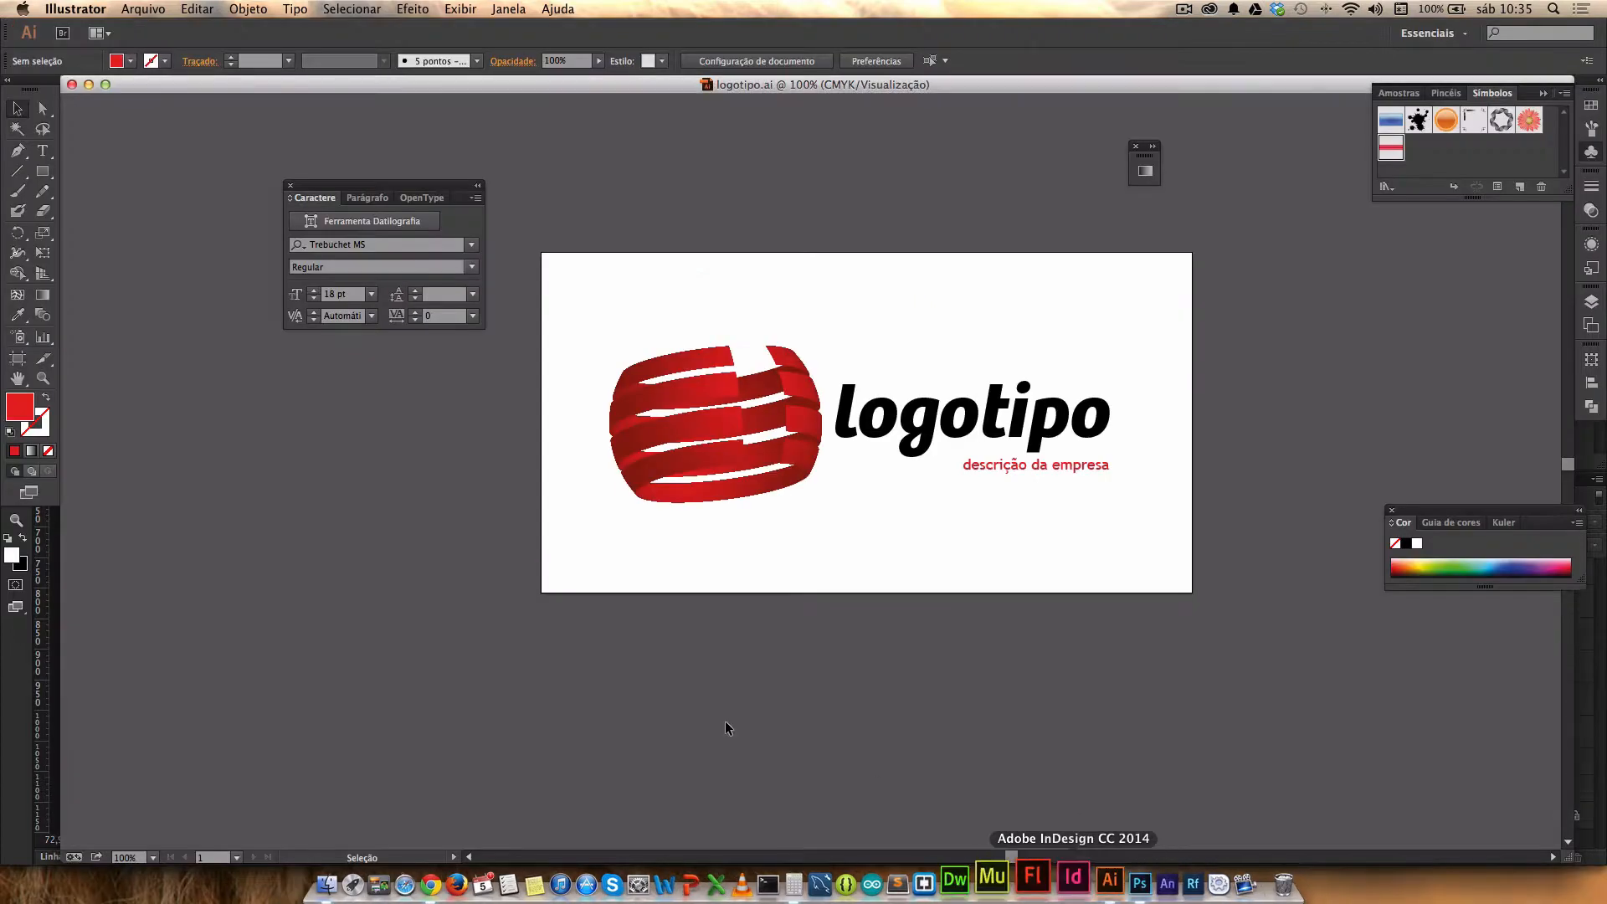
click(930, 446)
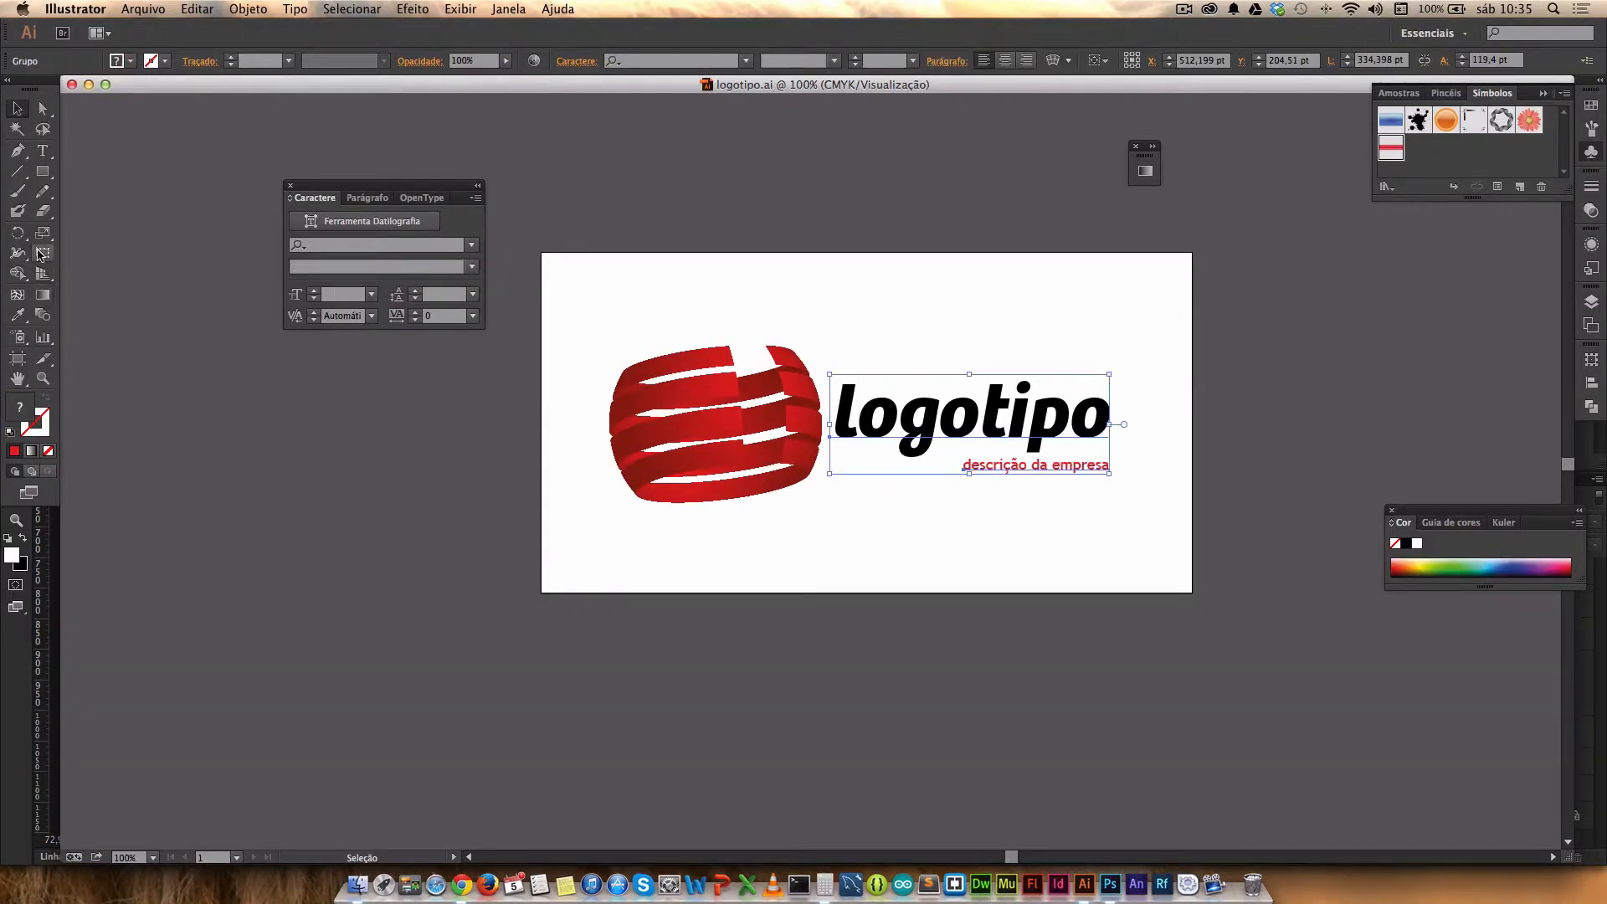
right_click(967, 423)
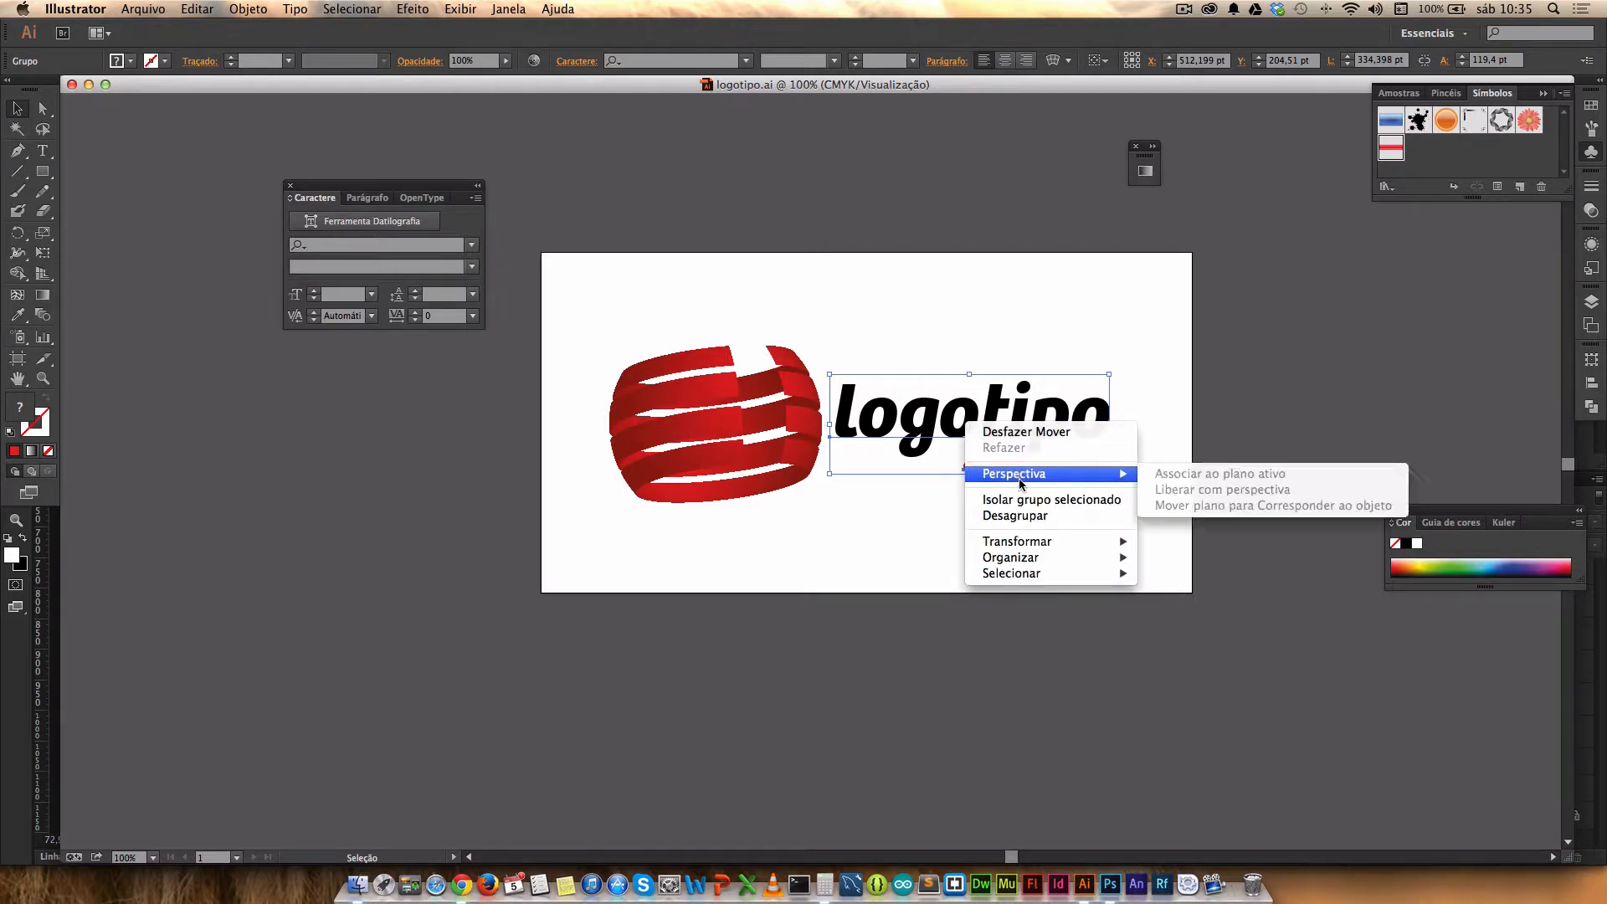
click(1036, 514)
click(916, 515)
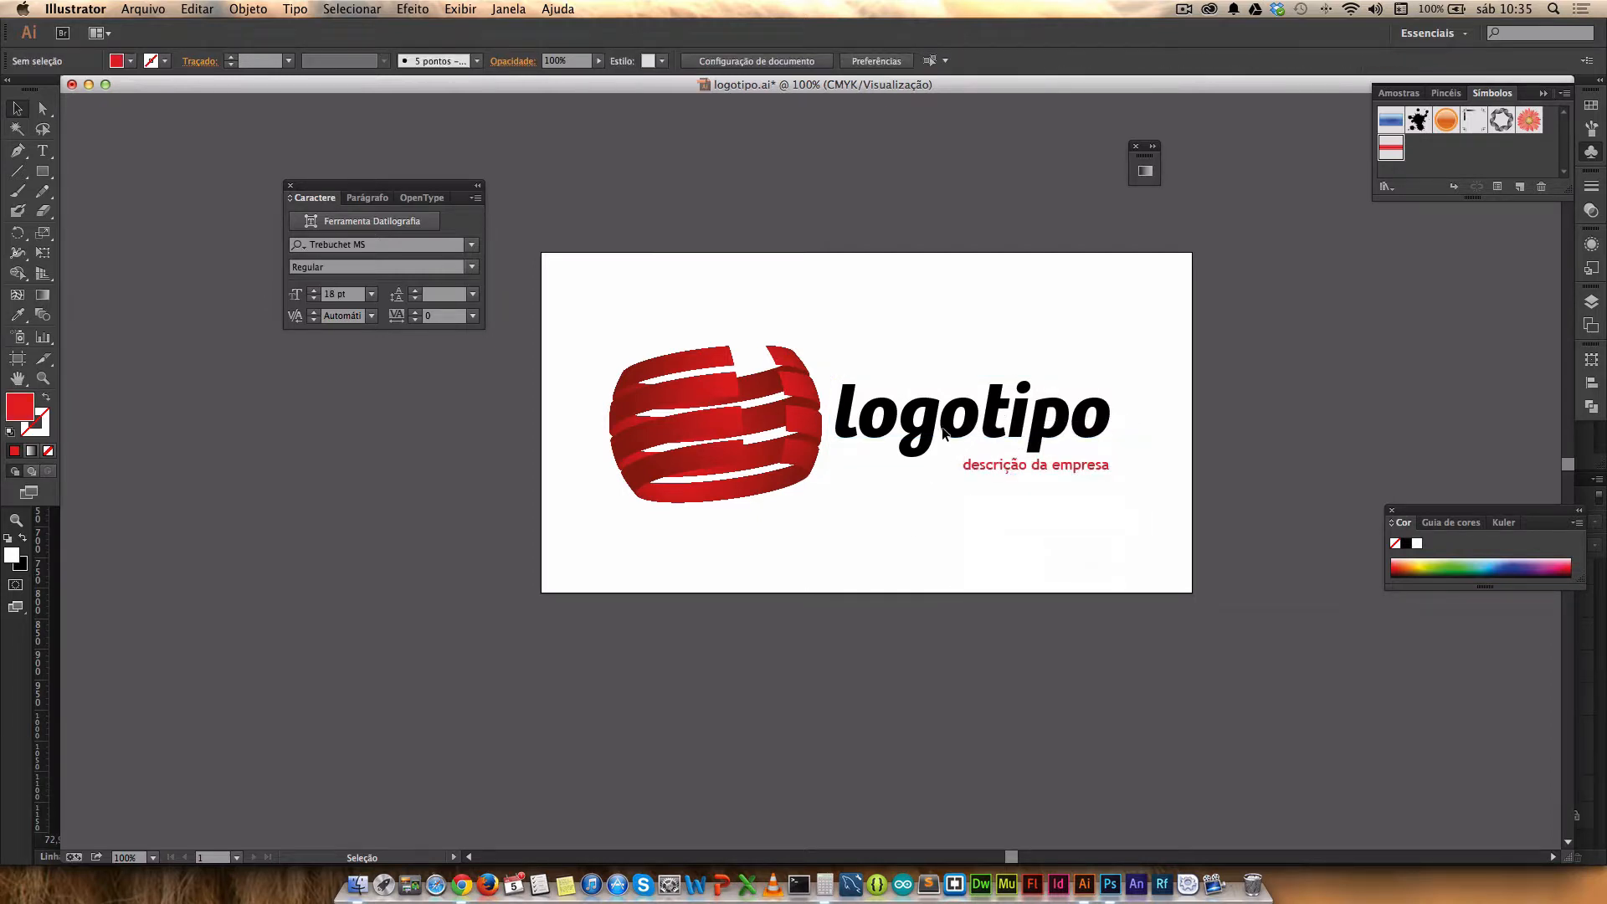
Step: Set the fill colour of the "logotipo" text to white (FFFFFF) and deselect it
click(944, 433)
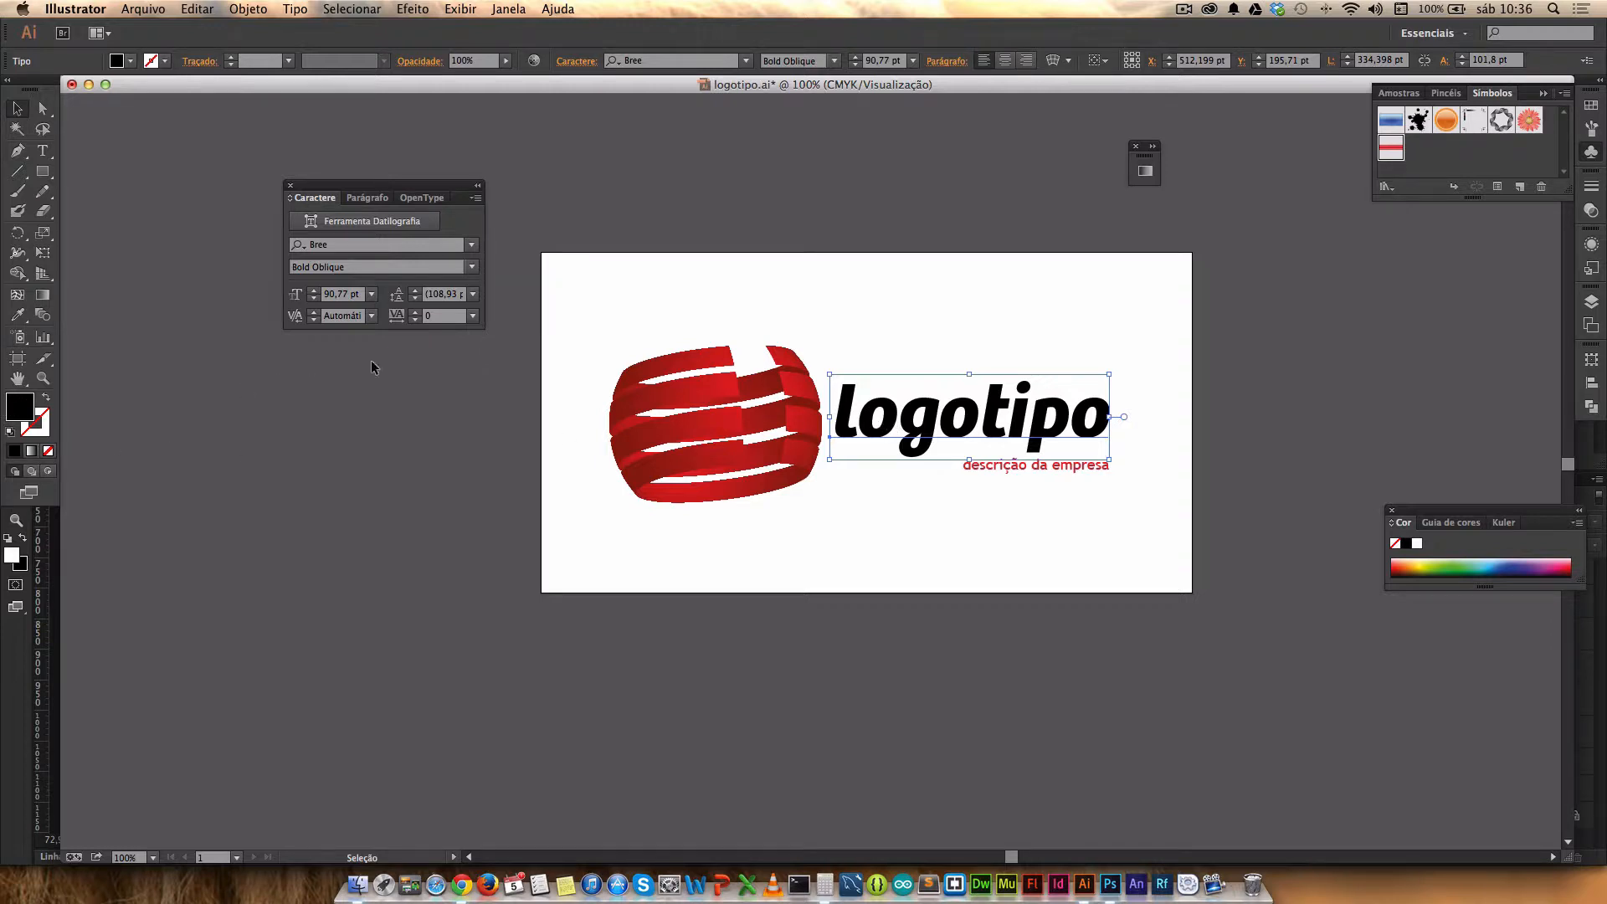
double_click(25, 408)
mouse_move(600, 370)
mouse_down()
mouse_move(435, 281)
mouse_move(570, 299)
mouse_move(533, 315)
mouse_move(469, 281)
mouse_up()
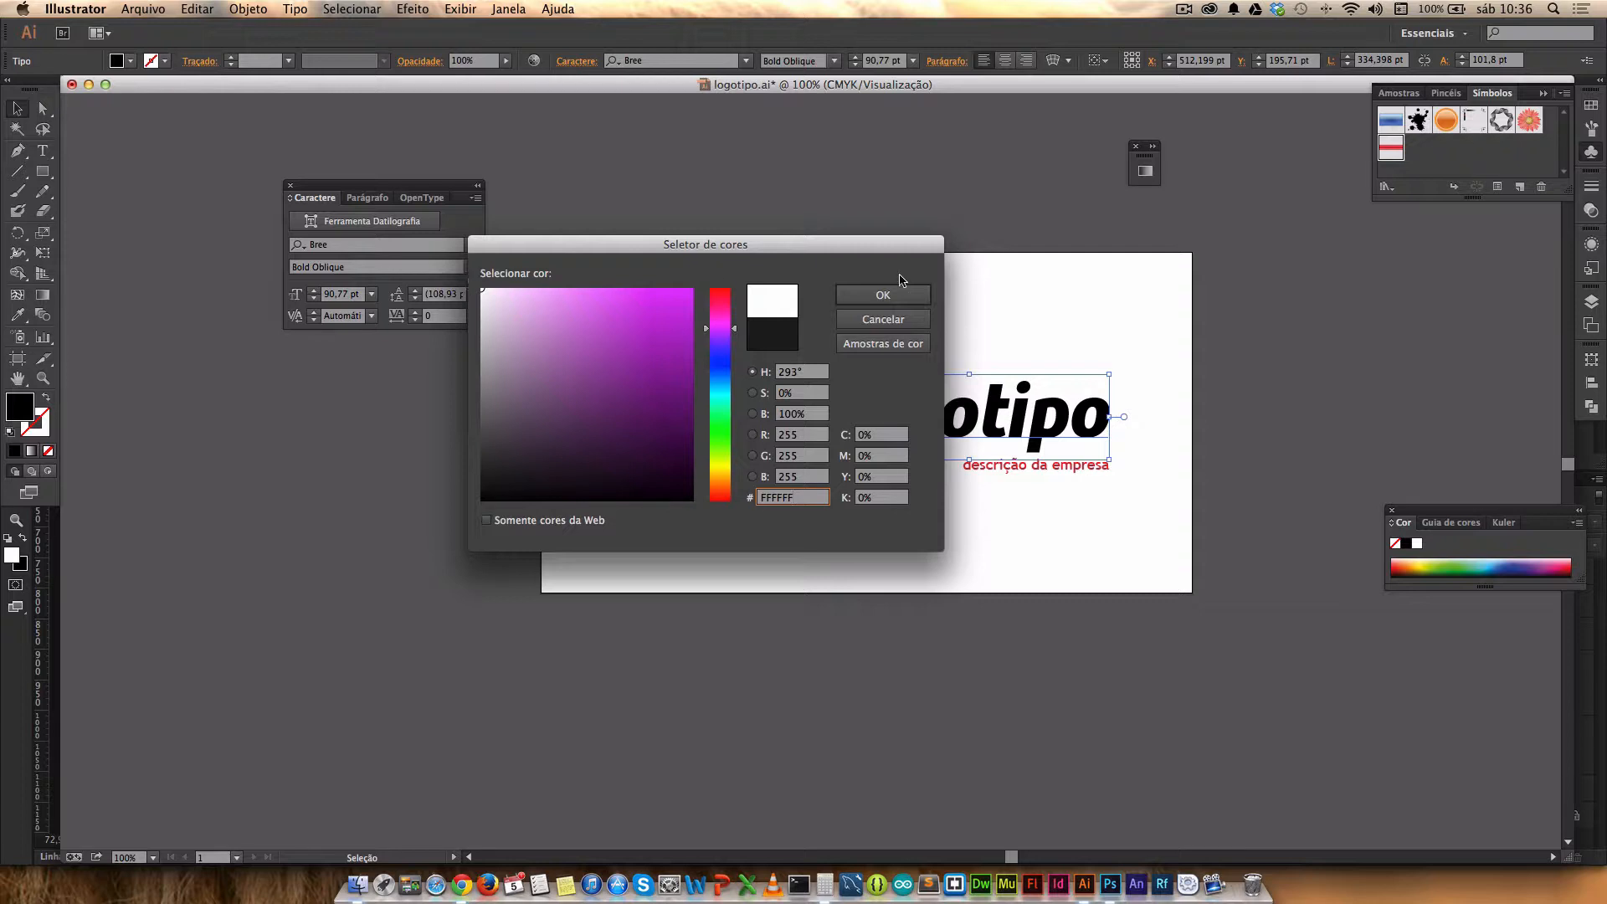
click(885, 295)
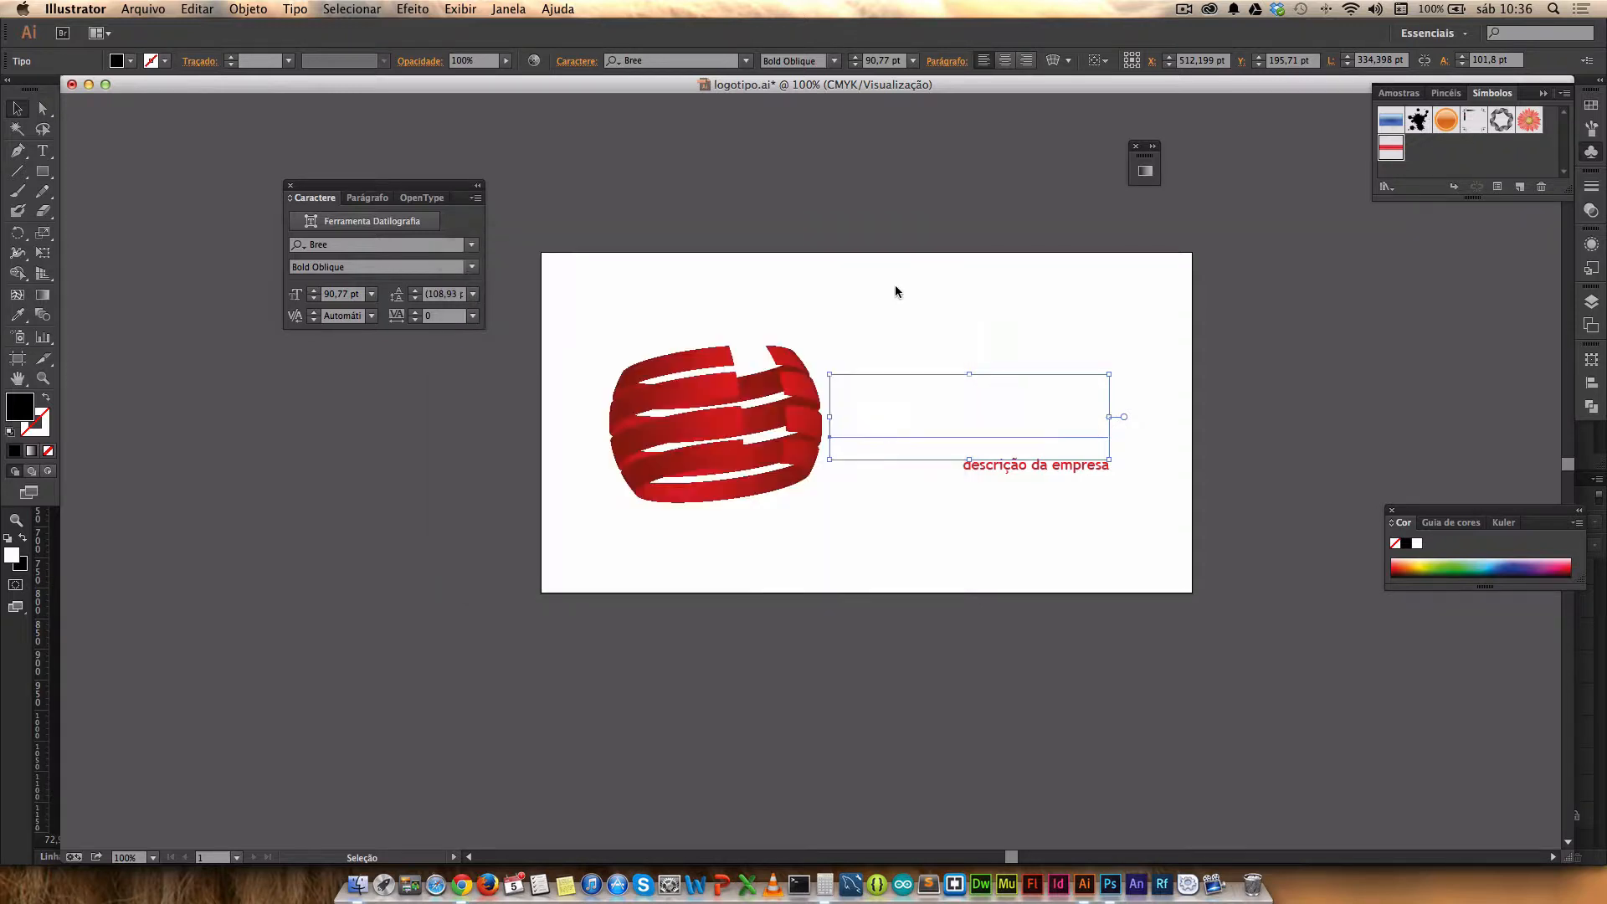
click(43, 108)
click(172, 276)
key(super)
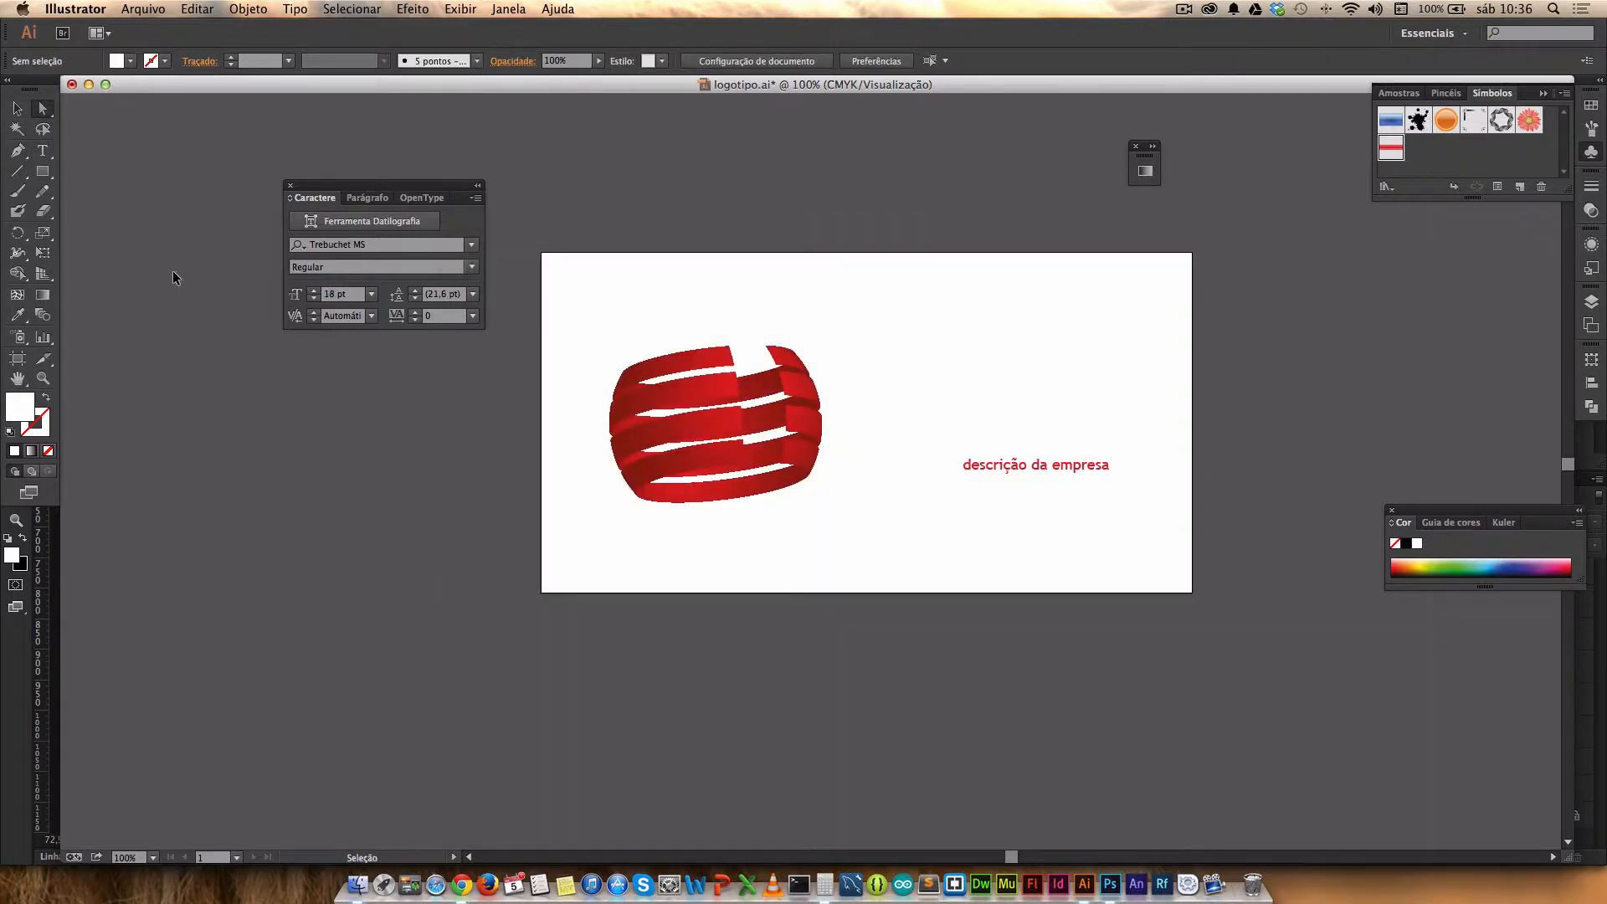
Step: Switch back to Photoshop and select the logotipo layer in the layout
key(super+Tab)
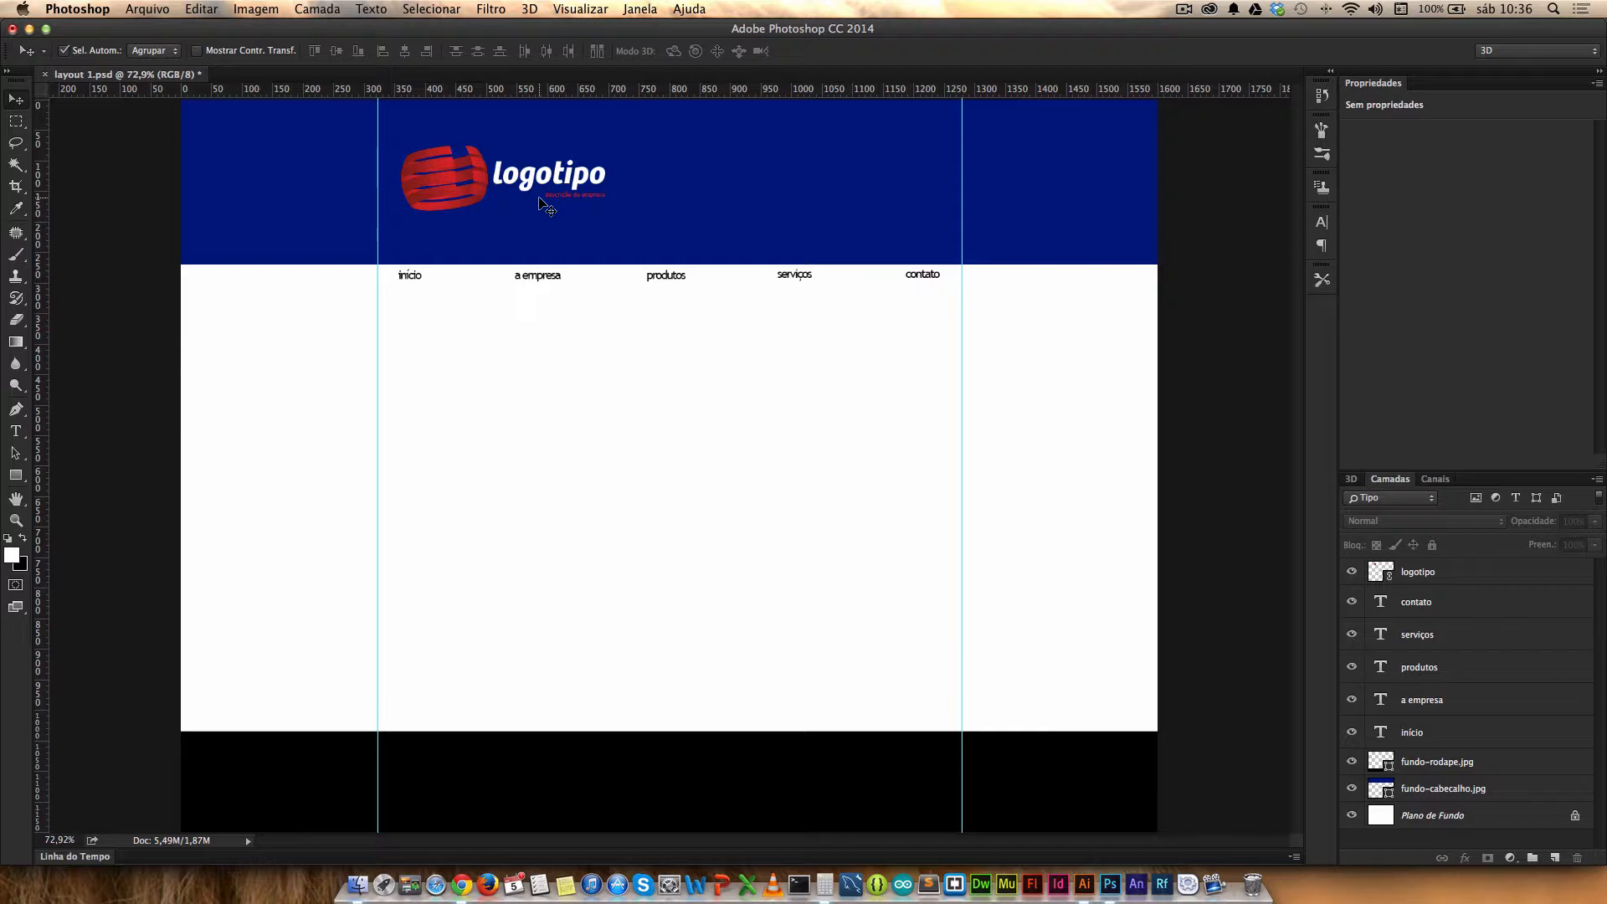
click(571, 188)
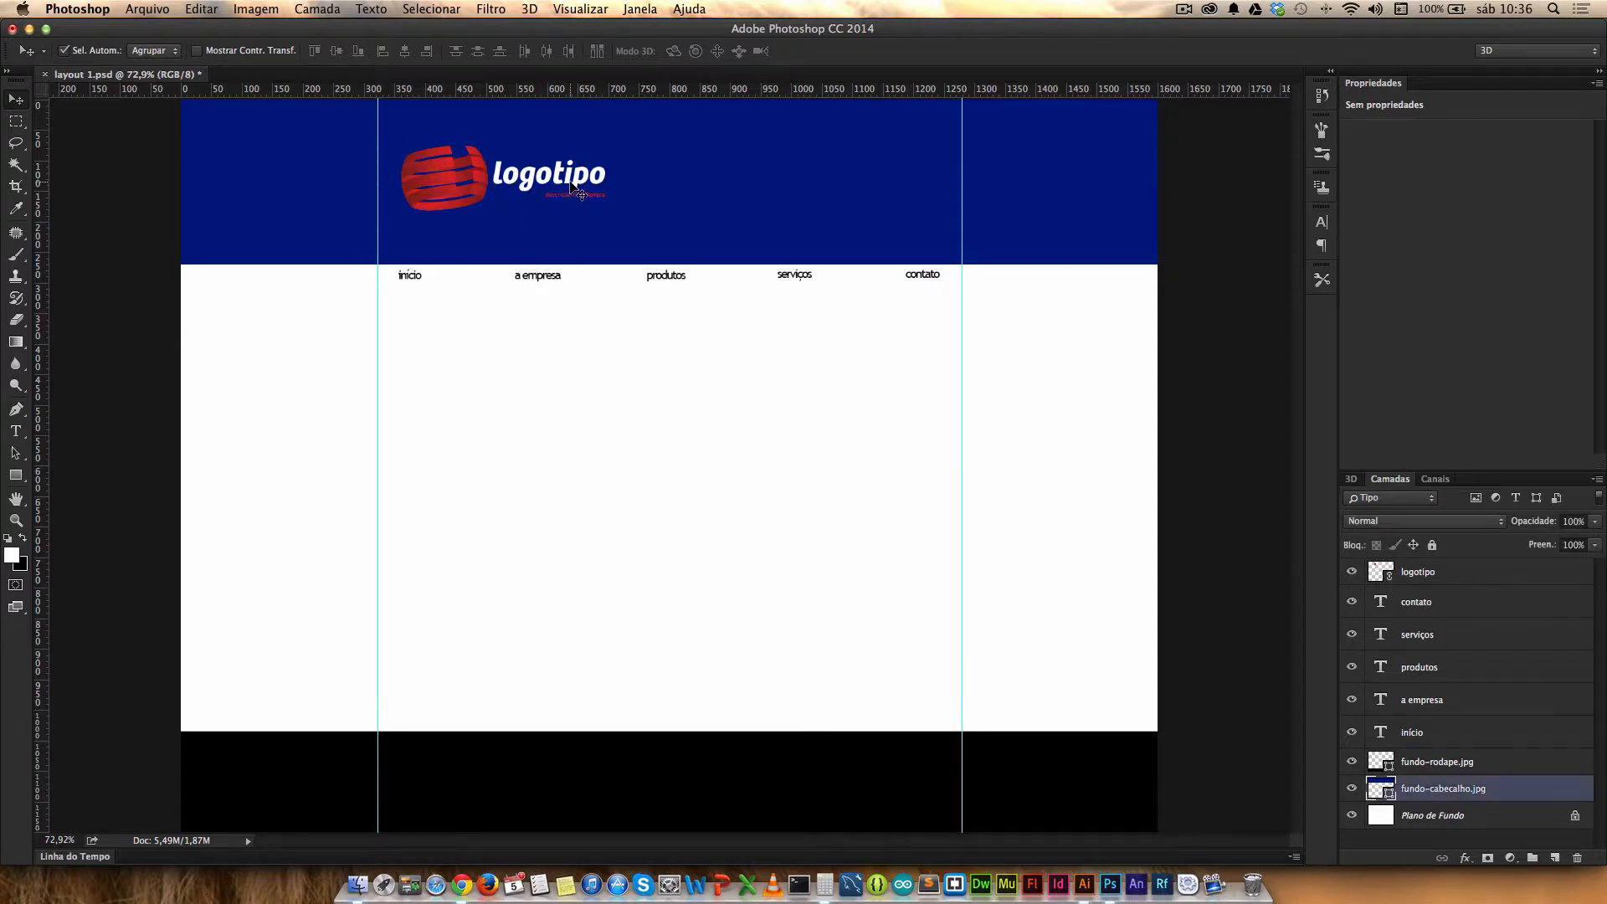
click(1441, 571)
Step: Enlarge the linked logo to 1112 × 352 px, then shrink it to 295 × 94 px
key(super+t)
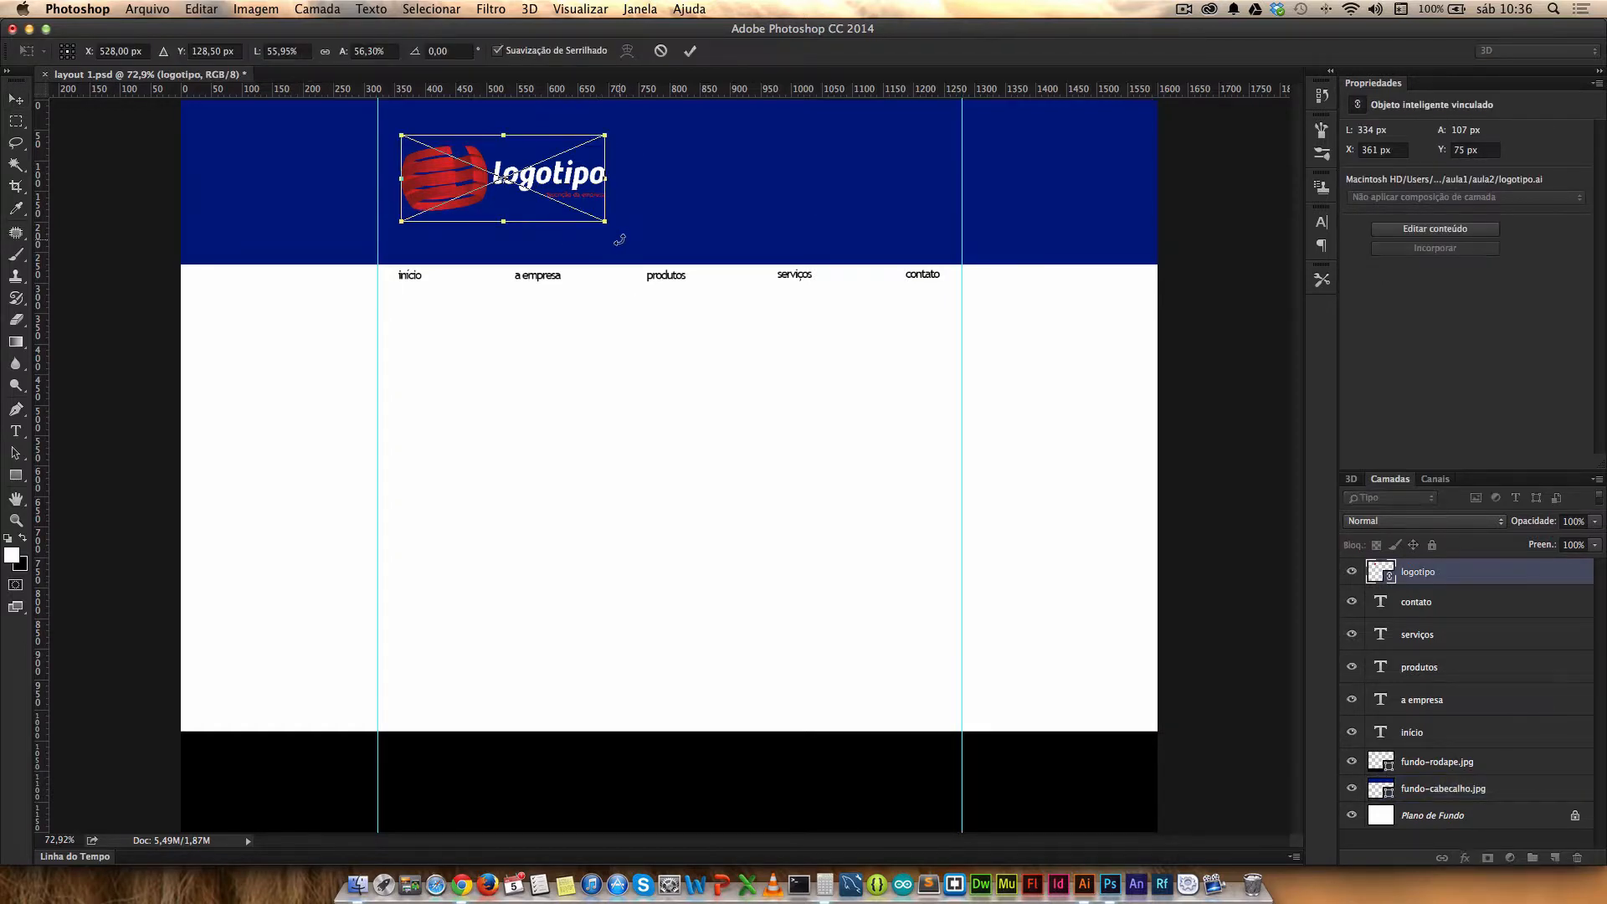
drag(613, 232, 1077, 450)
key(Return)
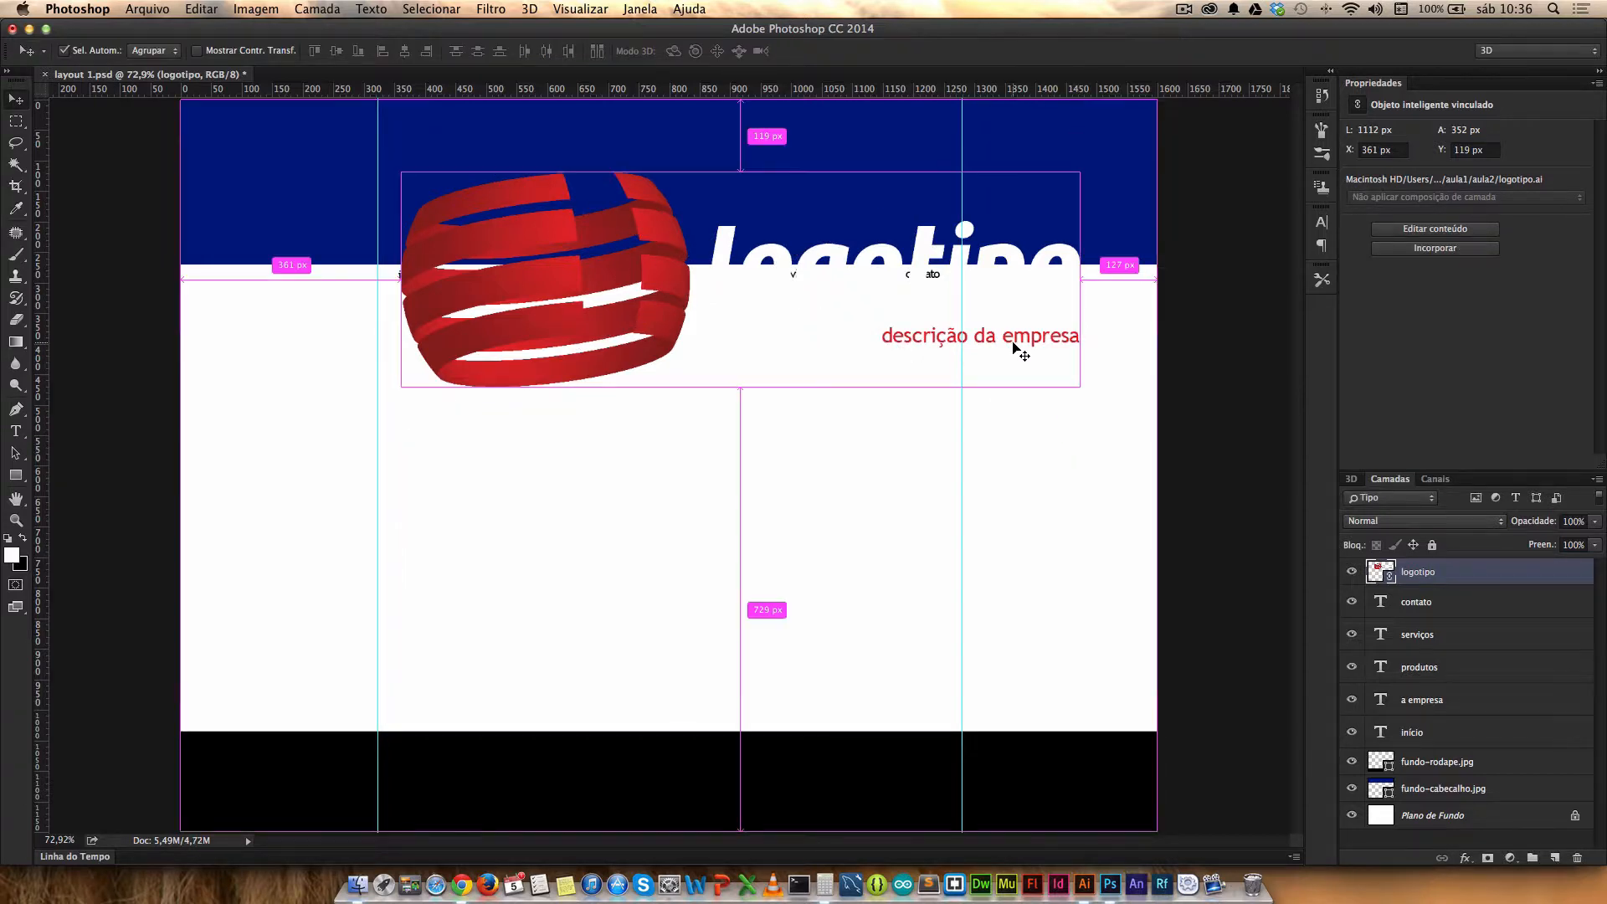
key(super+t)
drag(1079, 424, 580, 210)
key(Return)
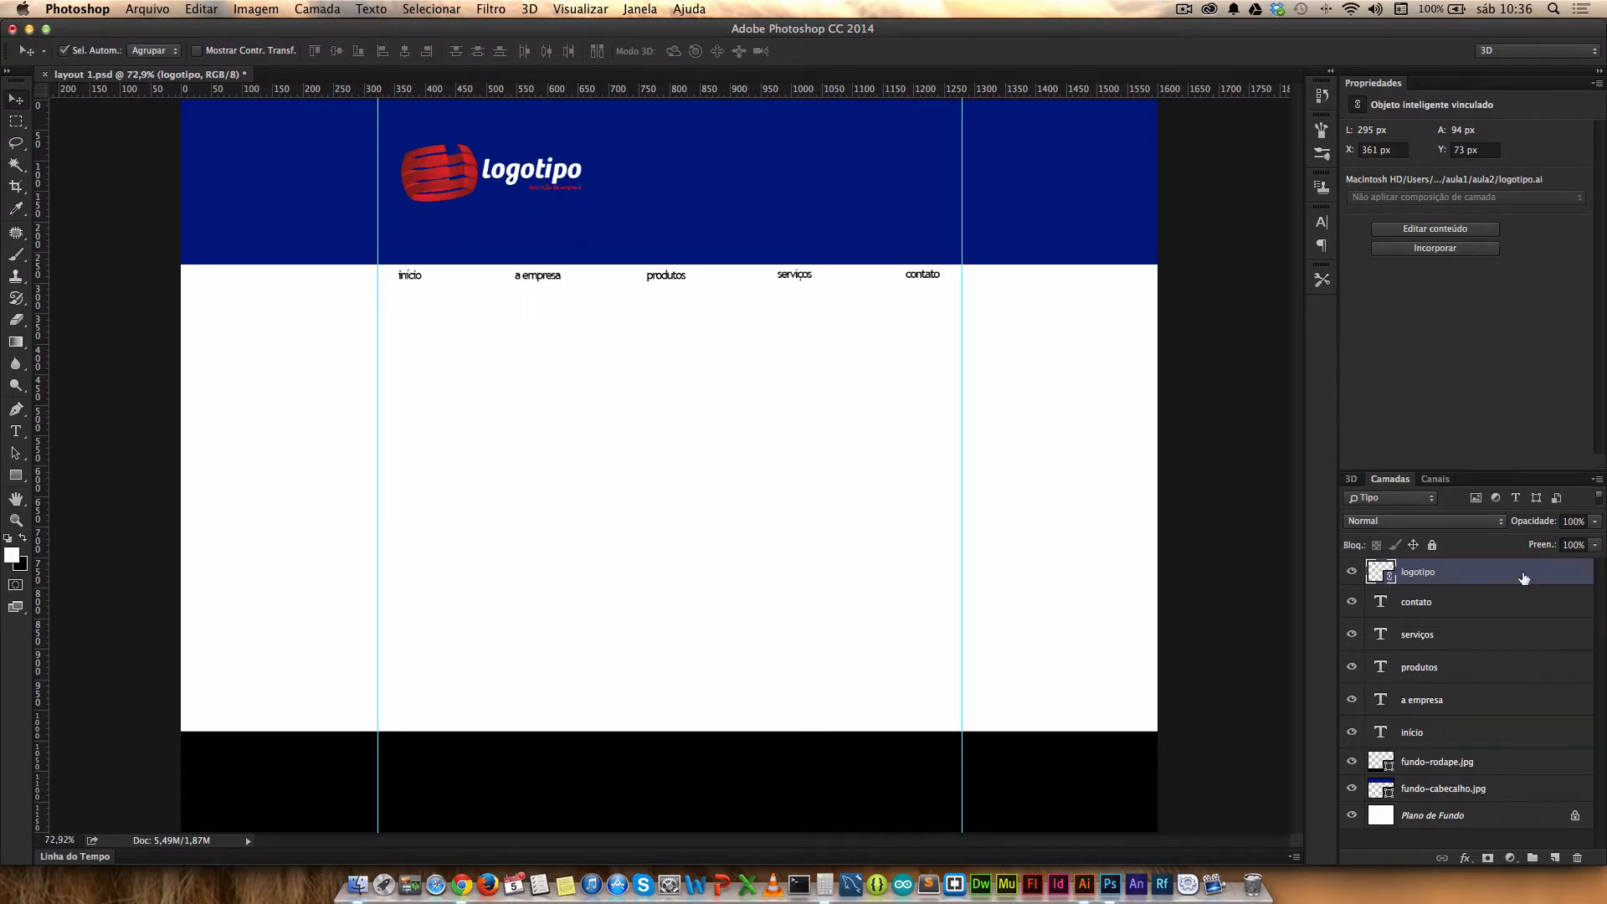
Step: Duplicate the logotipo layer and rasterize the duplicate
right_click(1429, 579)
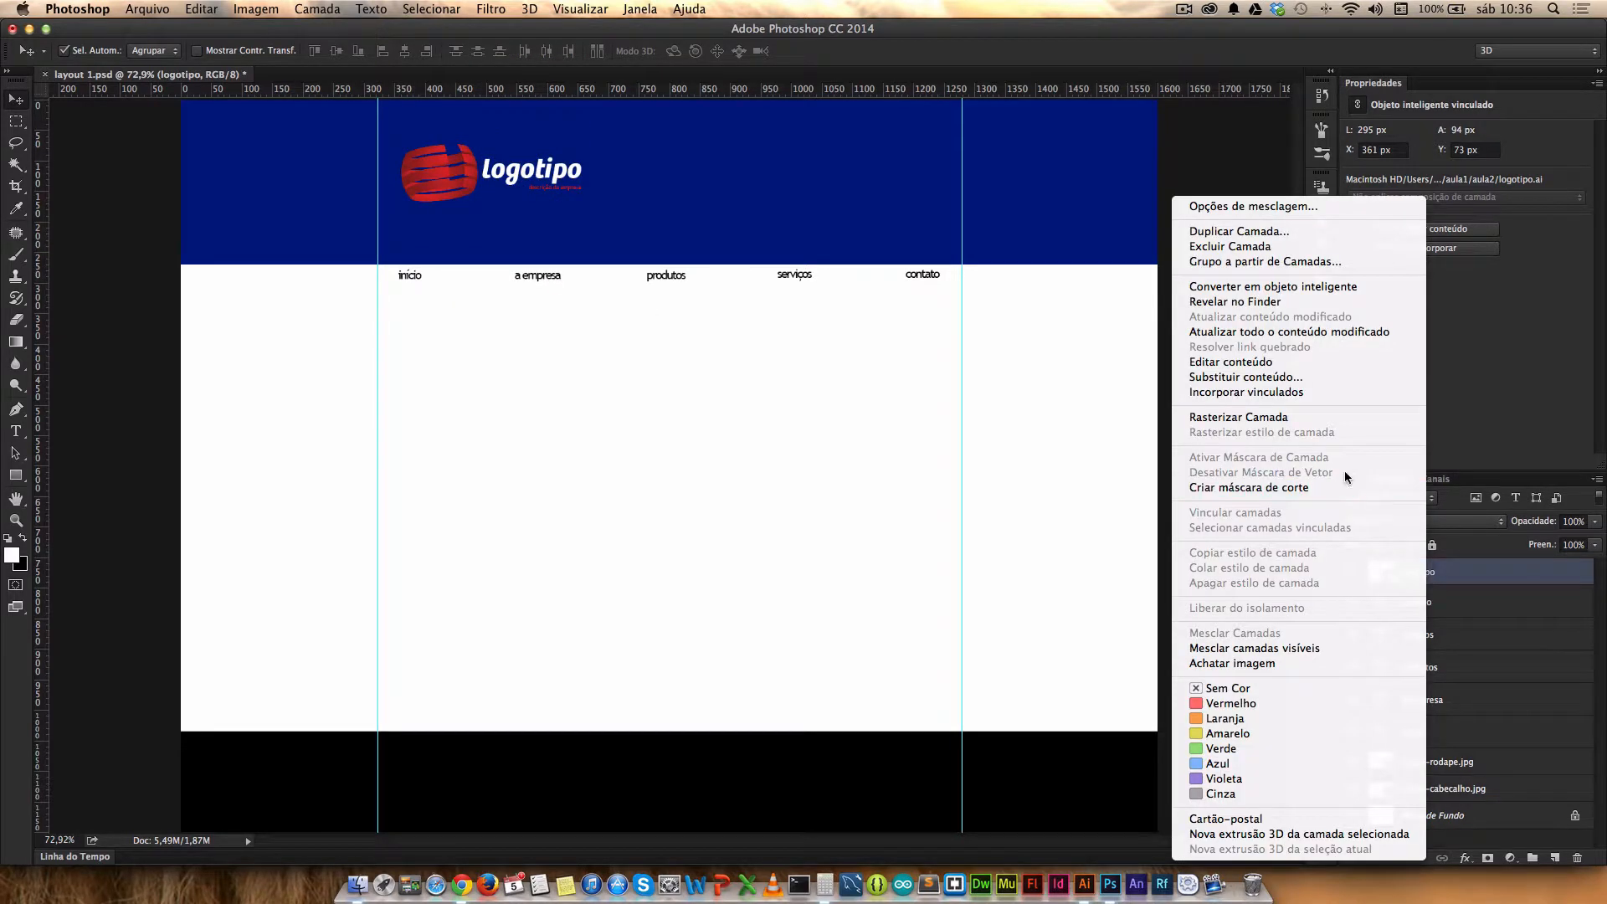
click(1312, 231)
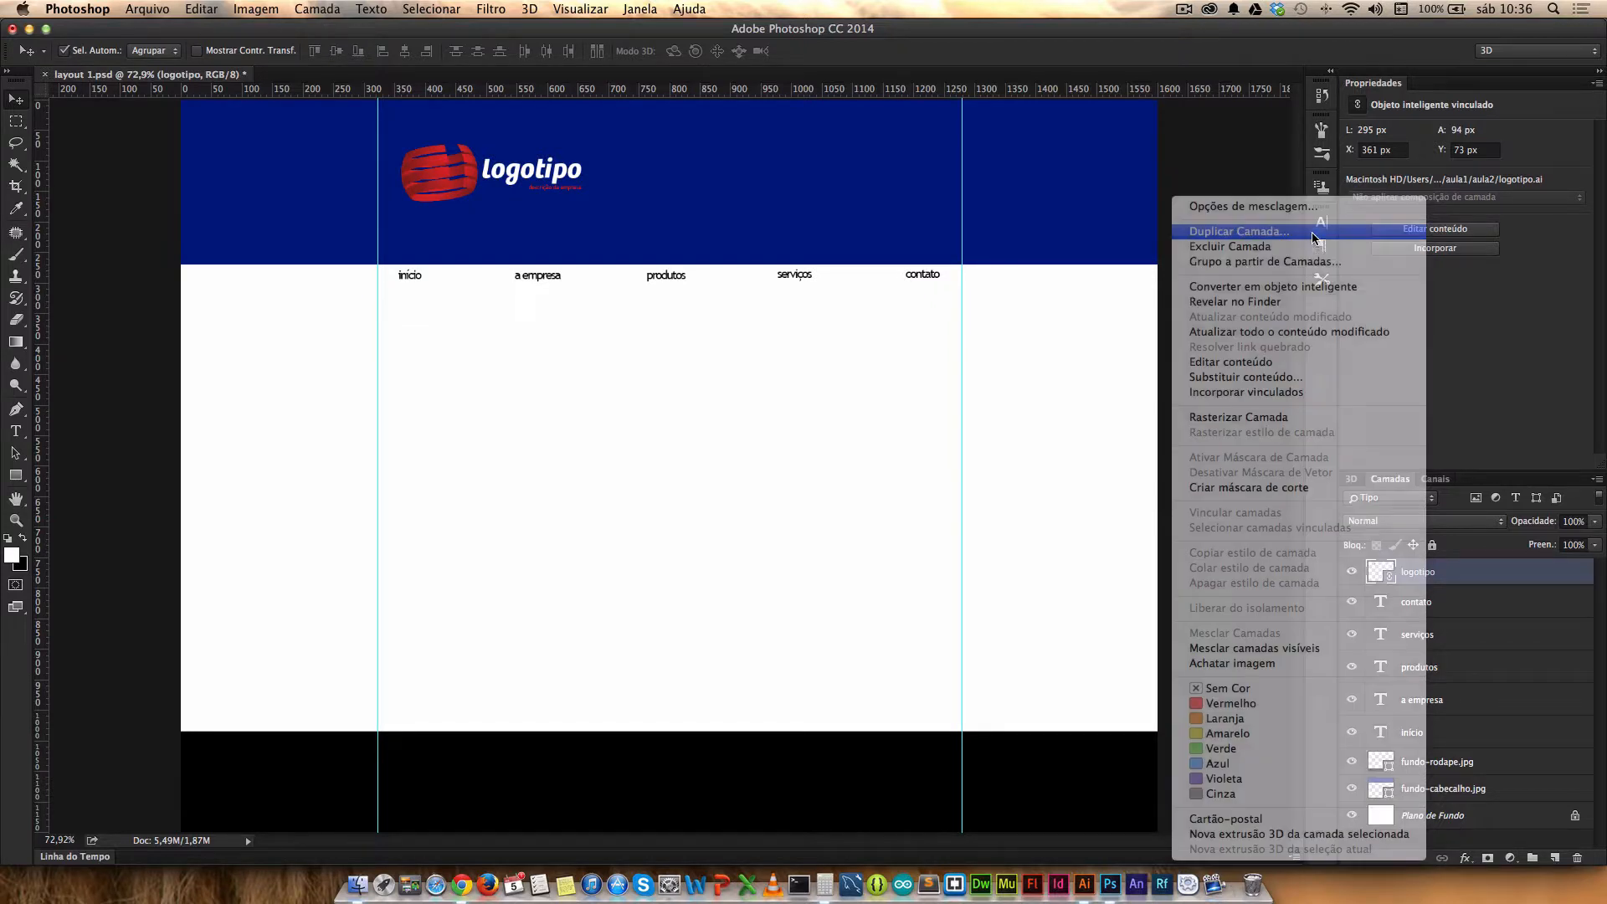
click(944, 370)
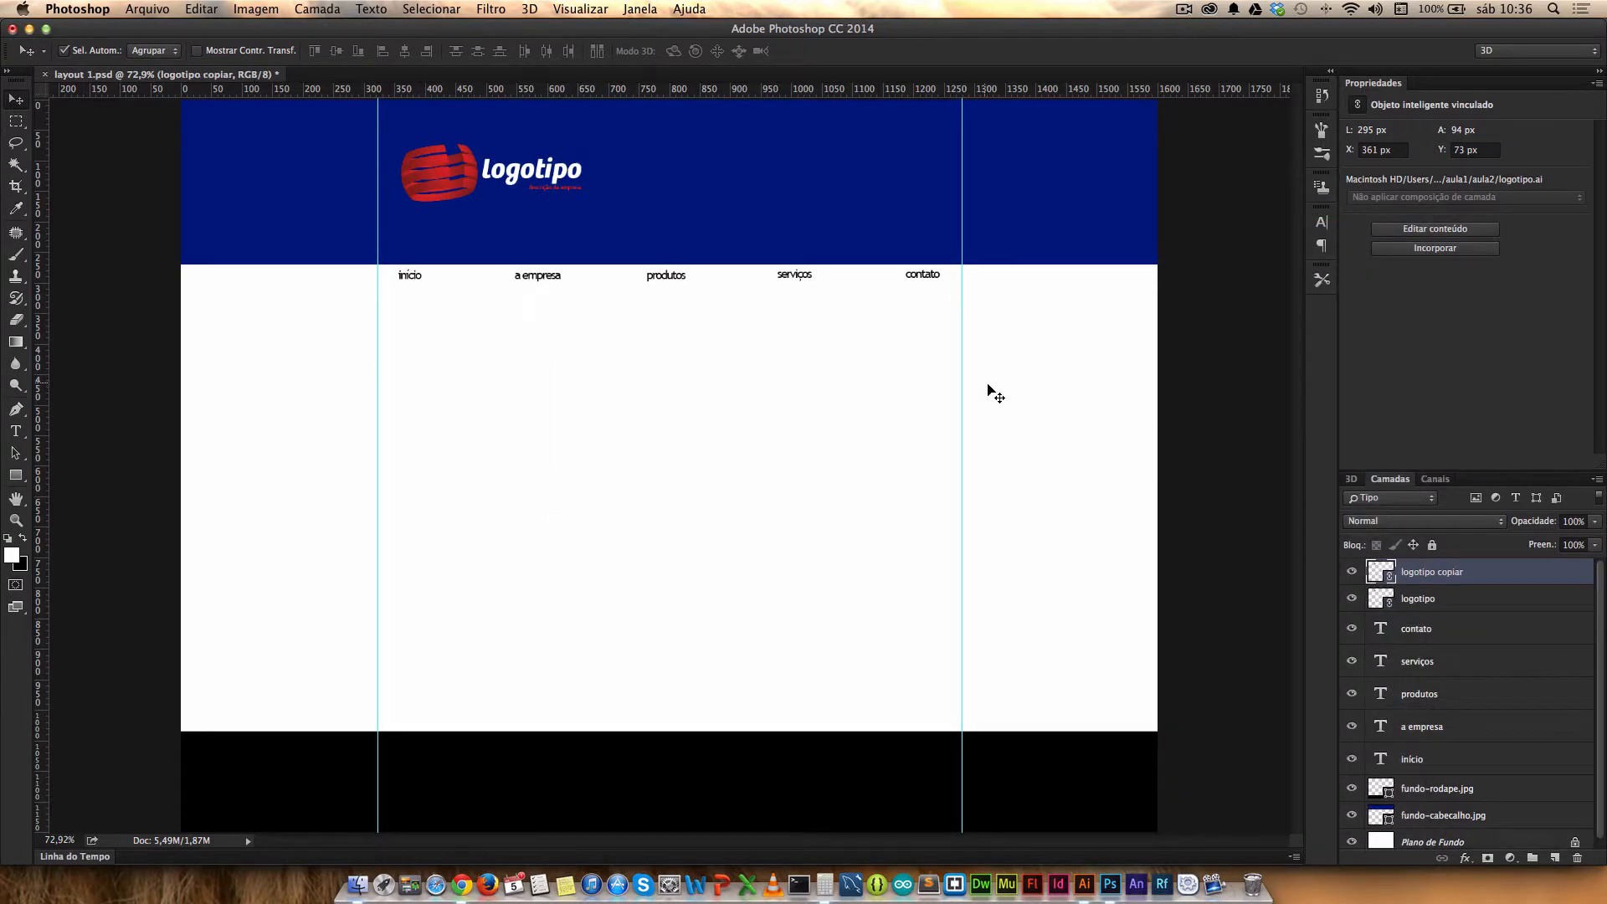
right_click(1440, 577)
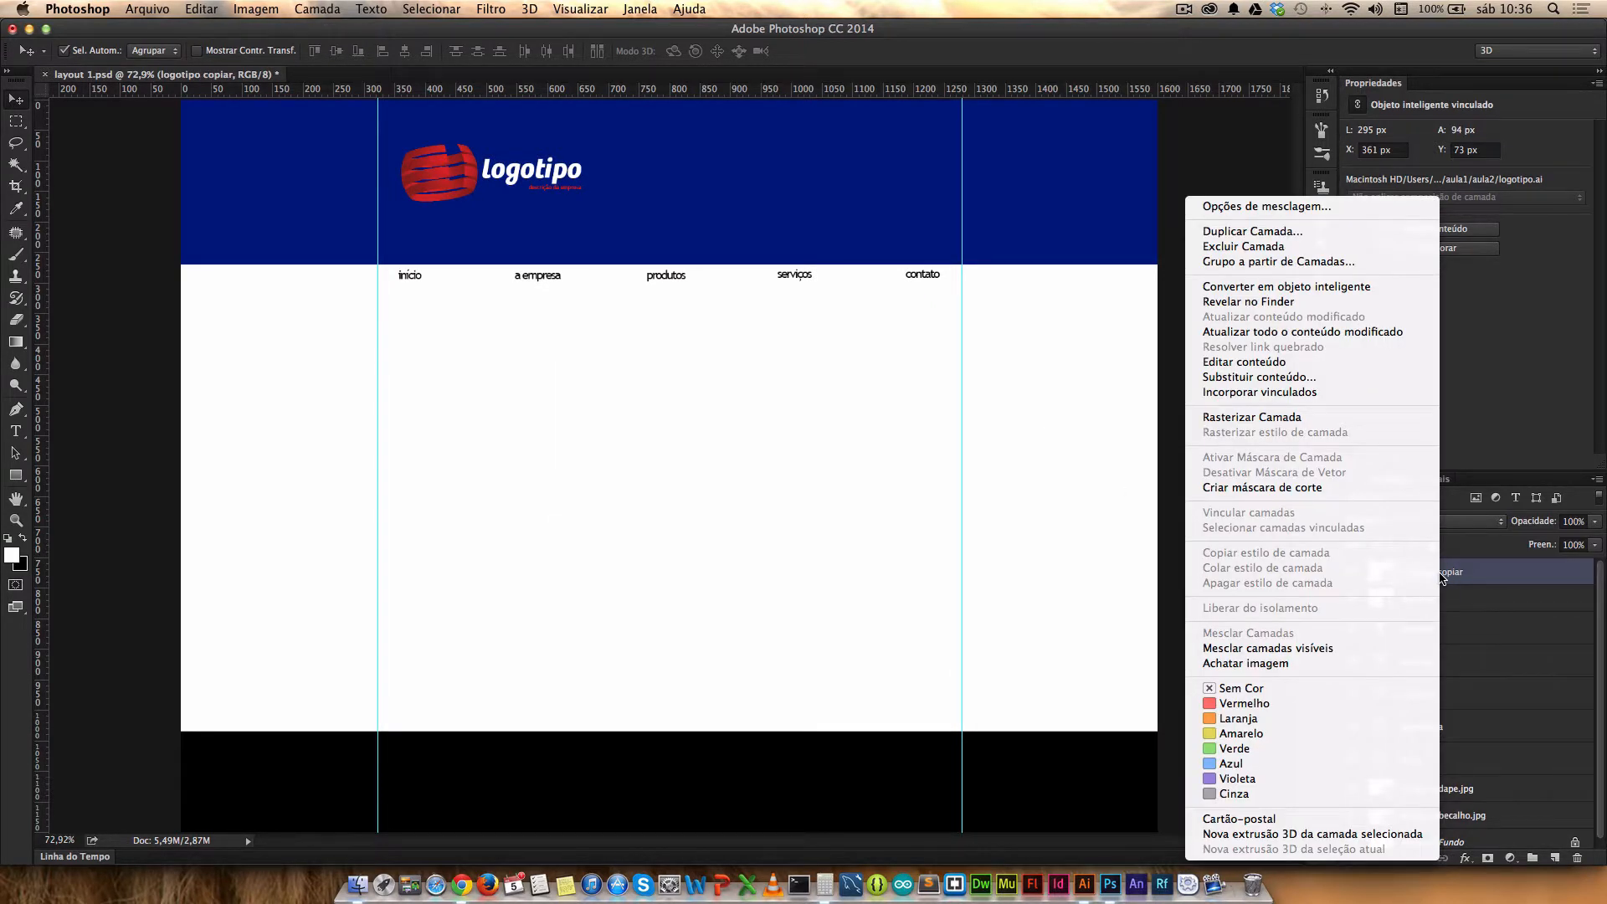
click(1269, 418)
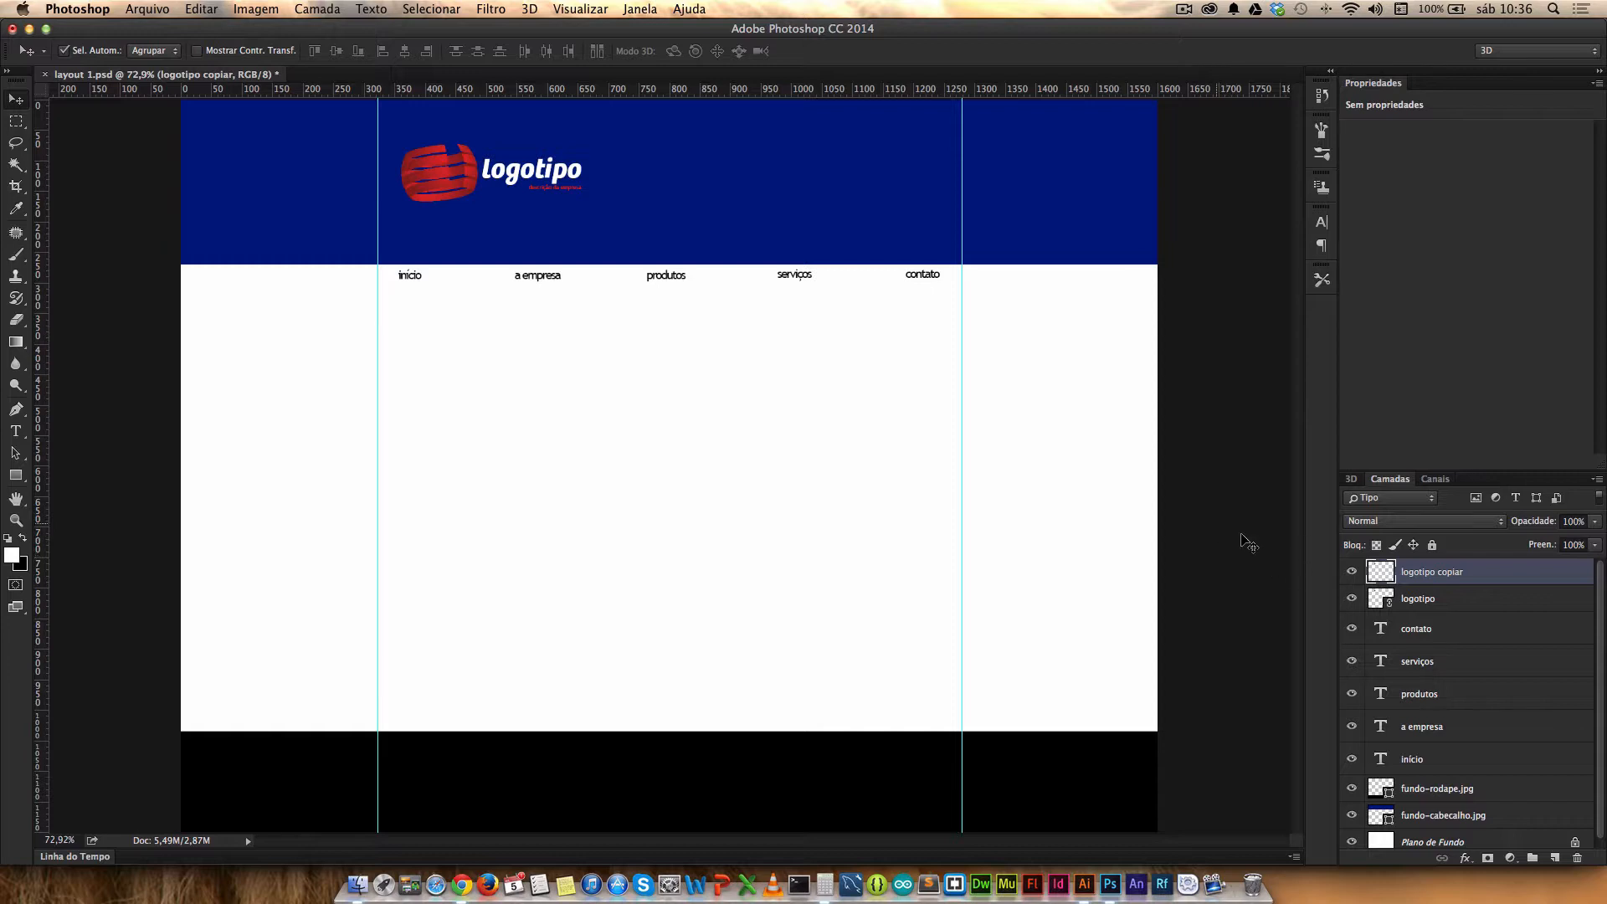
Step: Move the rasterized logo copy to the right of the original and enlarge it to about 274%
drag(491, 166, 704, 175)
key(ctrl+t)
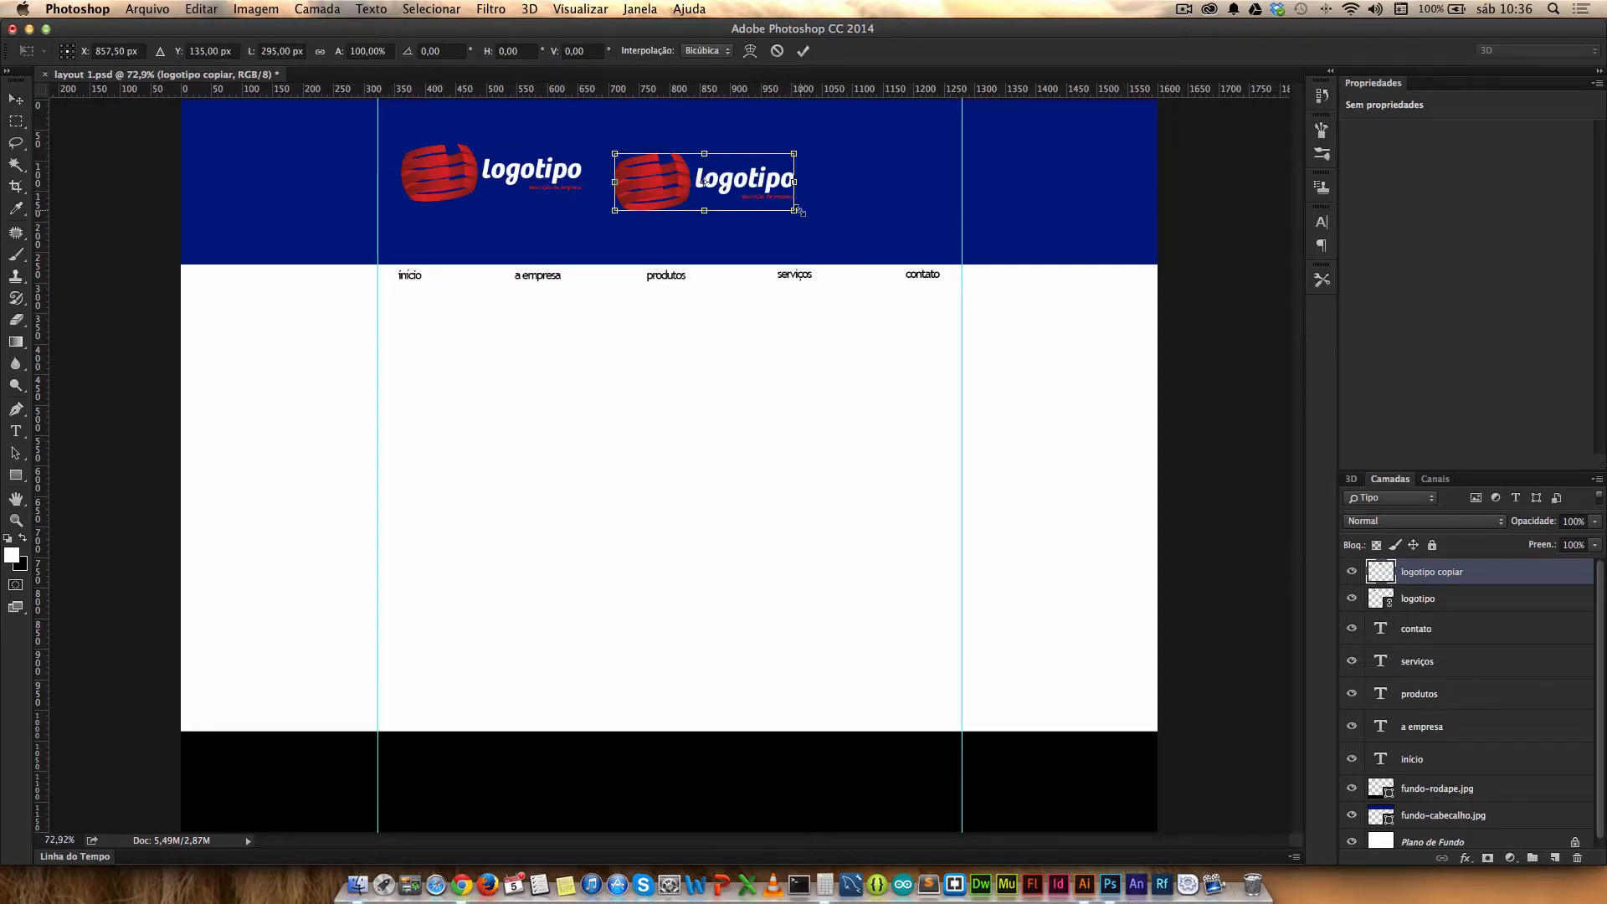
drag(799, 211, 1062, 456)
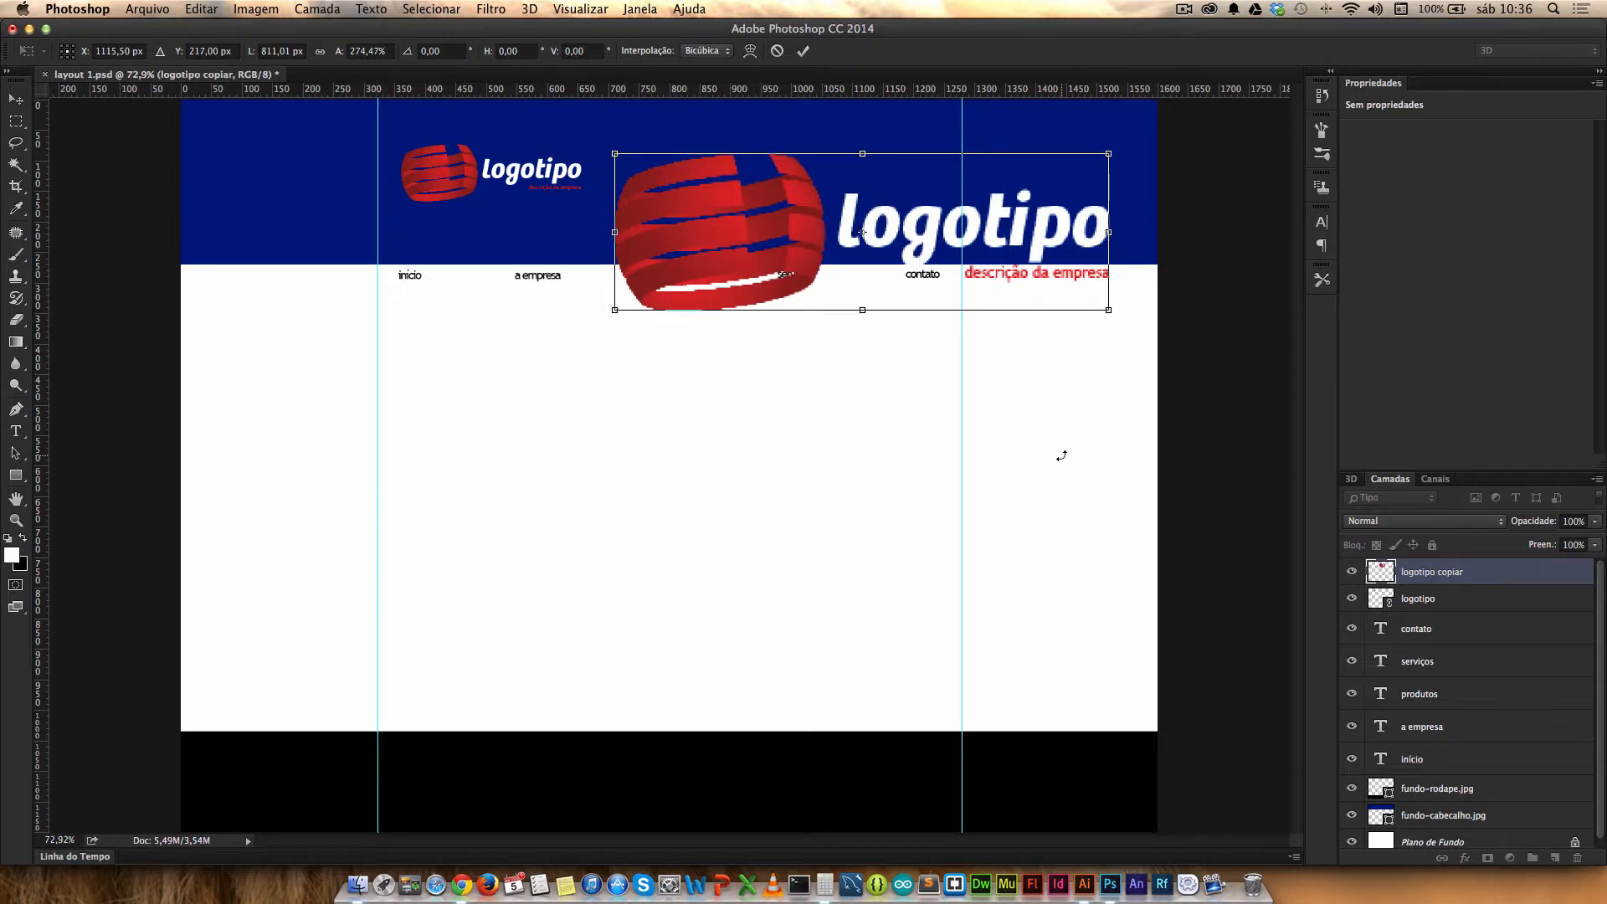
key(Return)
key(d)
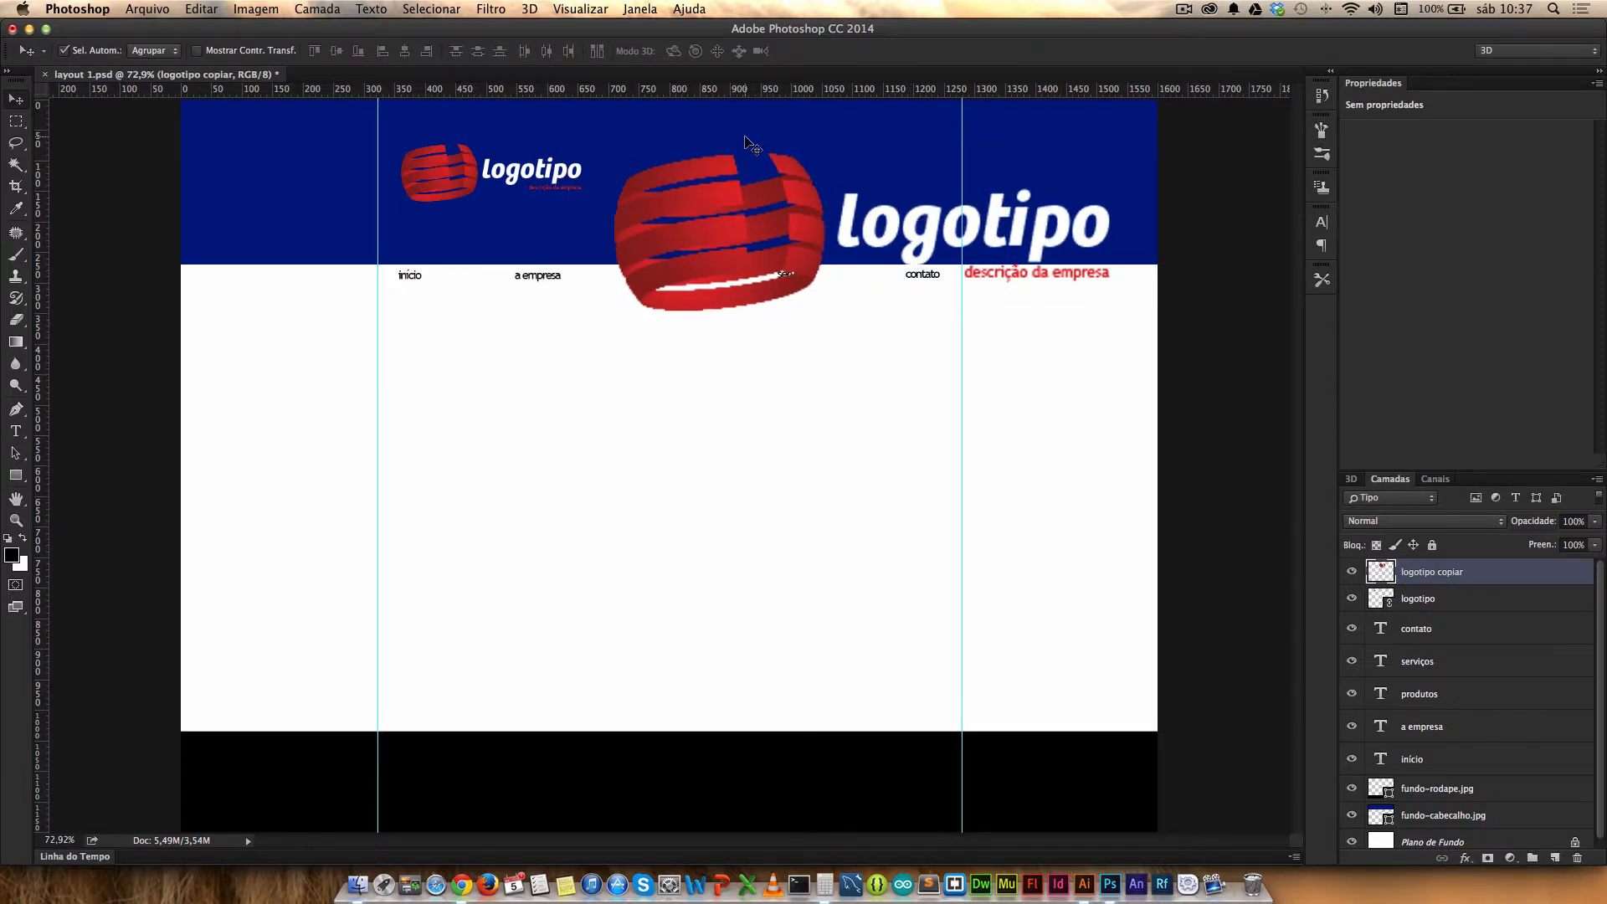
Step: Enlarge the linked logo to about 160% and compare its edges up close with those of the rasterized copy
key(z)
drag(694, 141, 793, 172)
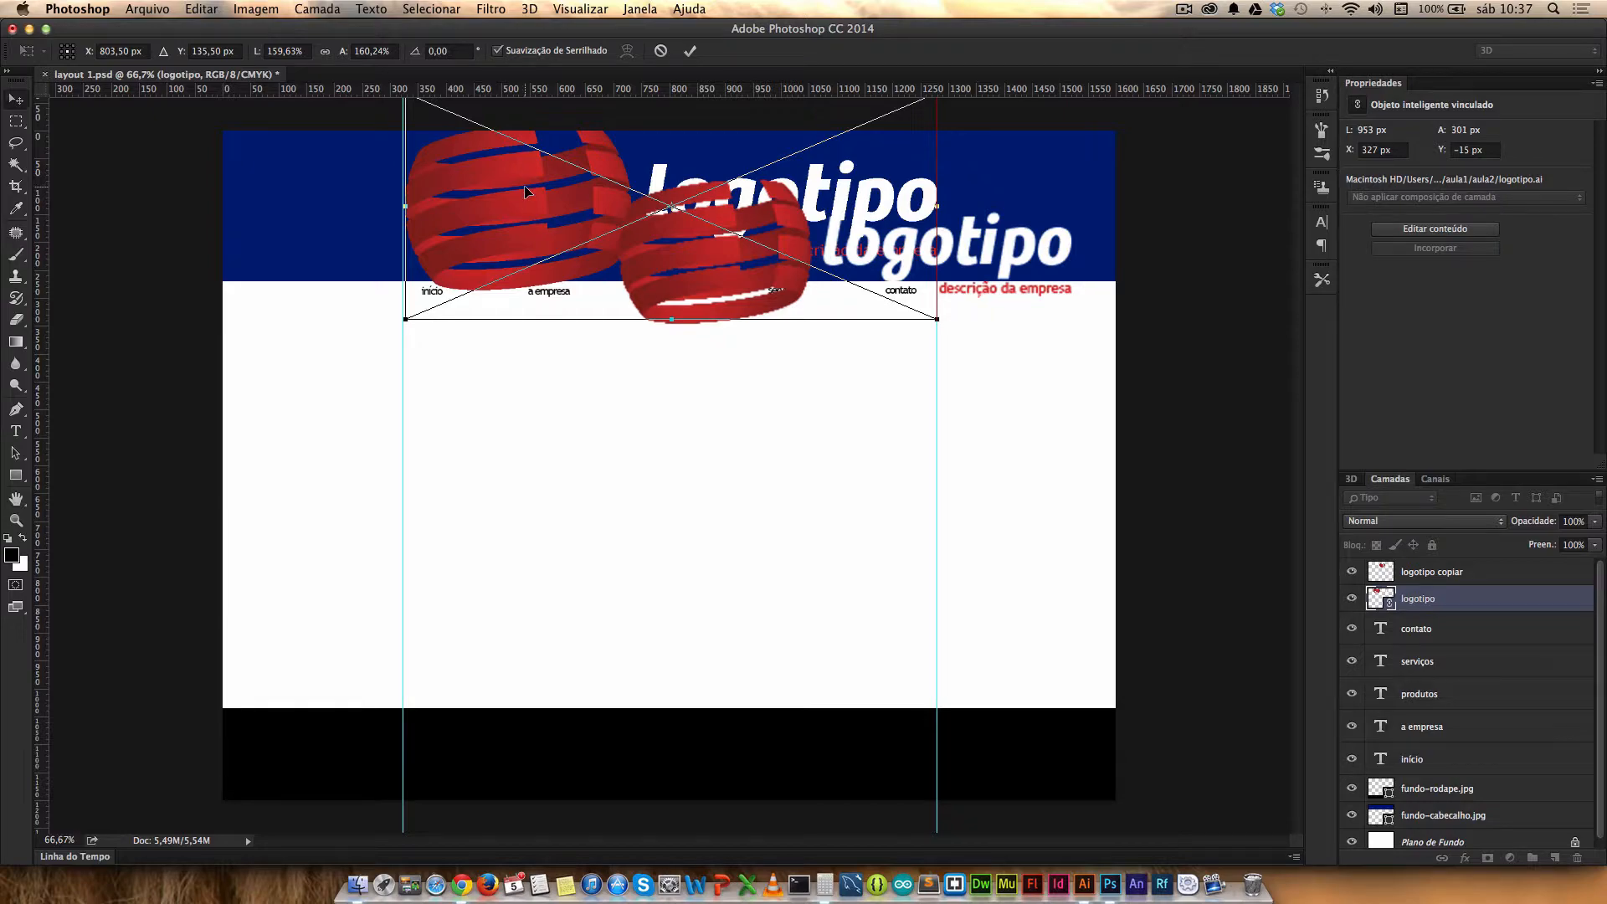
key(Return)
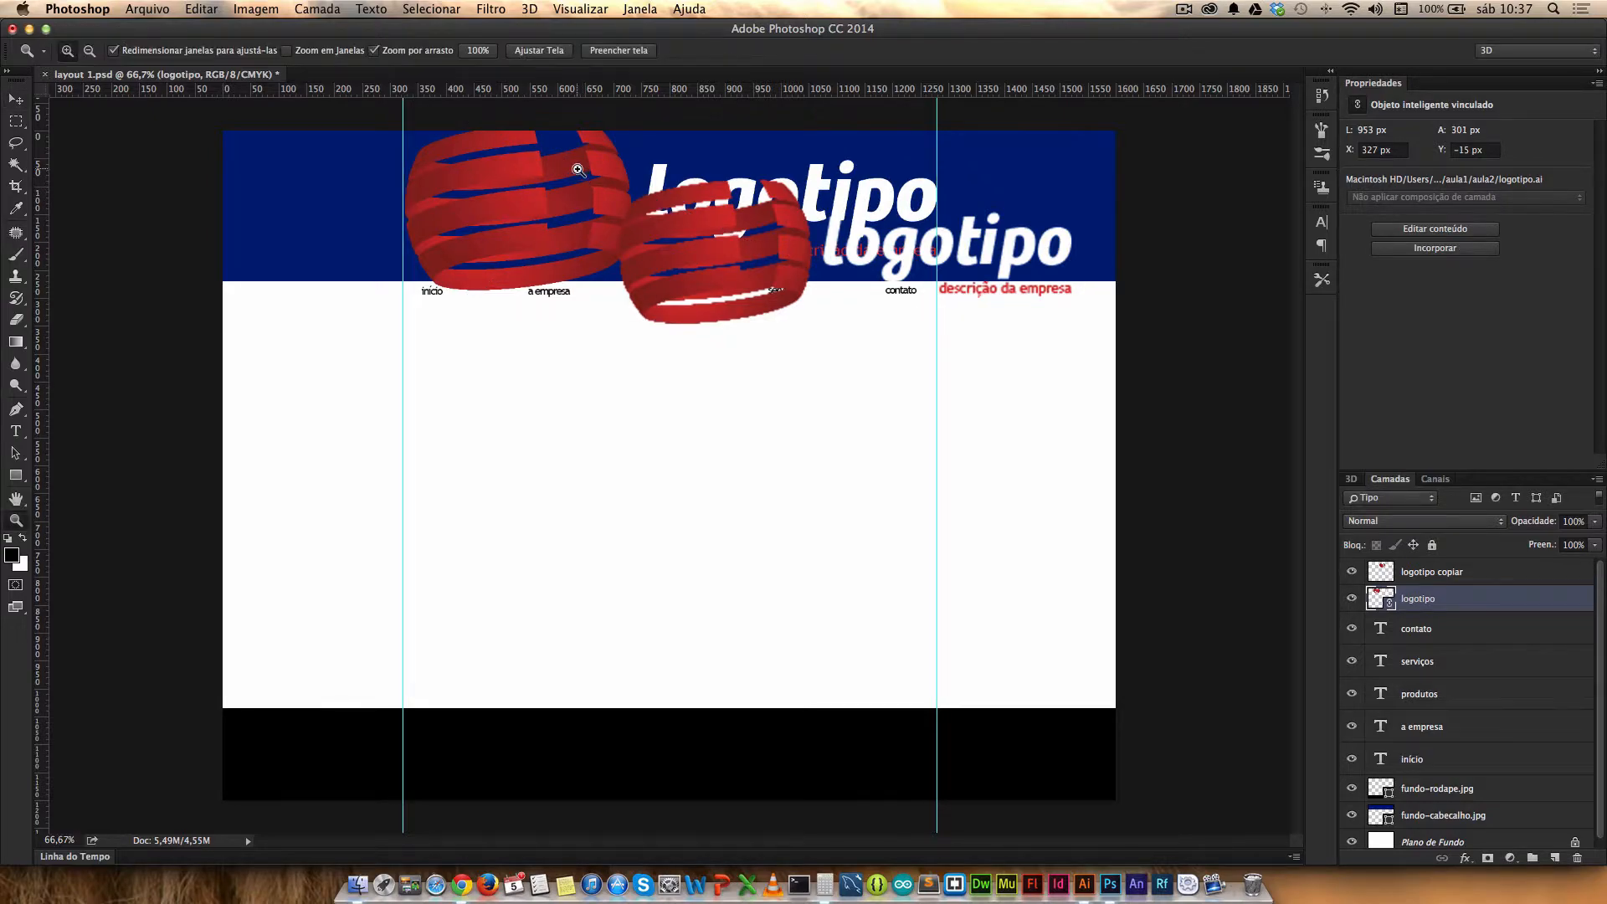
drag(578, 170, 674, 236)
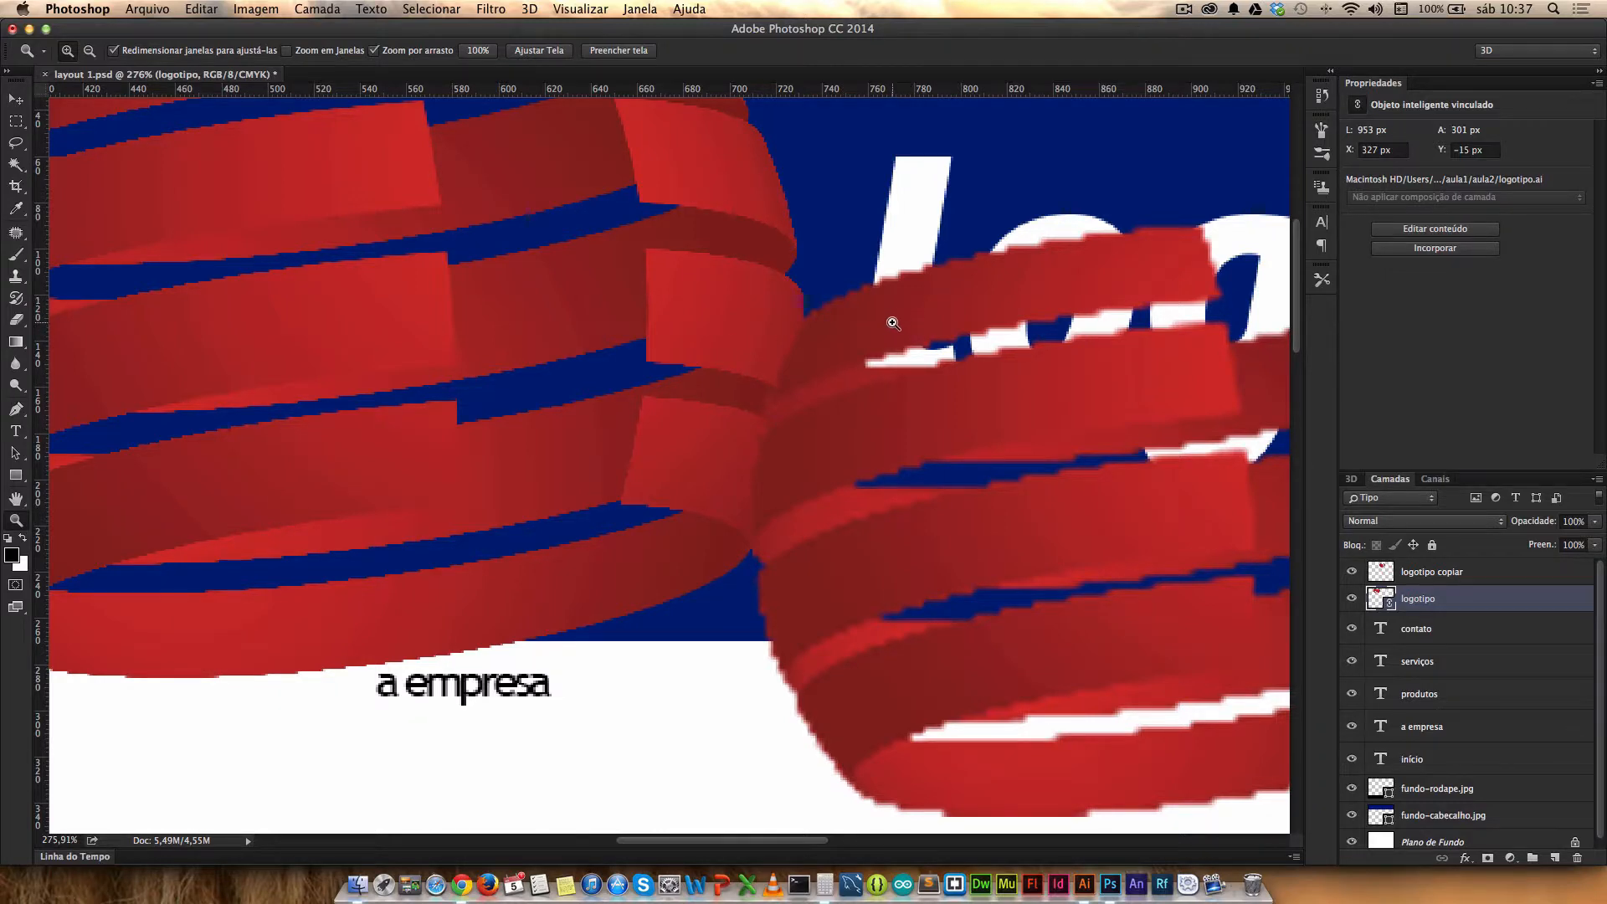
key(super+1)
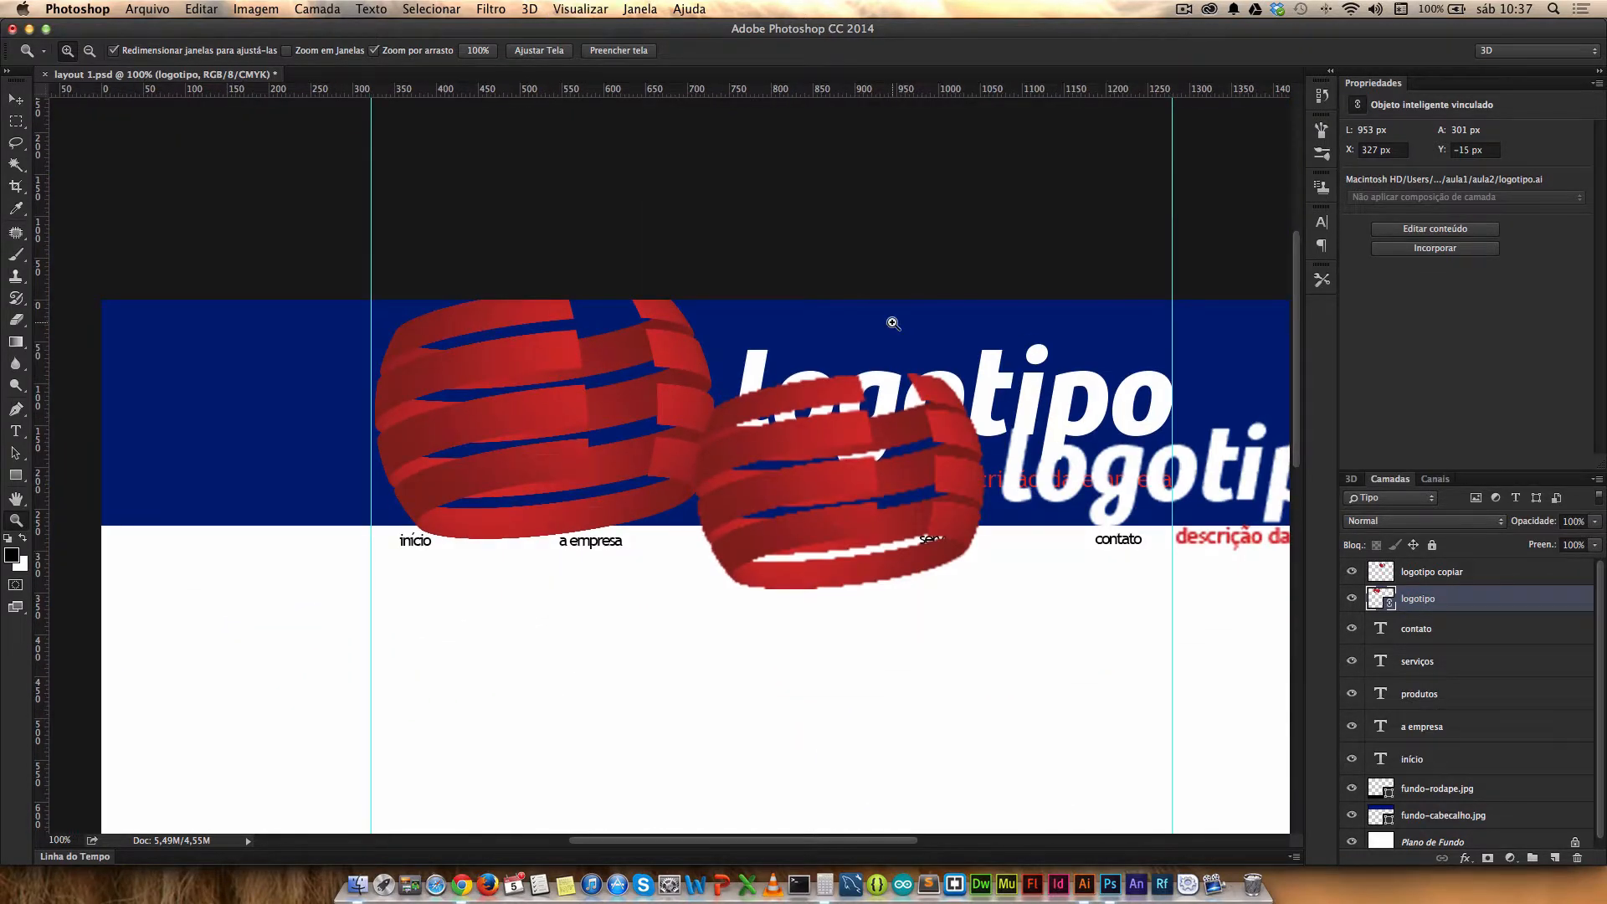
Step: Delete the rasterized "logotipo copiar" layer
click(1453, 573)
click(1577, 859)
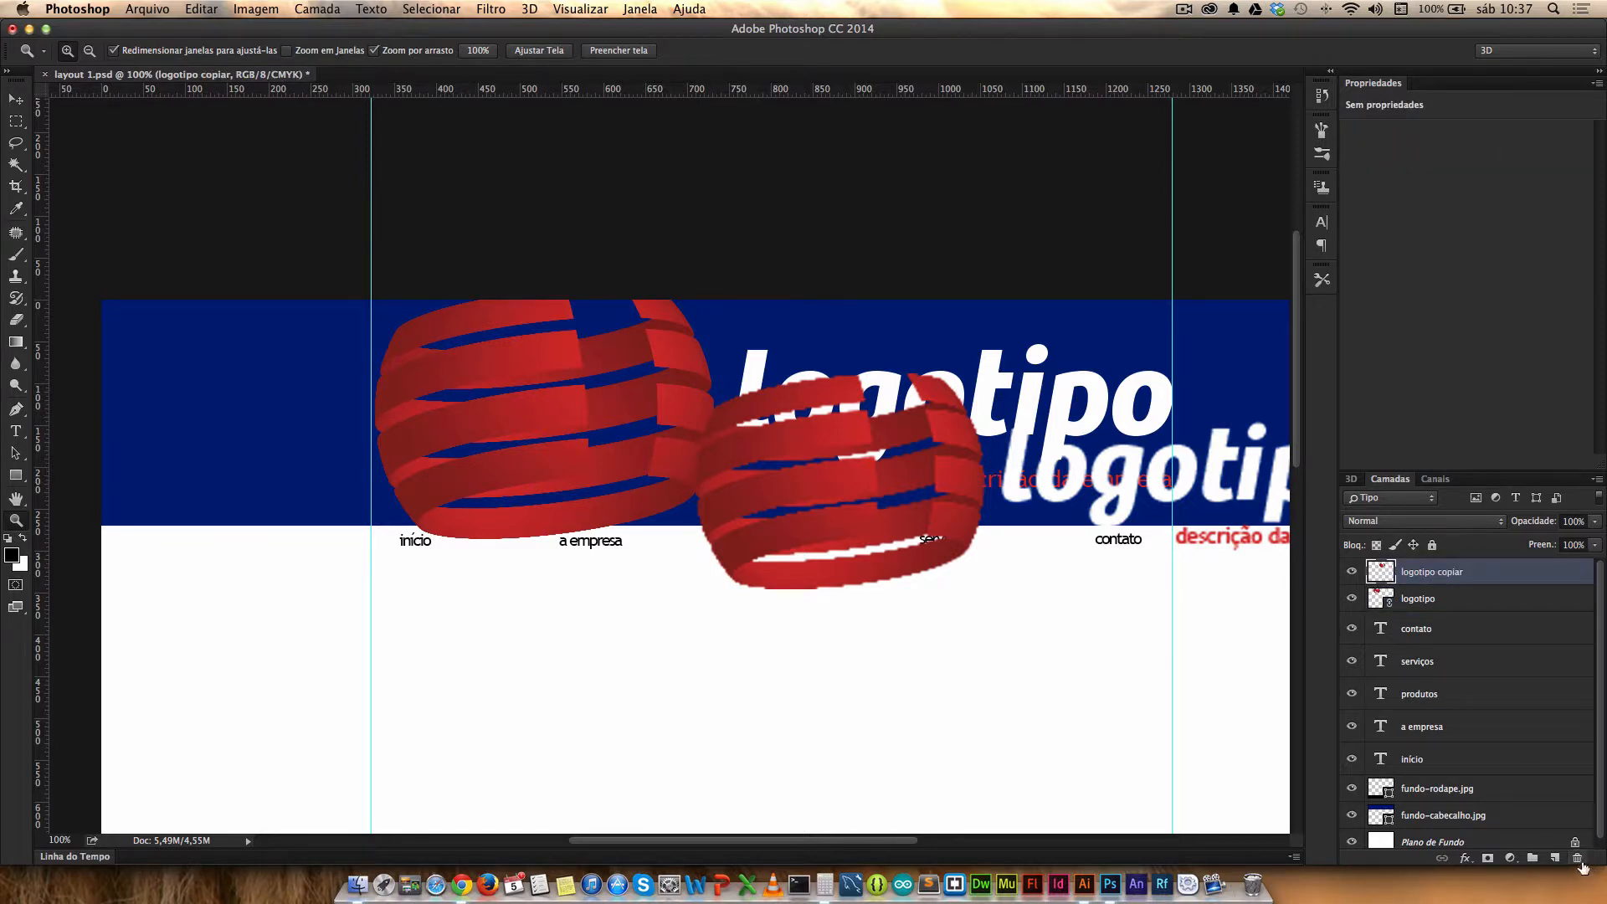
click(926, 308)
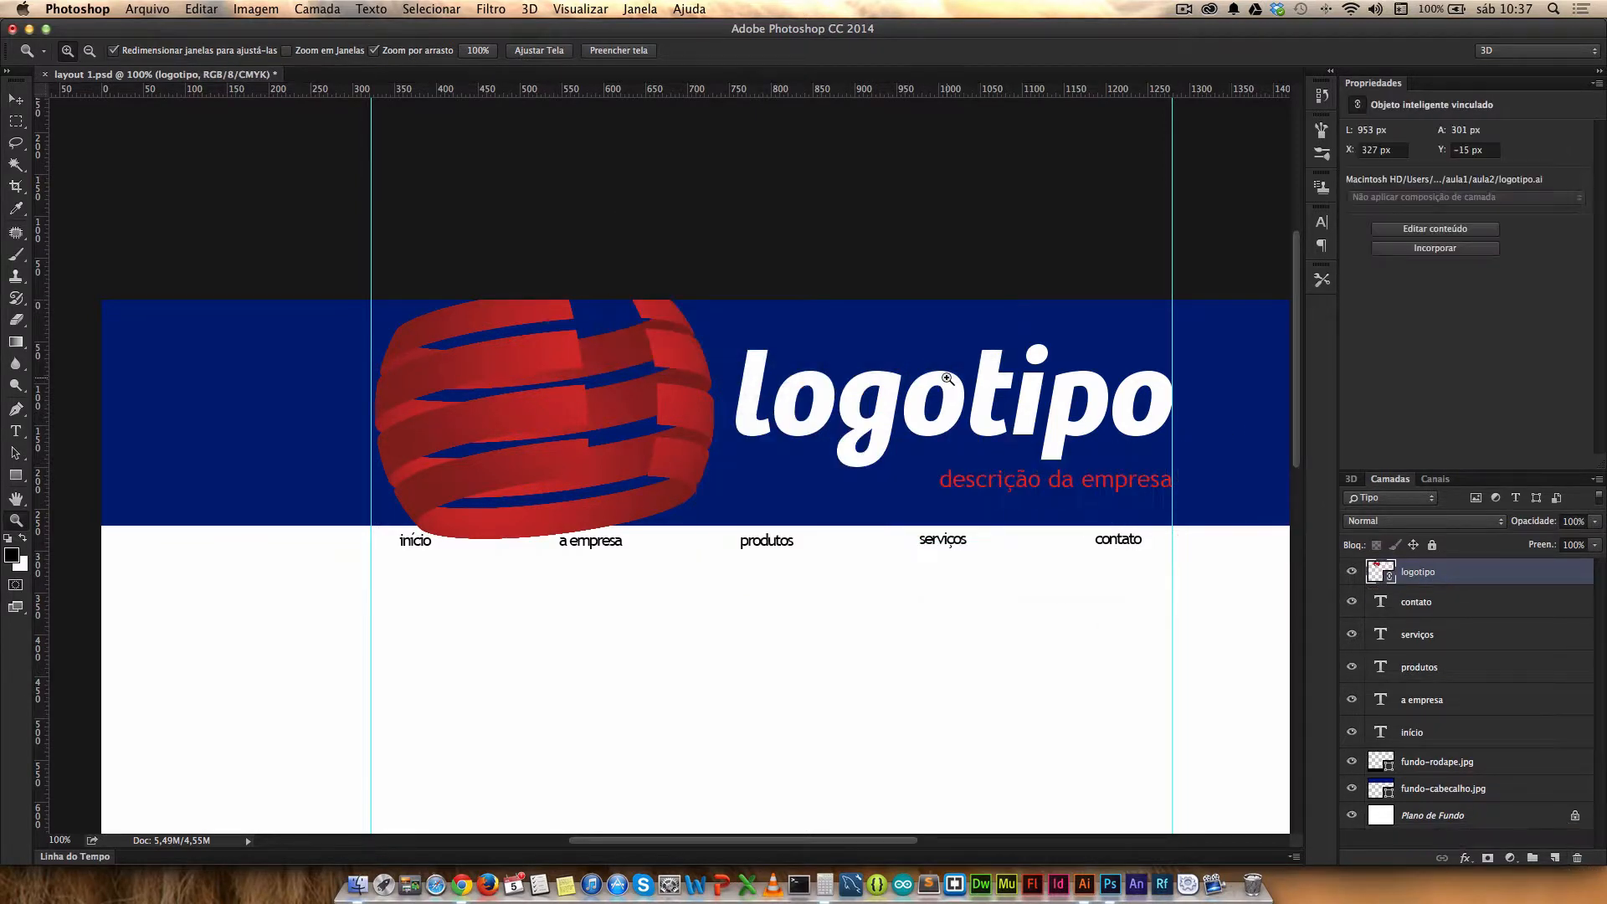
Step: Scale the linked logo down to about 356 × 112 px, place it in the header just inside the left guide, and deselect it
click(19, 100)
key(ctrl+t)
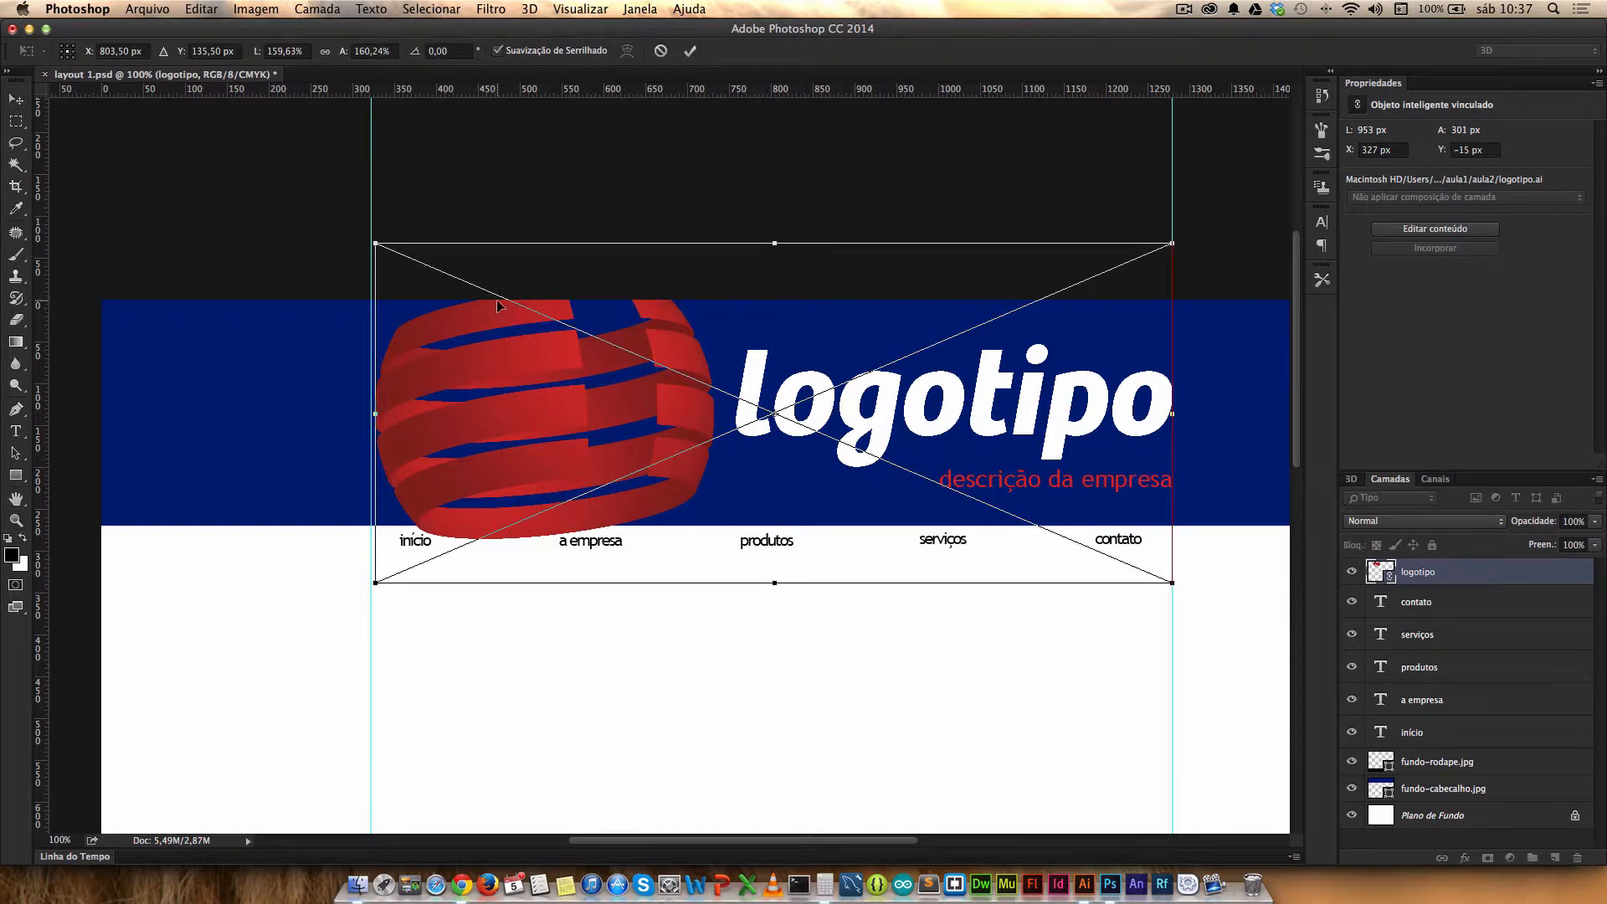
drag(1170, 242, 710, 506)
drag(509, 506, 521, 416)
drag(726, 484, 687, 473)
key(Return)
drag(572, 413, 572, 417)
click(753, 656)
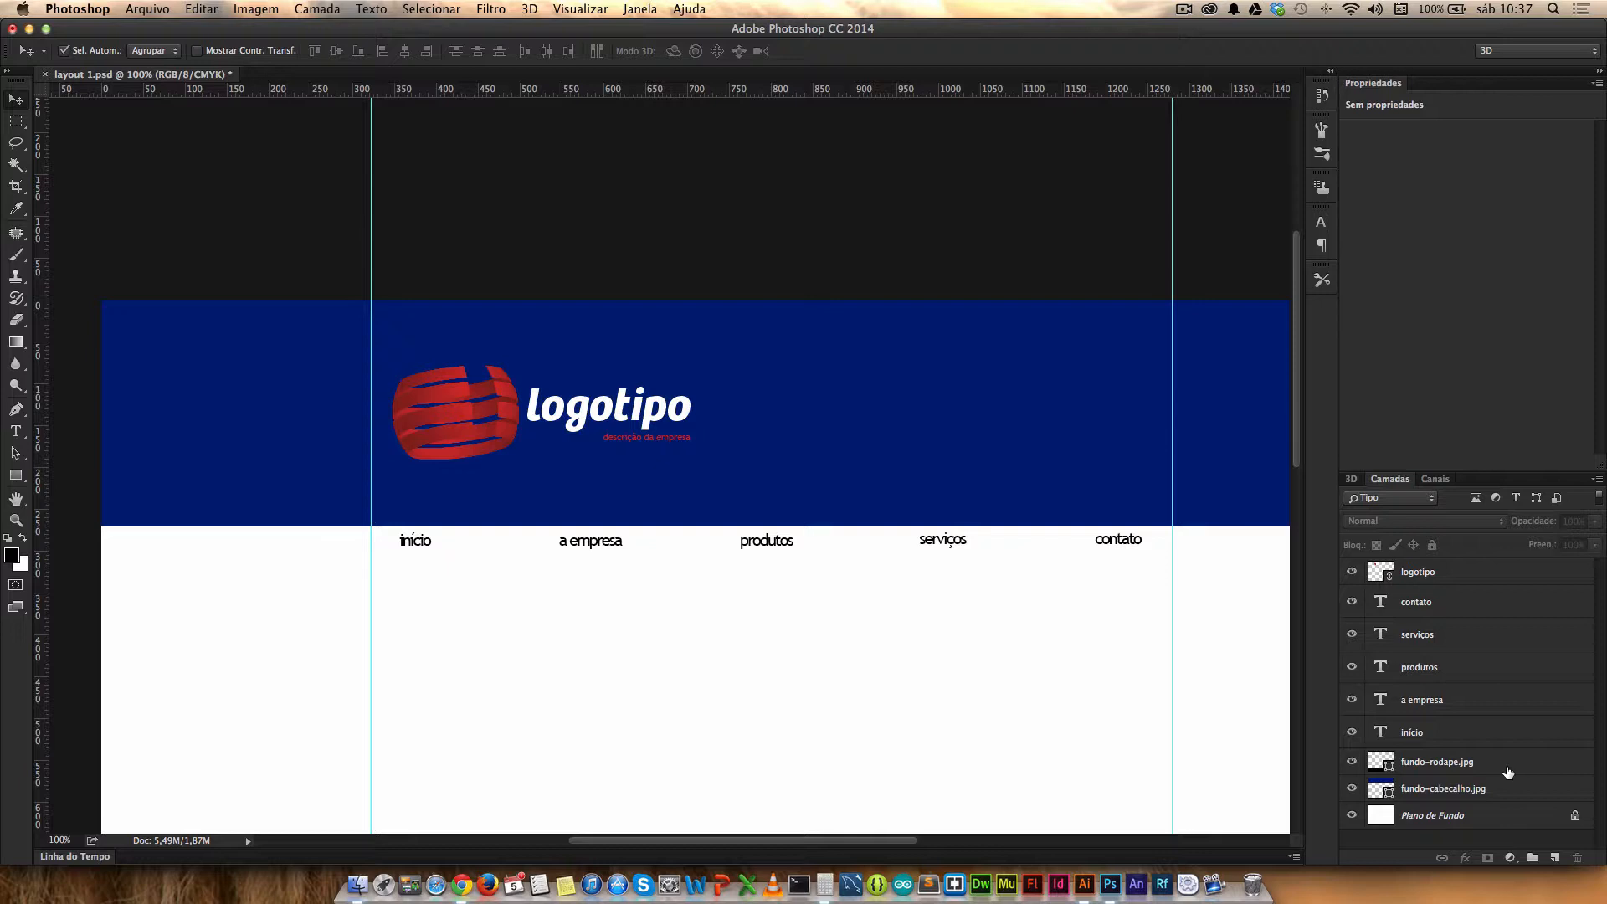
Step: Rename the logotipo layer to logotipo.png and deselect it
click(1461, 574)
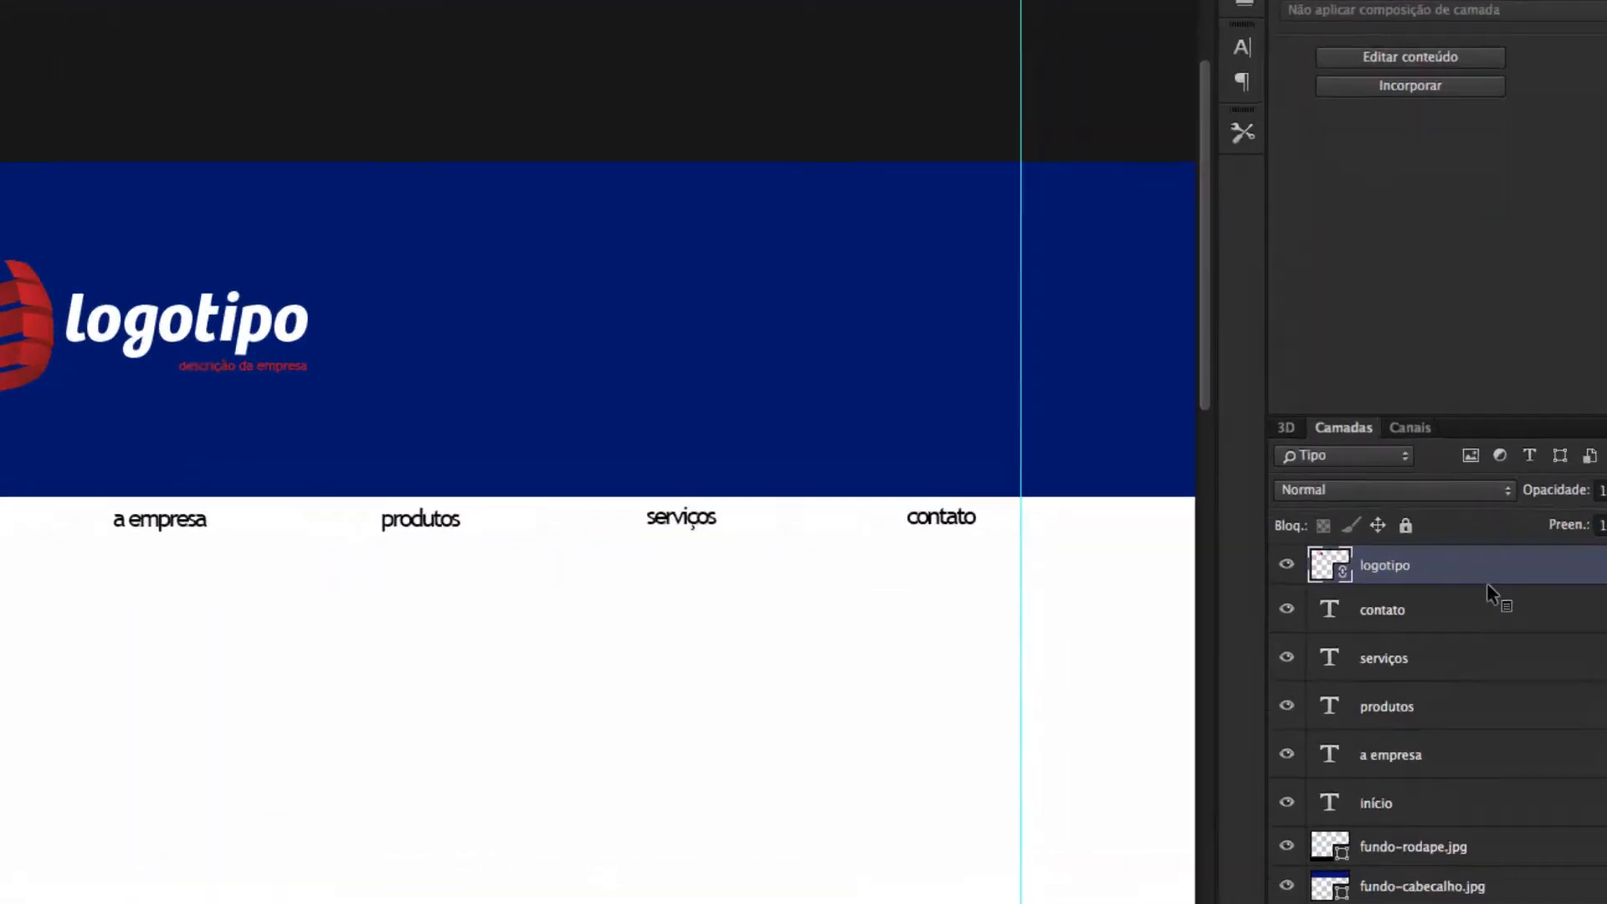
double_click(1426, 570)
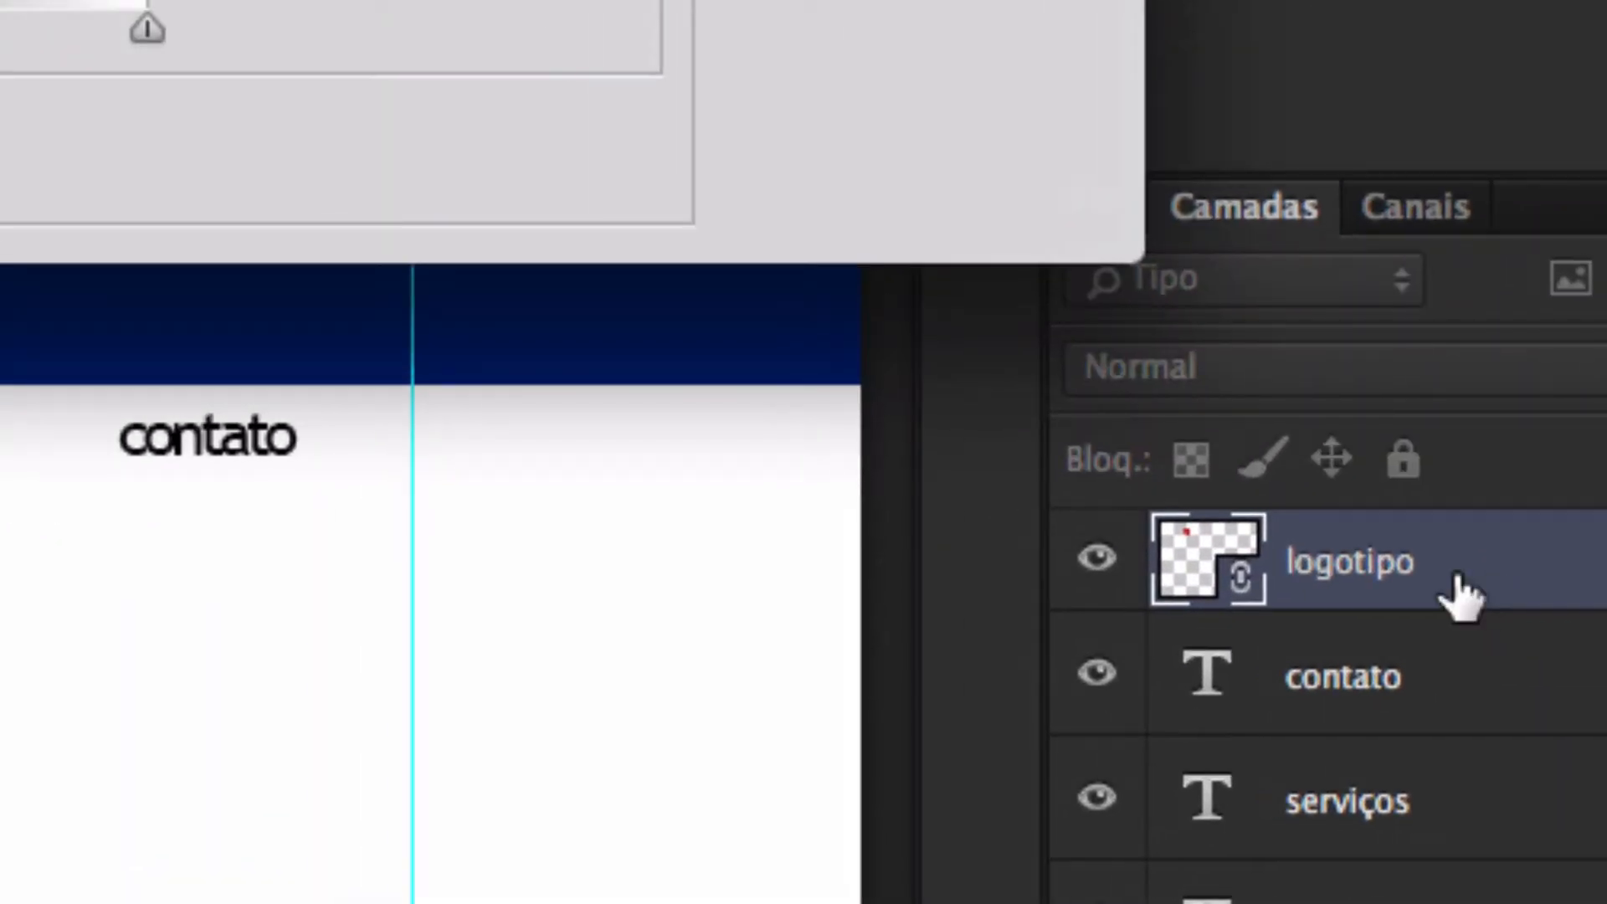
key(Escape)
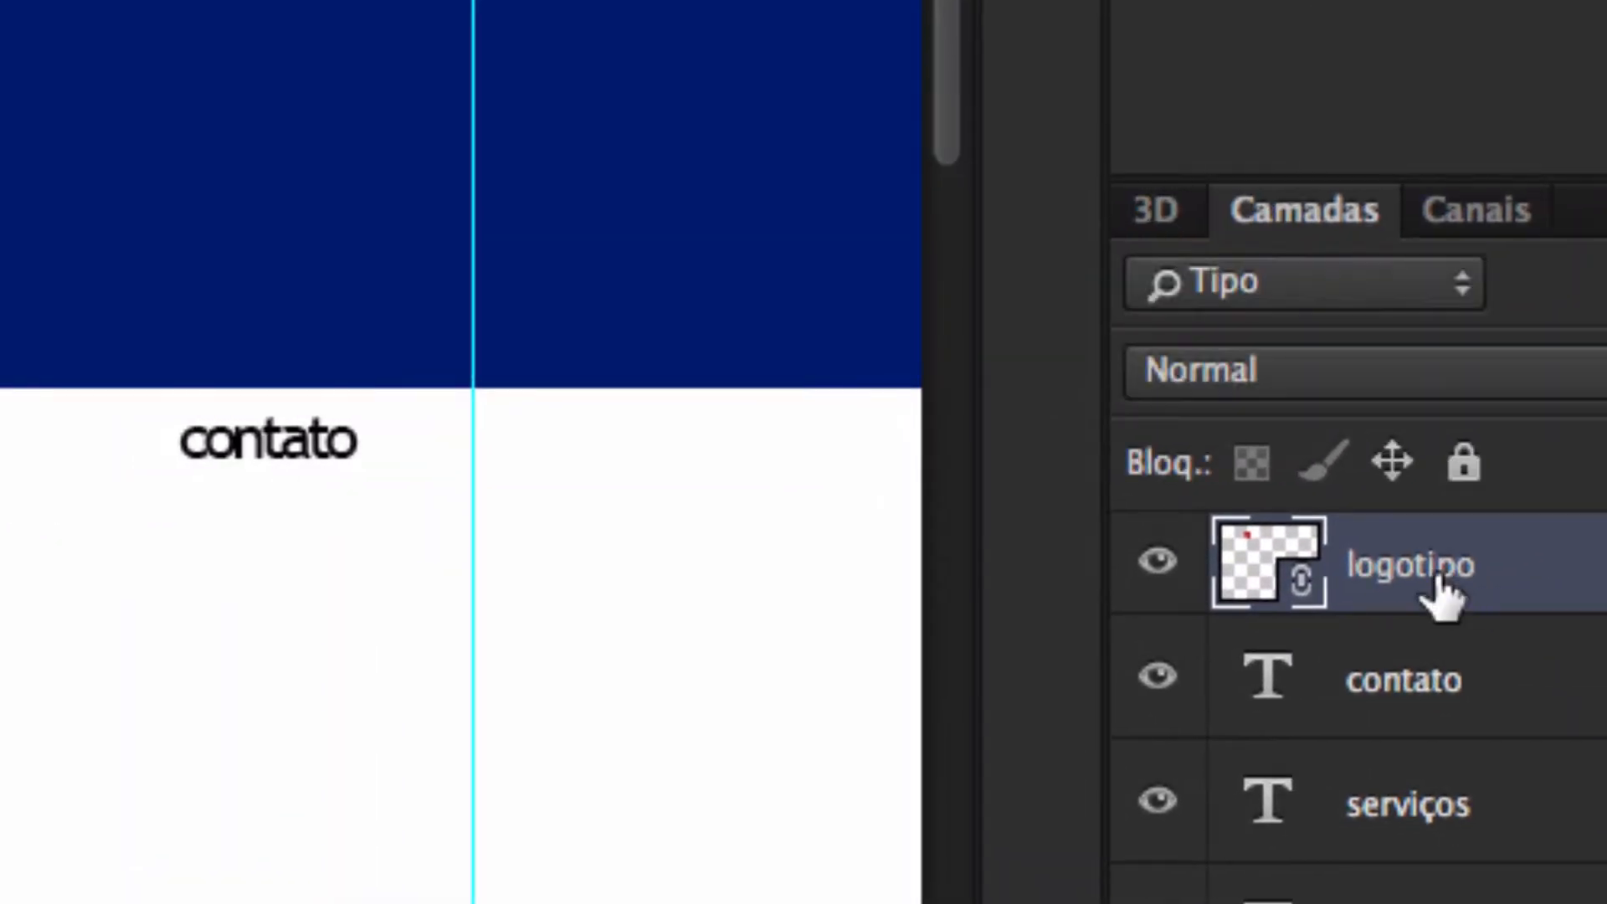
double_click(1433, 576)
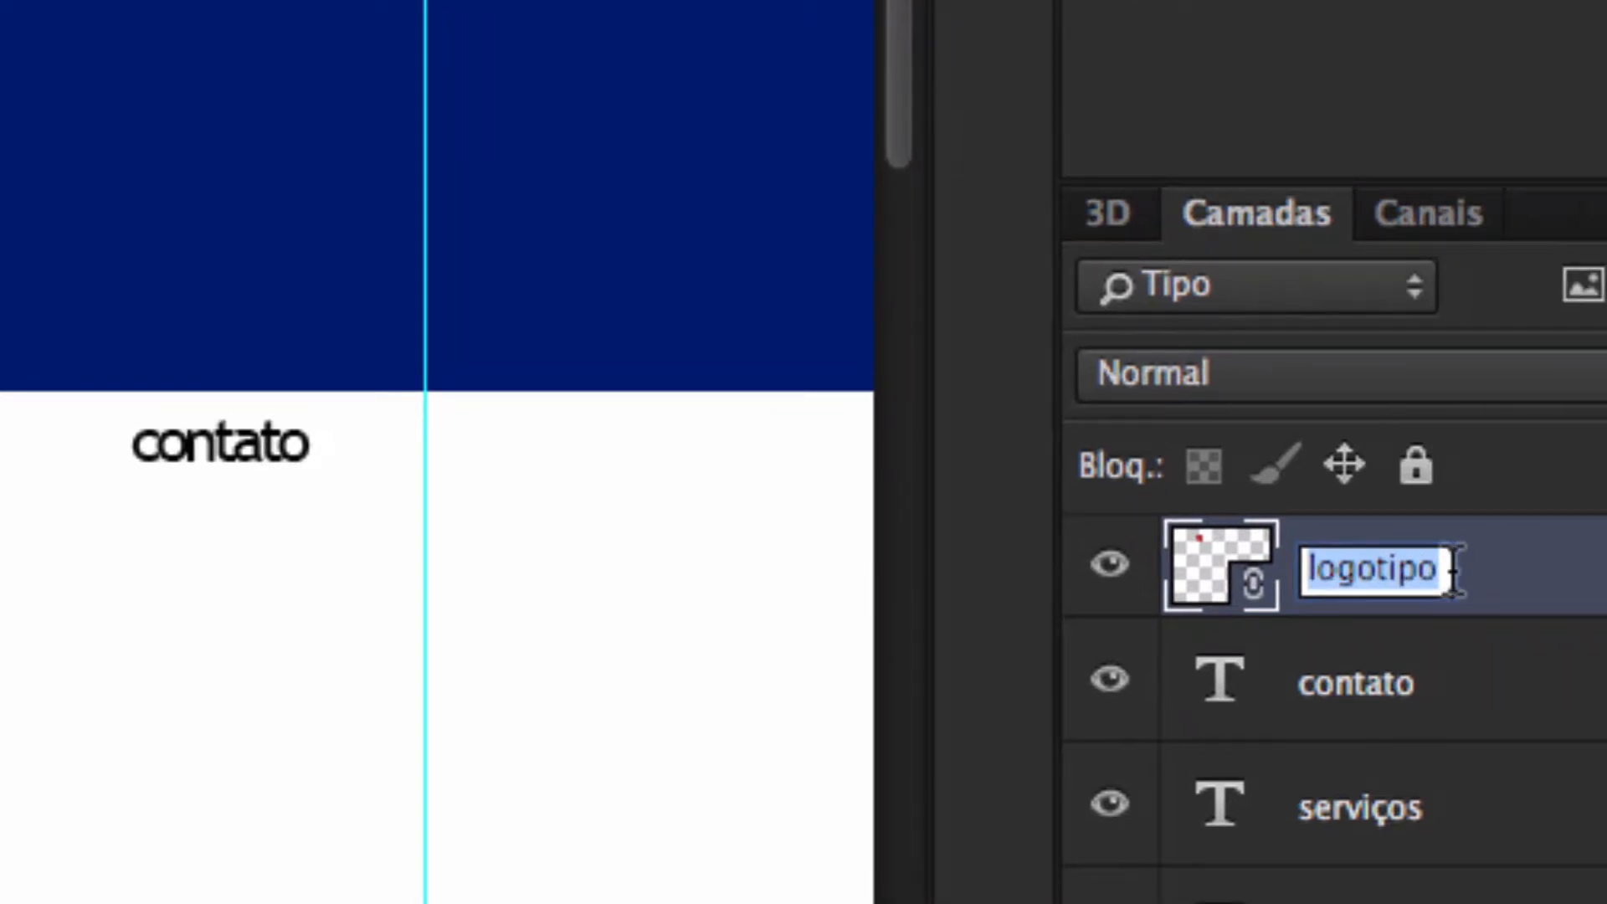
click(1493, 568)
text(.jpg)
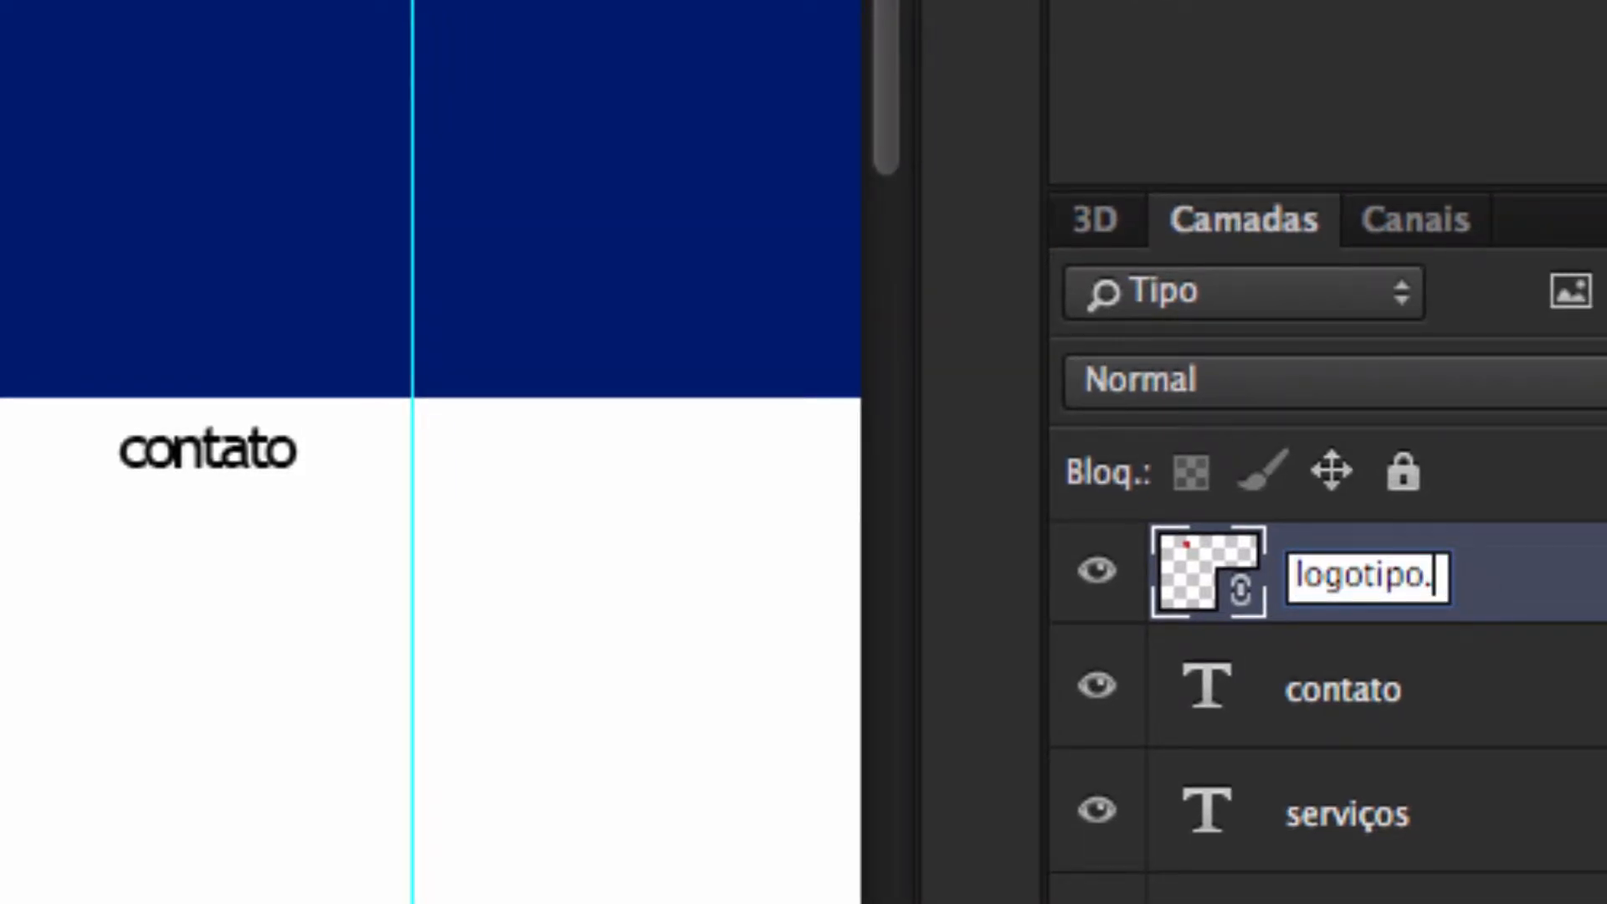
key(BackSpace)
key(BackSpace)
key(BackSpace)
text(png)
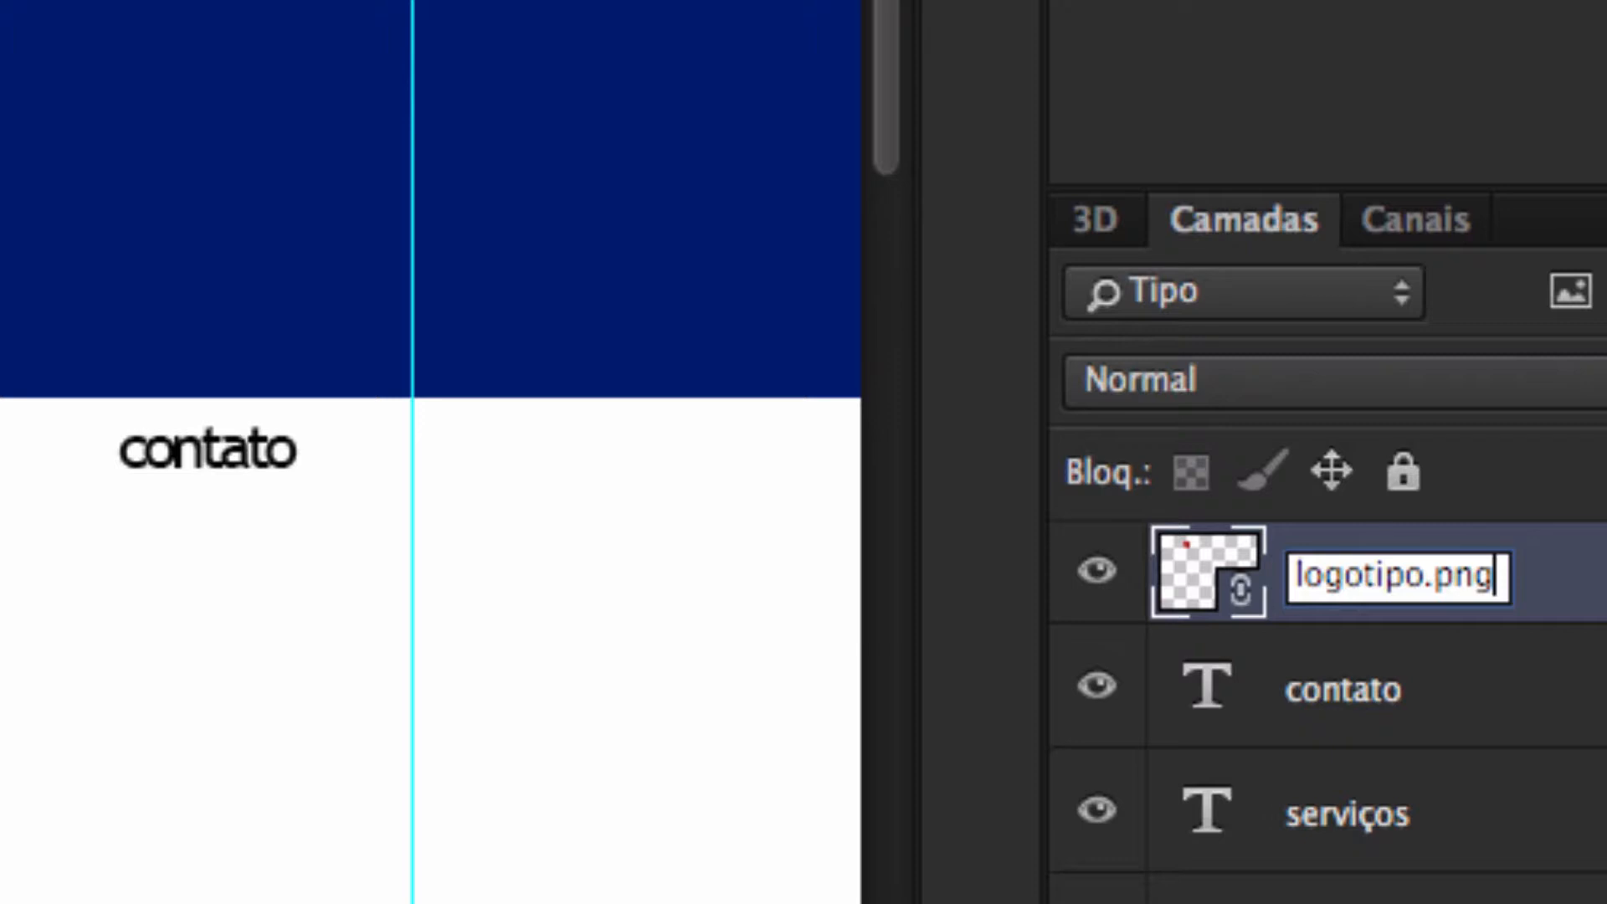
key(Return)
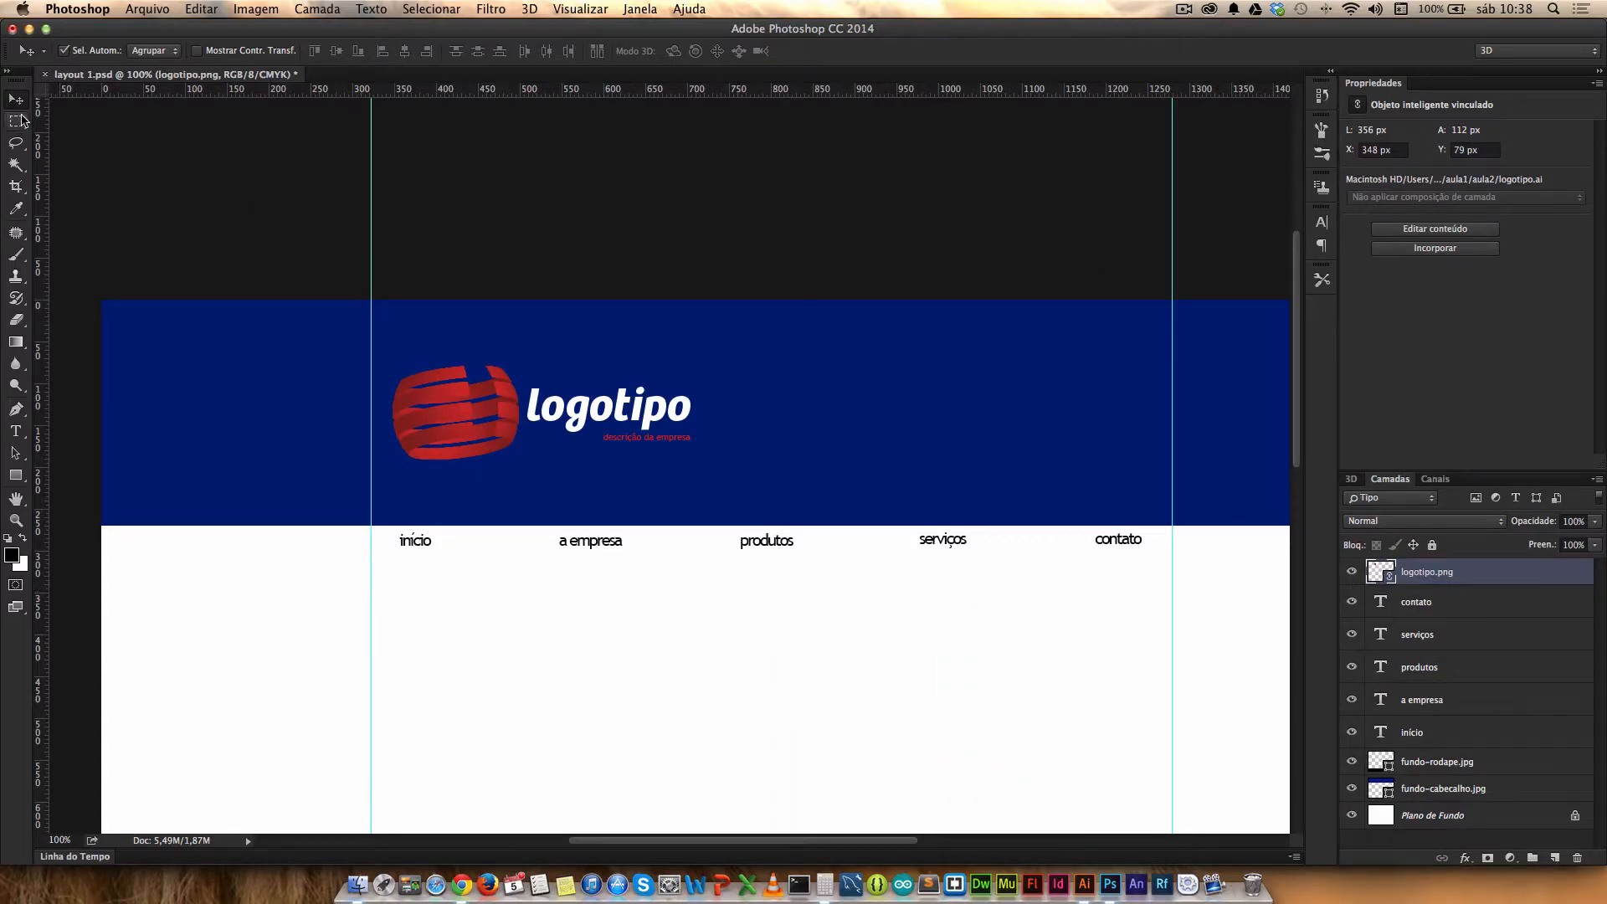
click(824, 638)
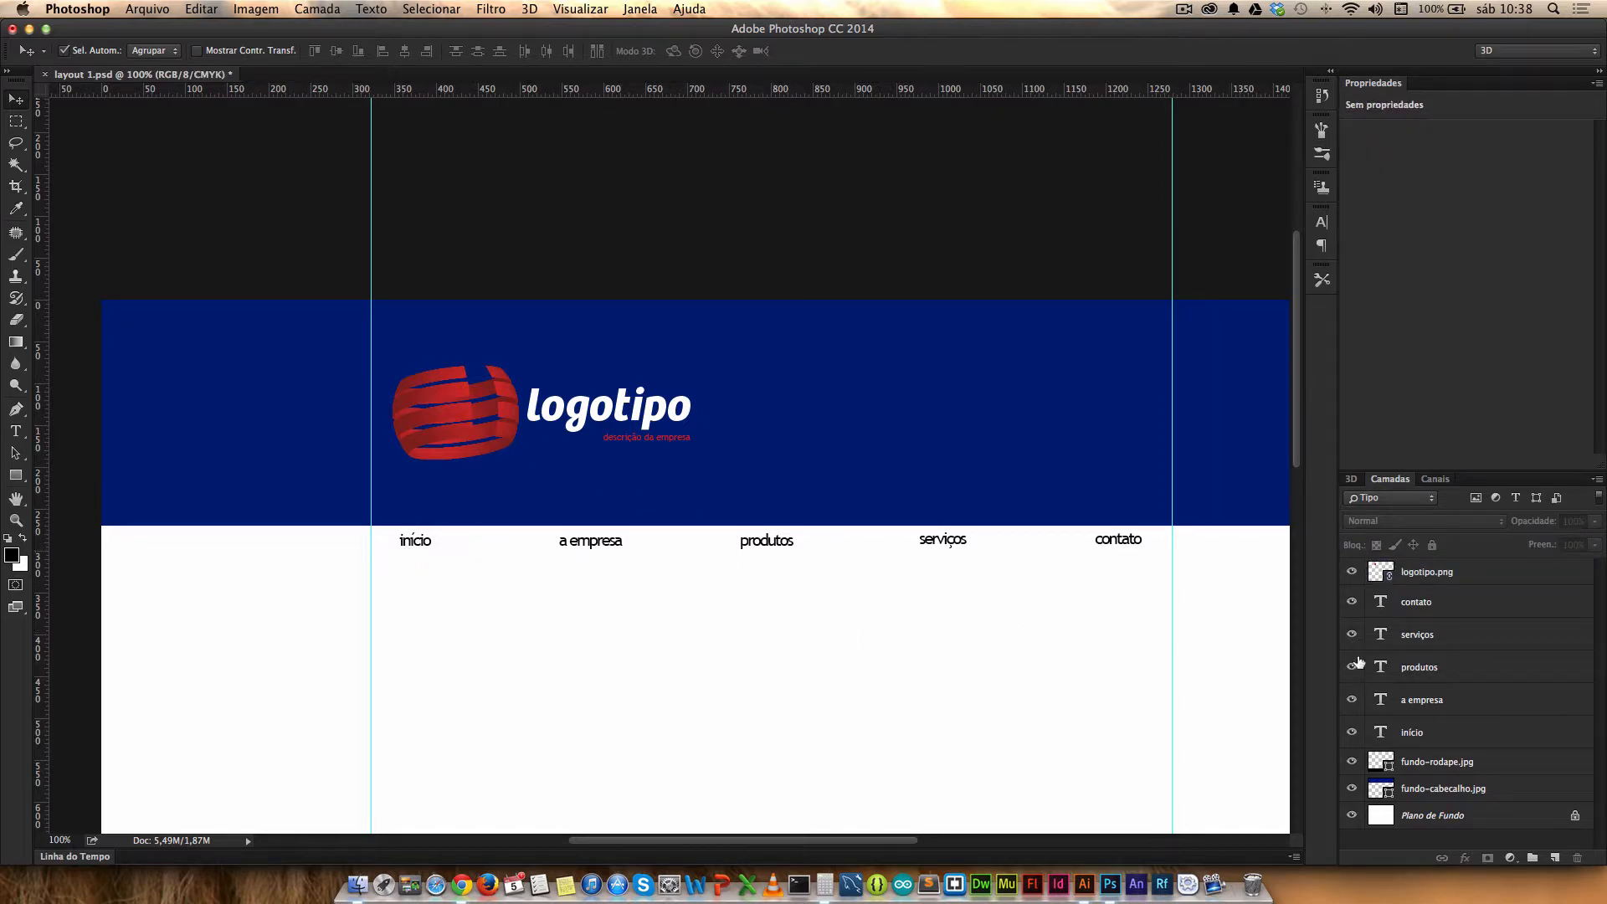
Step: Review the whole layout and how the footer and header background layers are built and named
click(1466, 768)
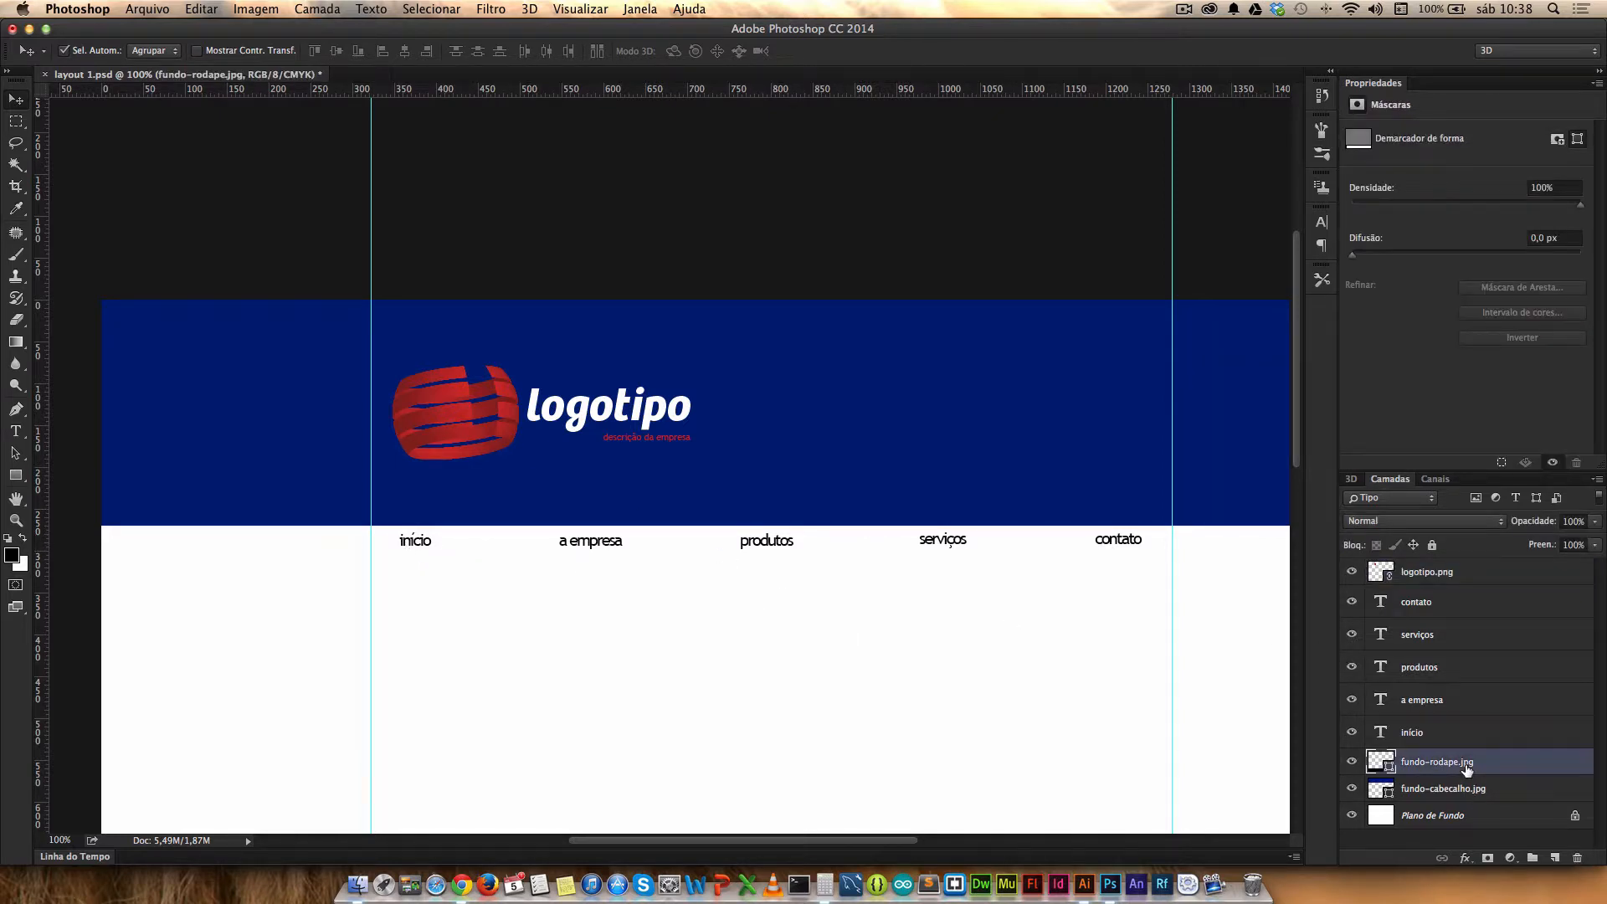
key(super+minus)
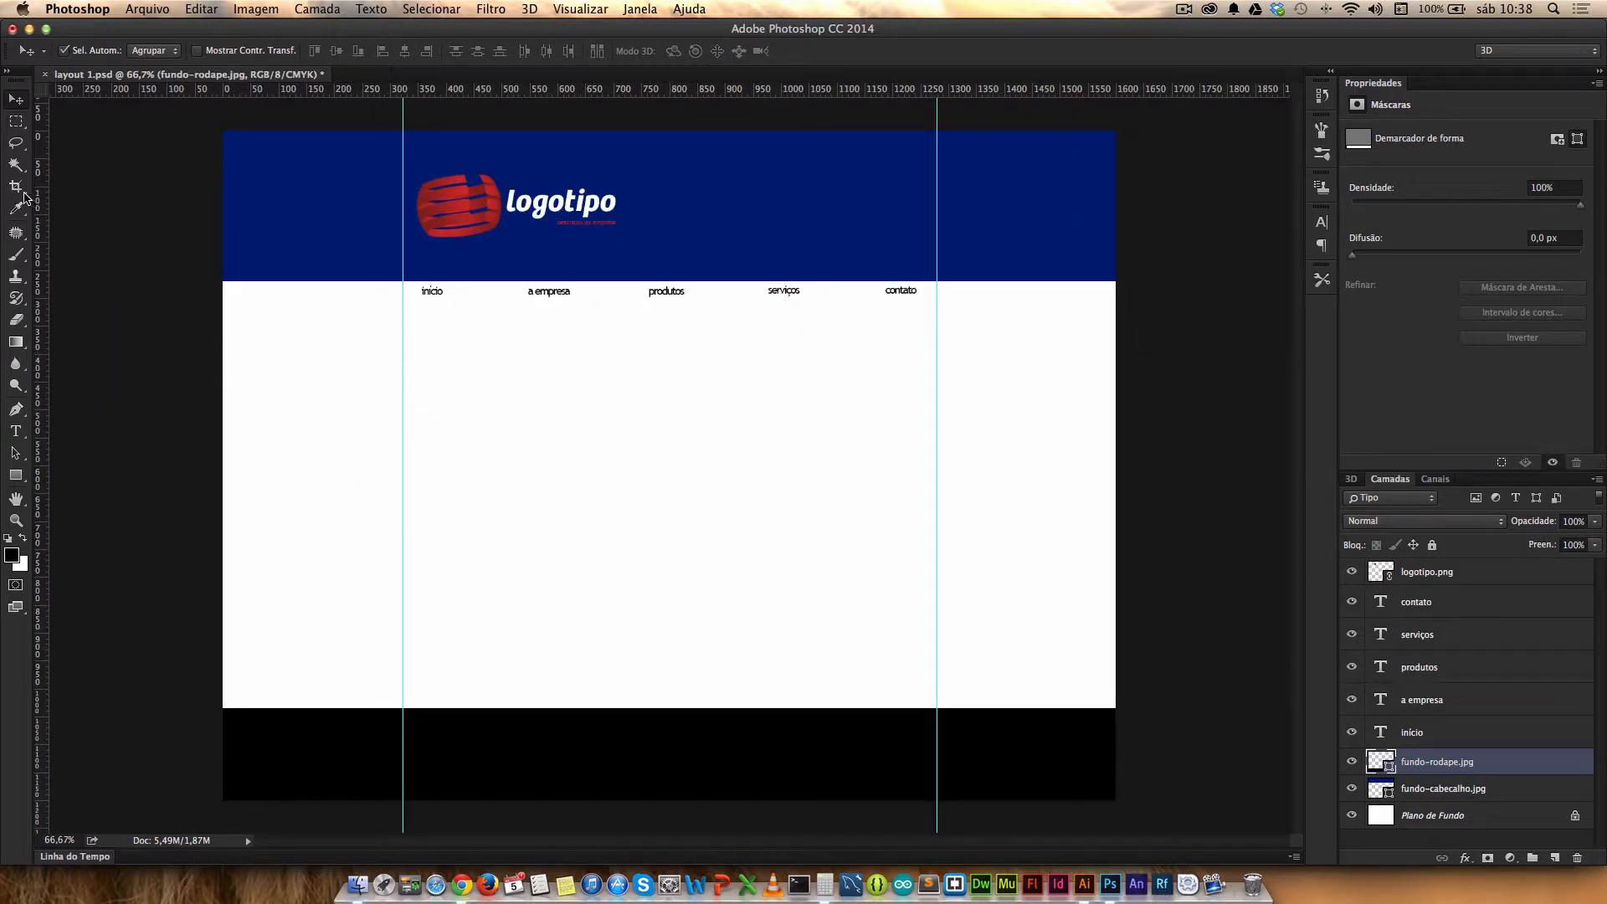
click(16, 475)
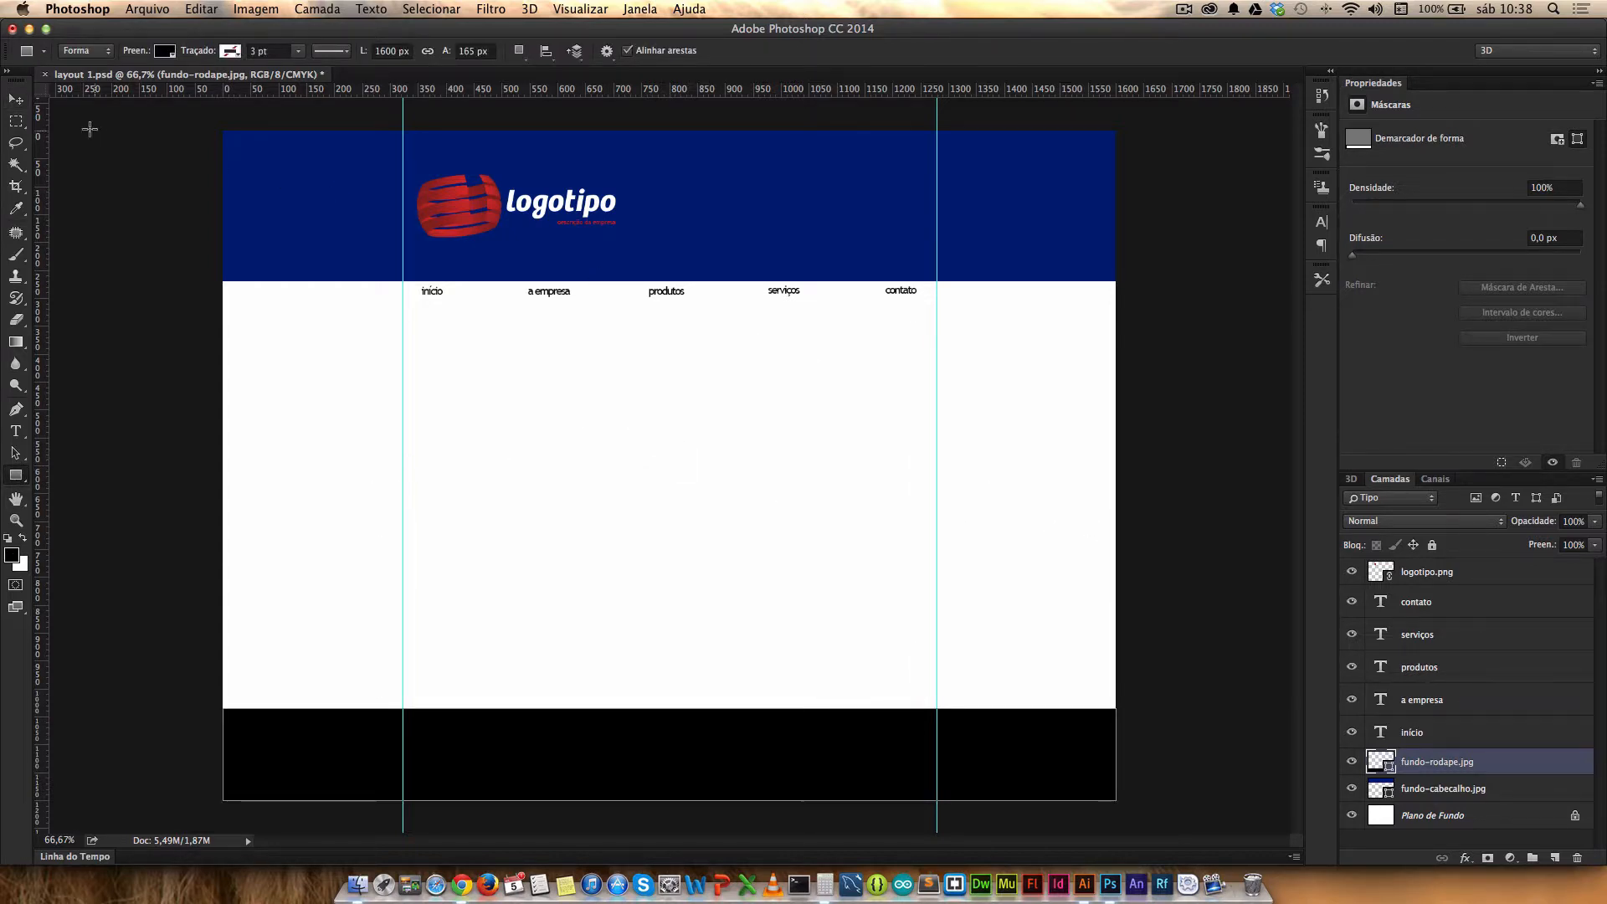
click(16, 98)
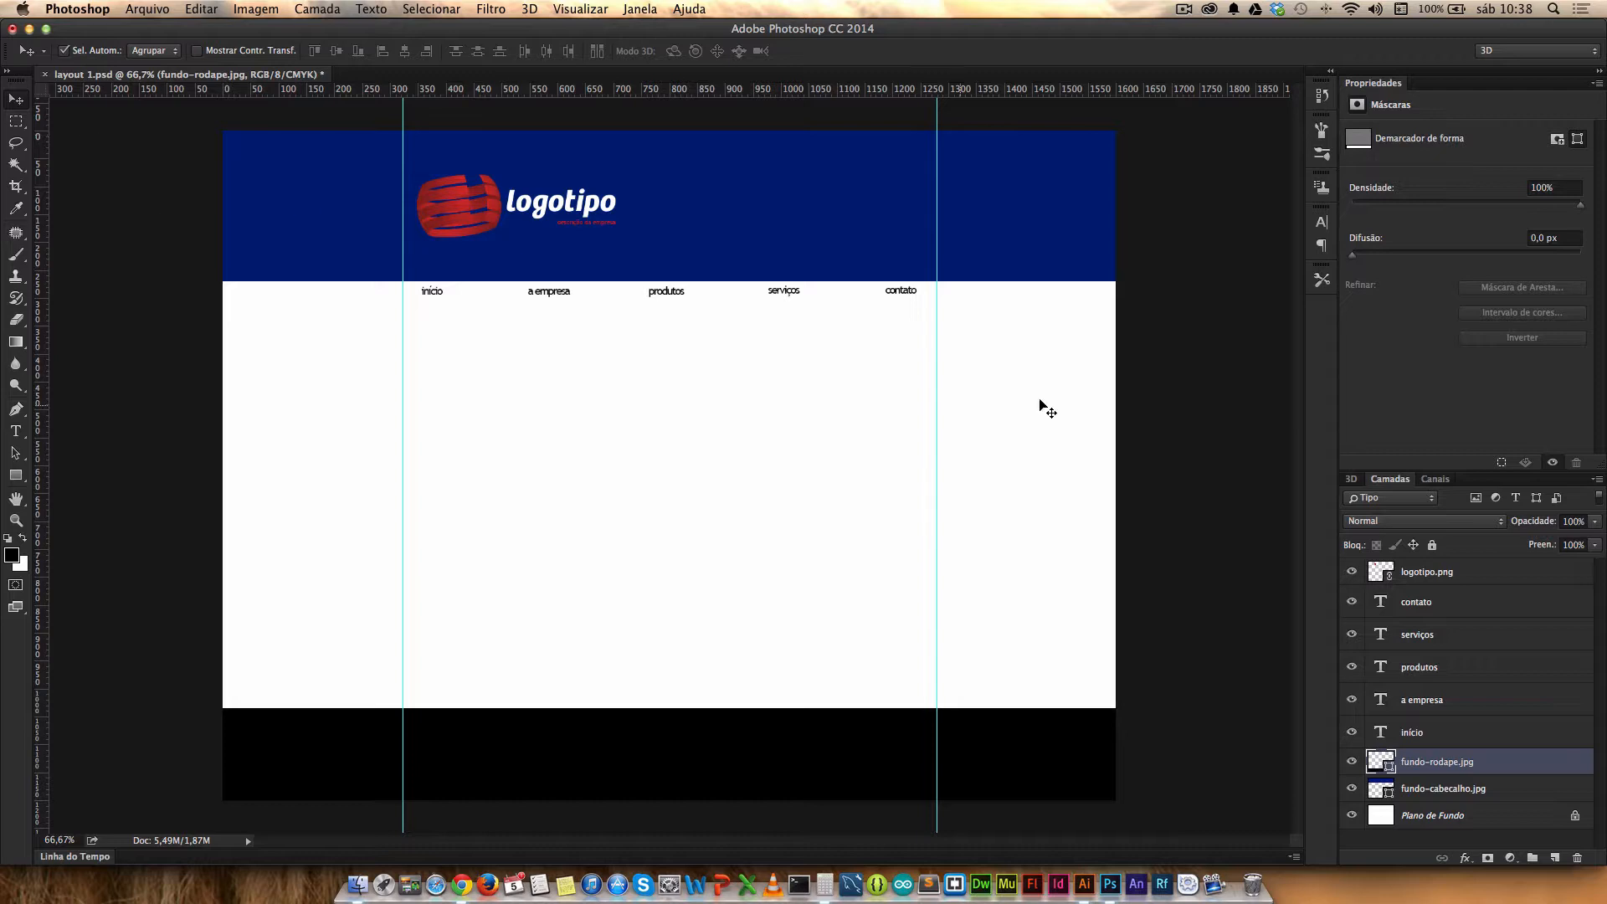
click(1461, 789)
click(1461, 771)
click(1436, 788)
click(1436, 767)
click(1438, 604)
click(1427, 573)
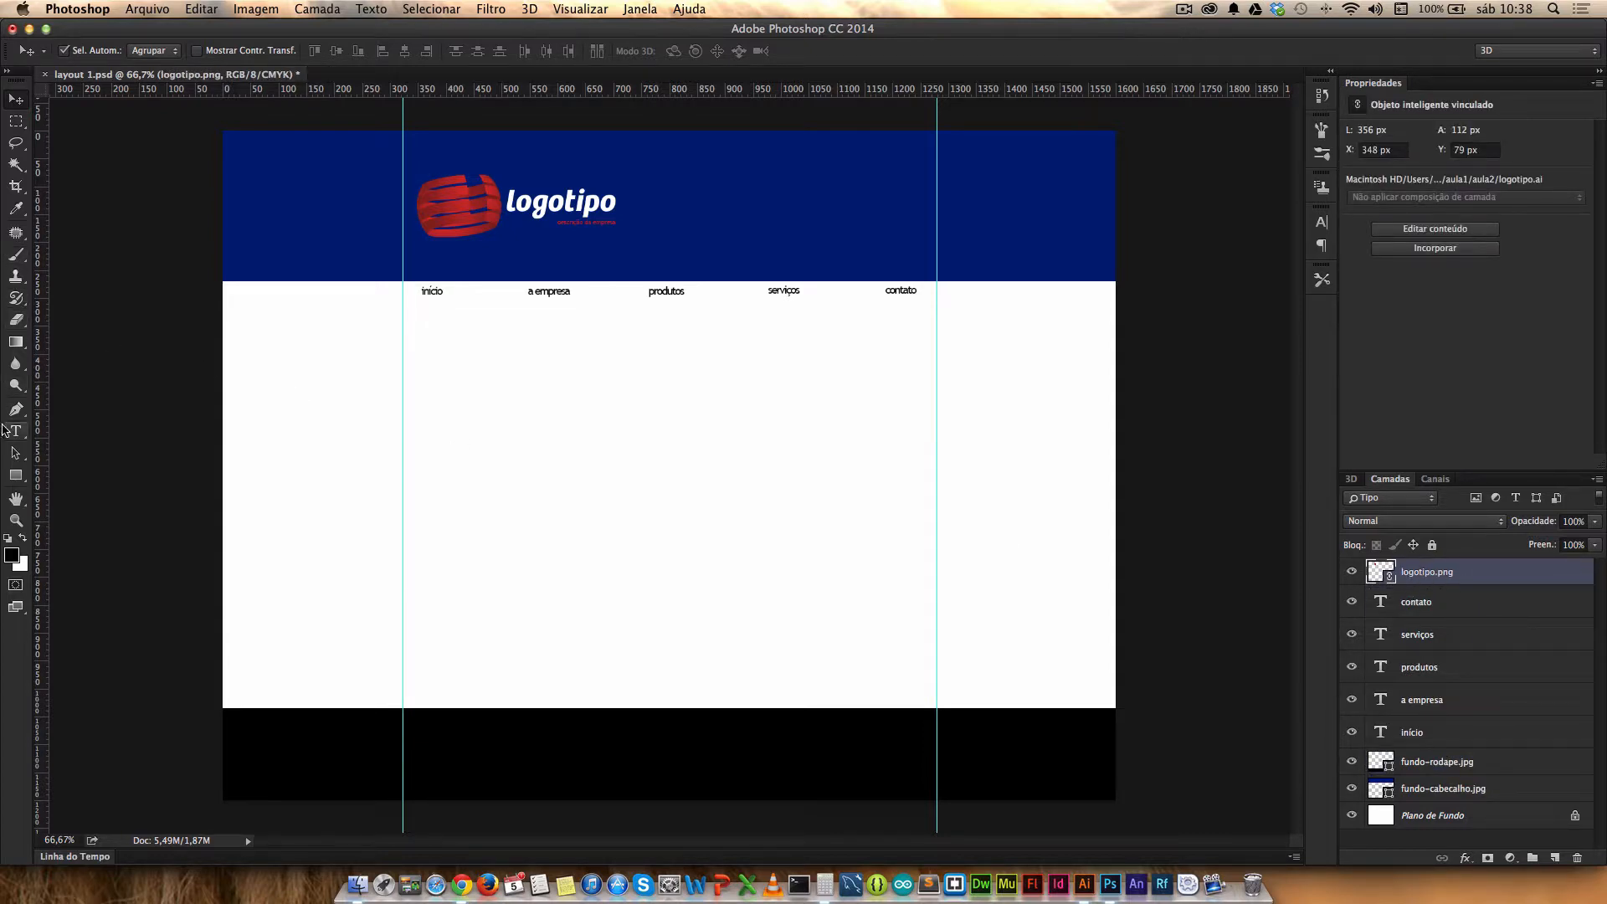
click(16, 474)
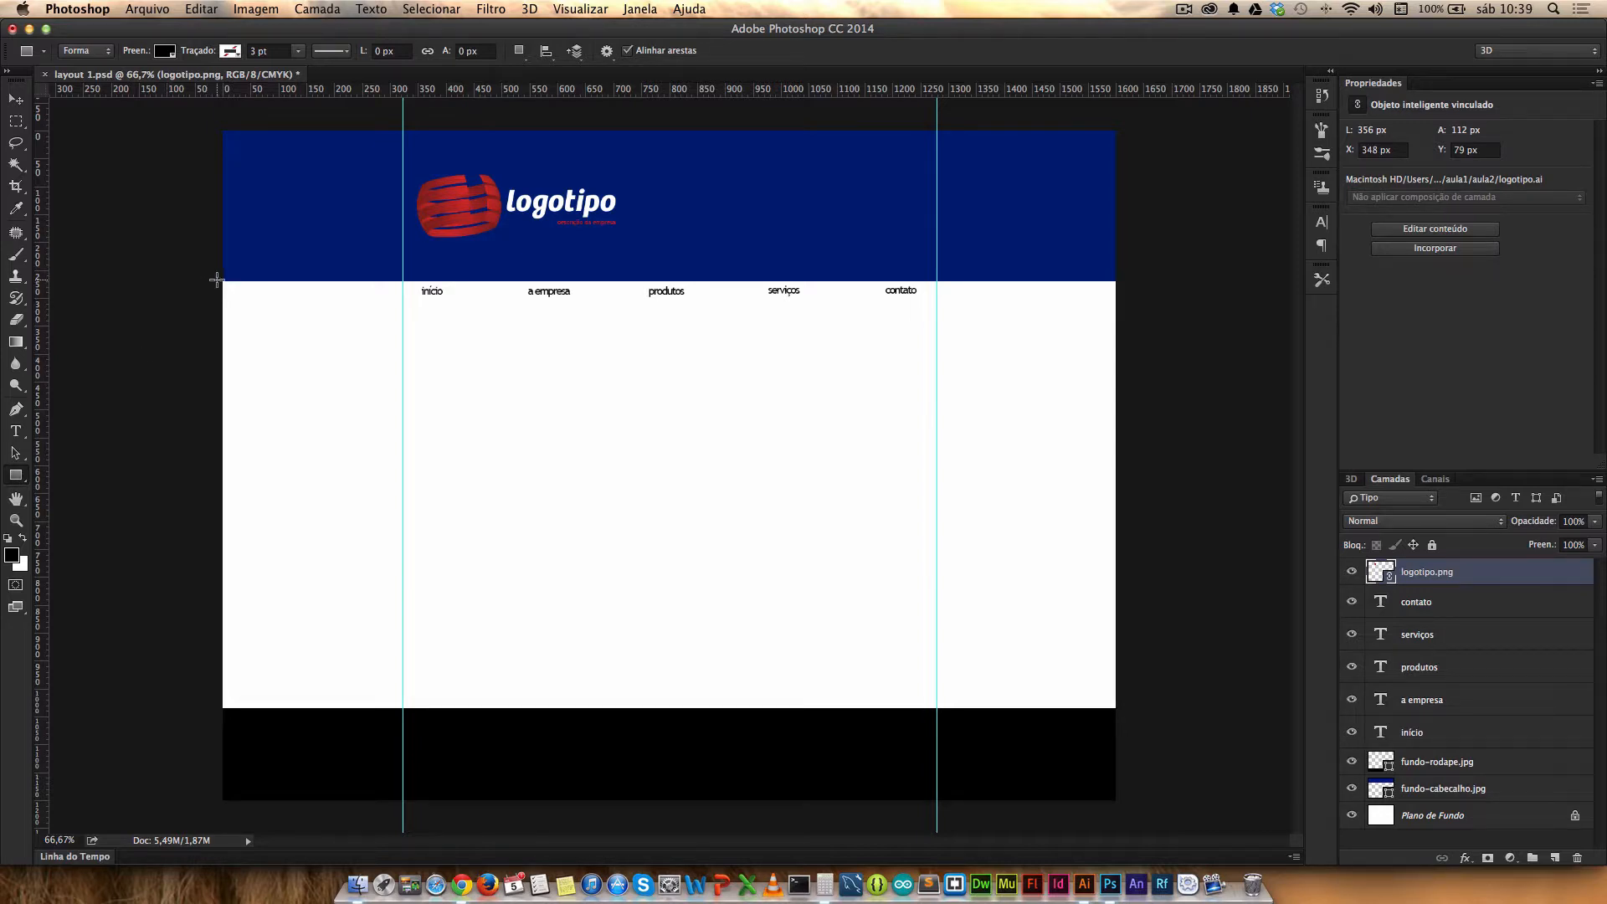
drag(217, 280, 1122, 321)
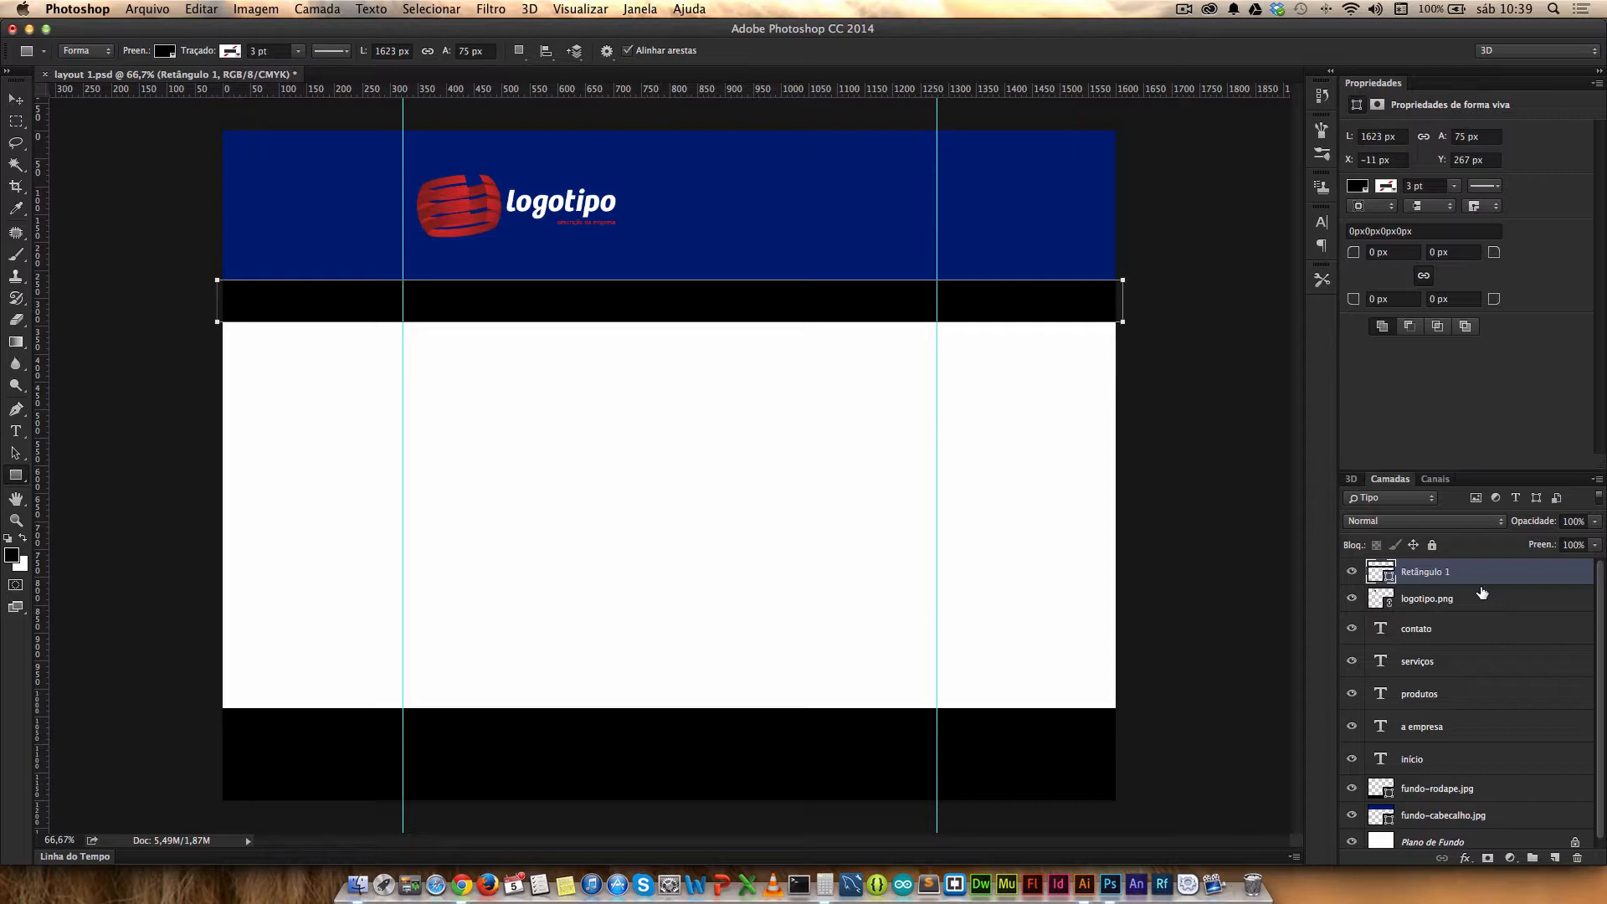
key(super+z)
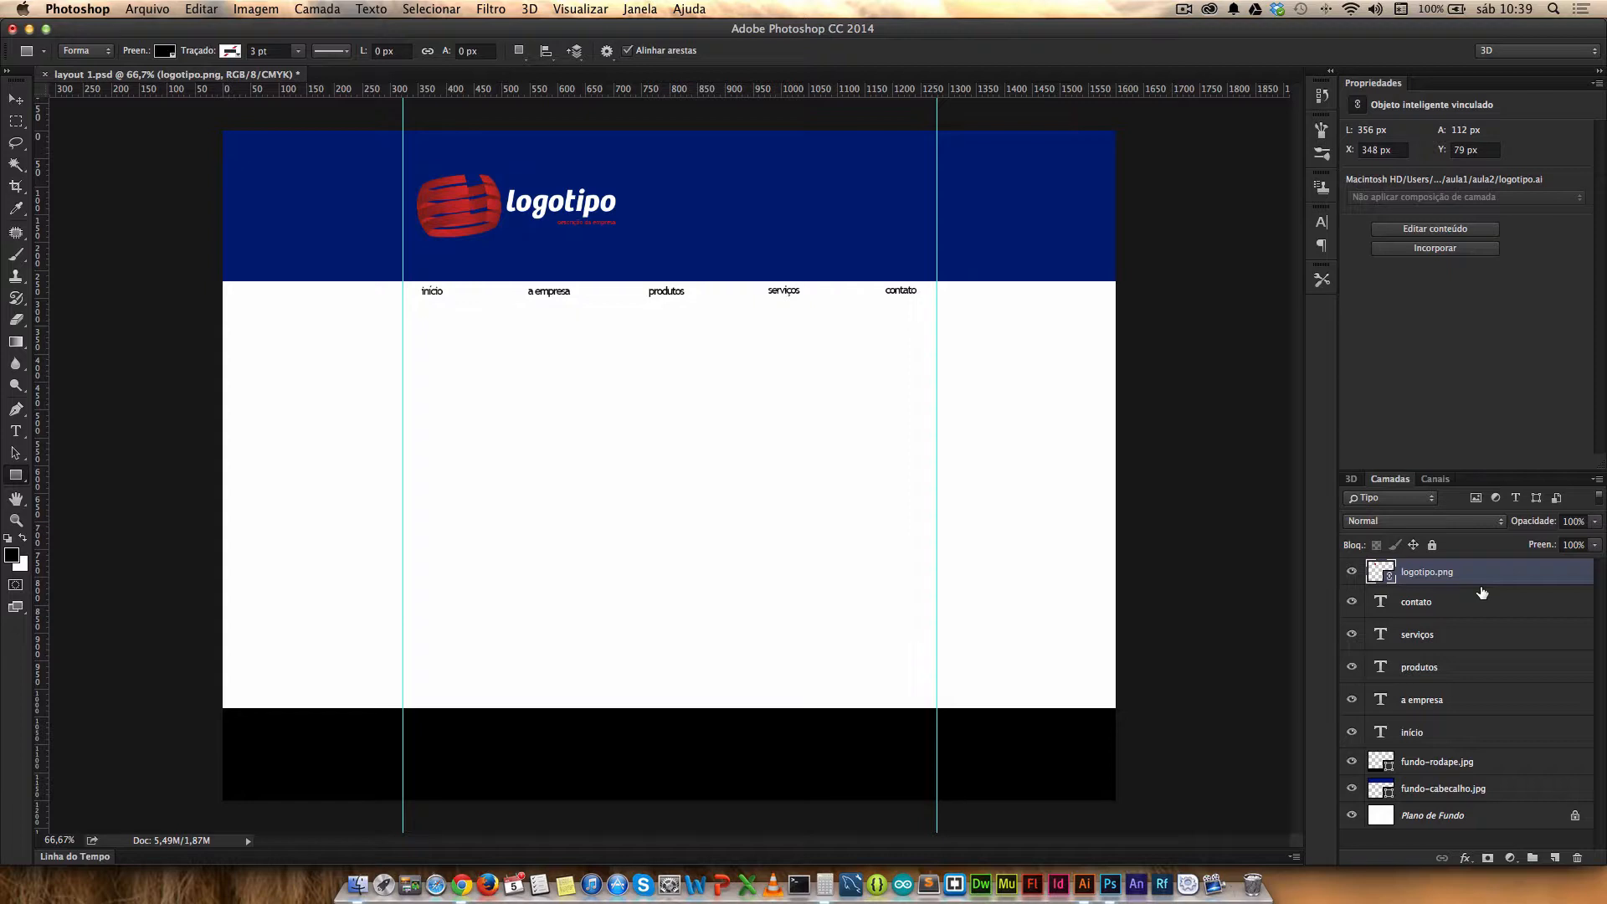
Step: Draw a full-width black menu bar about 1604 × 62 px, layered just above fundo-rodape.jpg, and nudge it up 2 px against the header
click(1423, 737)
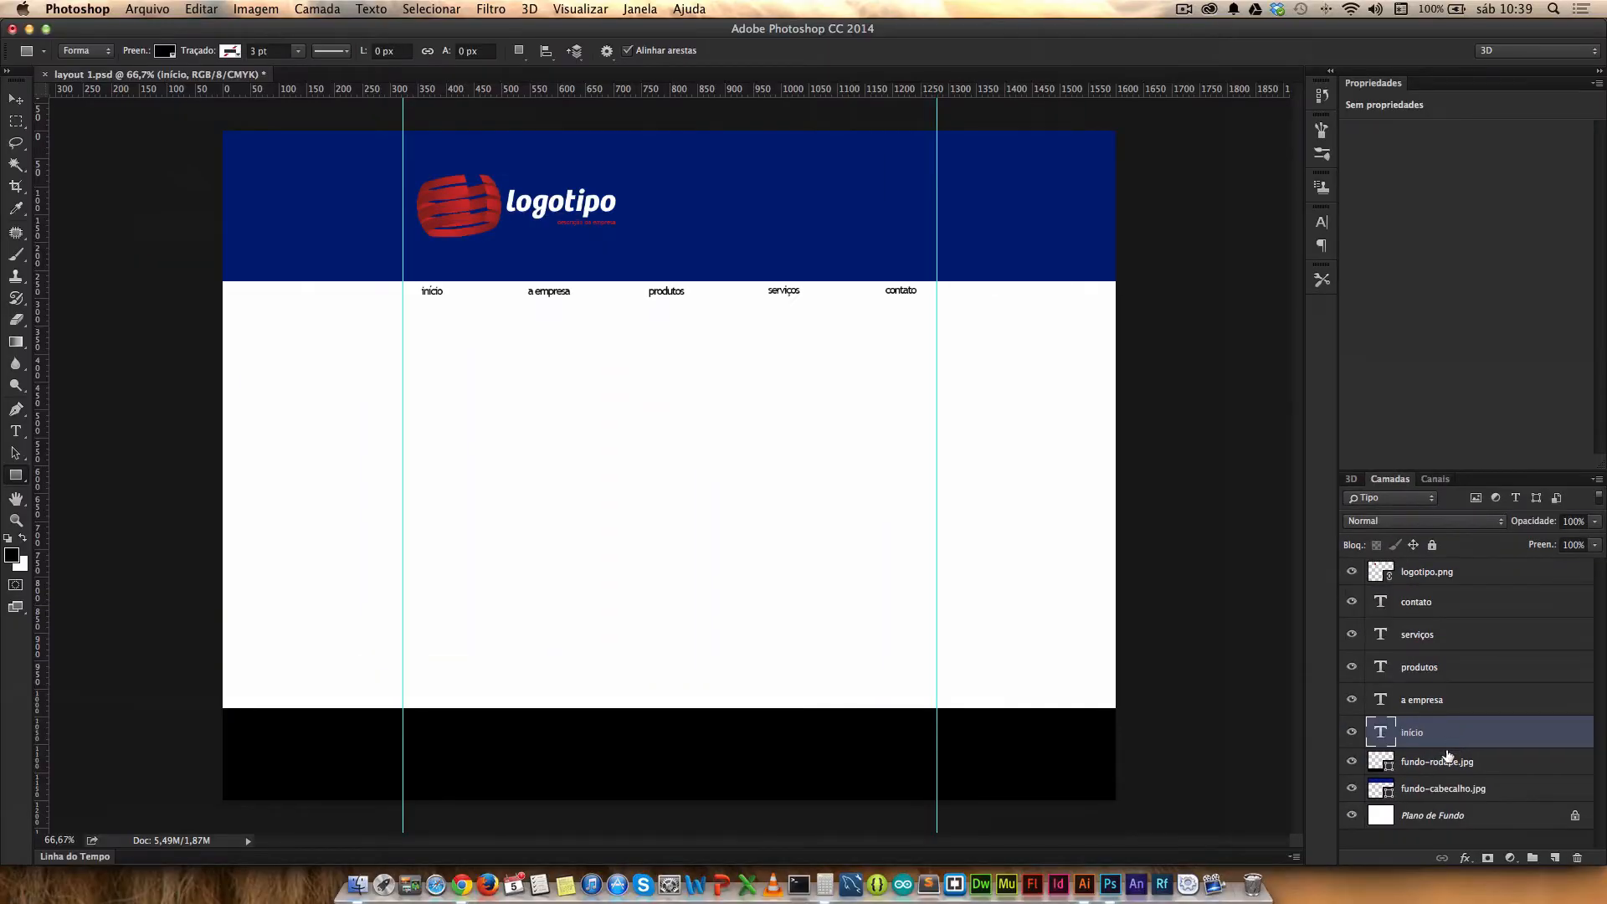
click(1422, 841)
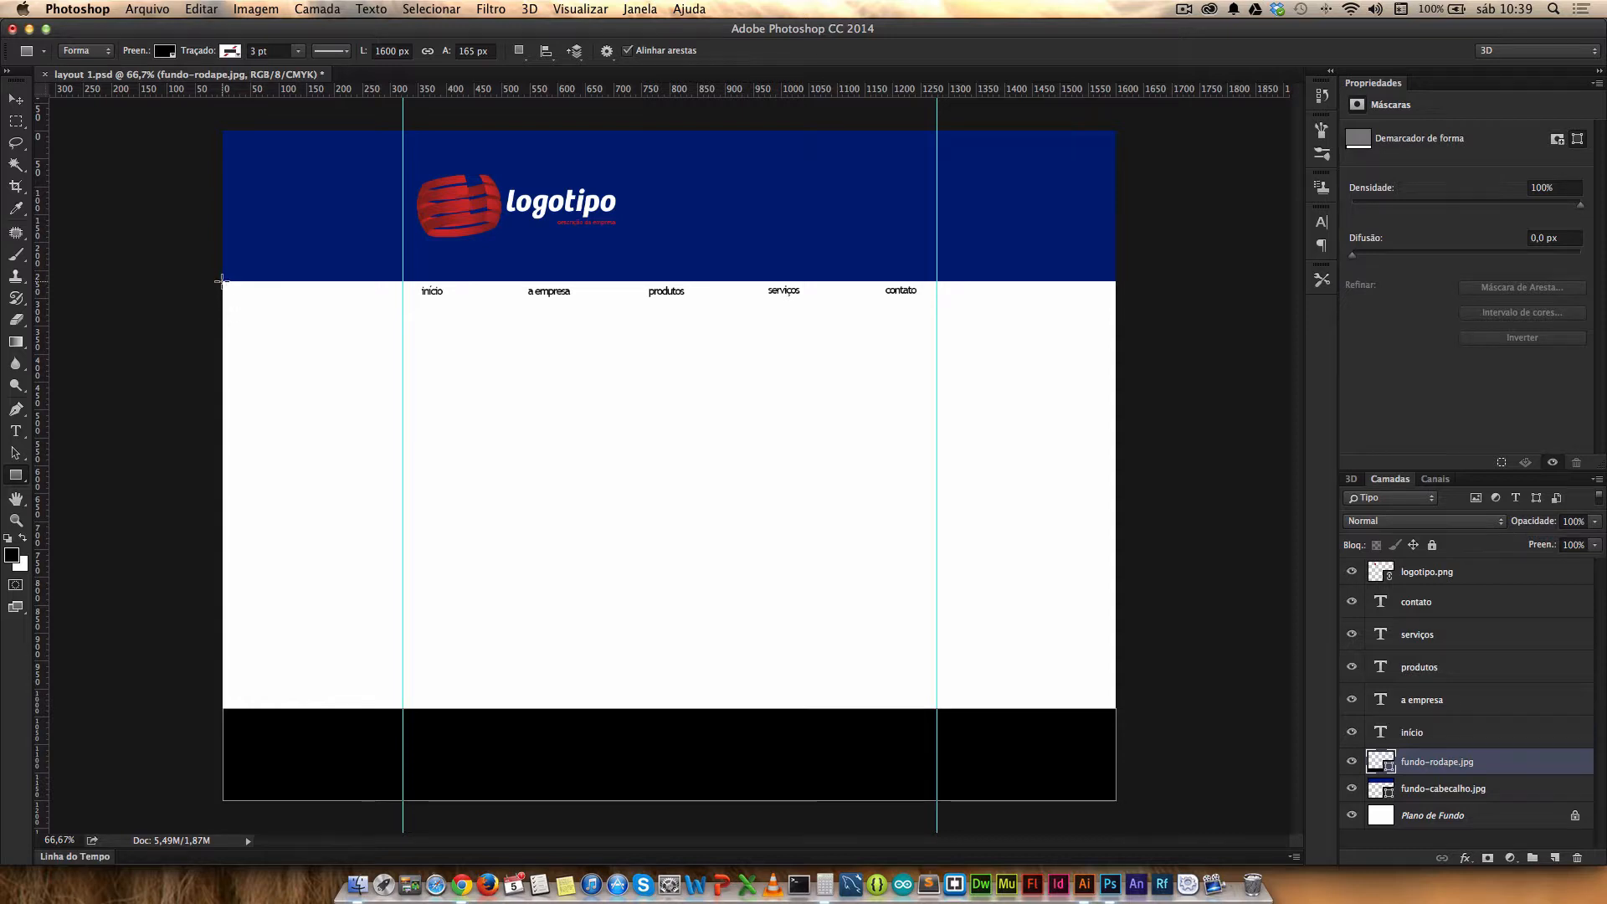
drag(222, 280, 1116, 316)
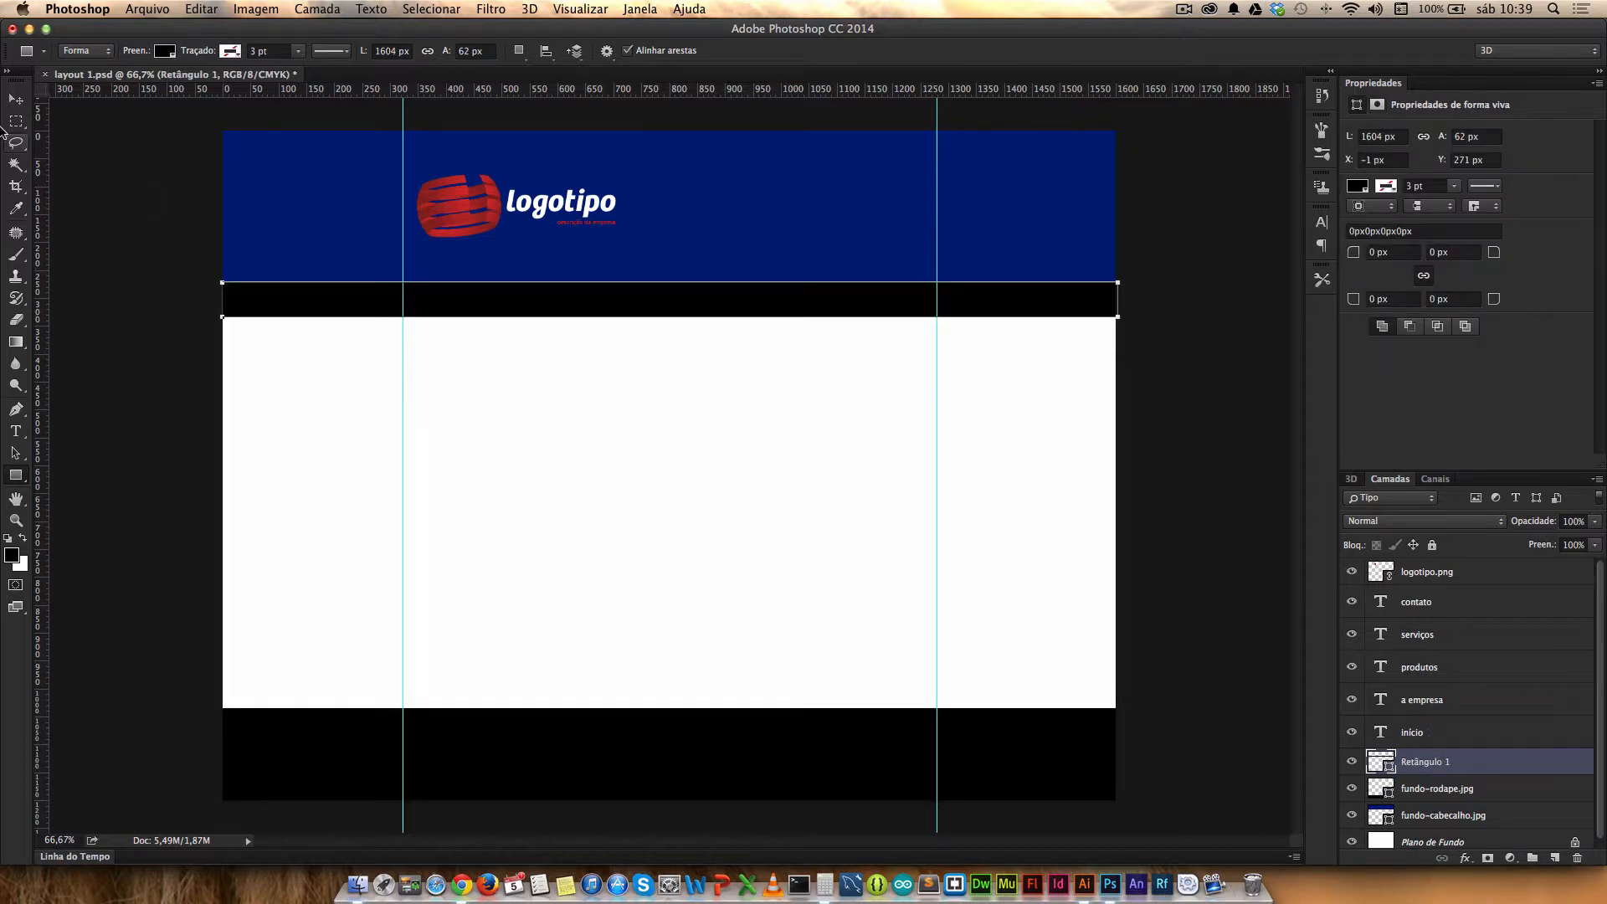
click(16, 101)
key(Up)
key(Up)
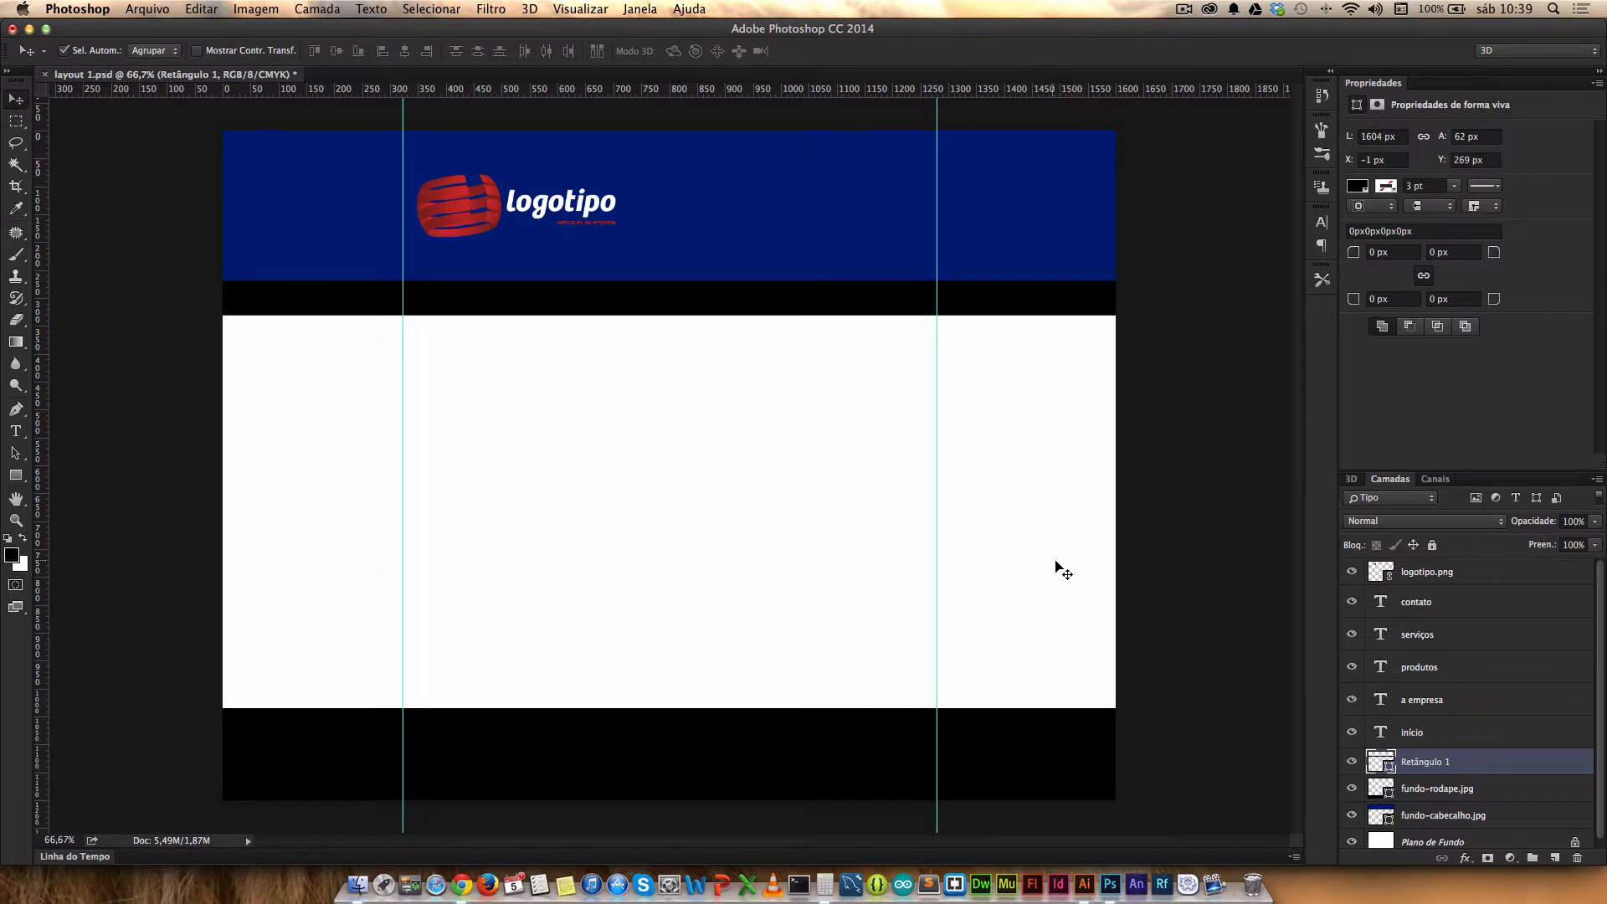
Step: Select the five menu text layers from início to contato and set their text color to white
click(1426, 734)
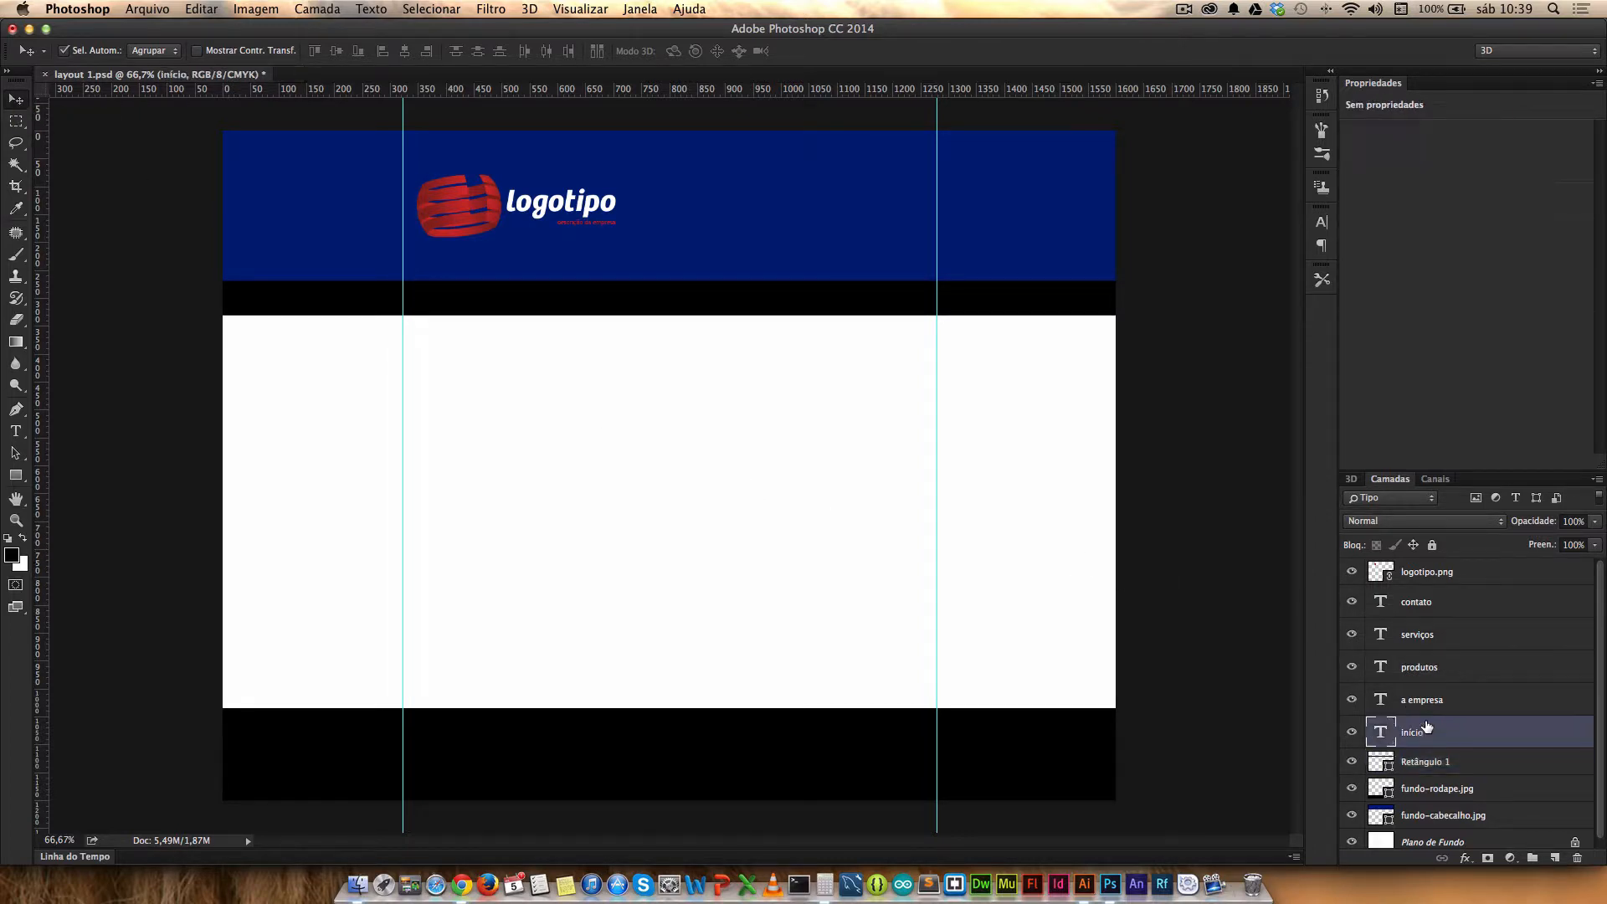
shift+click(1439, 612)
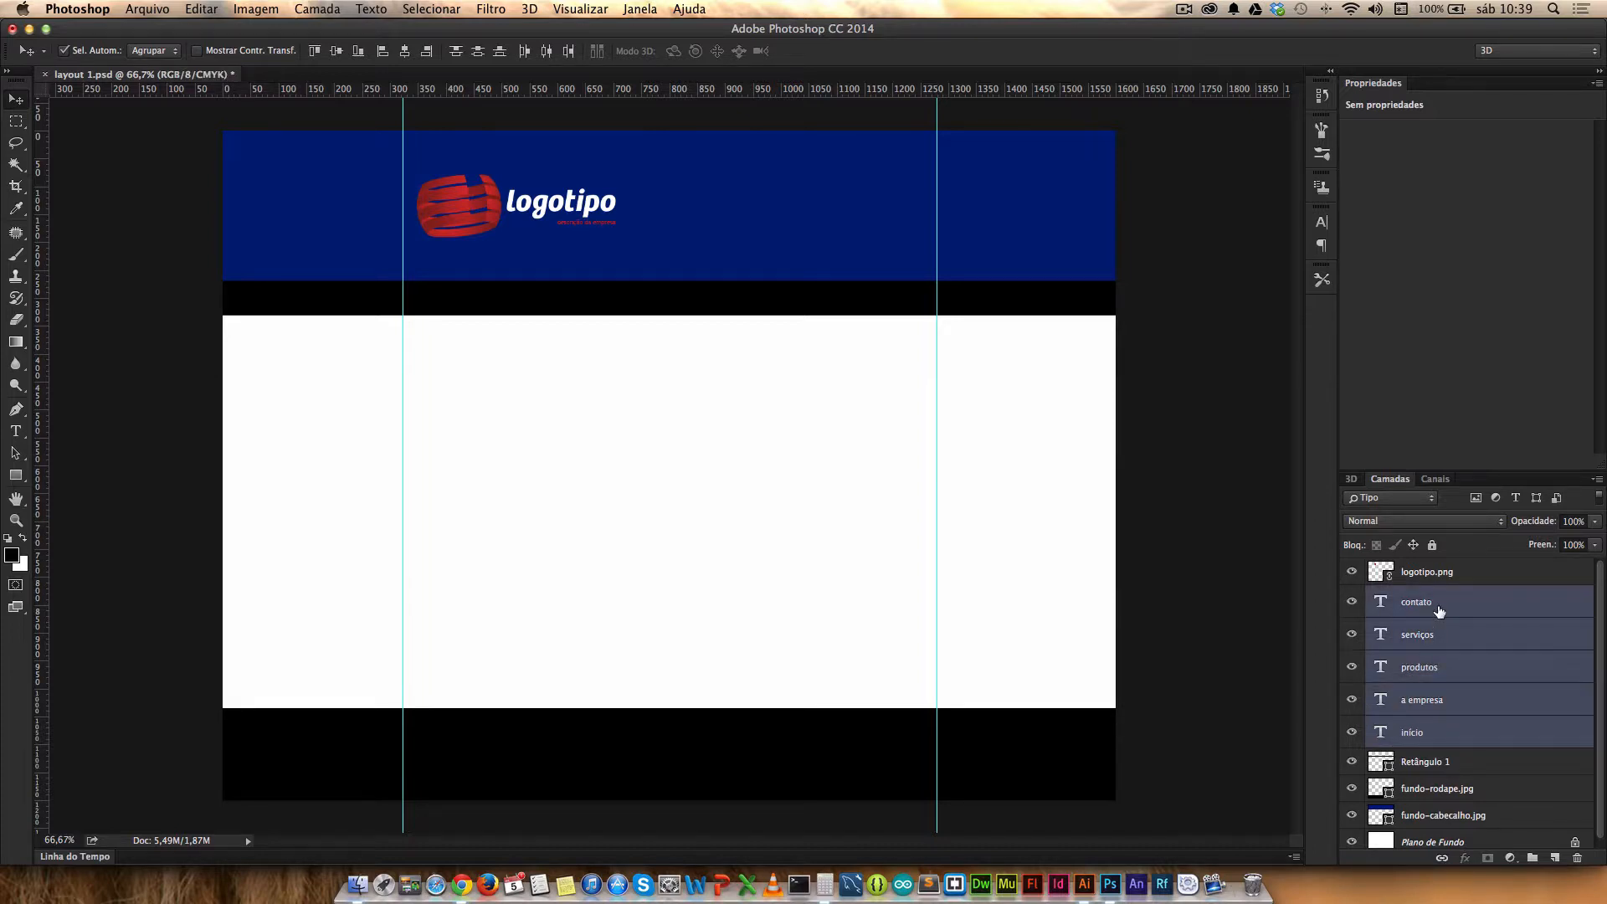
click(1321, 224)
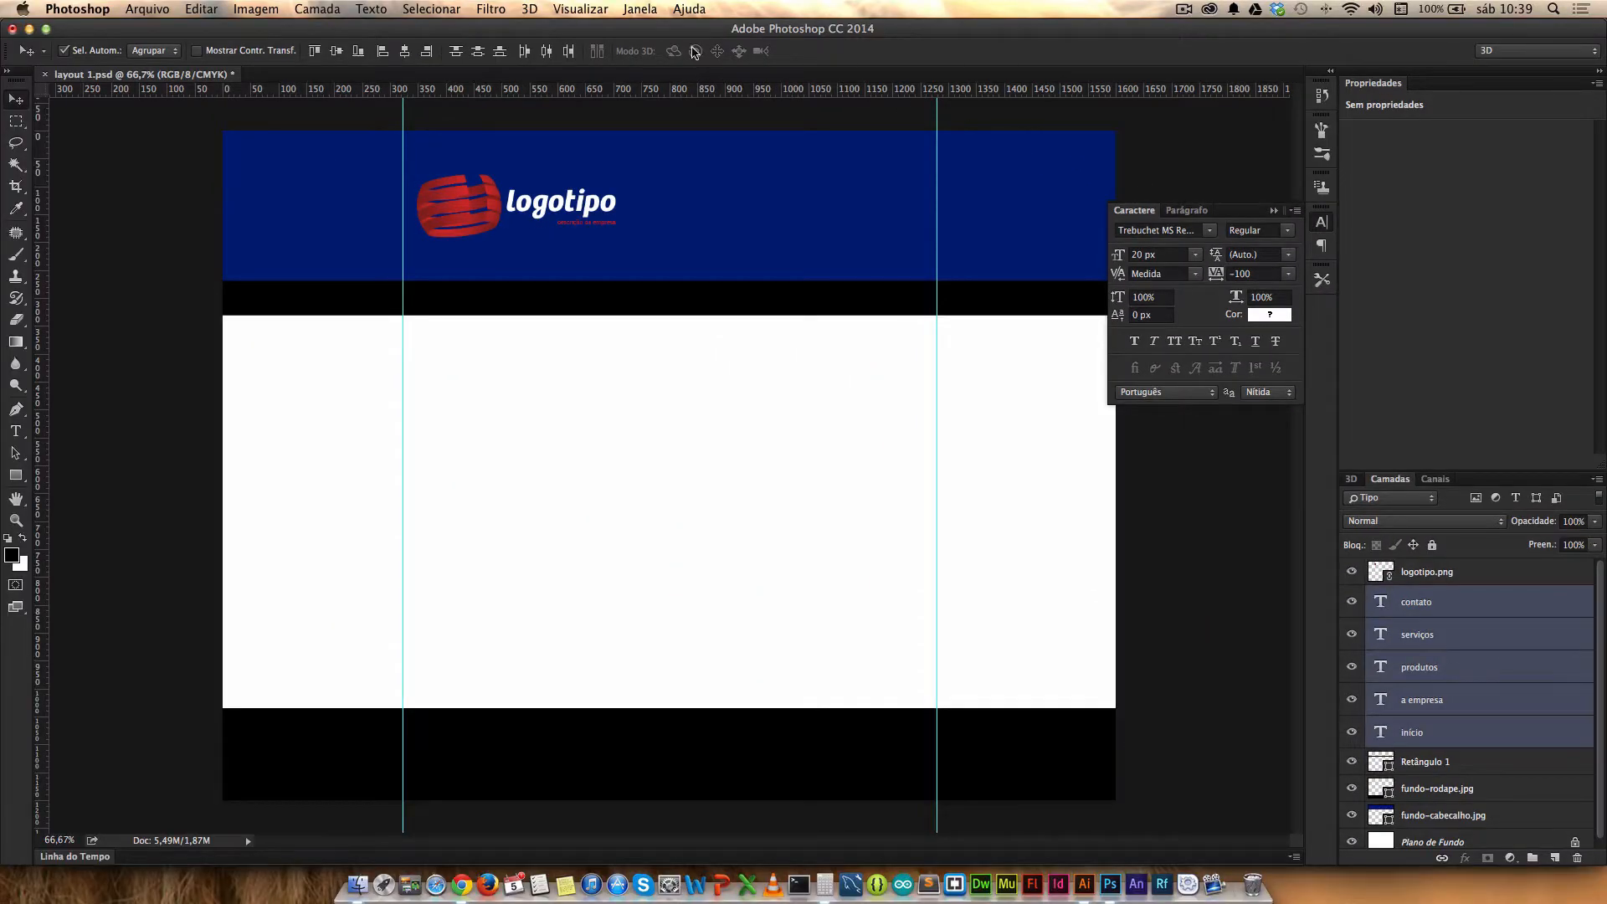
click(641, 9)
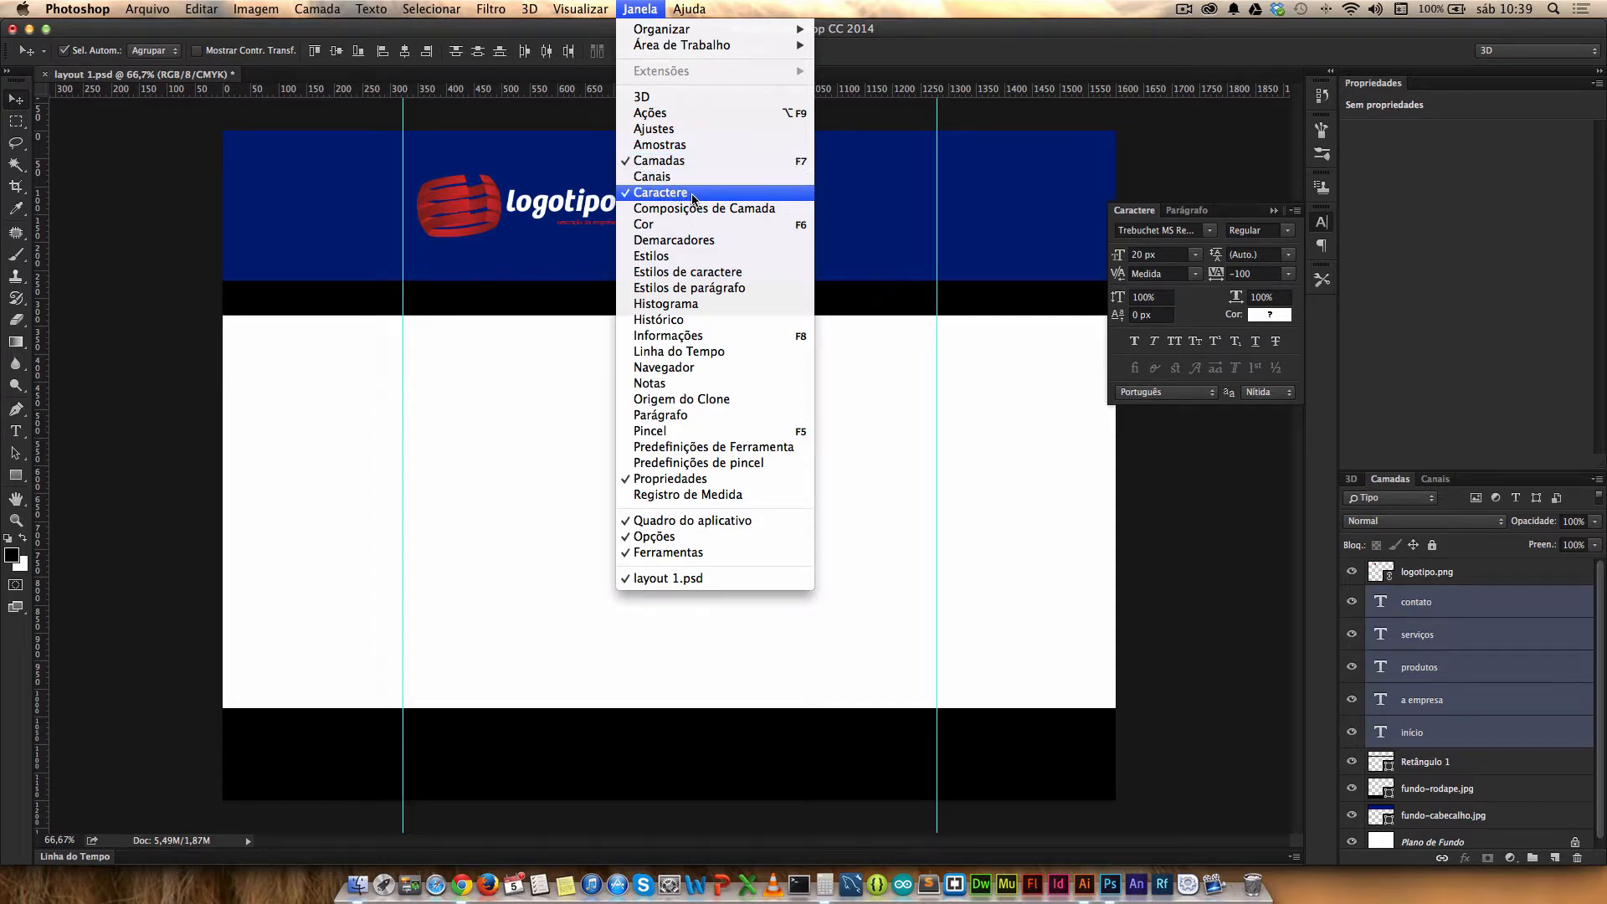
click(1211, 316)
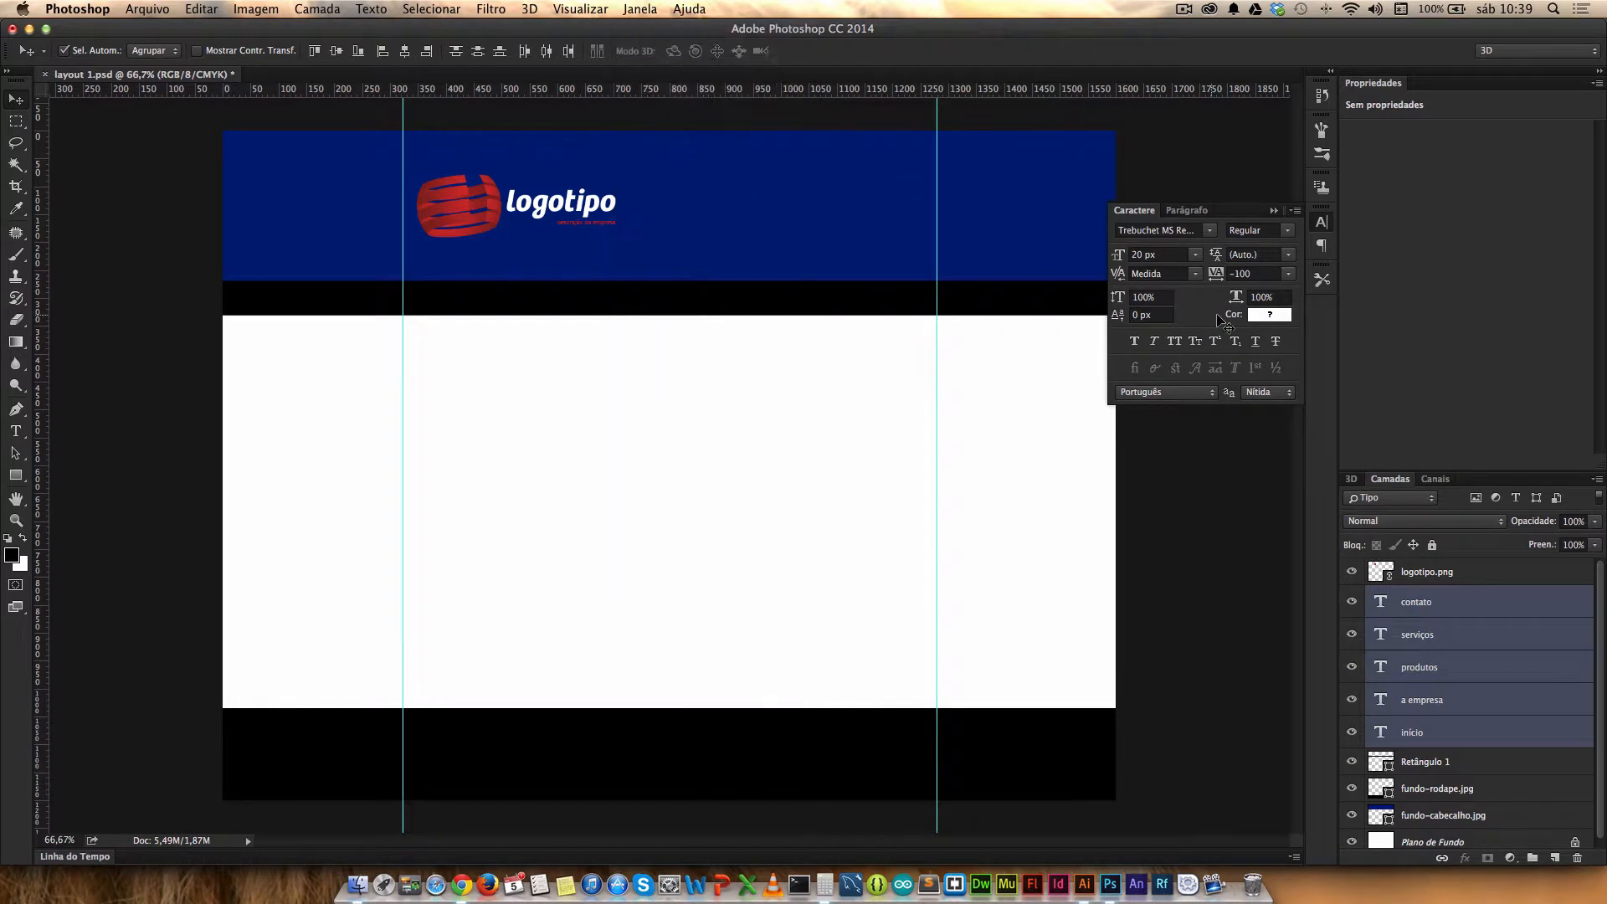
click(1269, 315)
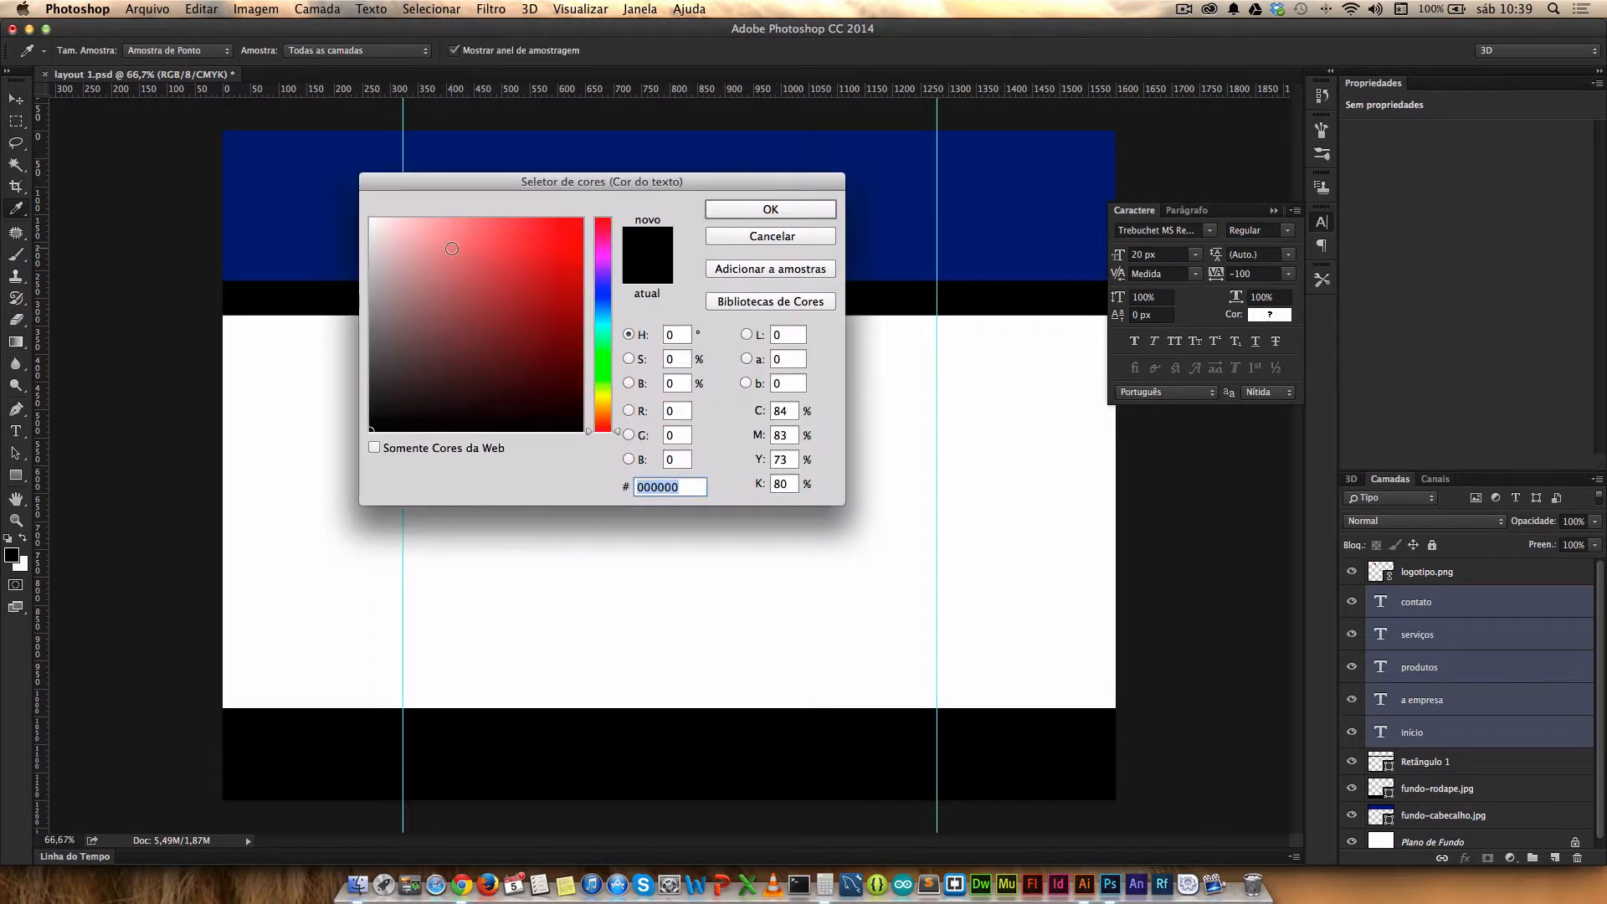
click(371, 219)
click(735, 213)
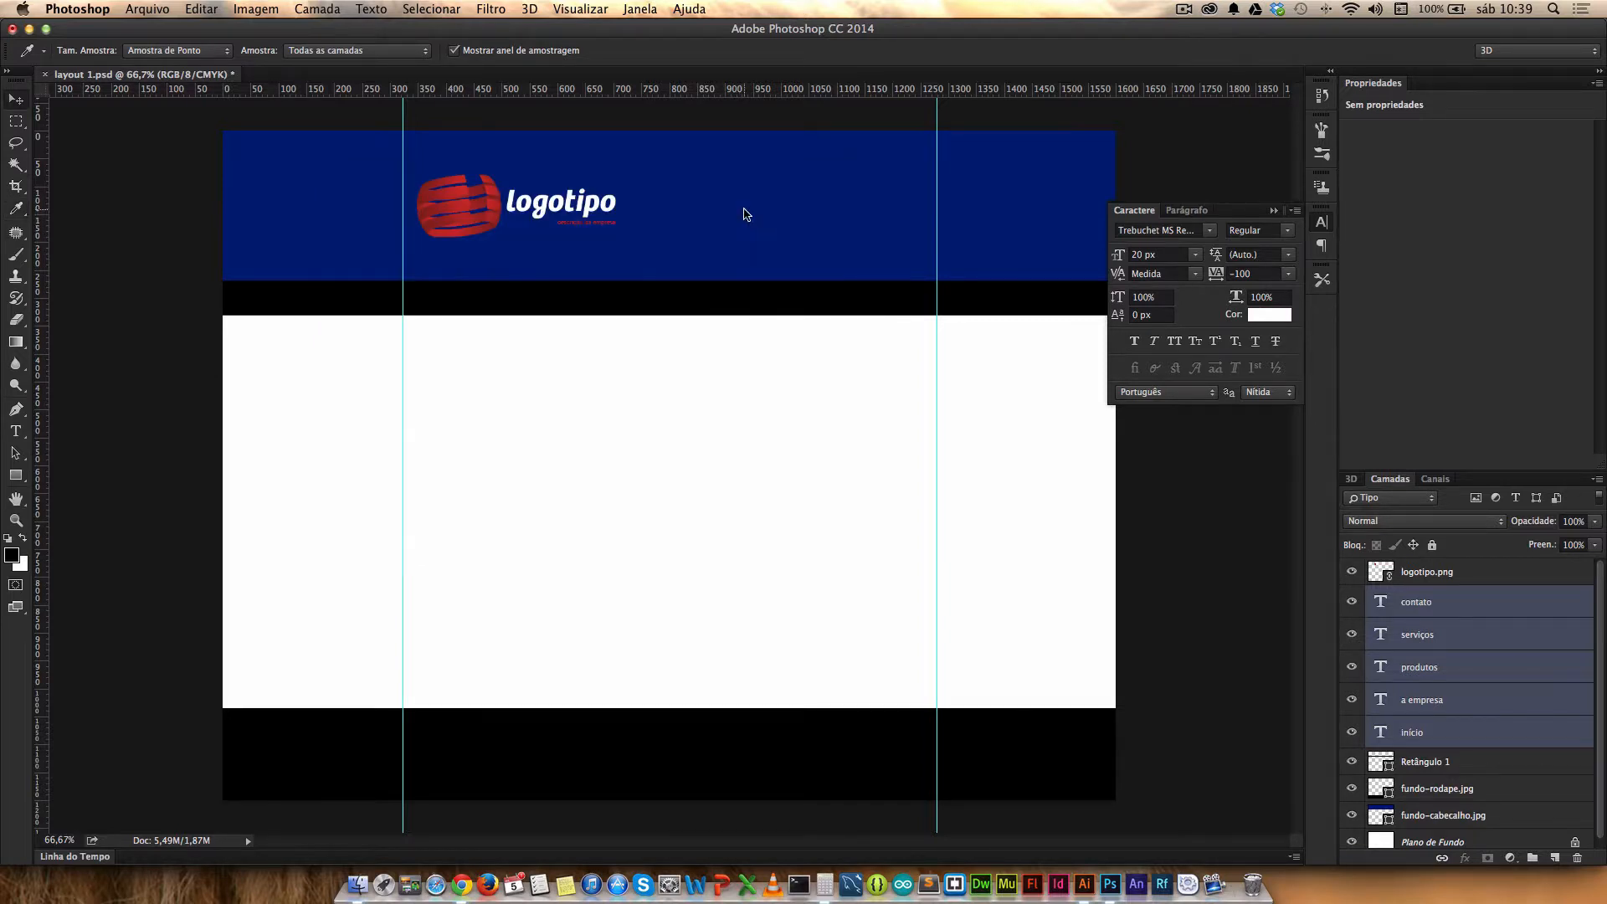
Step: Make the selected menu texts bold and set their font size to 26 px
click(1167, 260)
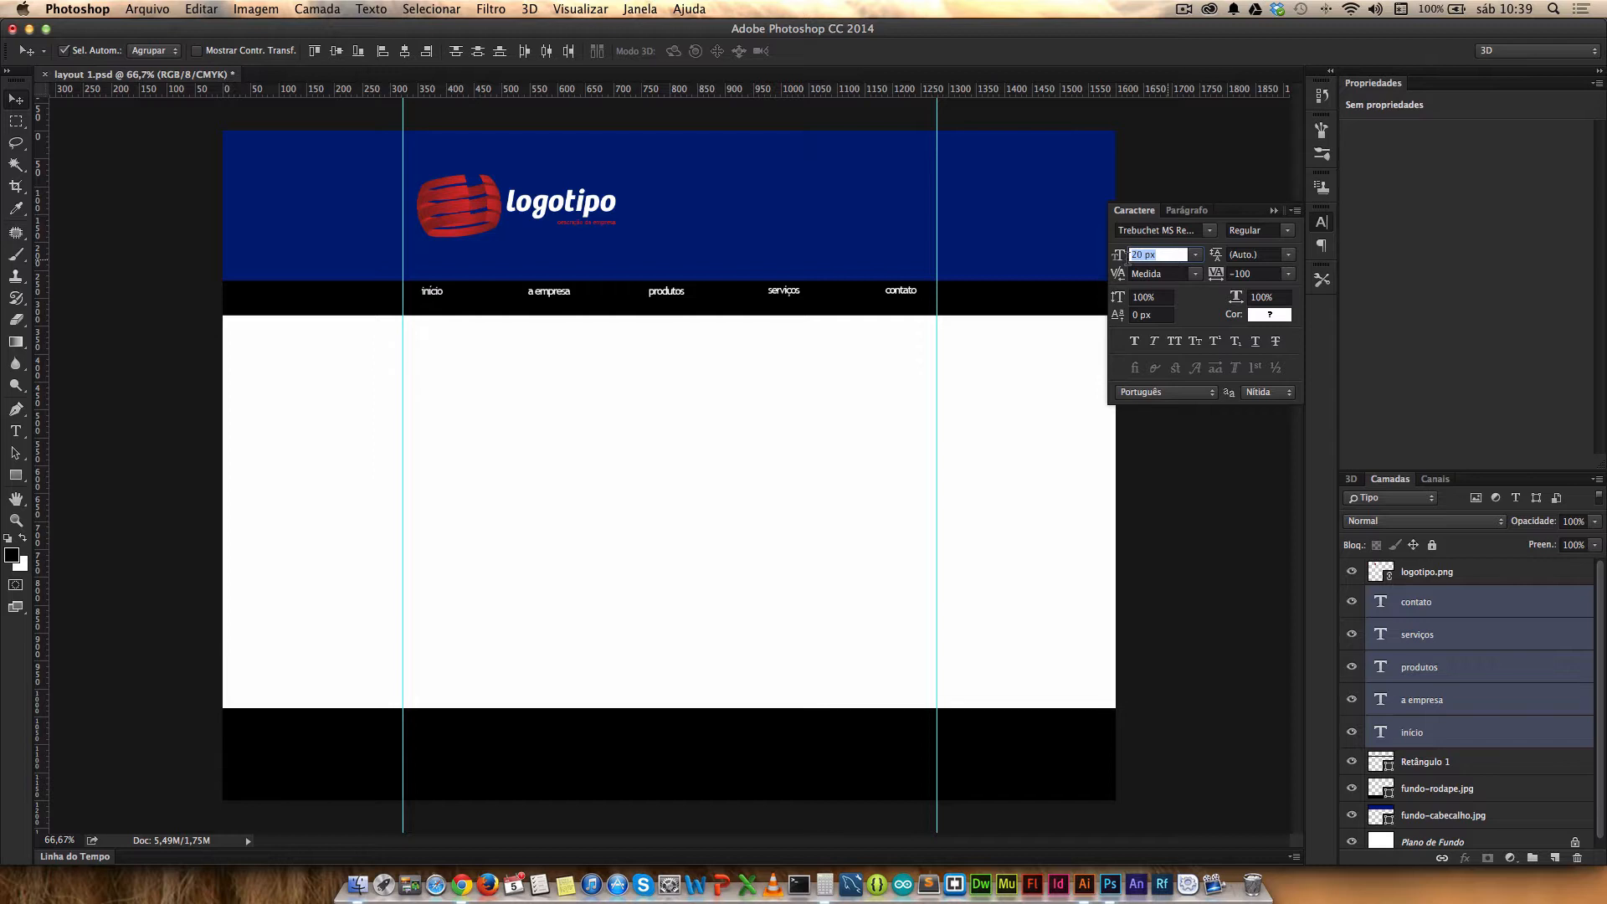
click(1134, 343)
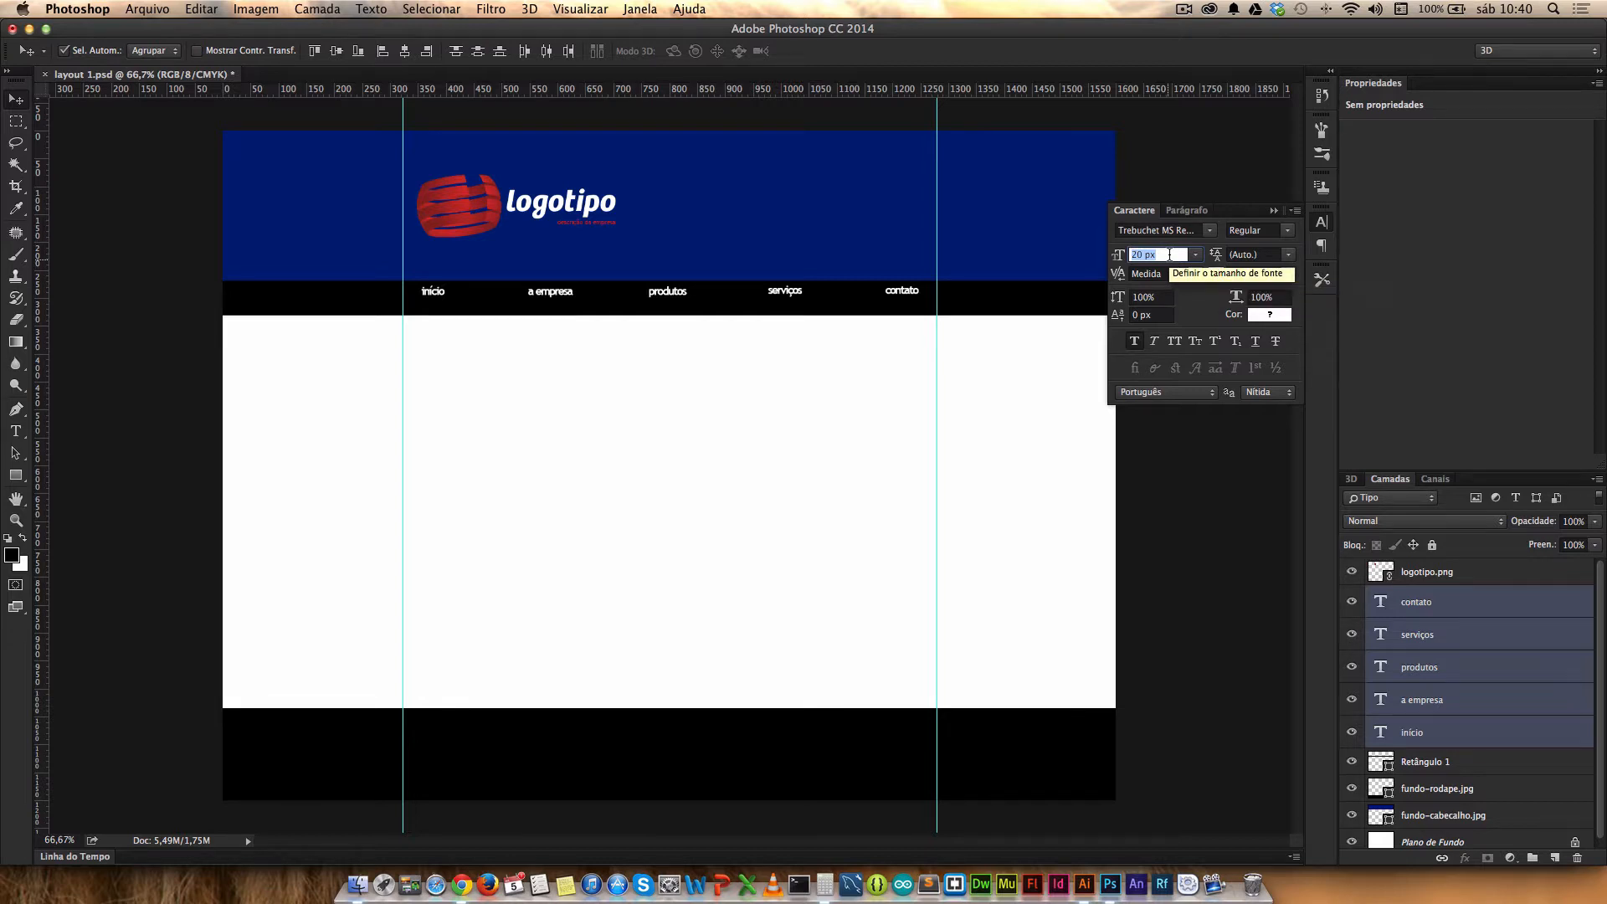
text(26)
key(Return)
click(1215, 243)
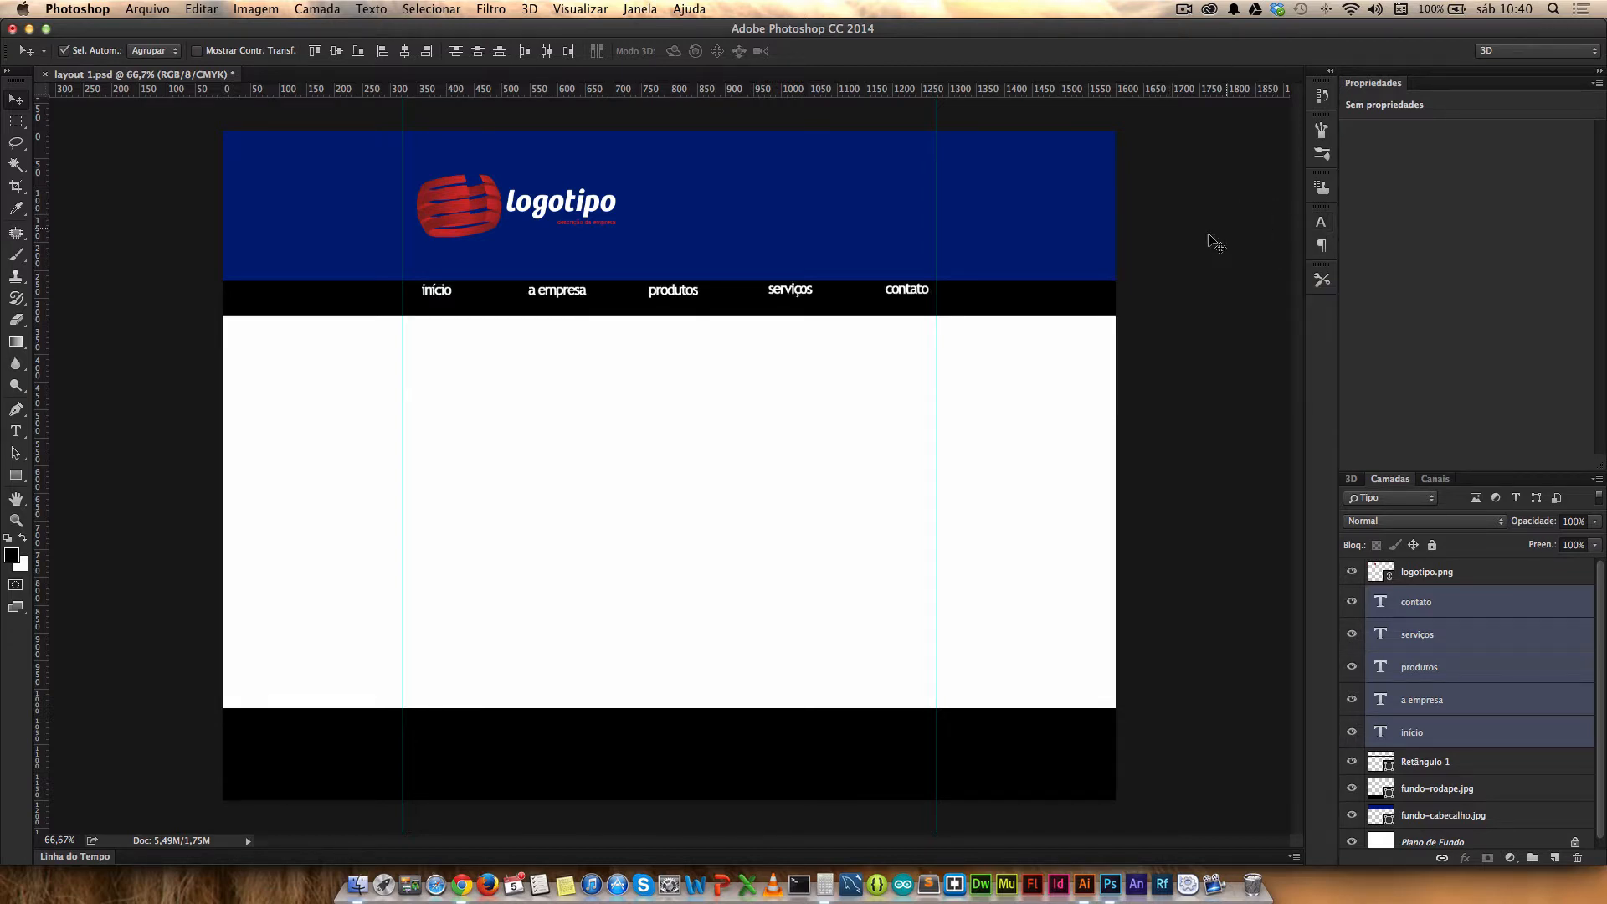
Step: Move the menu texts to the vertical middle of the black bar, nudge the logo left in line with início, and deselect
drag(907, 293, 900, 301)
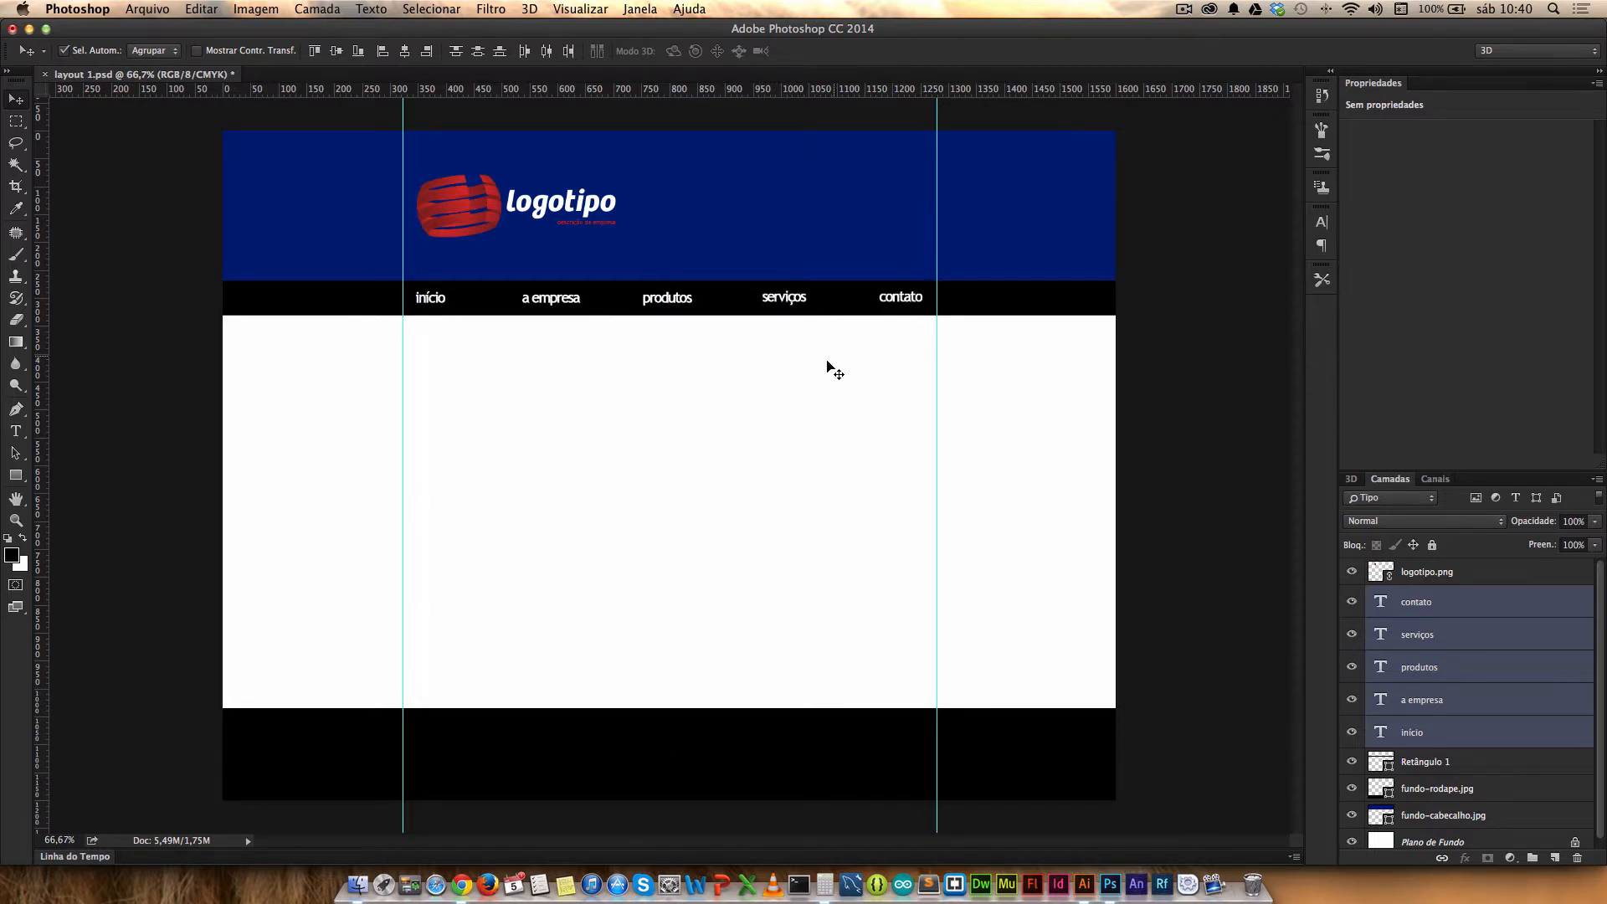
click(787, 384)
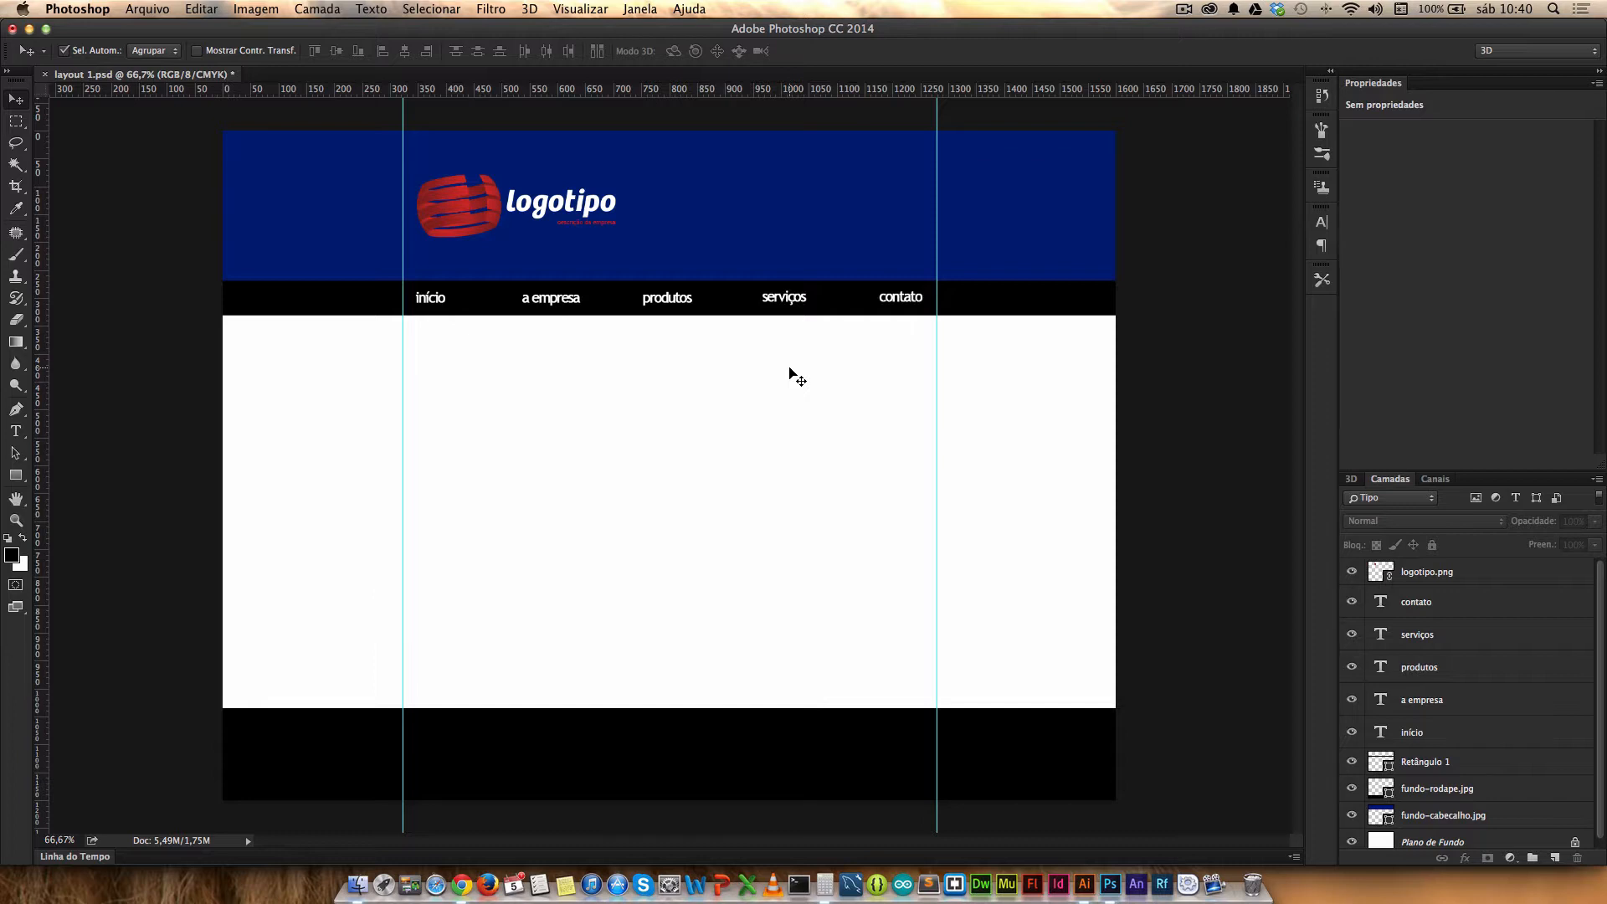
click(490, 208)
drag(494, 203, 494, 206)
click(758, 481)
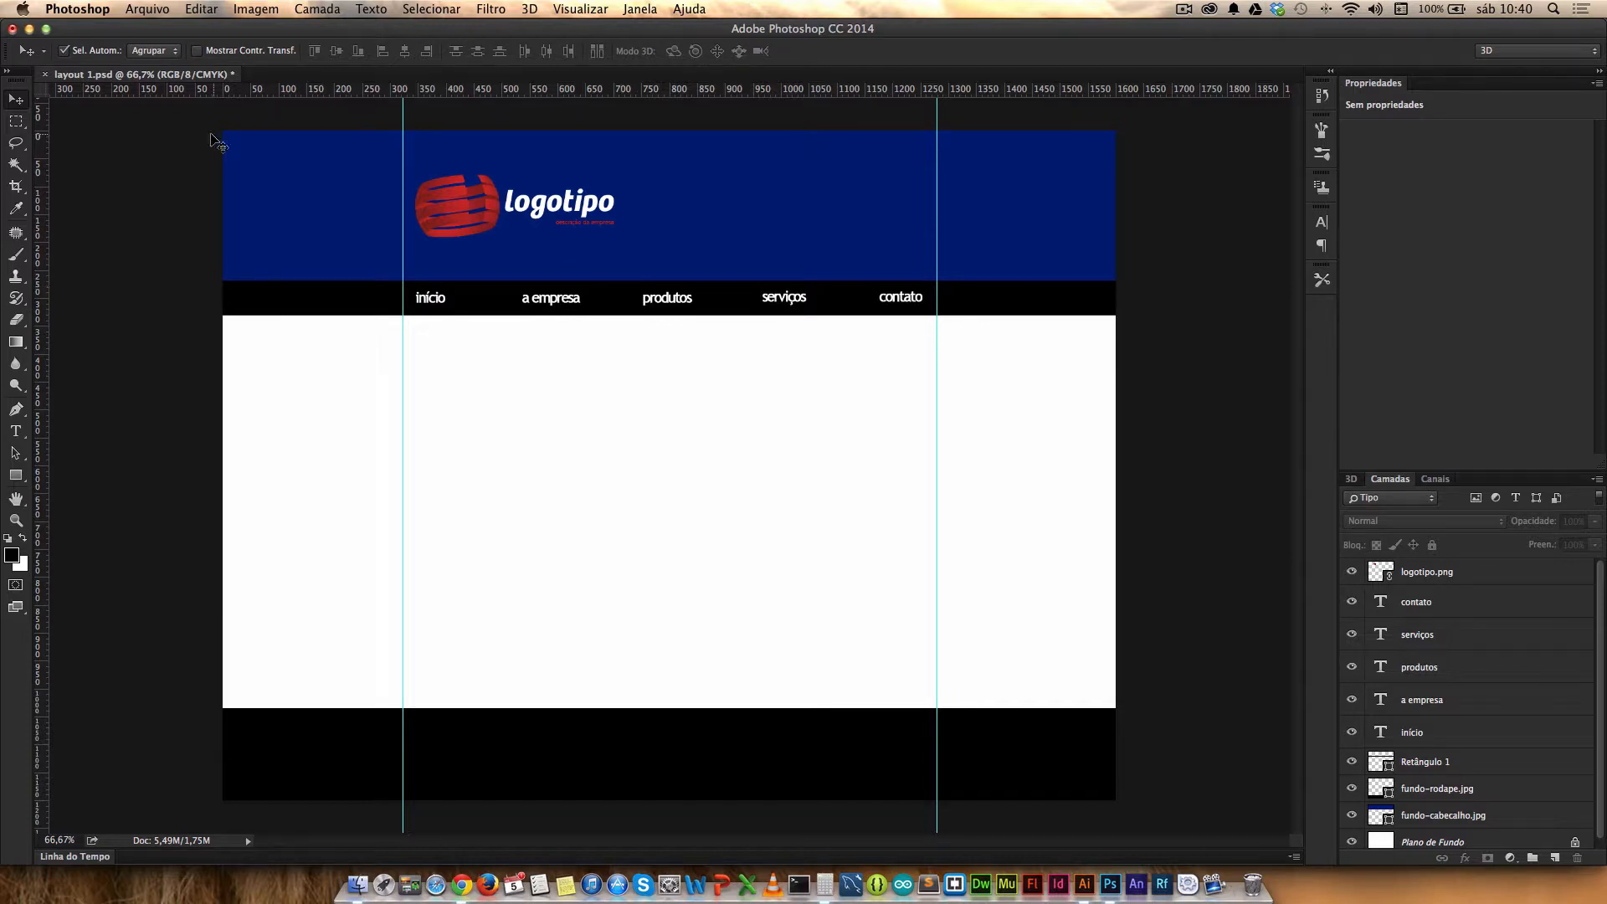
Step: Place imagem-960X350.jpg as an embedded object just below the menu bar between the guides, at about X 323, Y 347 px, and deselect it
click(168, 10)
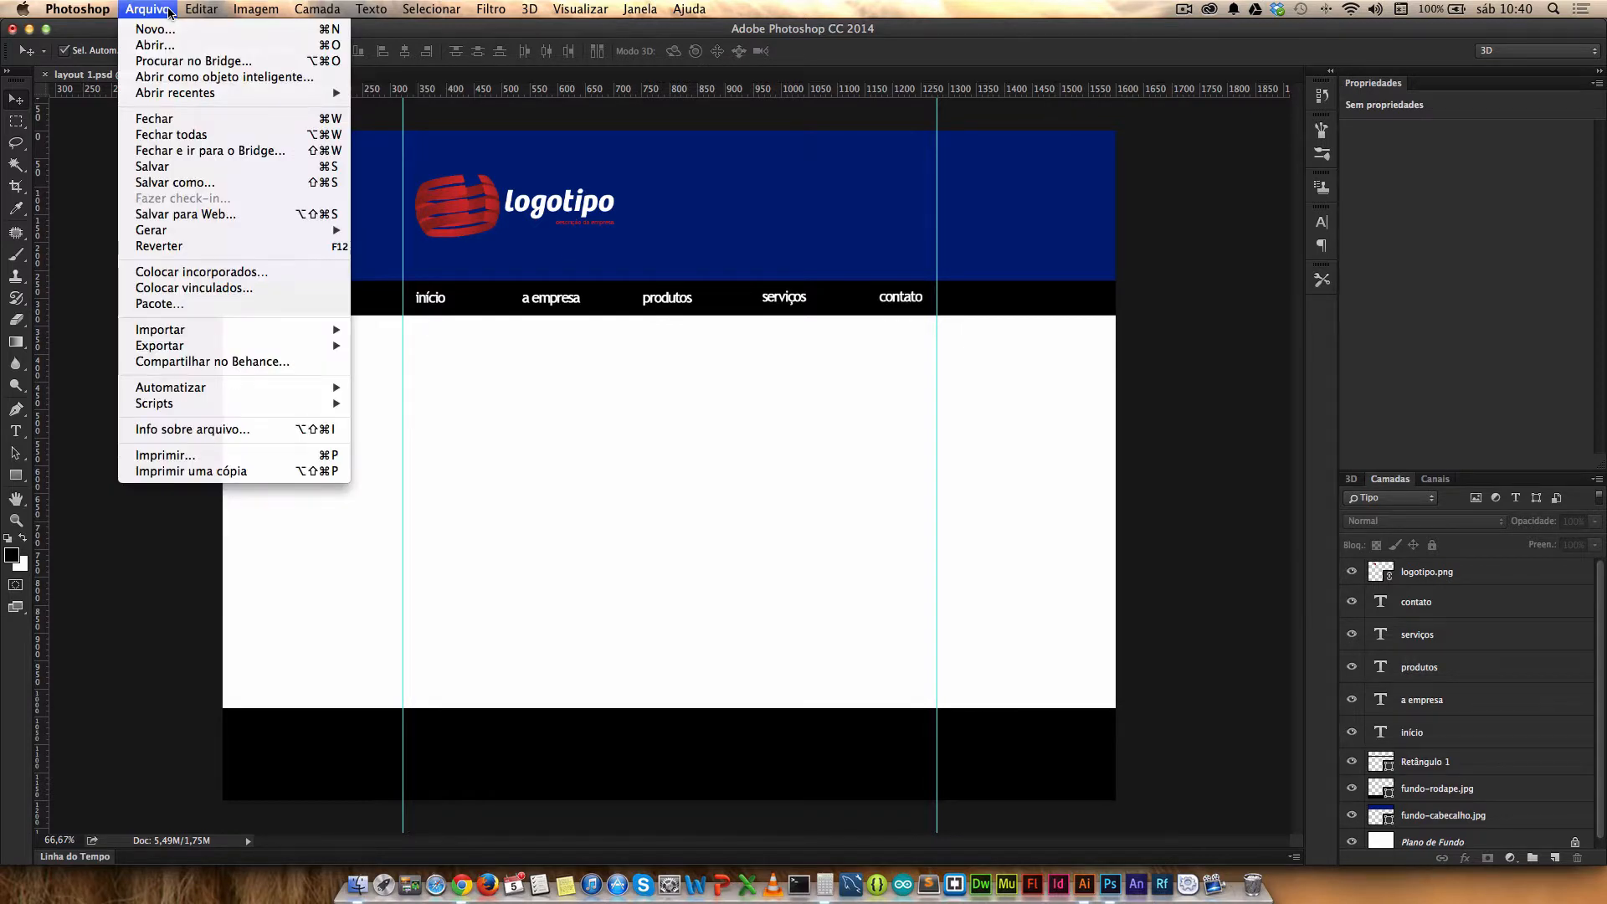
click(224, 273)
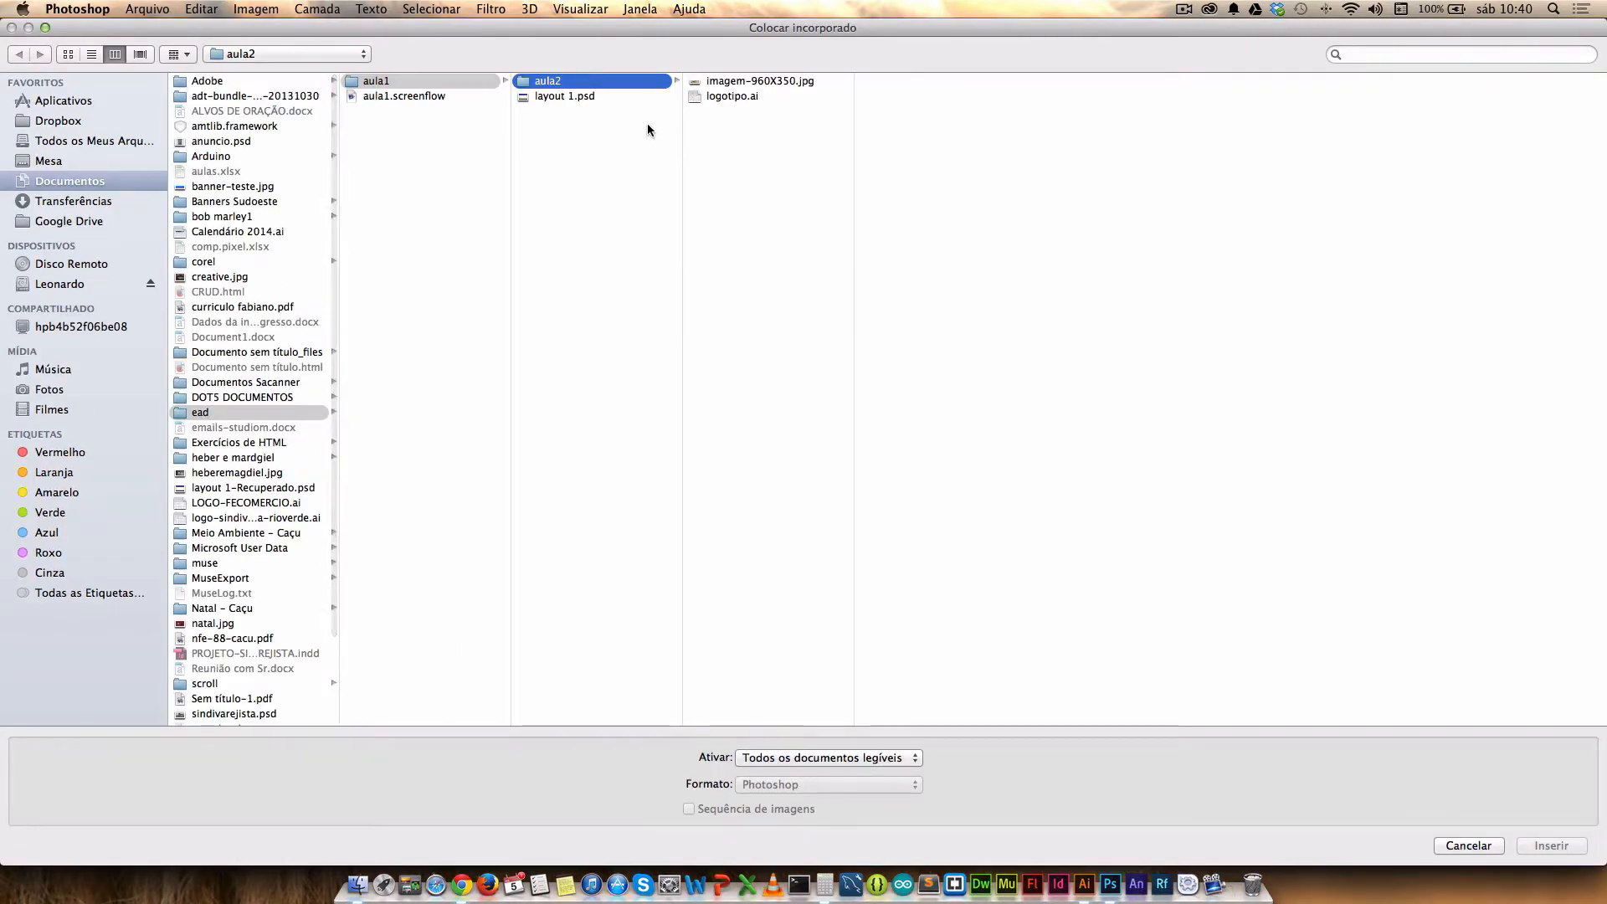
click(739, 84)
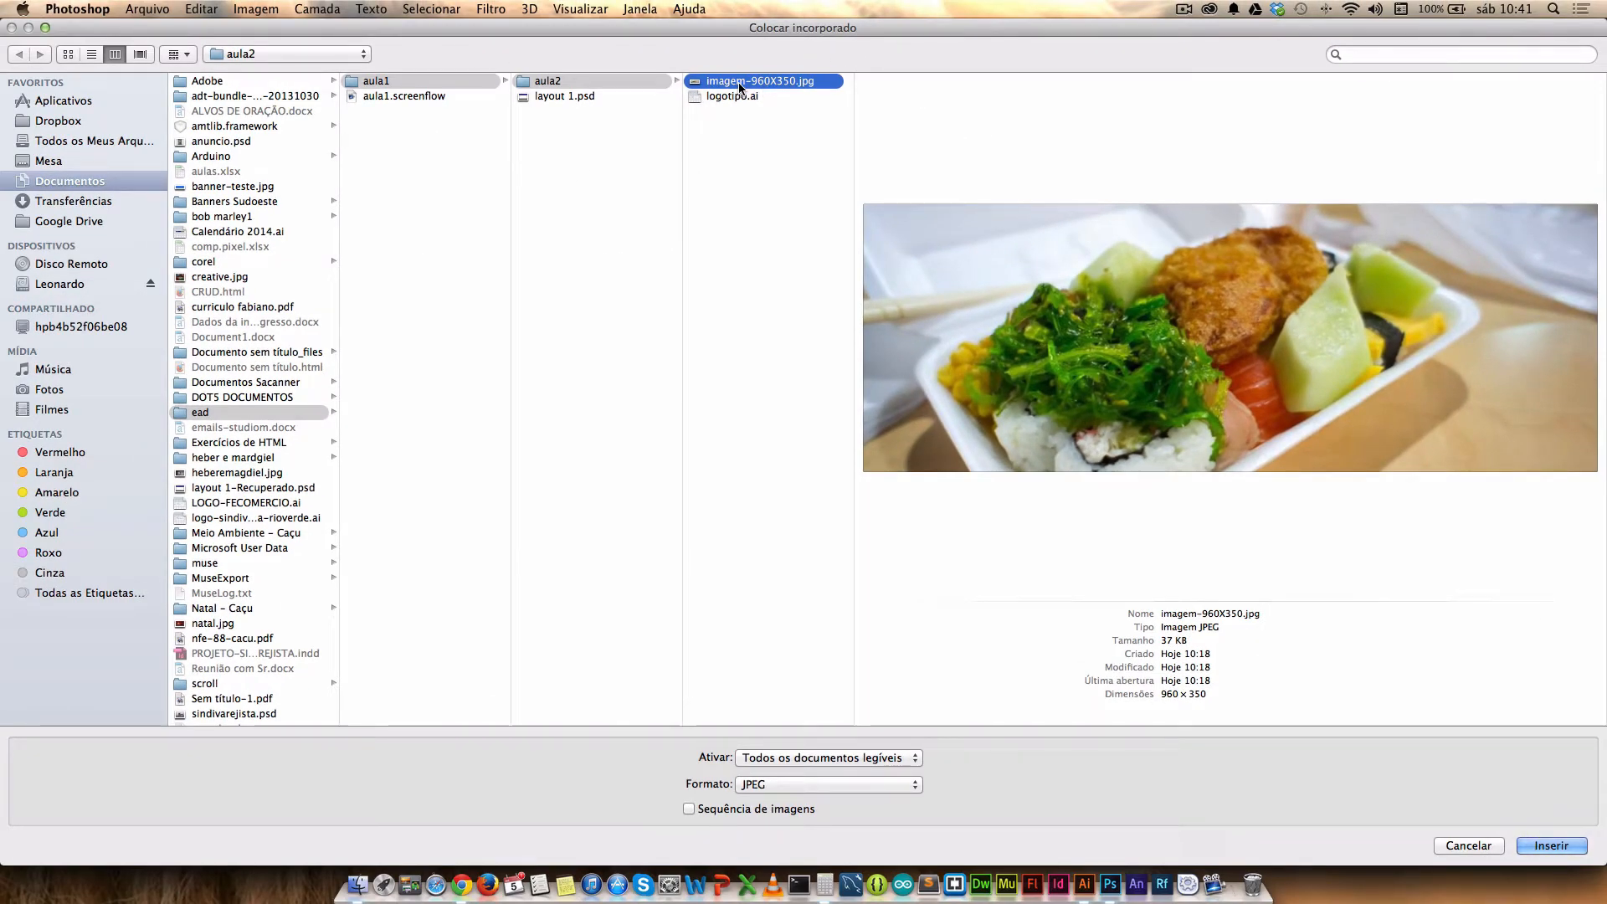
double_click(739, 82)
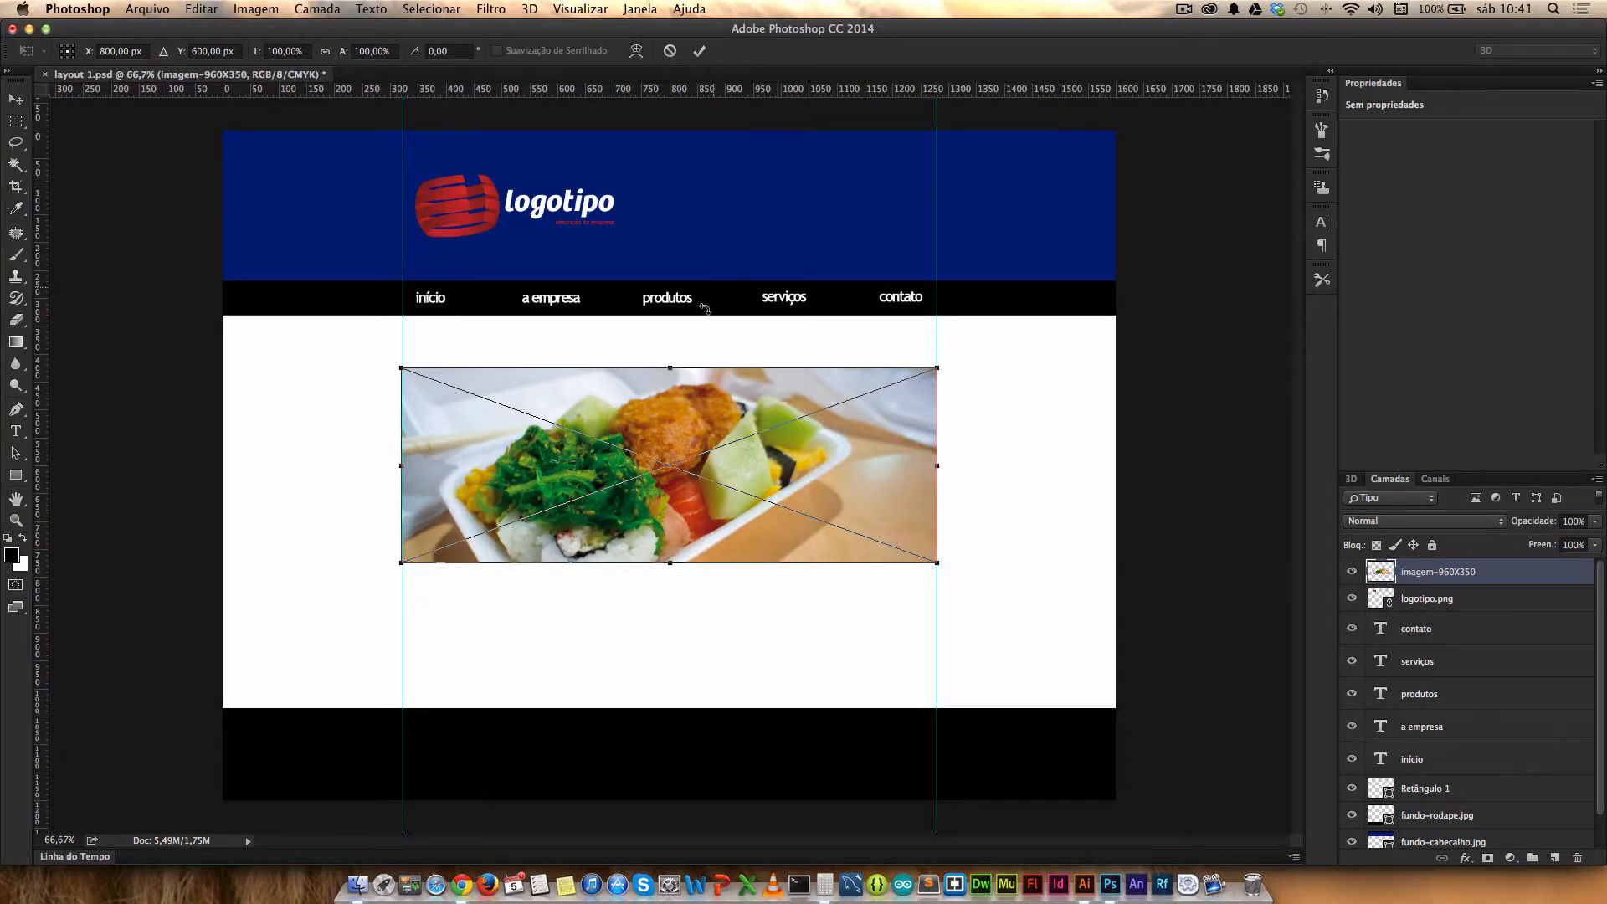
drag(680, 429, 681, 381)
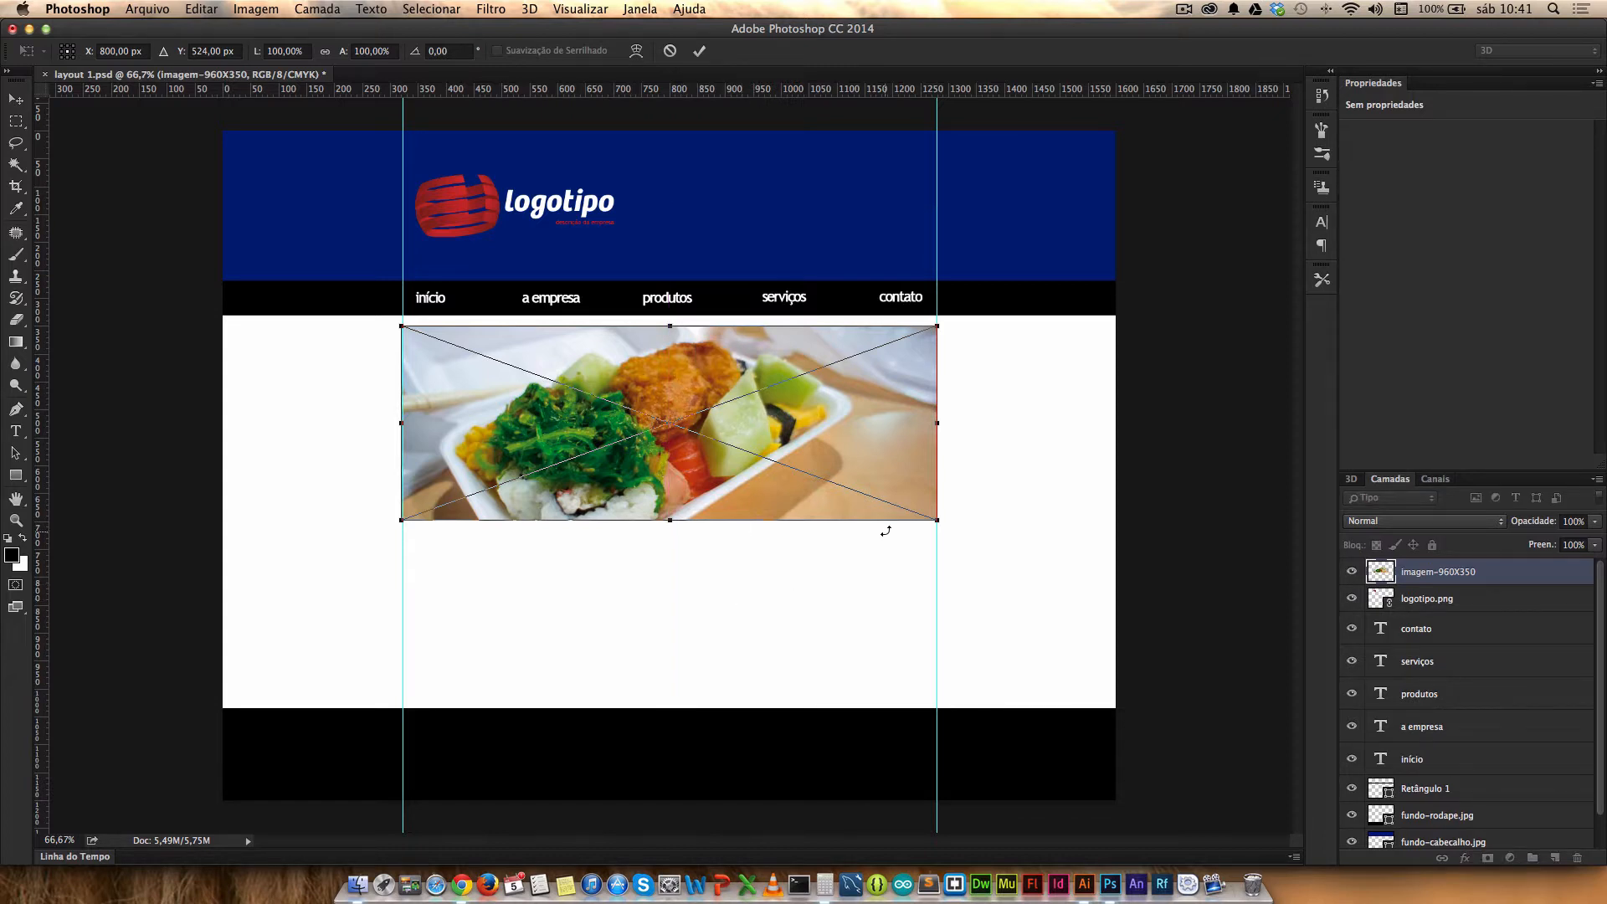
key(Return)
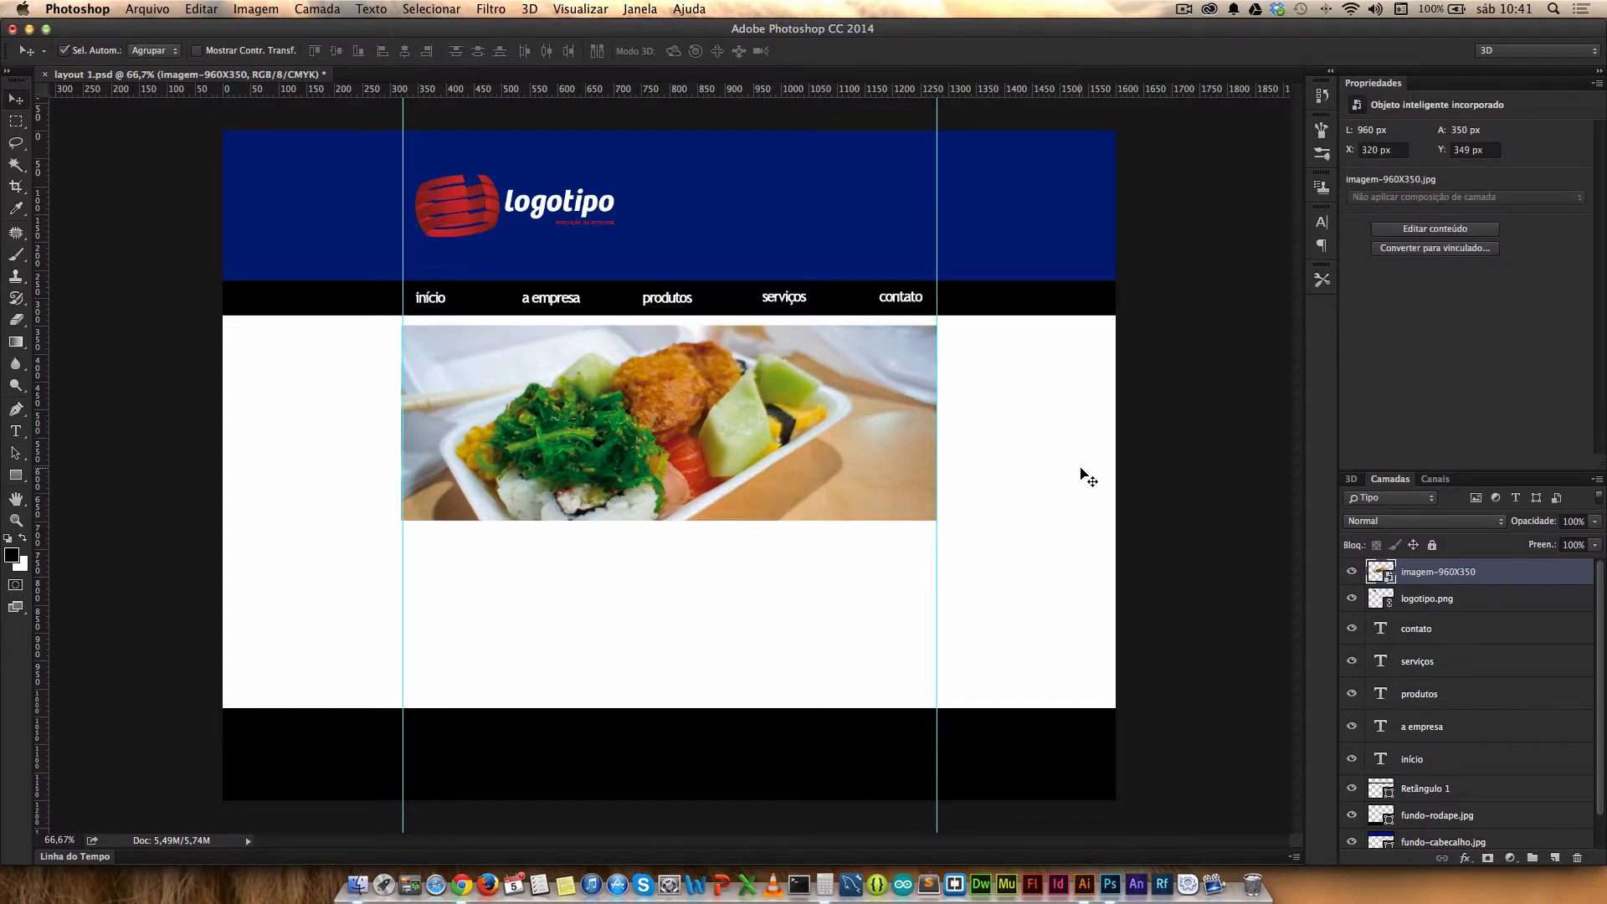
click(612, 430)
mouse_move(612, 429)
mouse_down()
mouse_move(626, 427)
mouse_move(611, 429)
mouse_up()
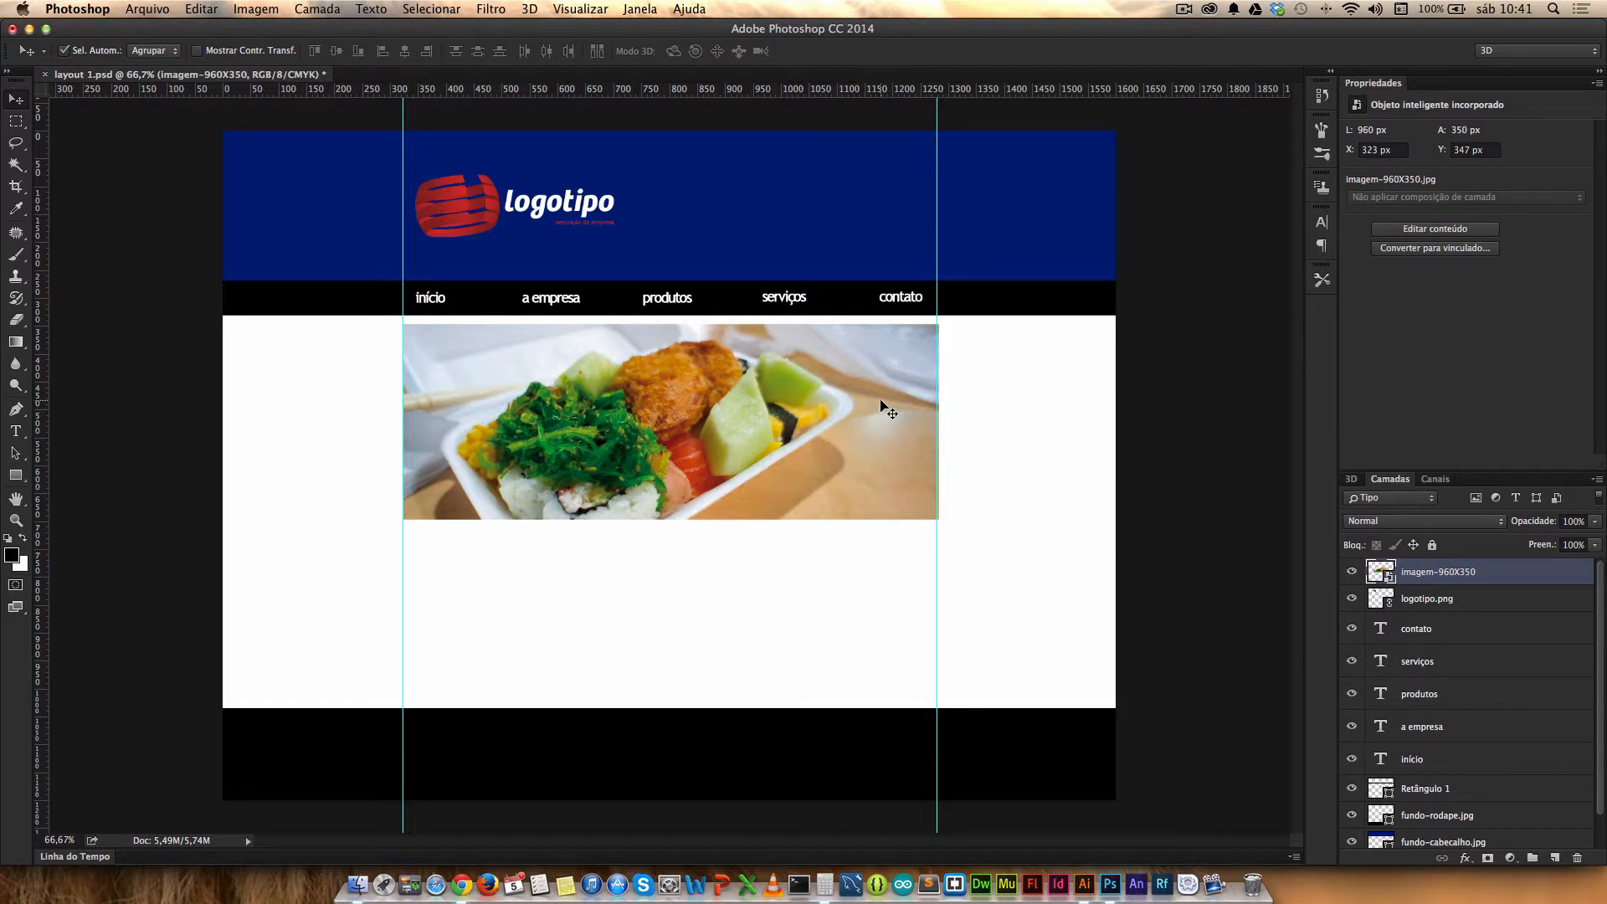
click(678, 579)
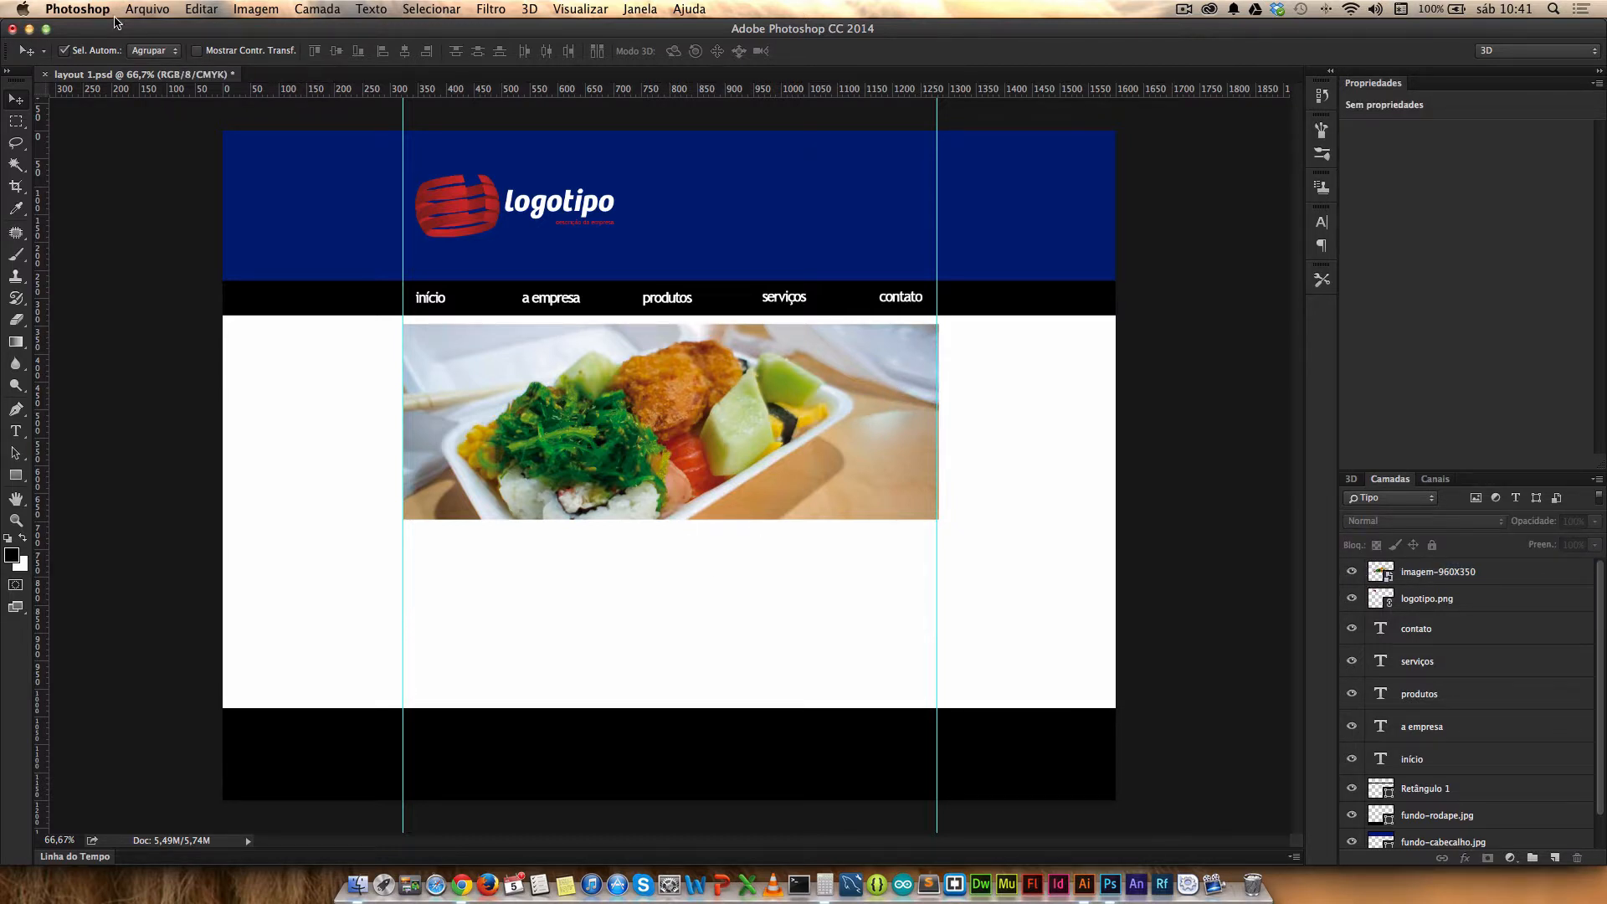
Step: Preview the layout in the browser through Save for Web, check the page from header to footer, close the preview and return to Photoshop
click(148, 9)
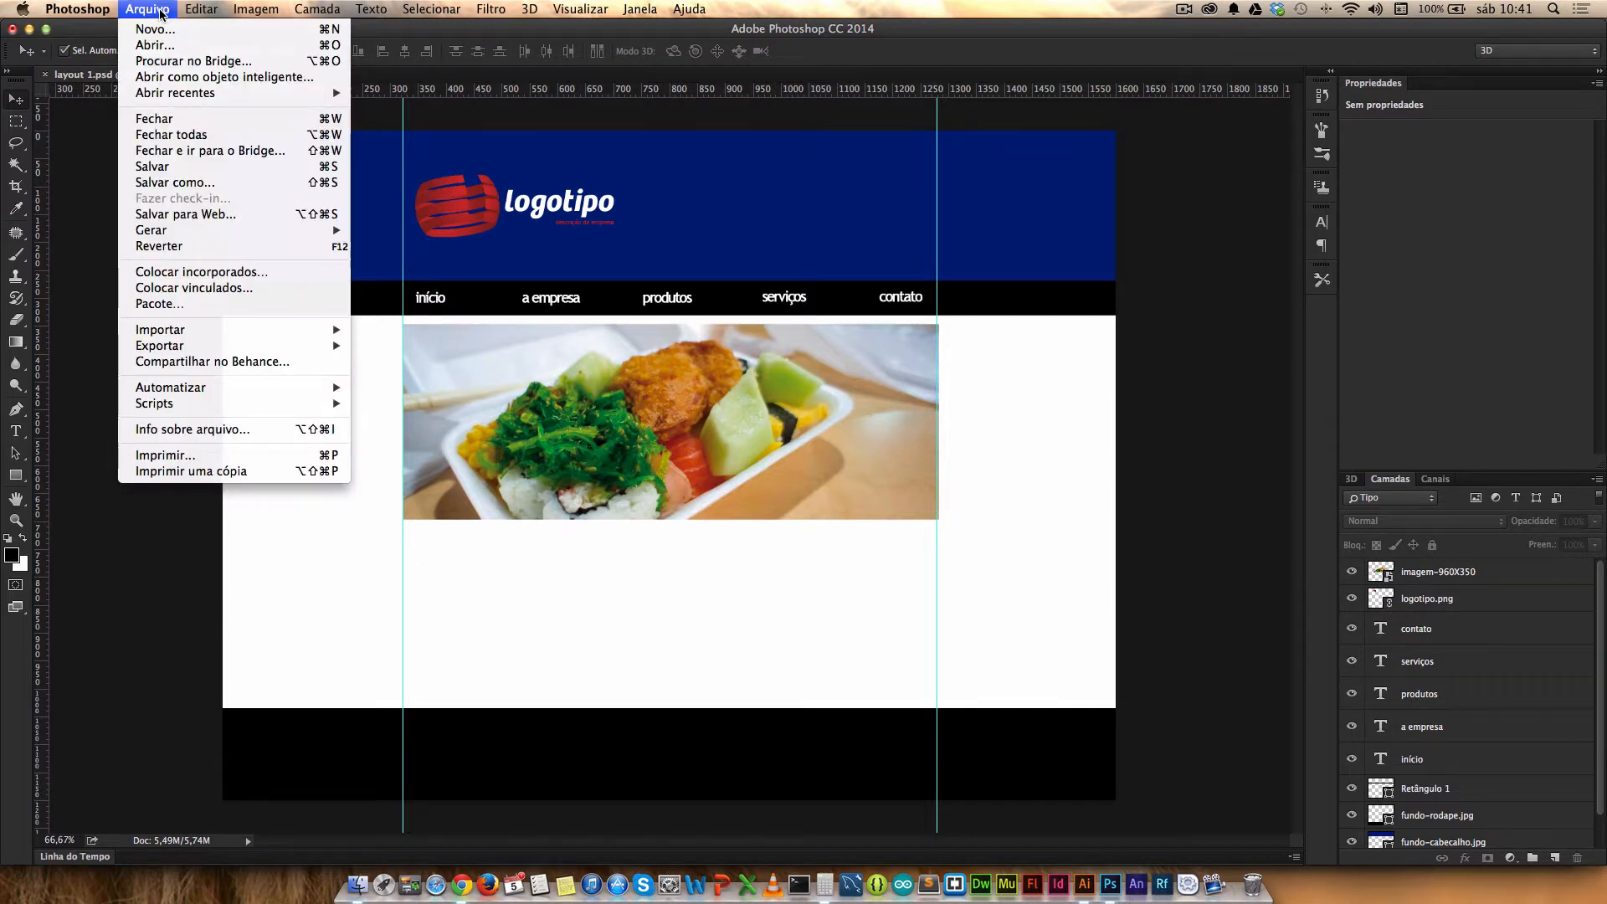
click(214, 218)
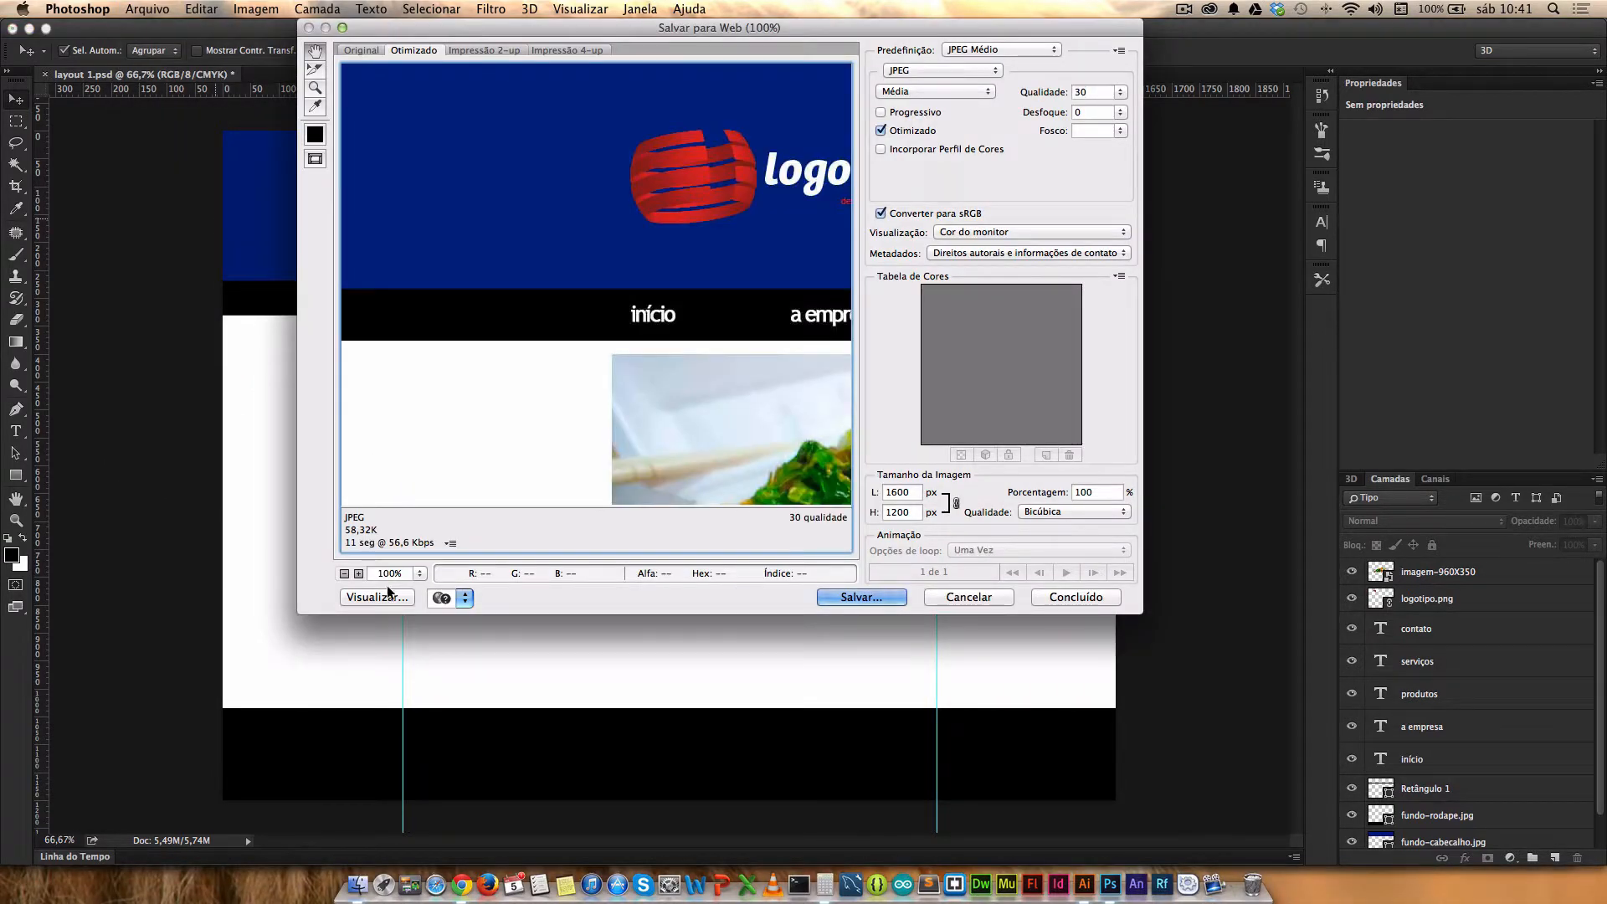
click(376, 597)
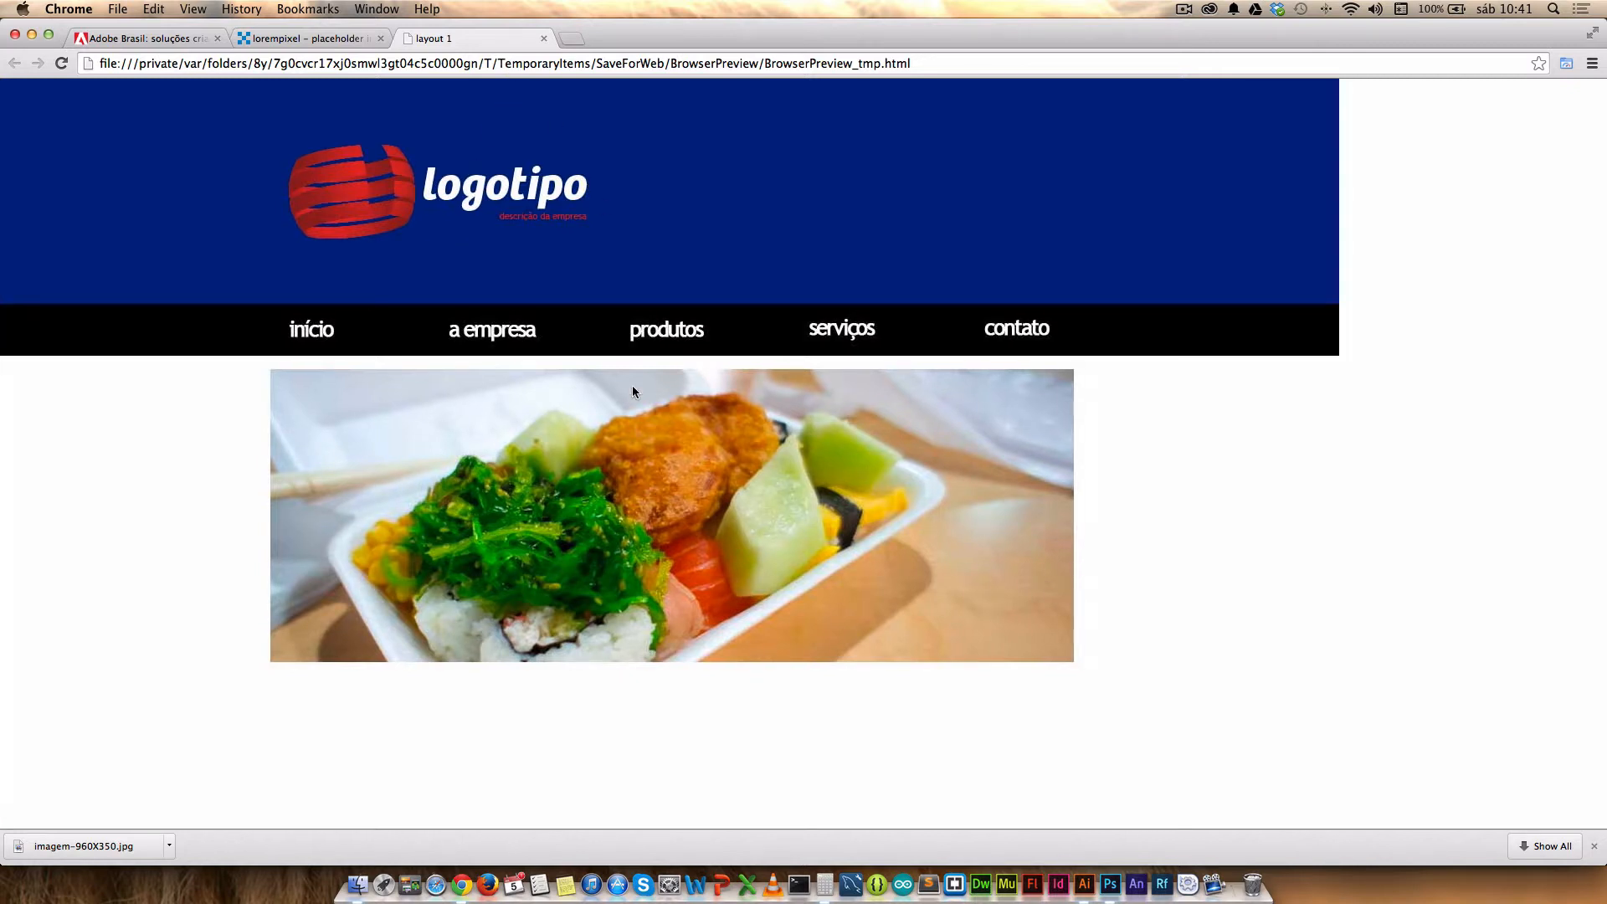
scroll(633, 388, down, 5)
scroll(633, 388, up, 3)
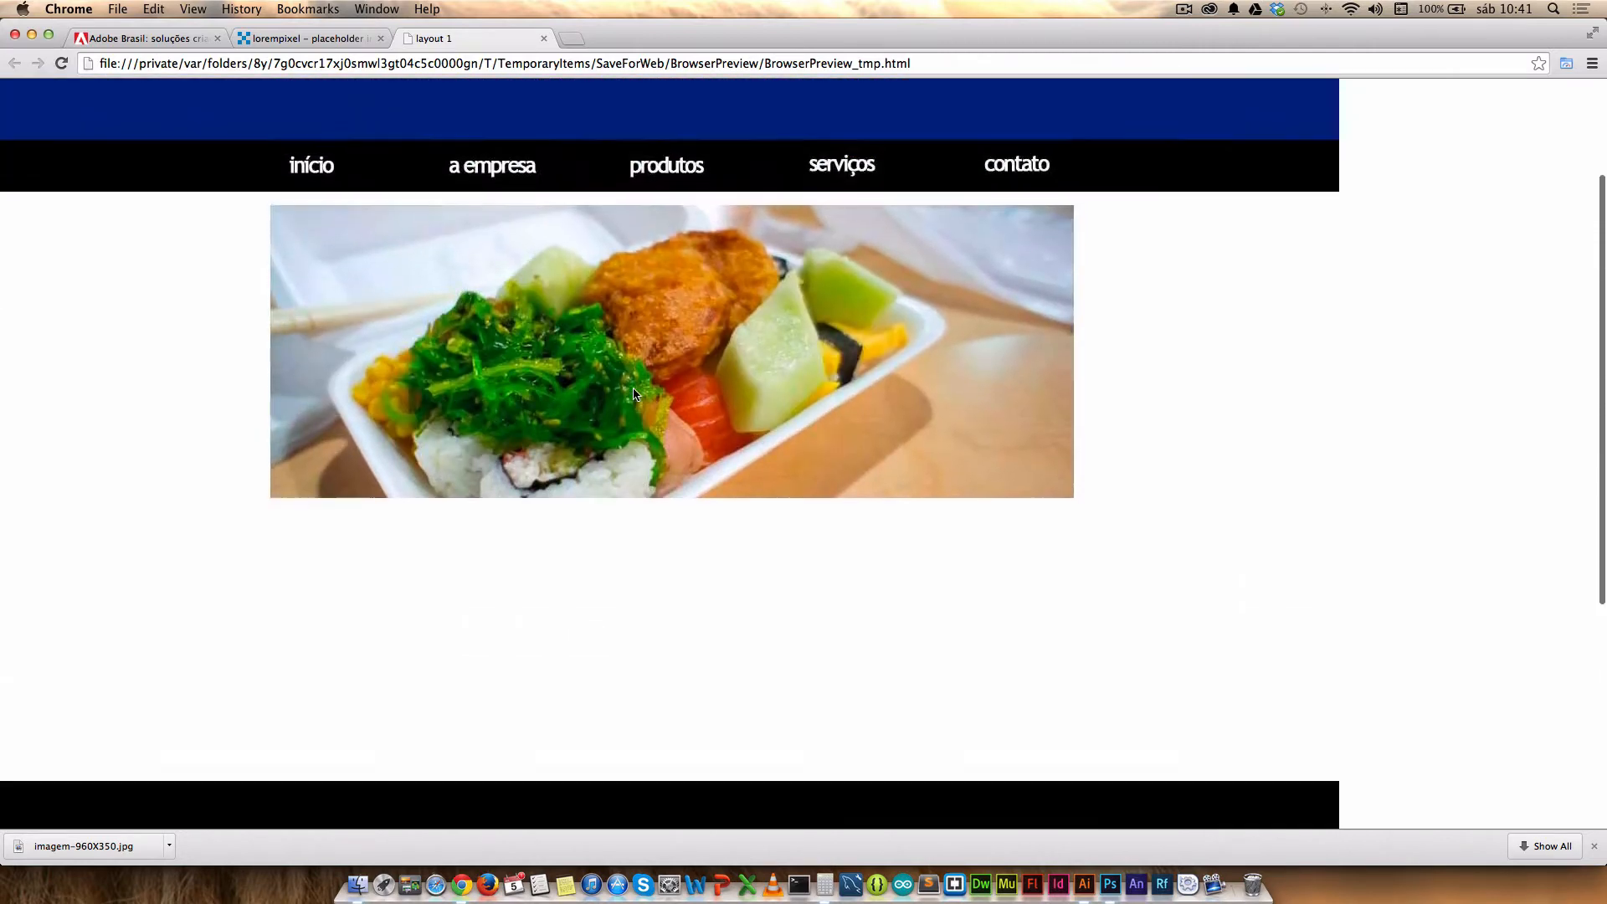
scroll(633, 390, up, 2)
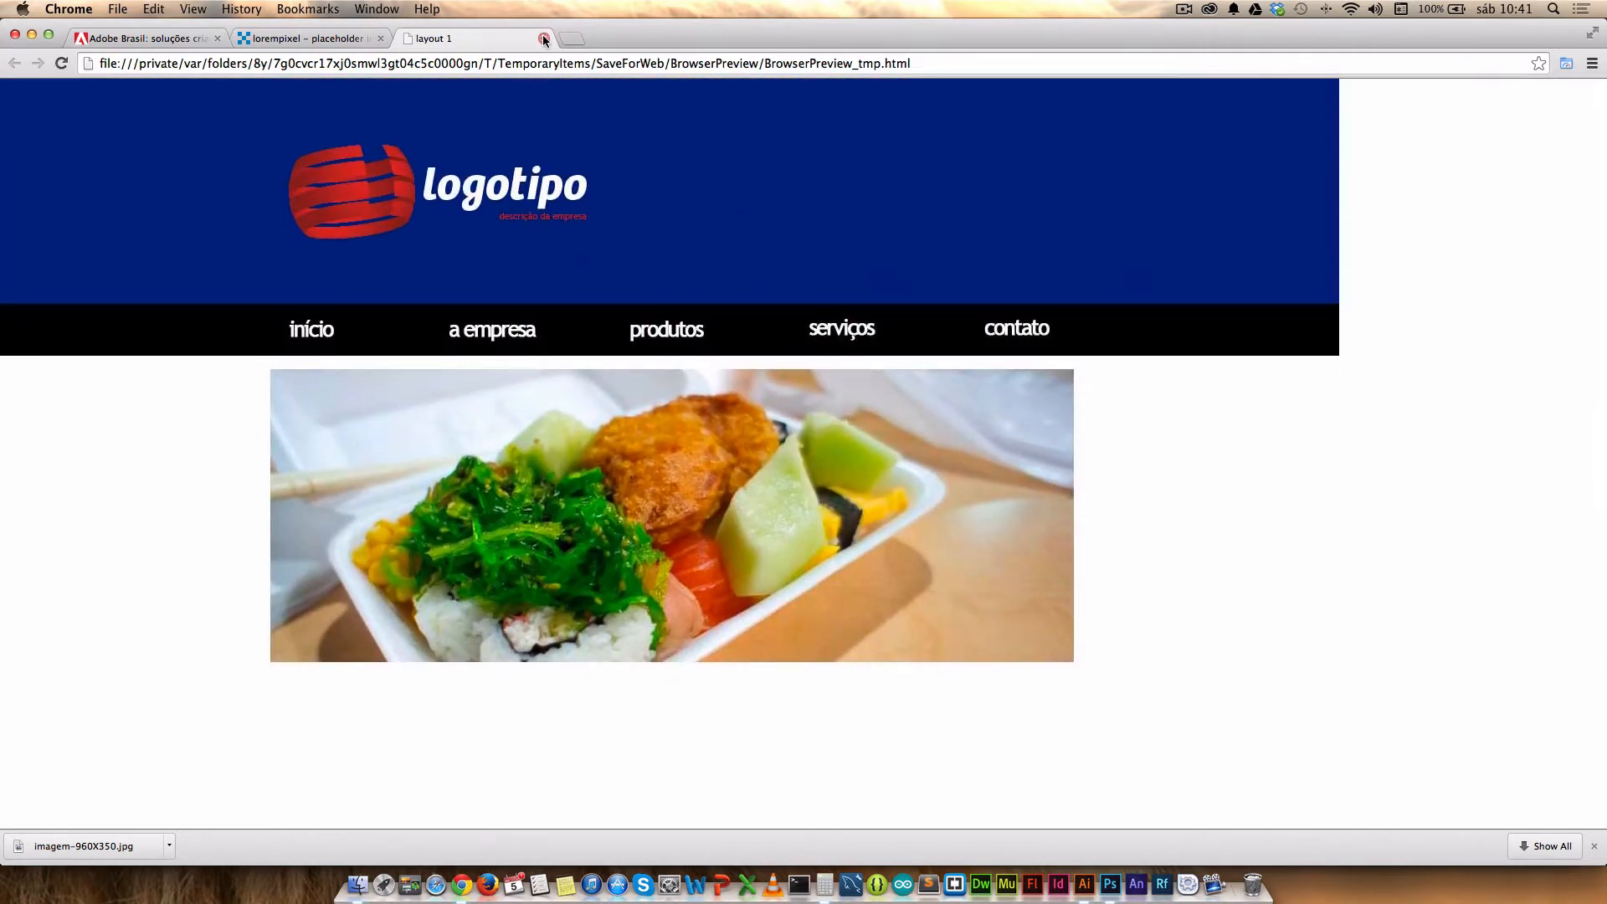
click(544, 39)
key(super+Tab)
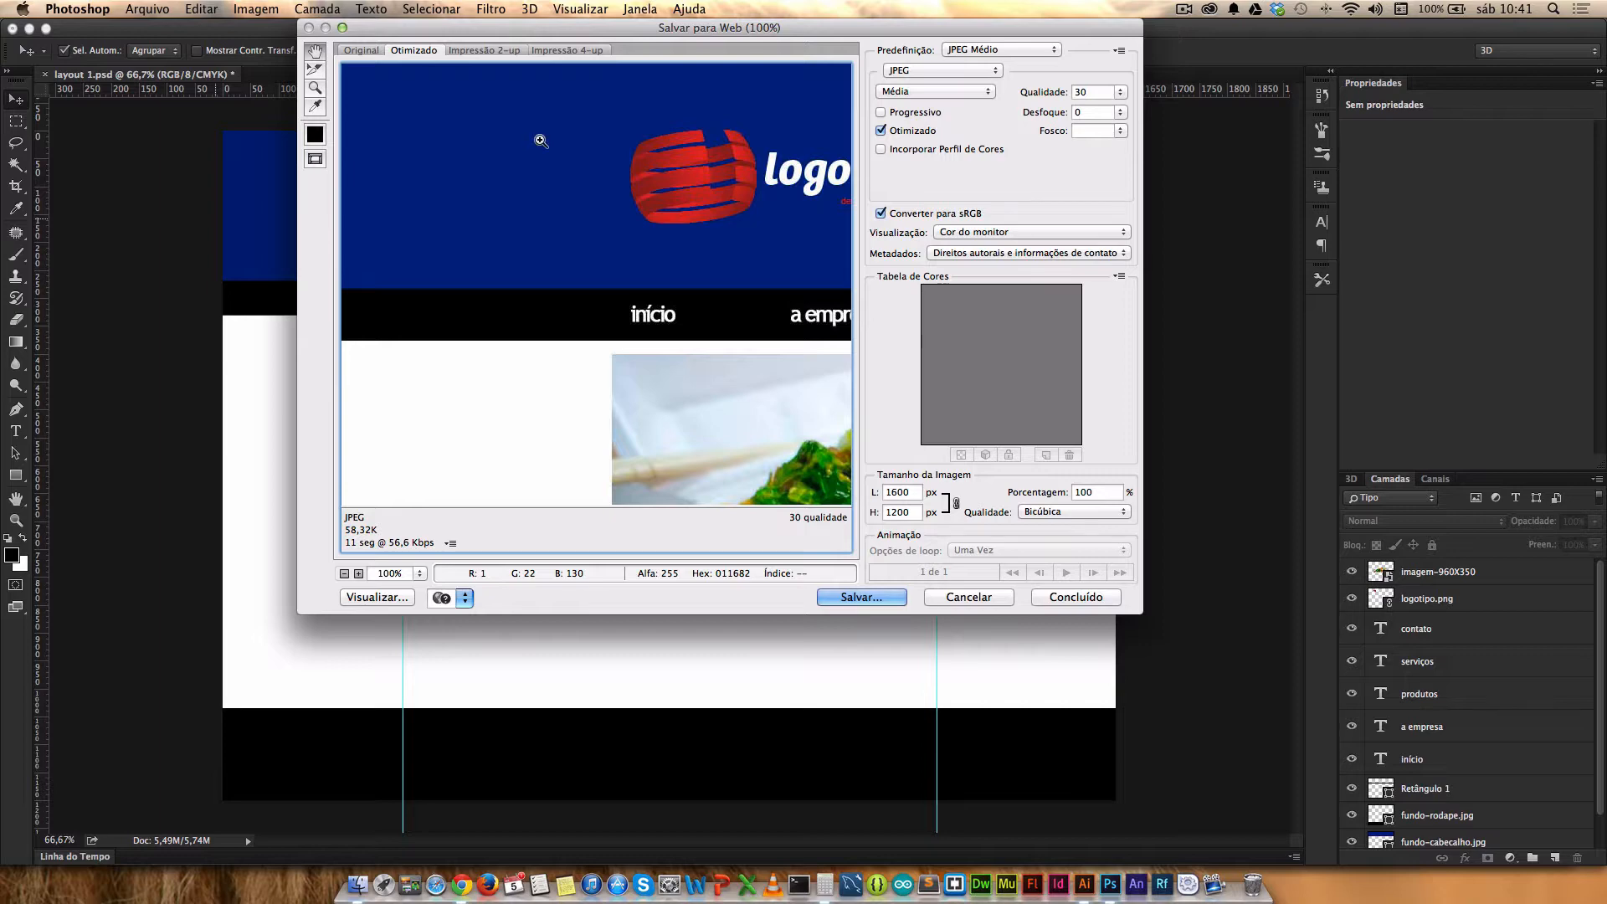
Step: Return to the Save for Web dialog and close it without saving
key(super+Tab)
key(super+Tab)
click(991, 599)
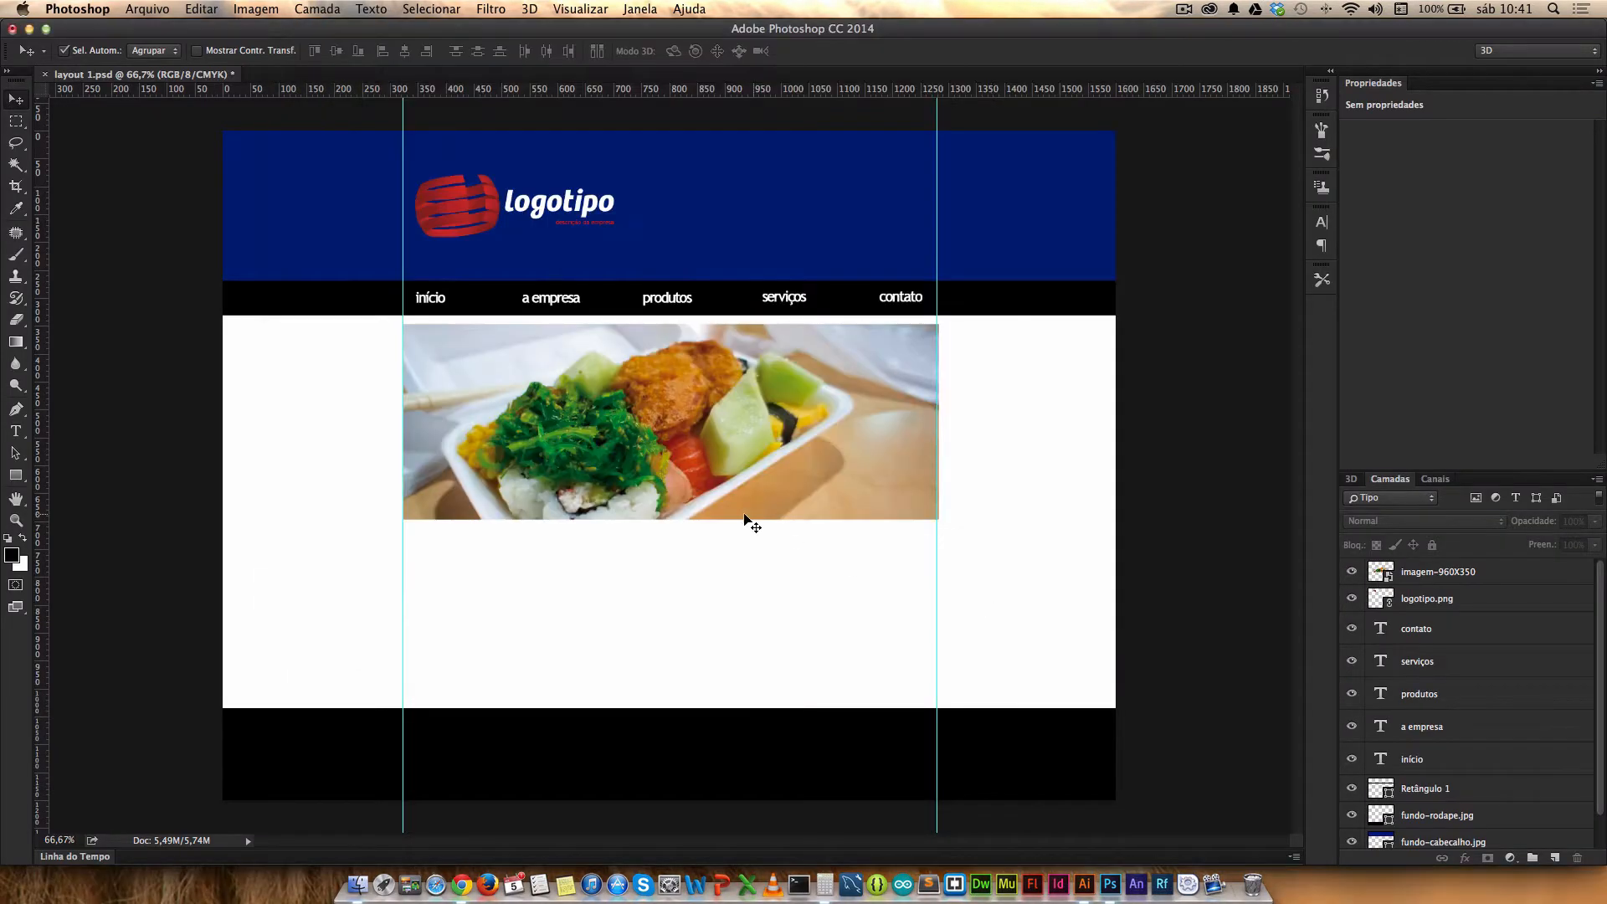
key(super+Tab)
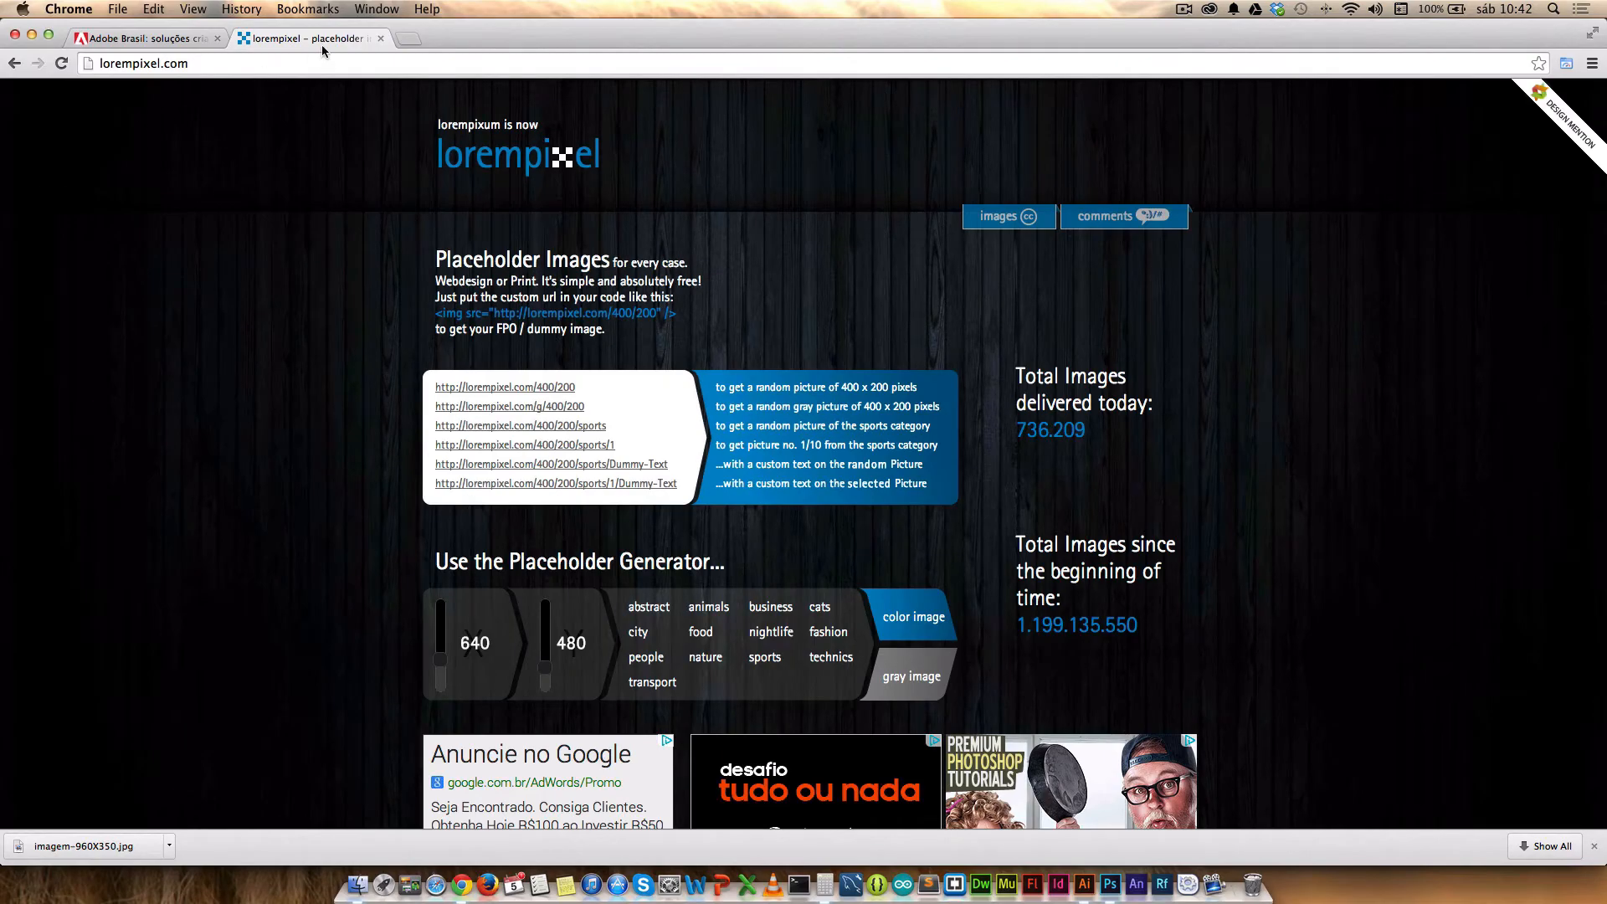
click(409, 39)
text(li)
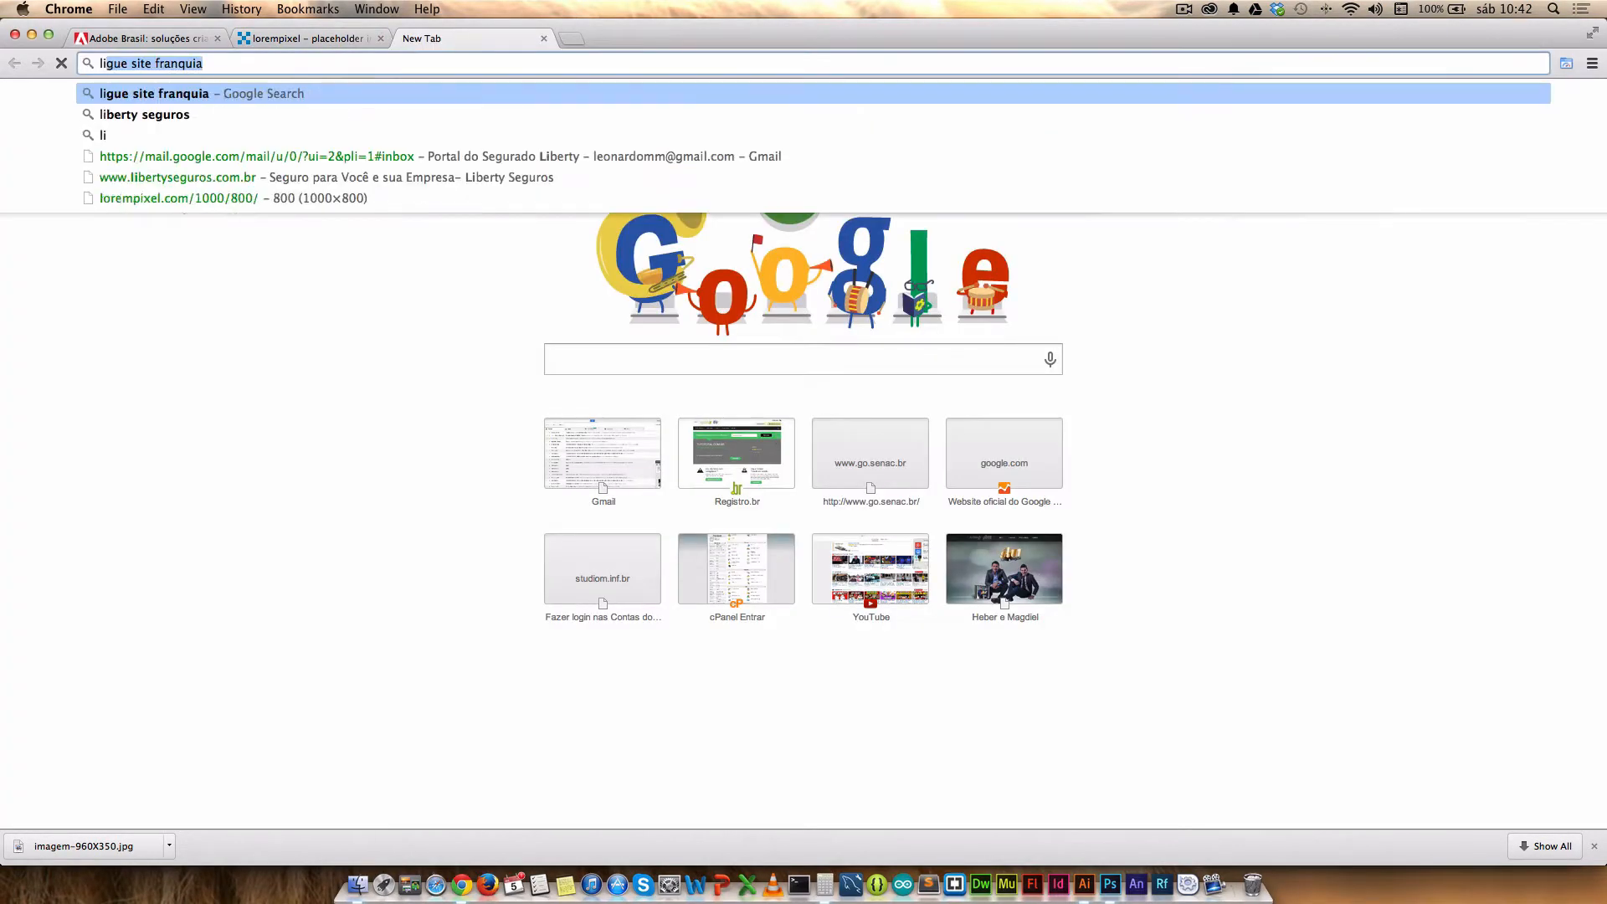
text(p)
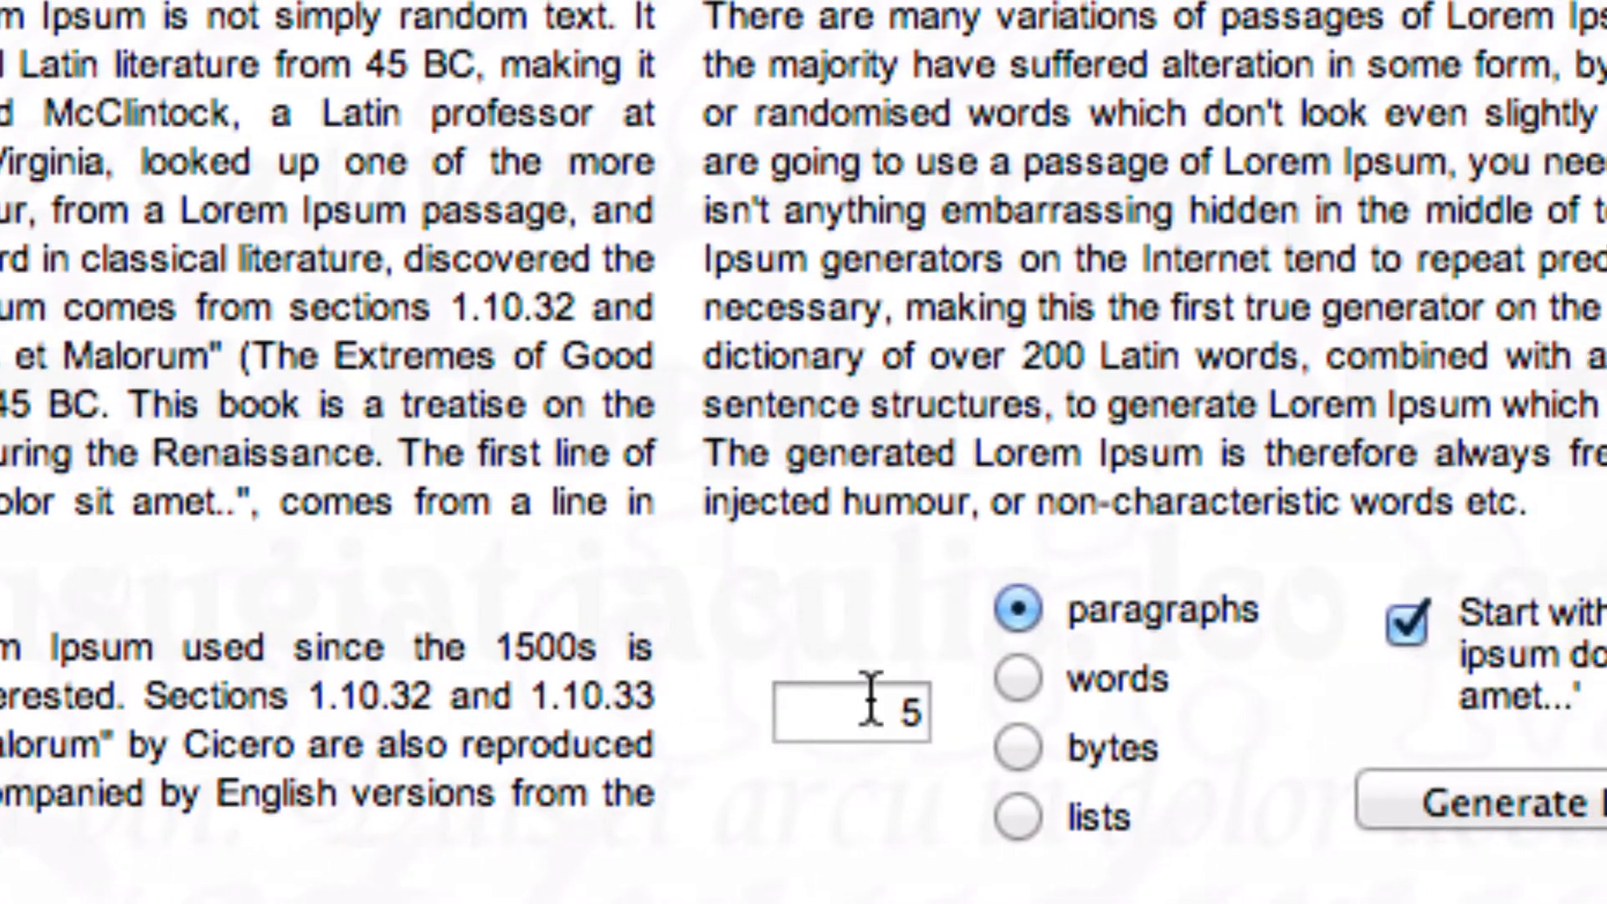
Step: Generate 2 paragraphs of Lorem Ipsum text with the site's generator
click(536, 725)
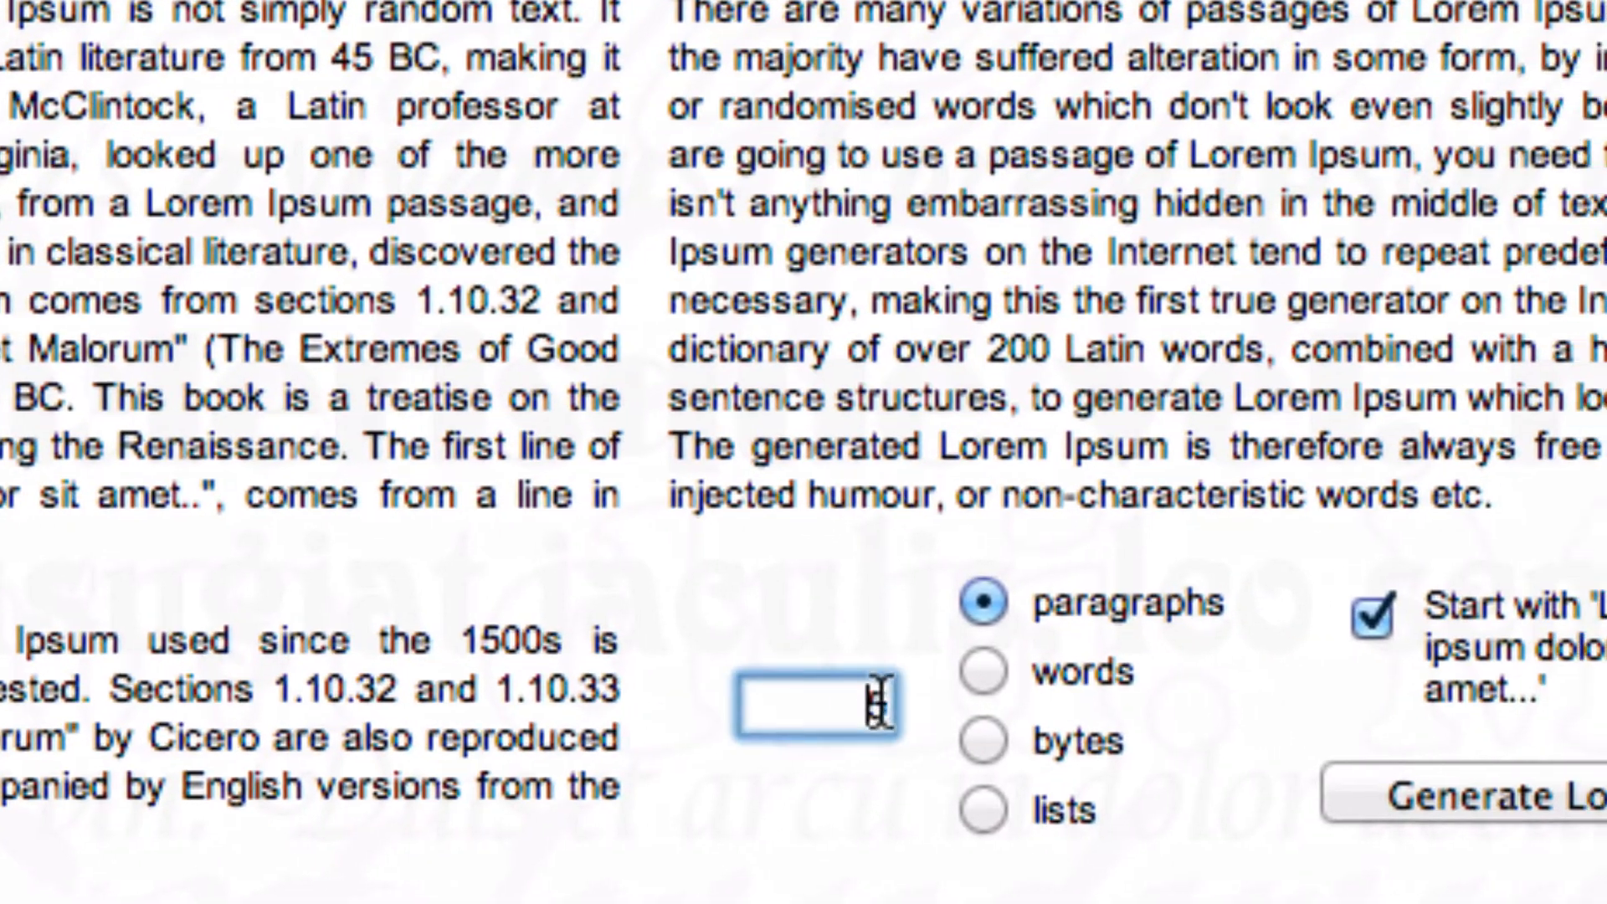
key(BackSpace)
text(2)
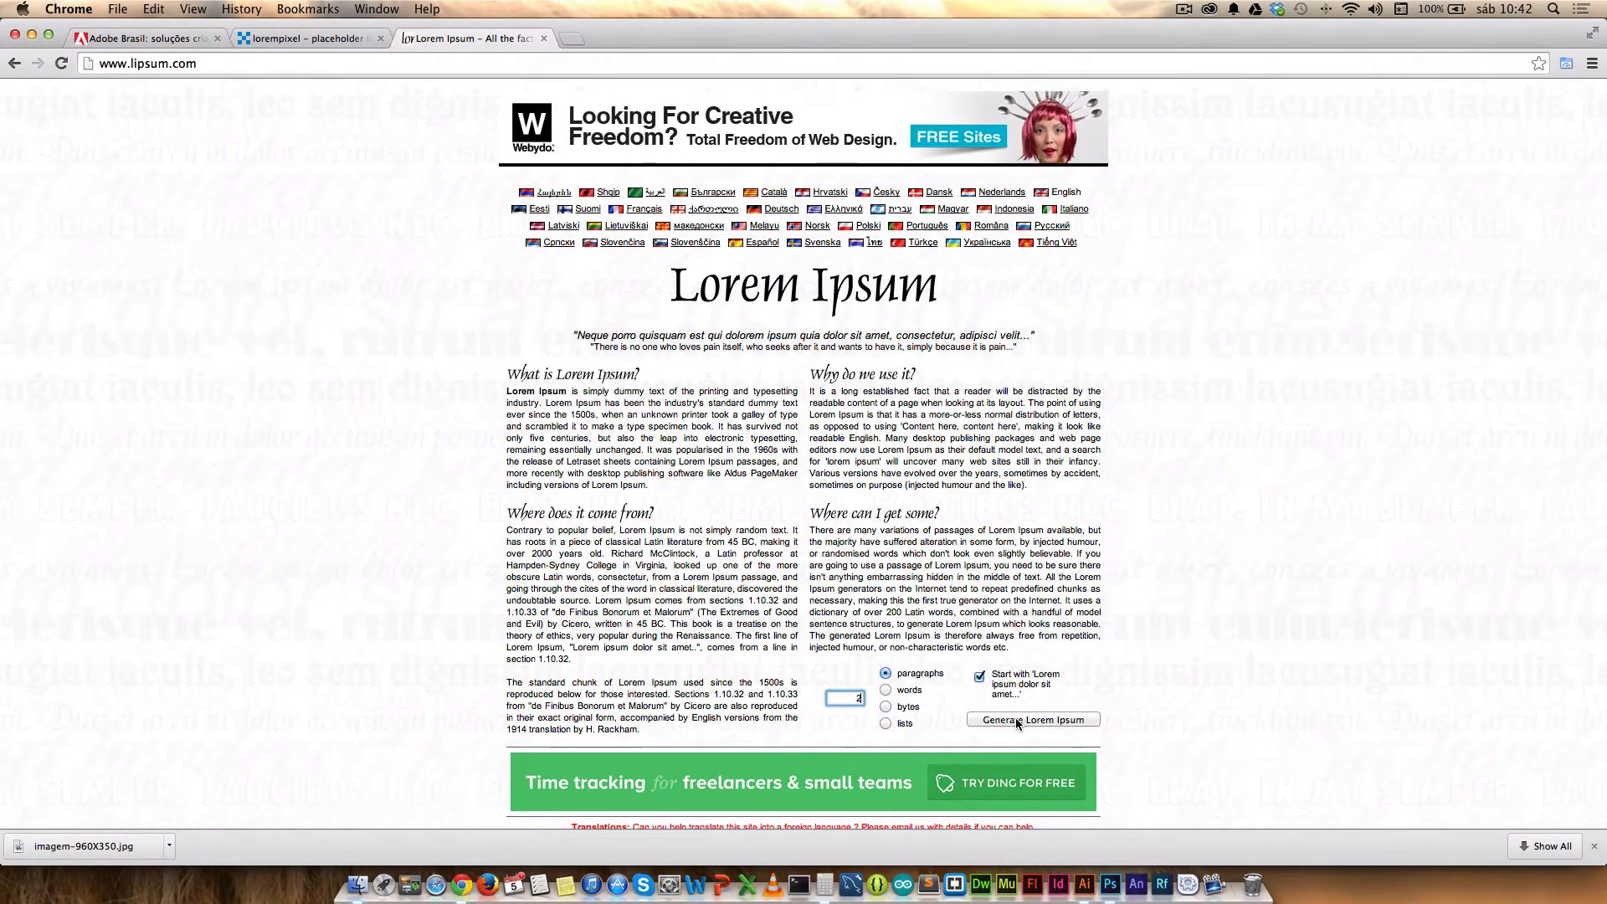
click(1017, 721)
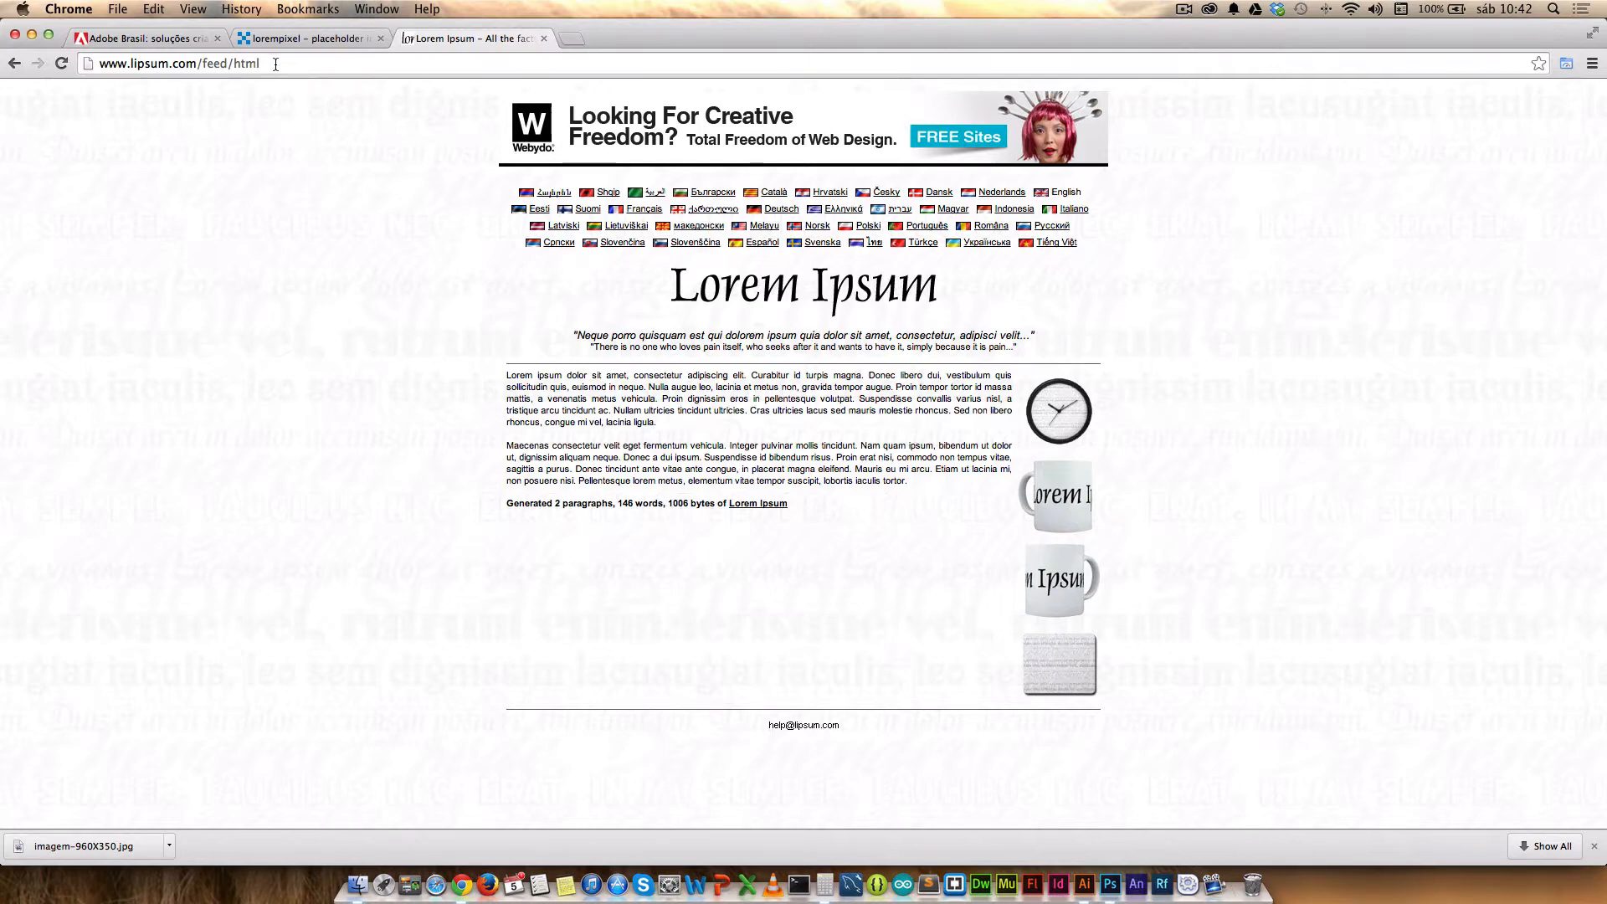
Step: Go back to the lipsum.com start page and switch to the open lorempixel page
drag(275, 64, 204, 69)
key(BackSpace)
key(Return)
click(345, 39)
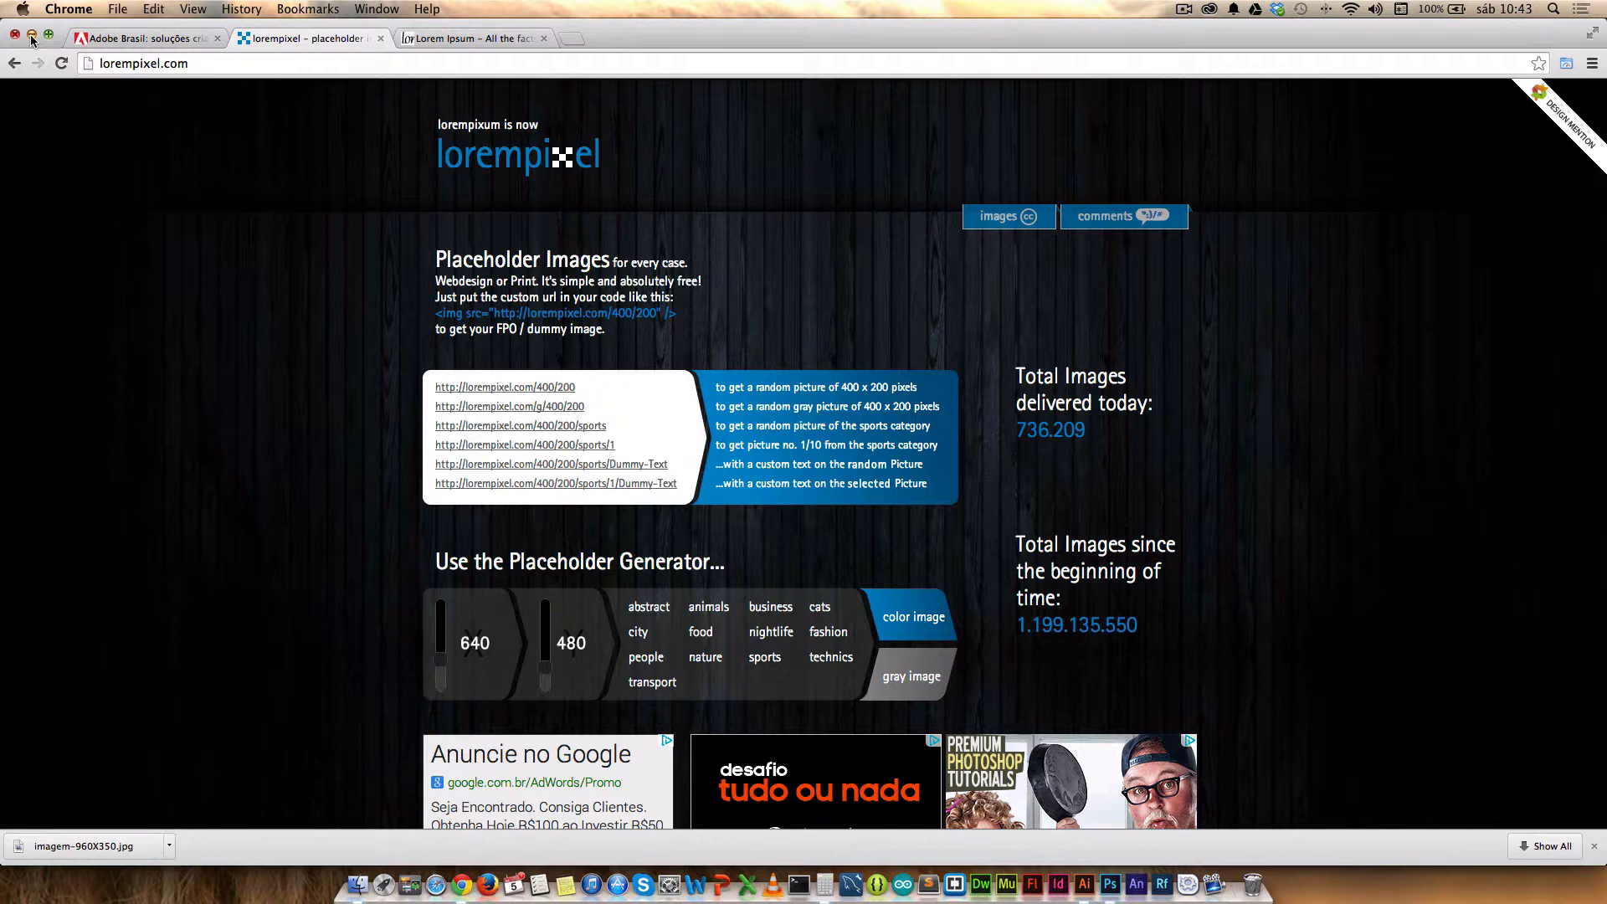
Step: Generate two 960 by 400 color placeholder images from the city category, closing each preview
double_click(474, 642)
text(96)
key(Tab)
text(400)
click(640, 633)
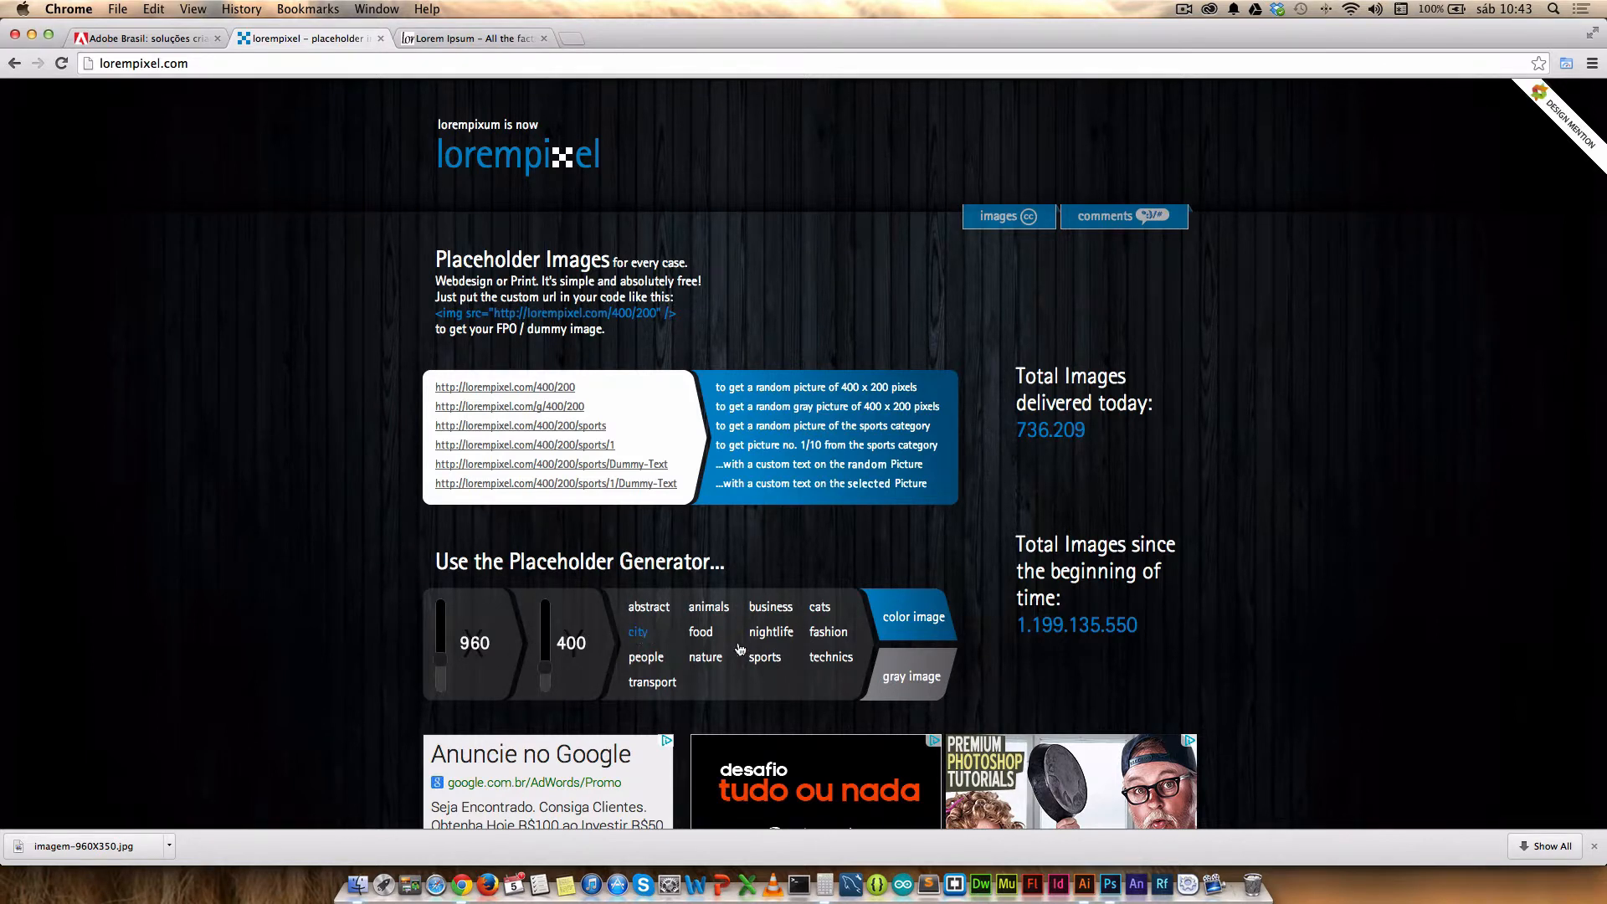
click(912, 619)
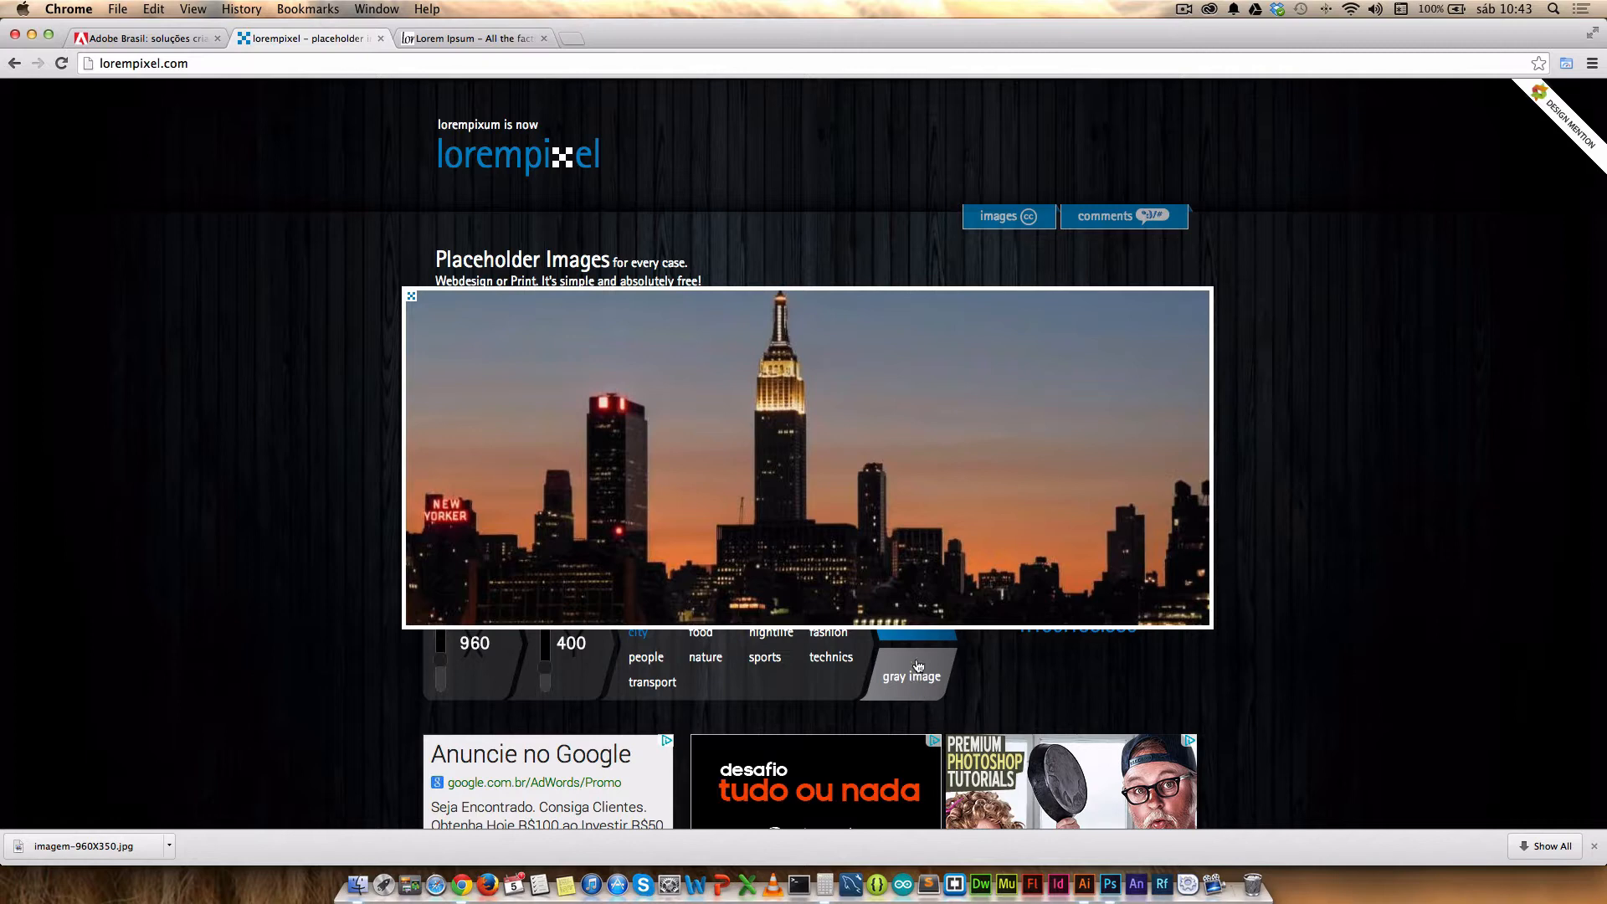
click(410, 300)
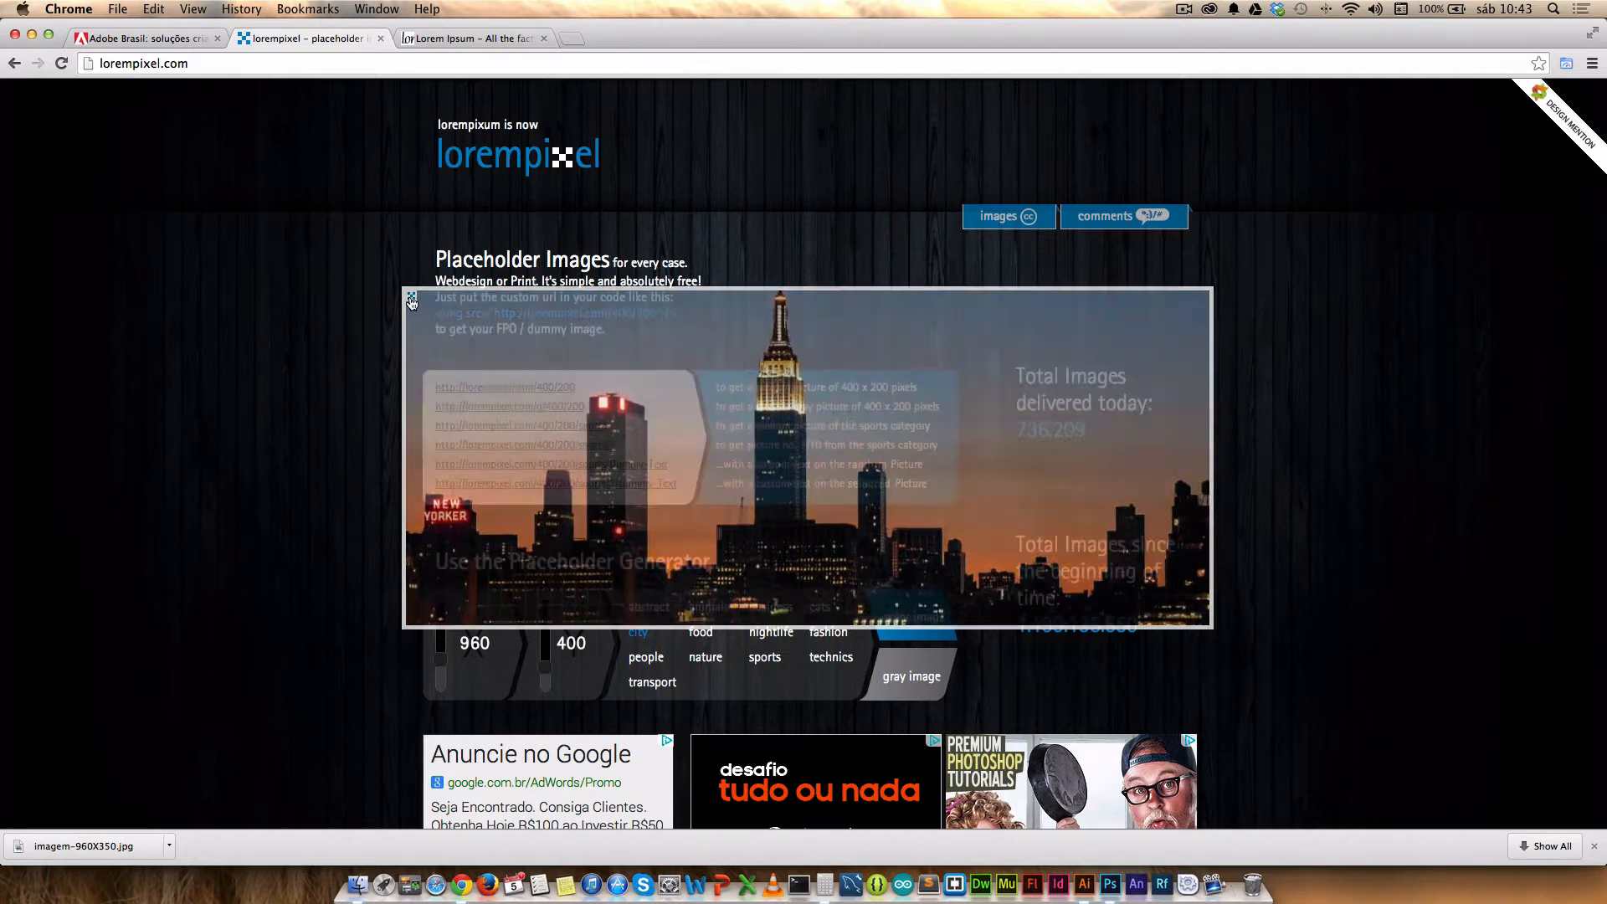
click(904, 620)
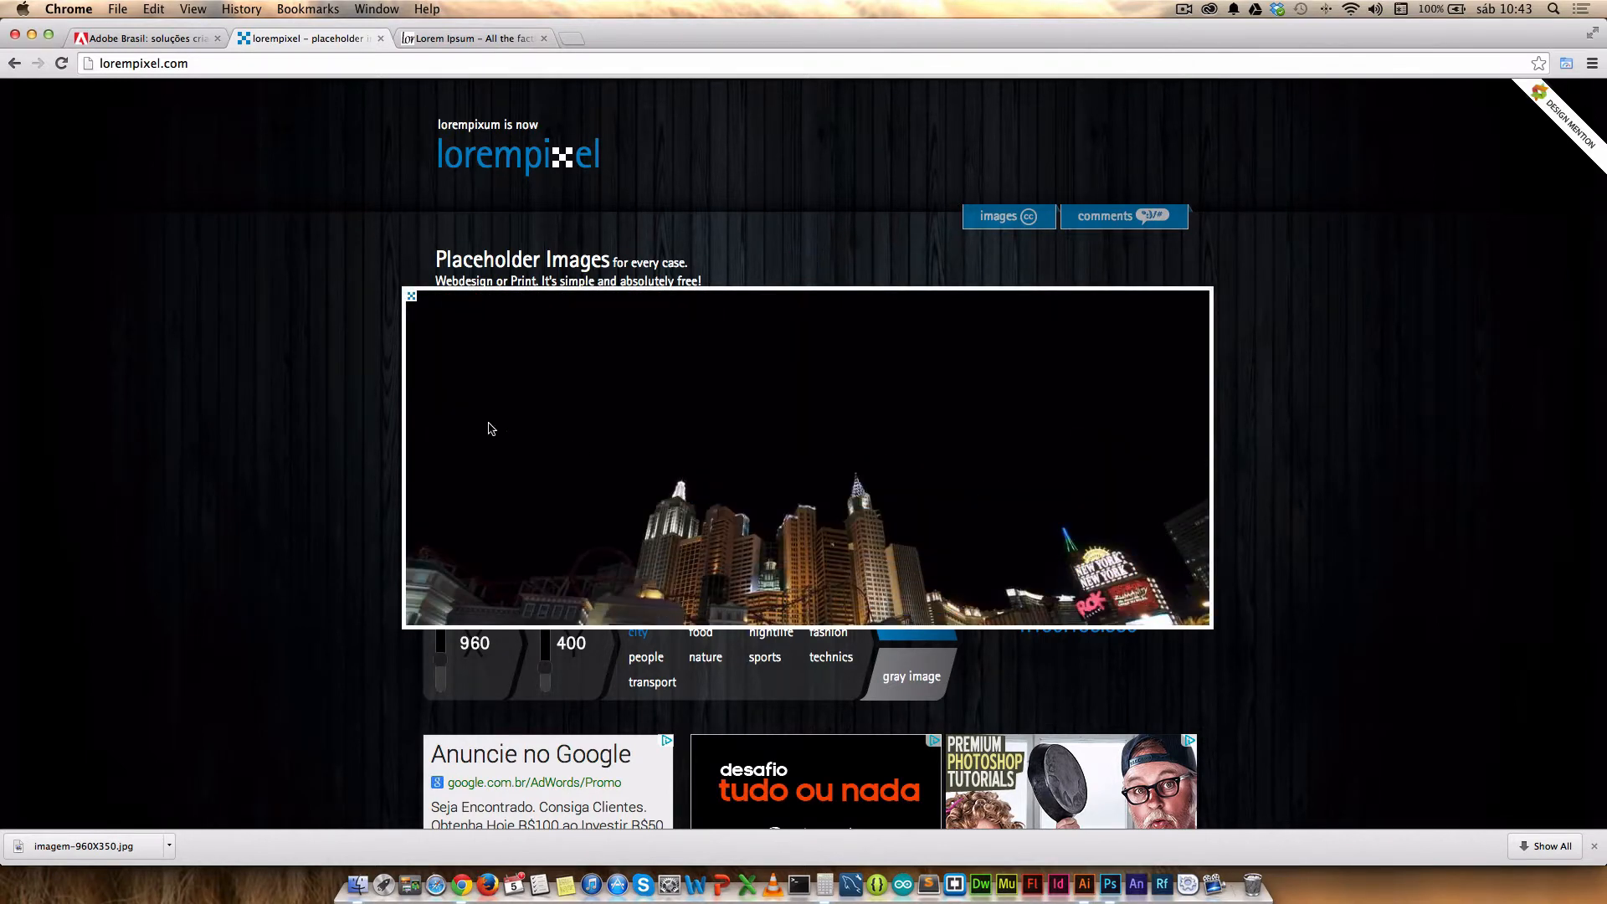
click(411, 297)
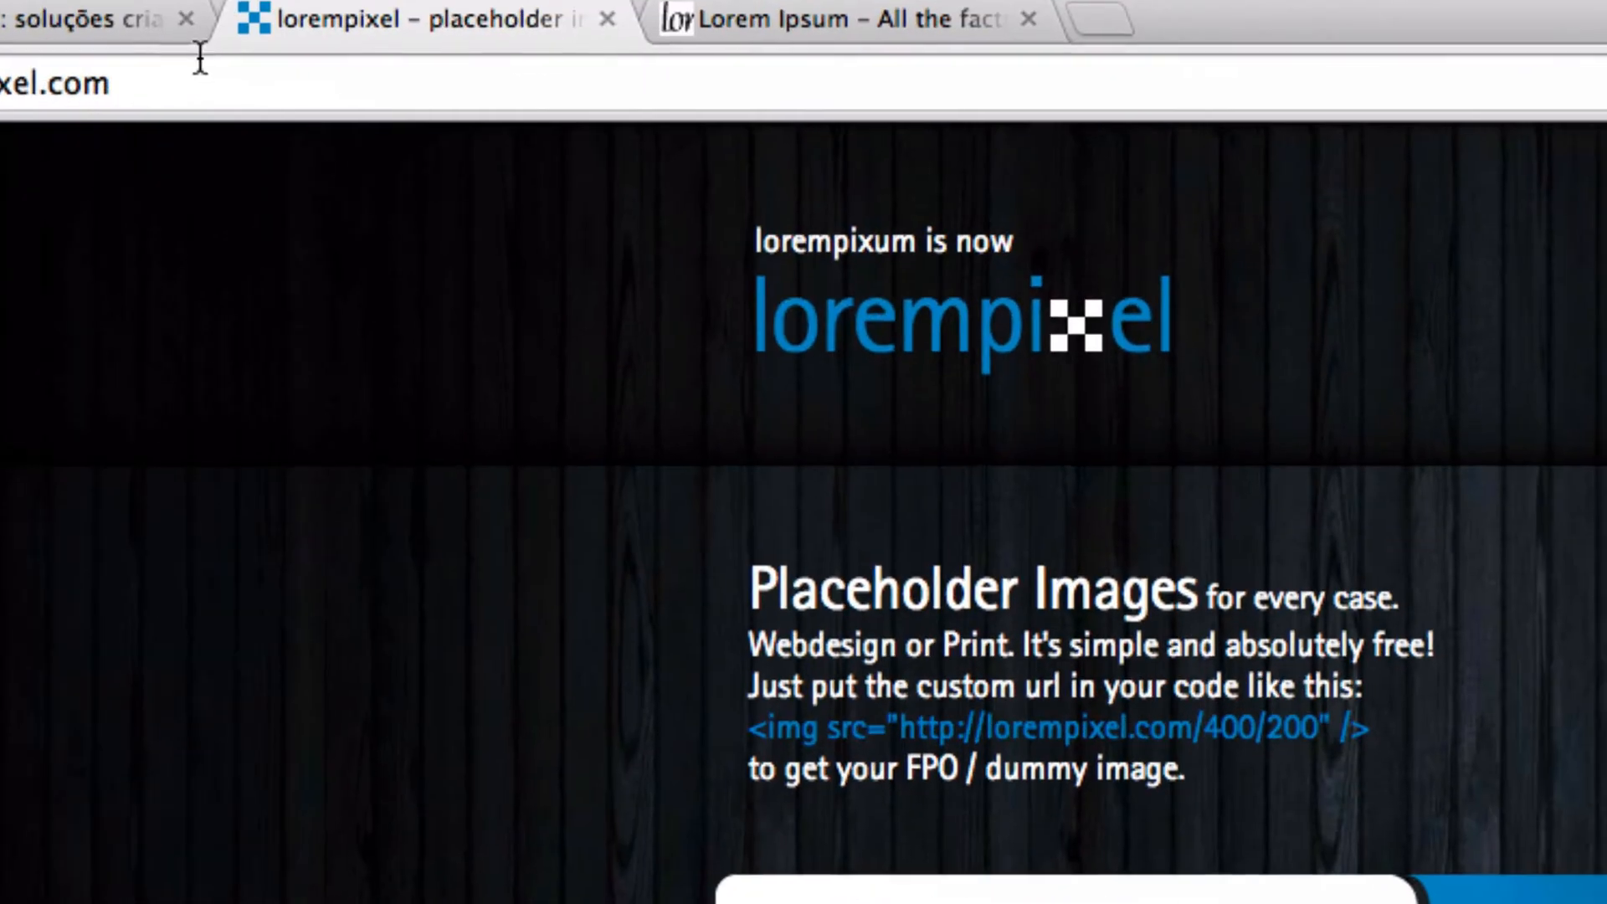
Step: Load a city image from the address lorempixel.com/960/400/city and reload it for other random pictures
right_click(211, 61)
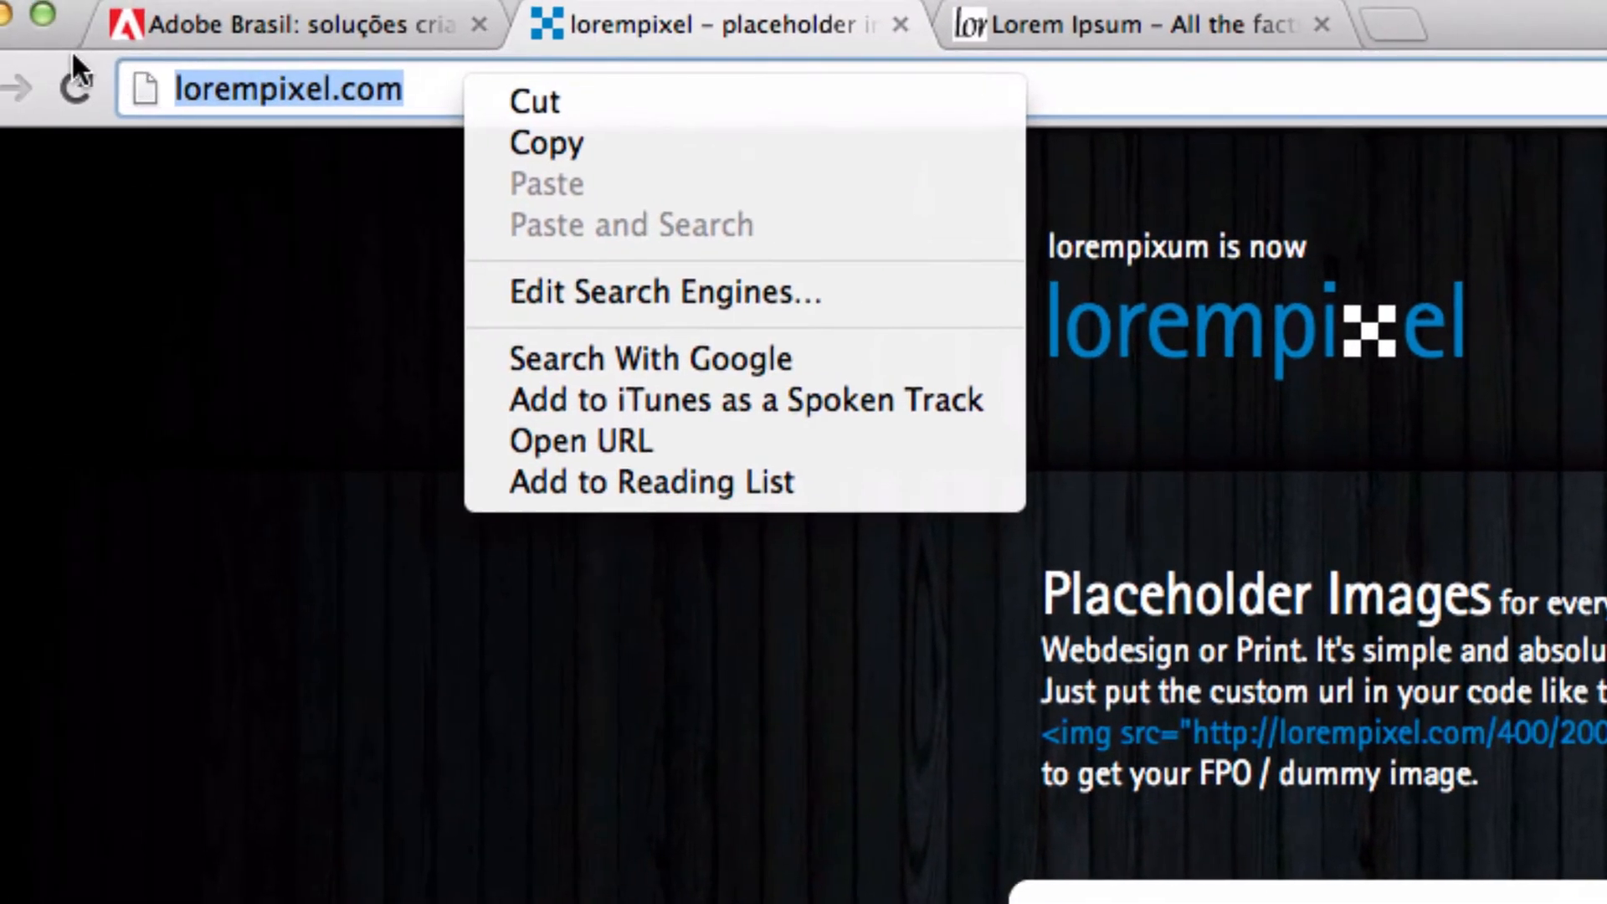
key(Down)
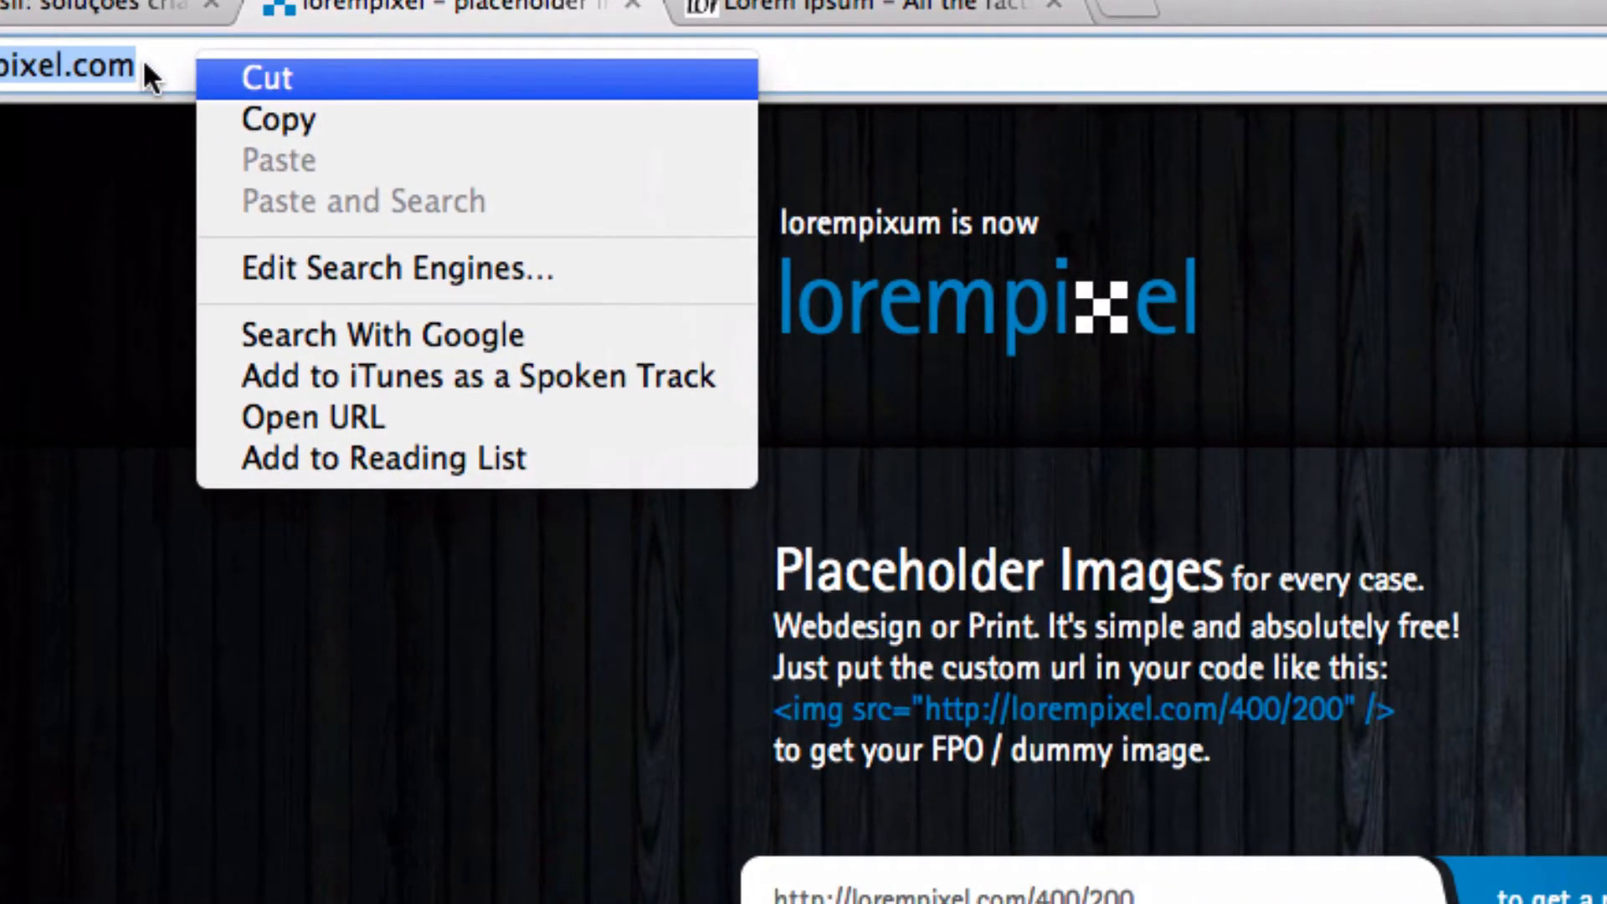
click(502, 111)
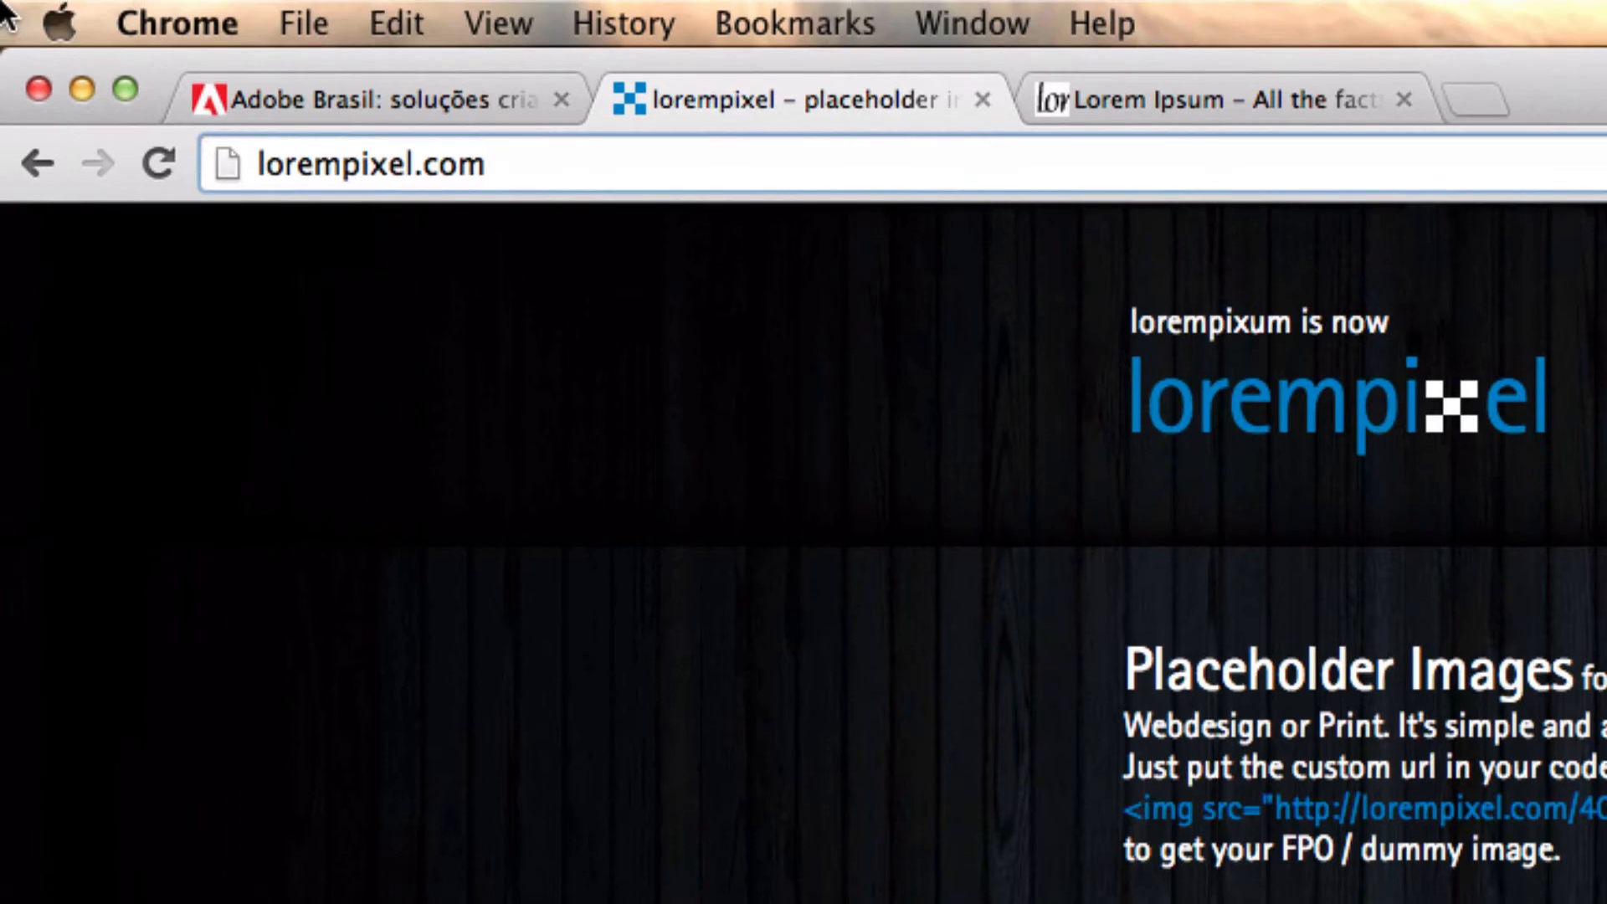
text(/)
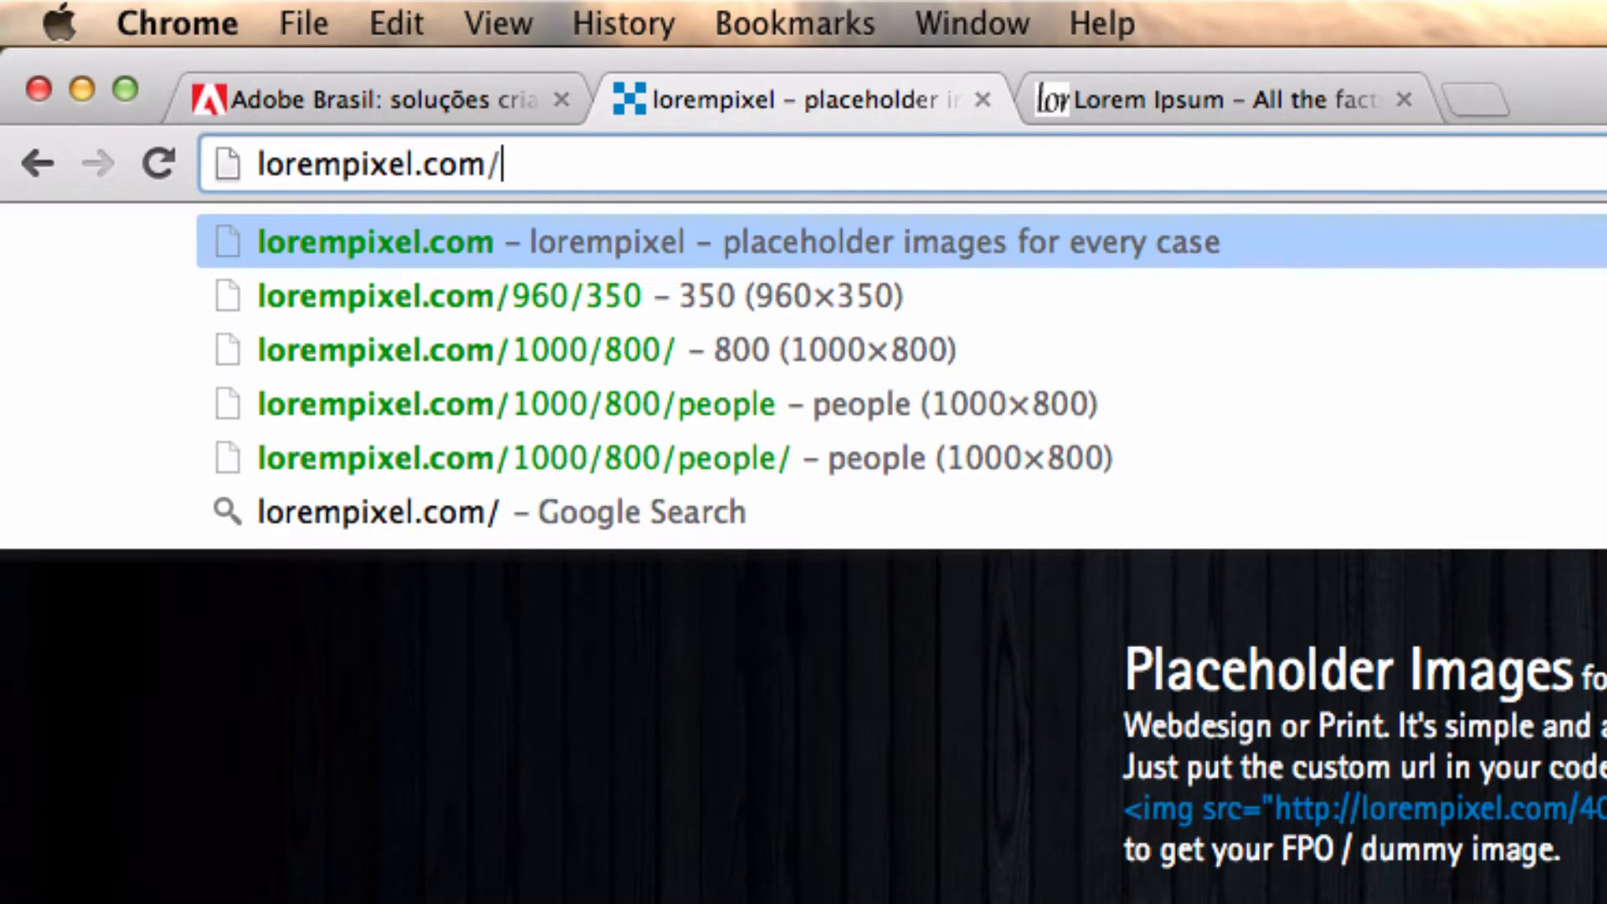
text(9)
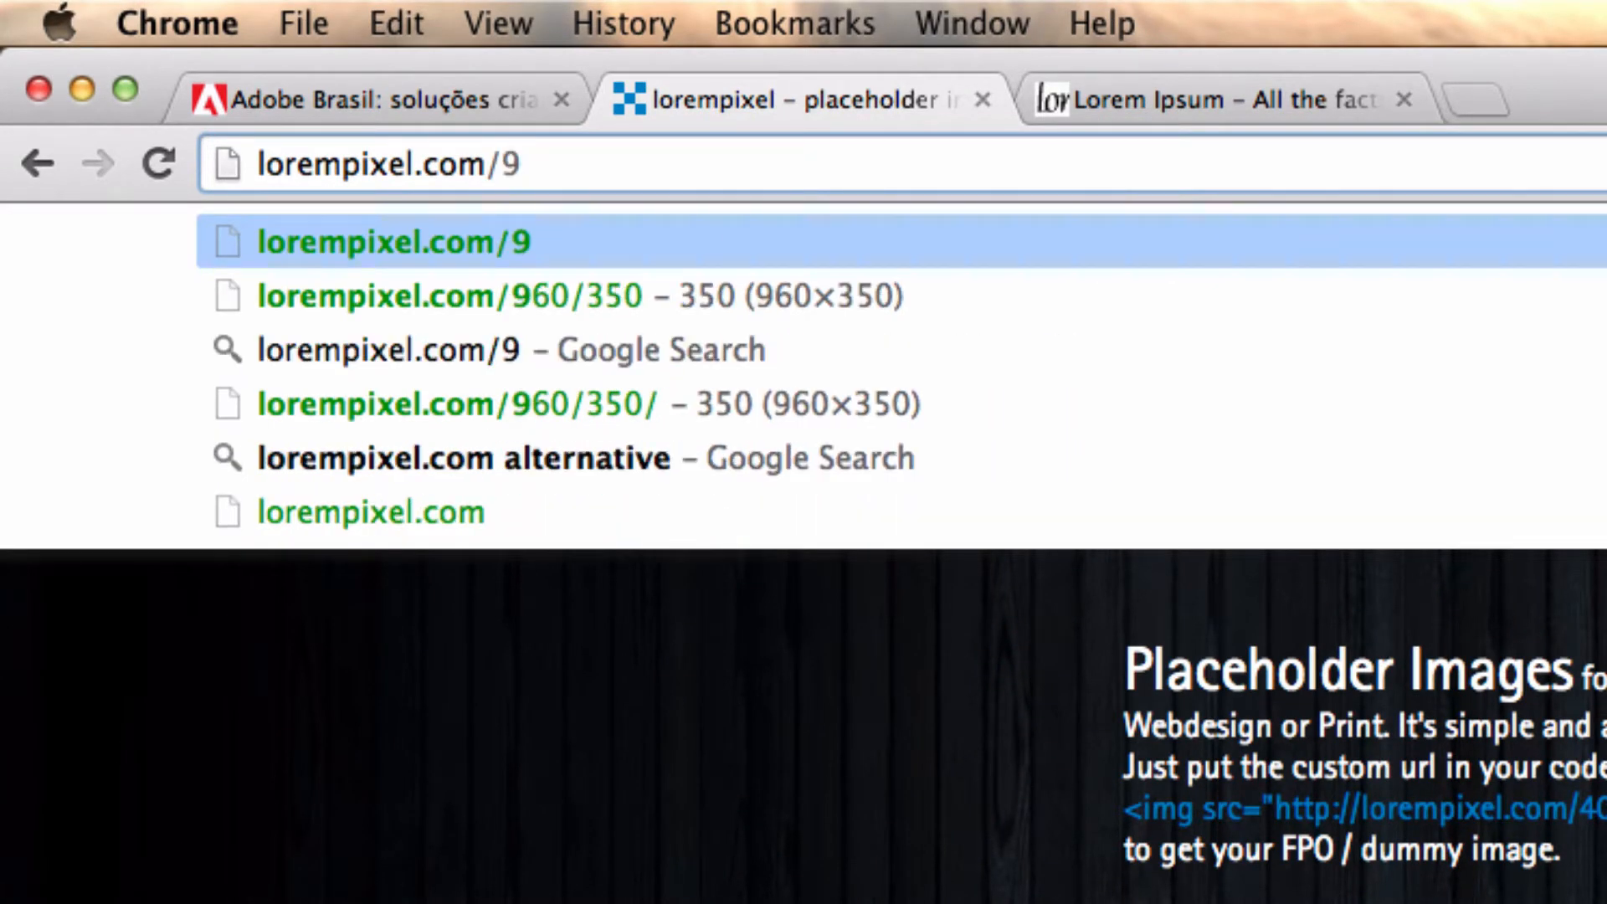
text(60/)
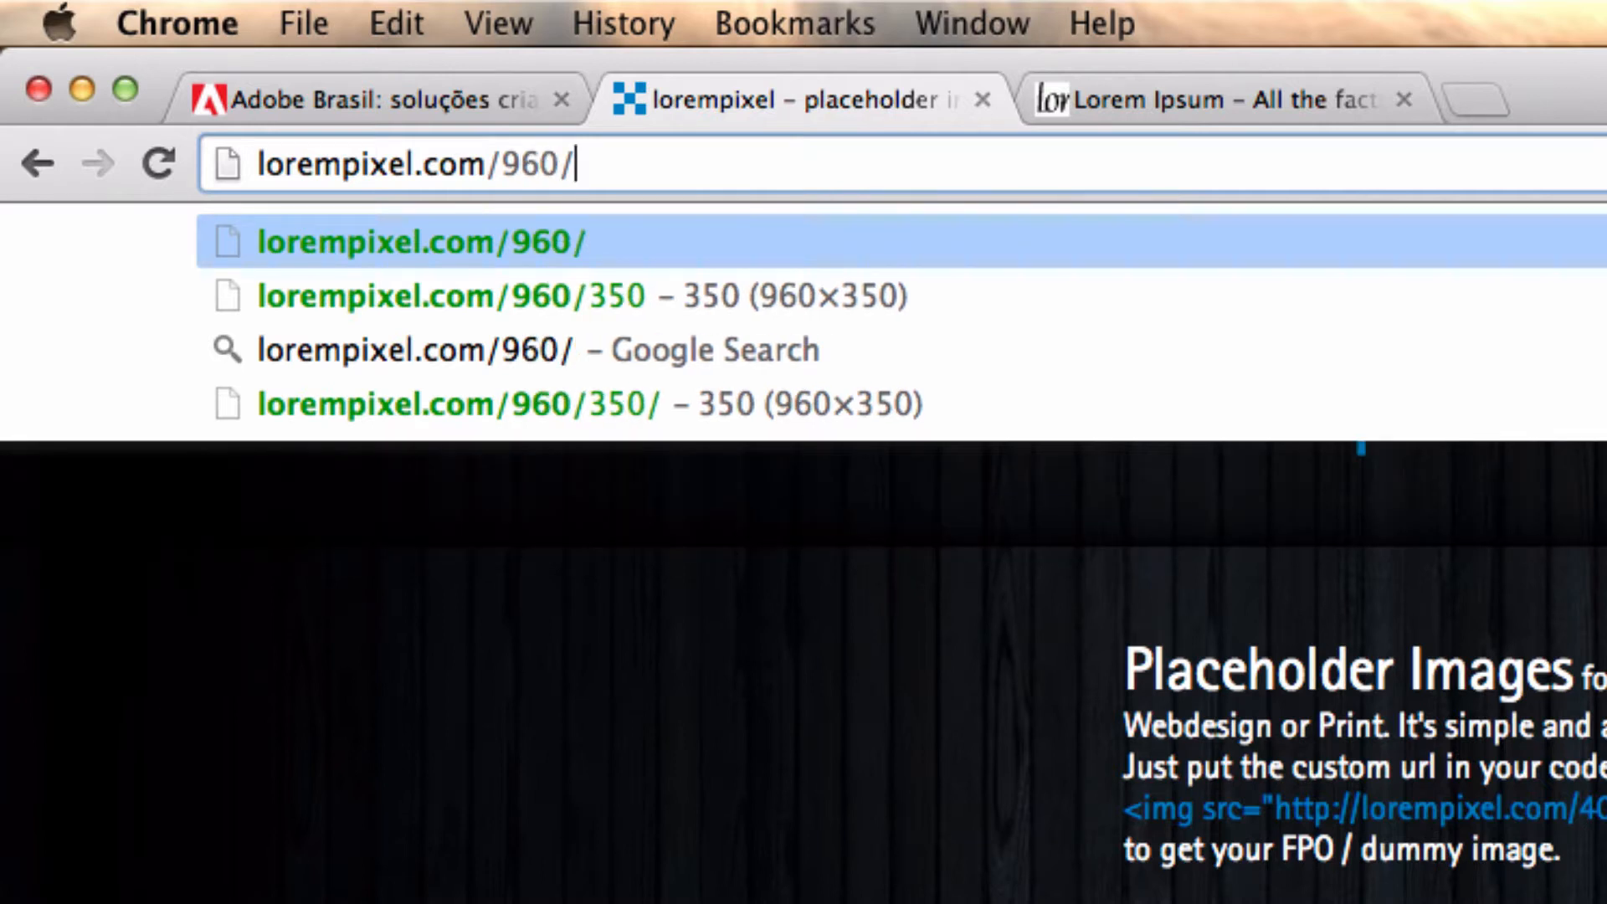
text(400/city)
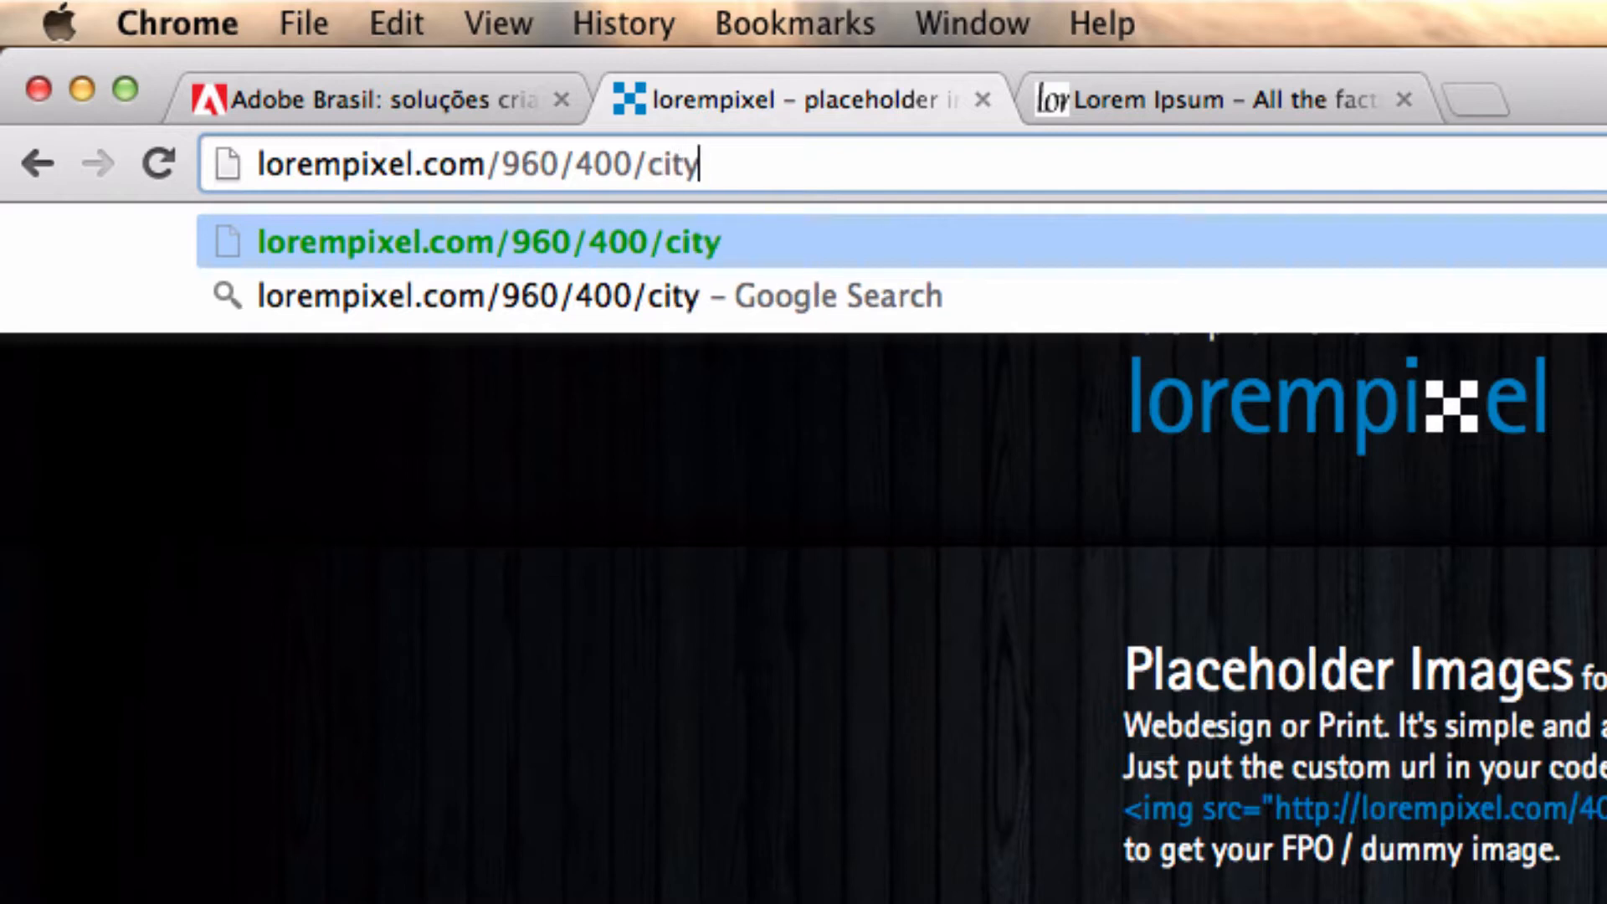
key(Return)
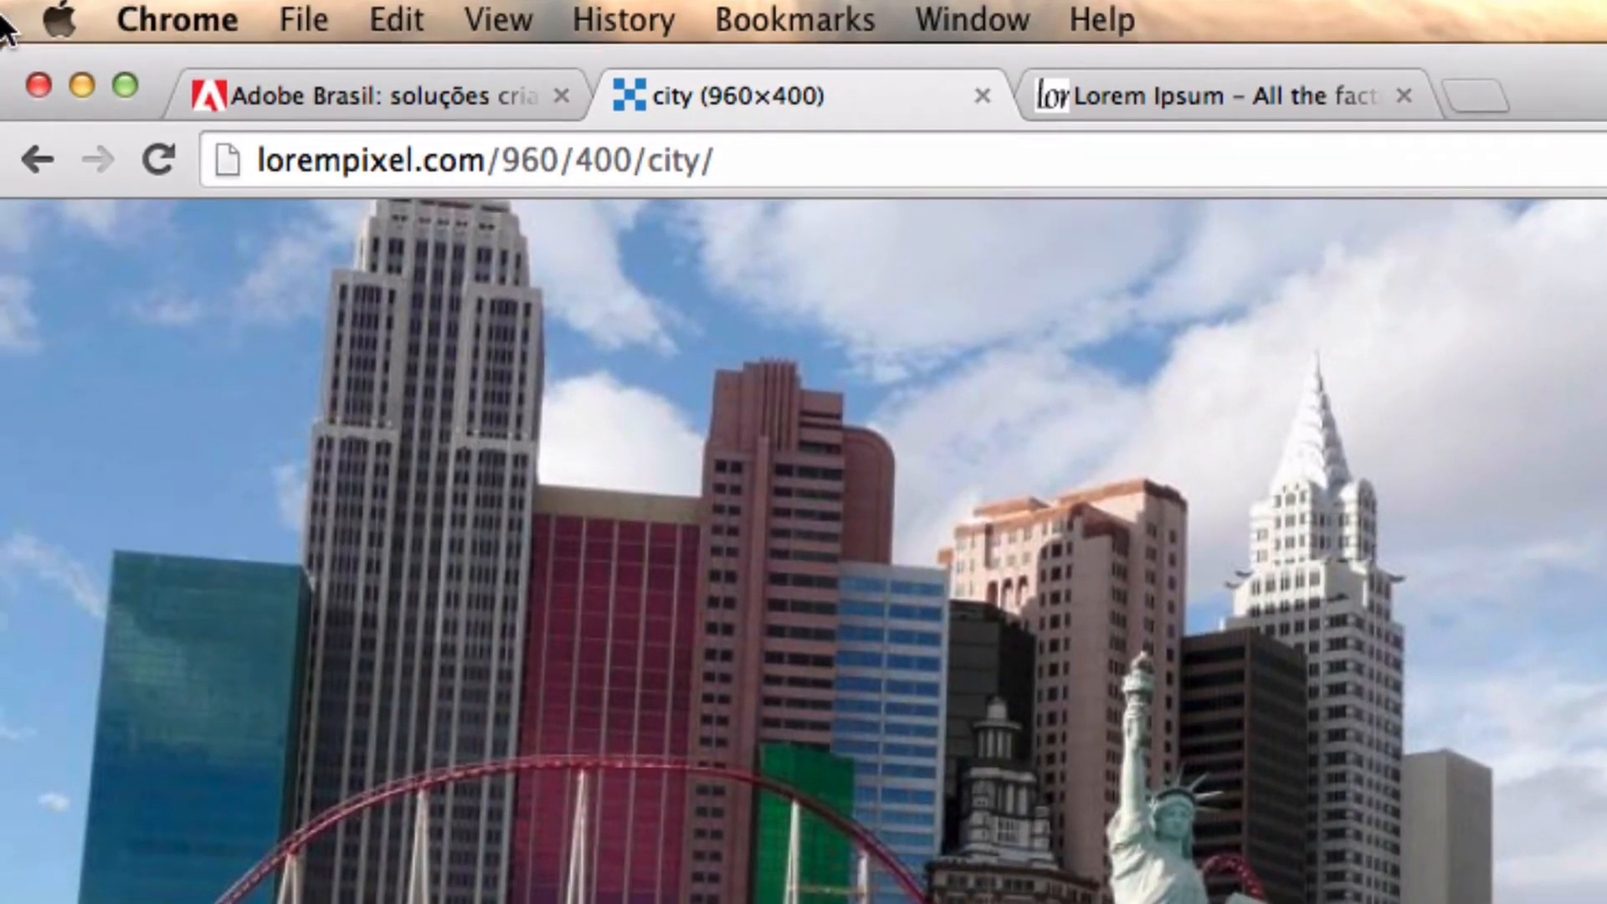
key(super+r)
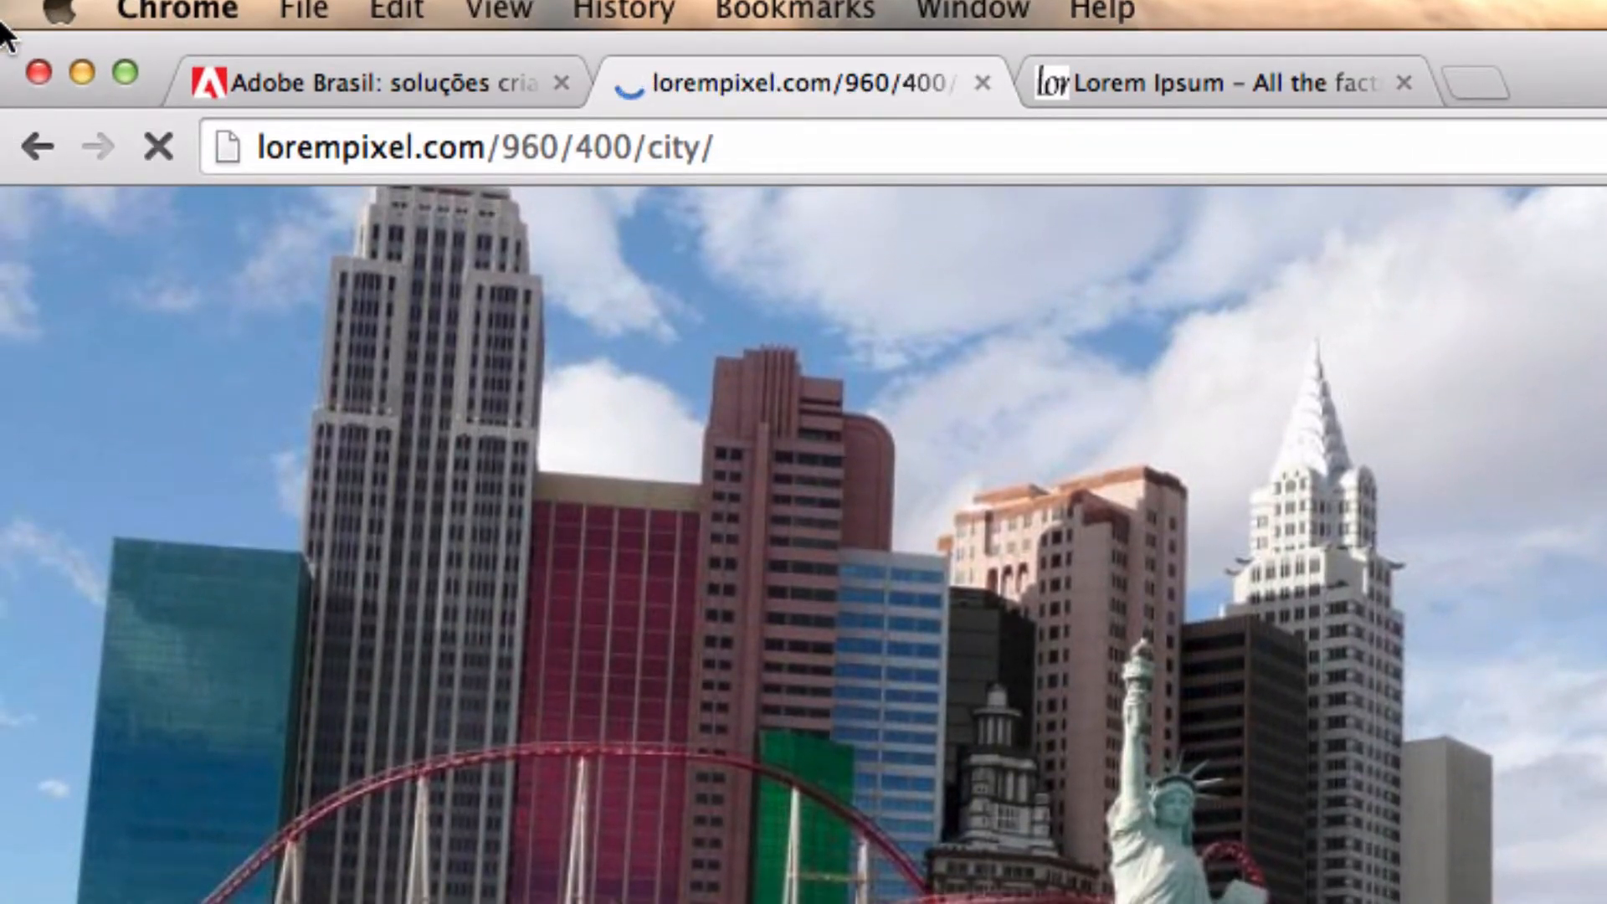
key(super+r)
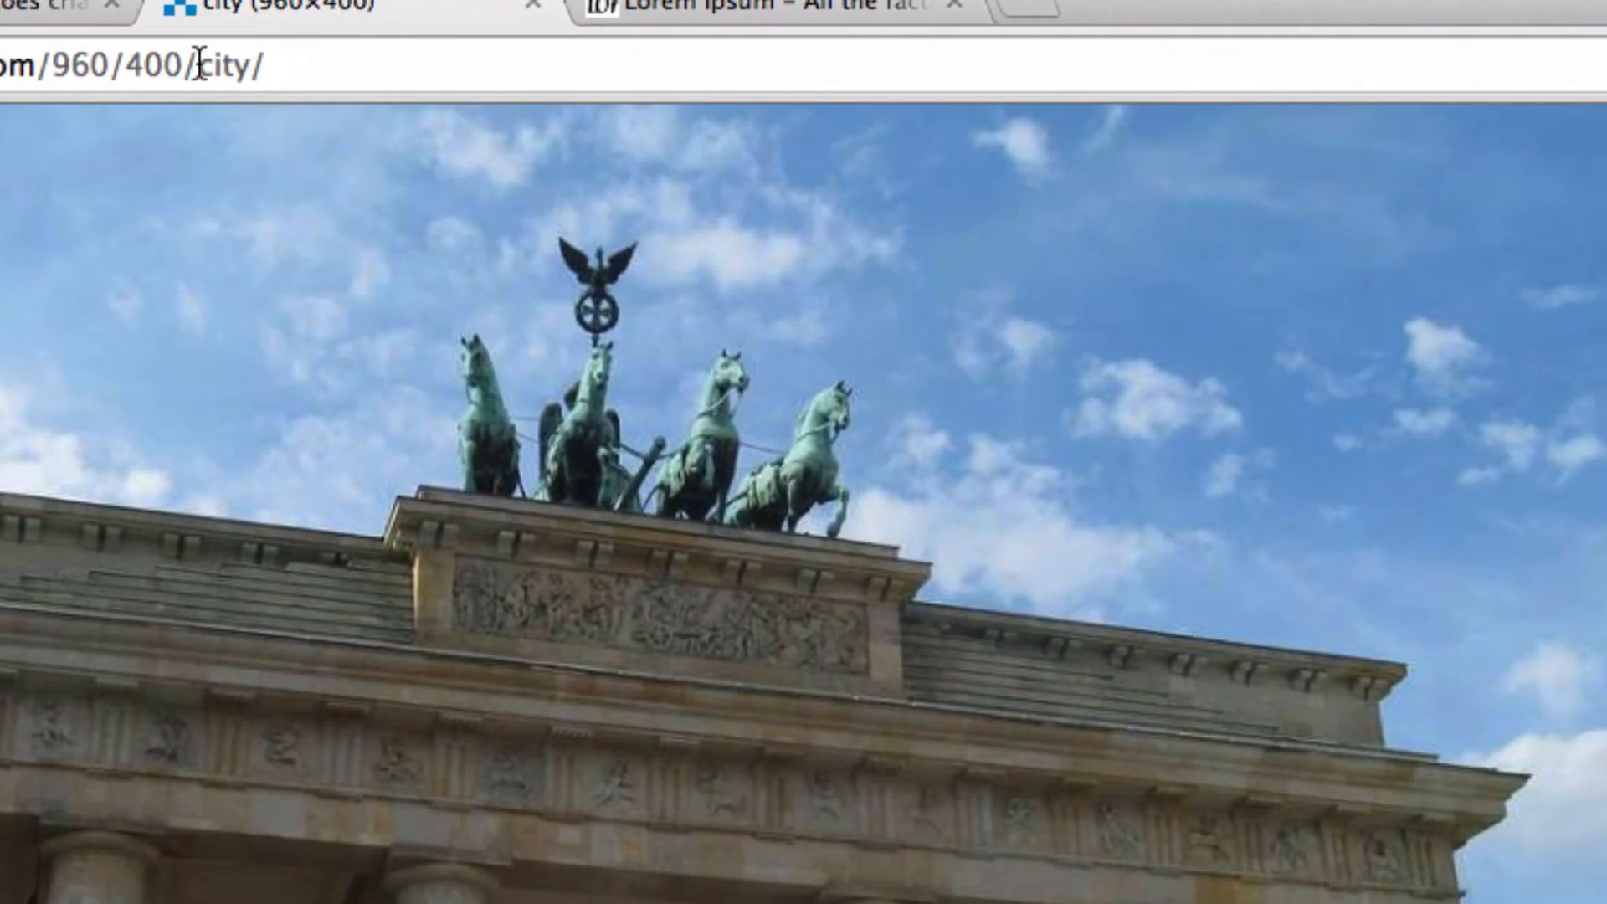
Step: Change the image address's category to people and reload for another random picture
drag(586, 145, 713, 145)
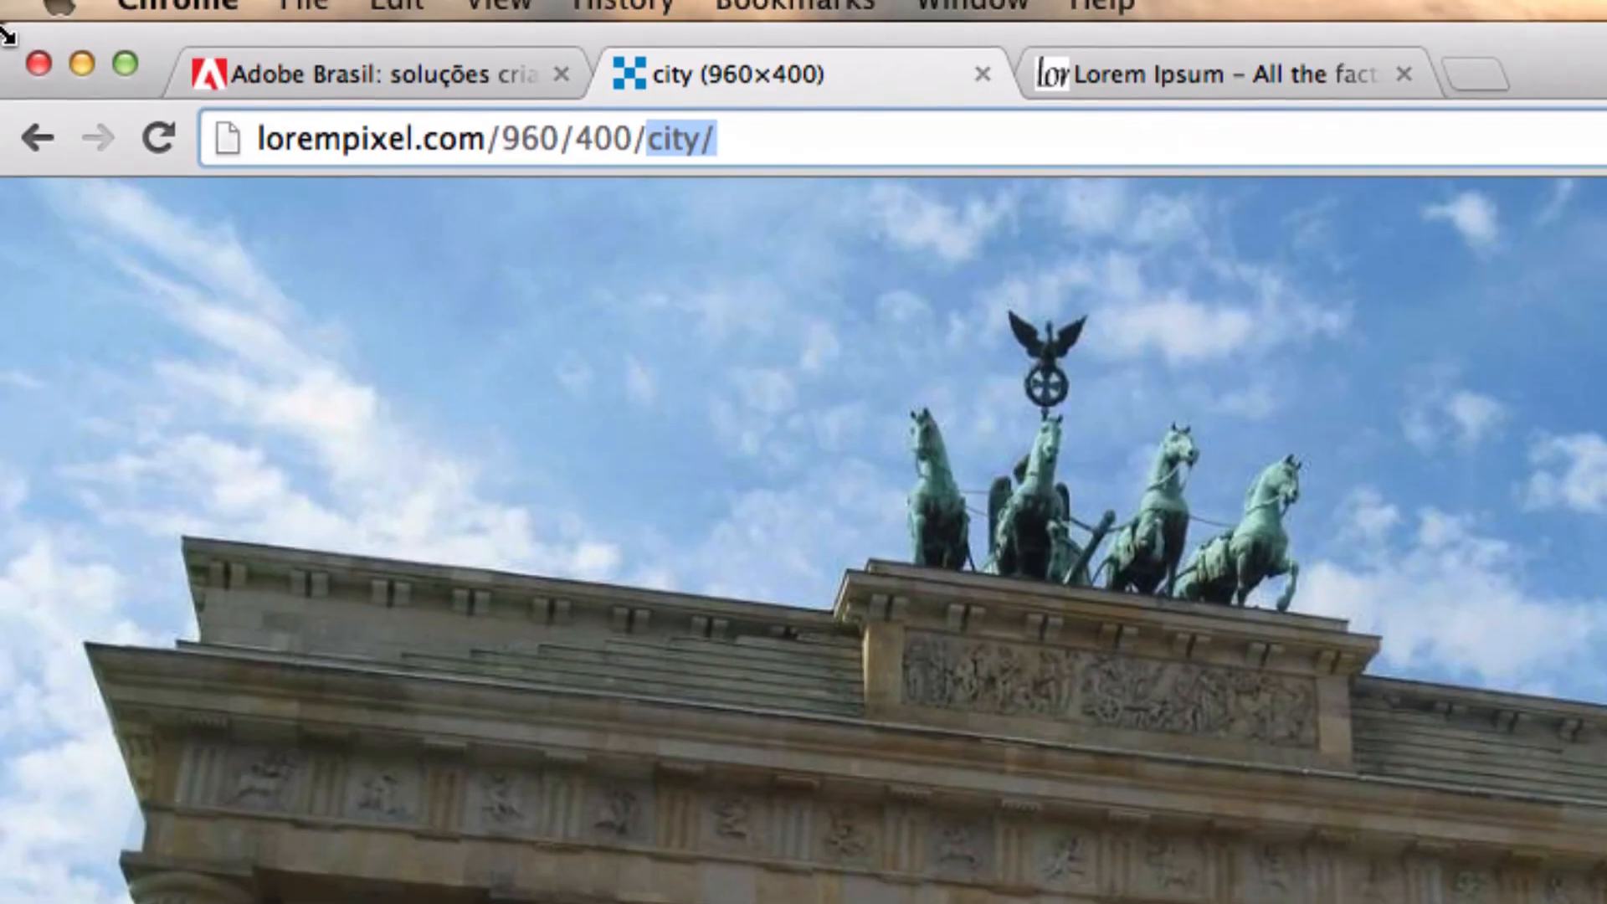
text(people)
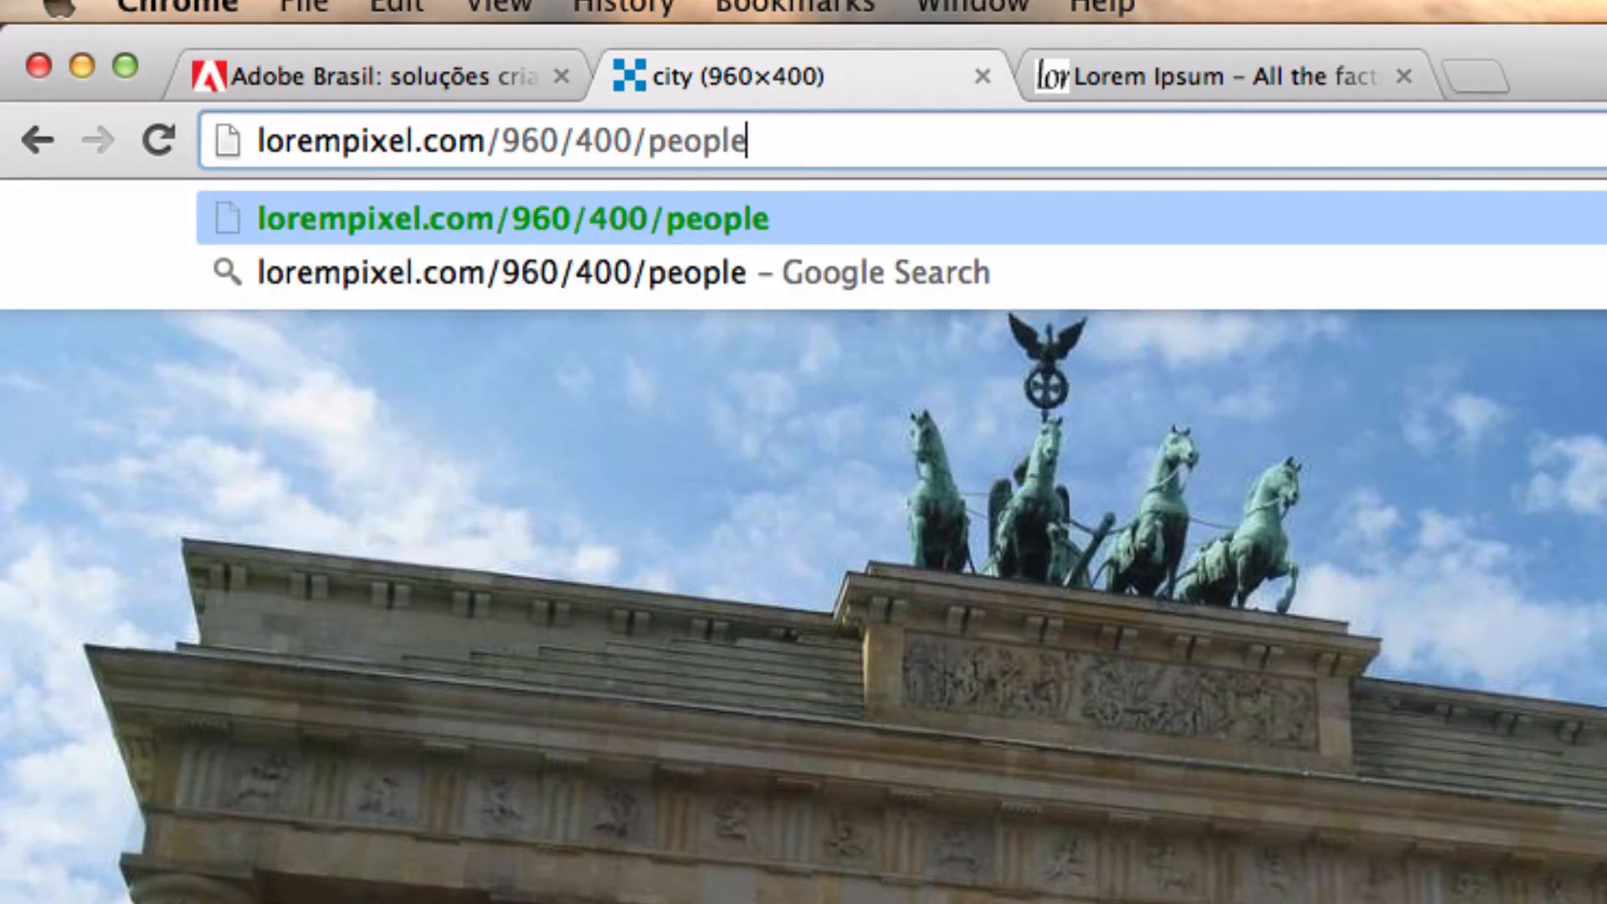
key(Return)
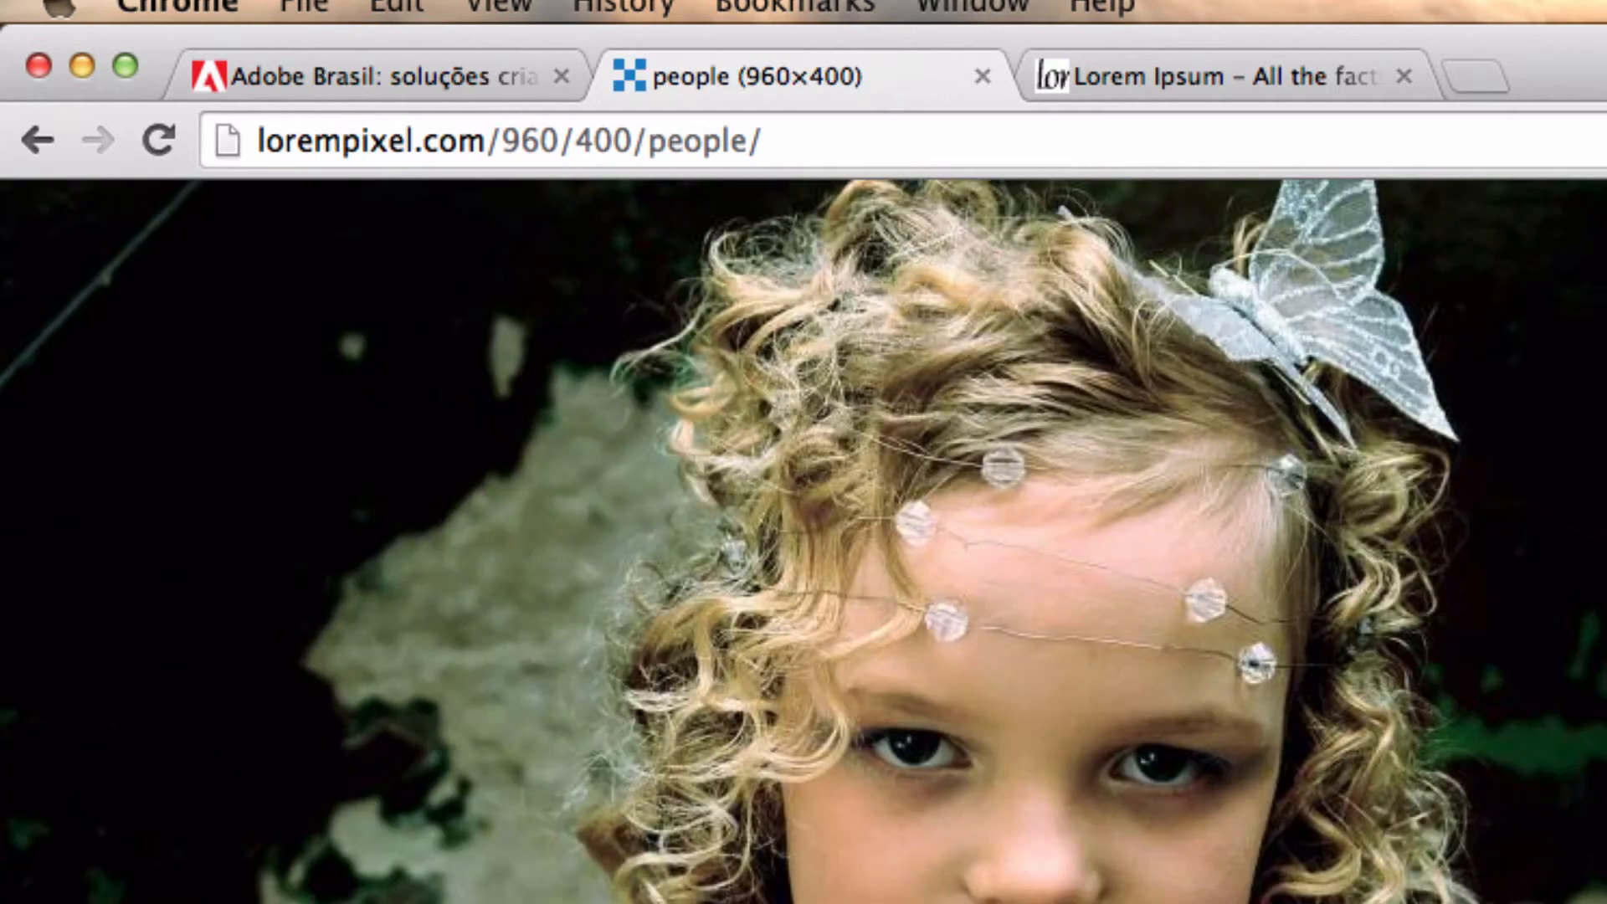
key(super+r)
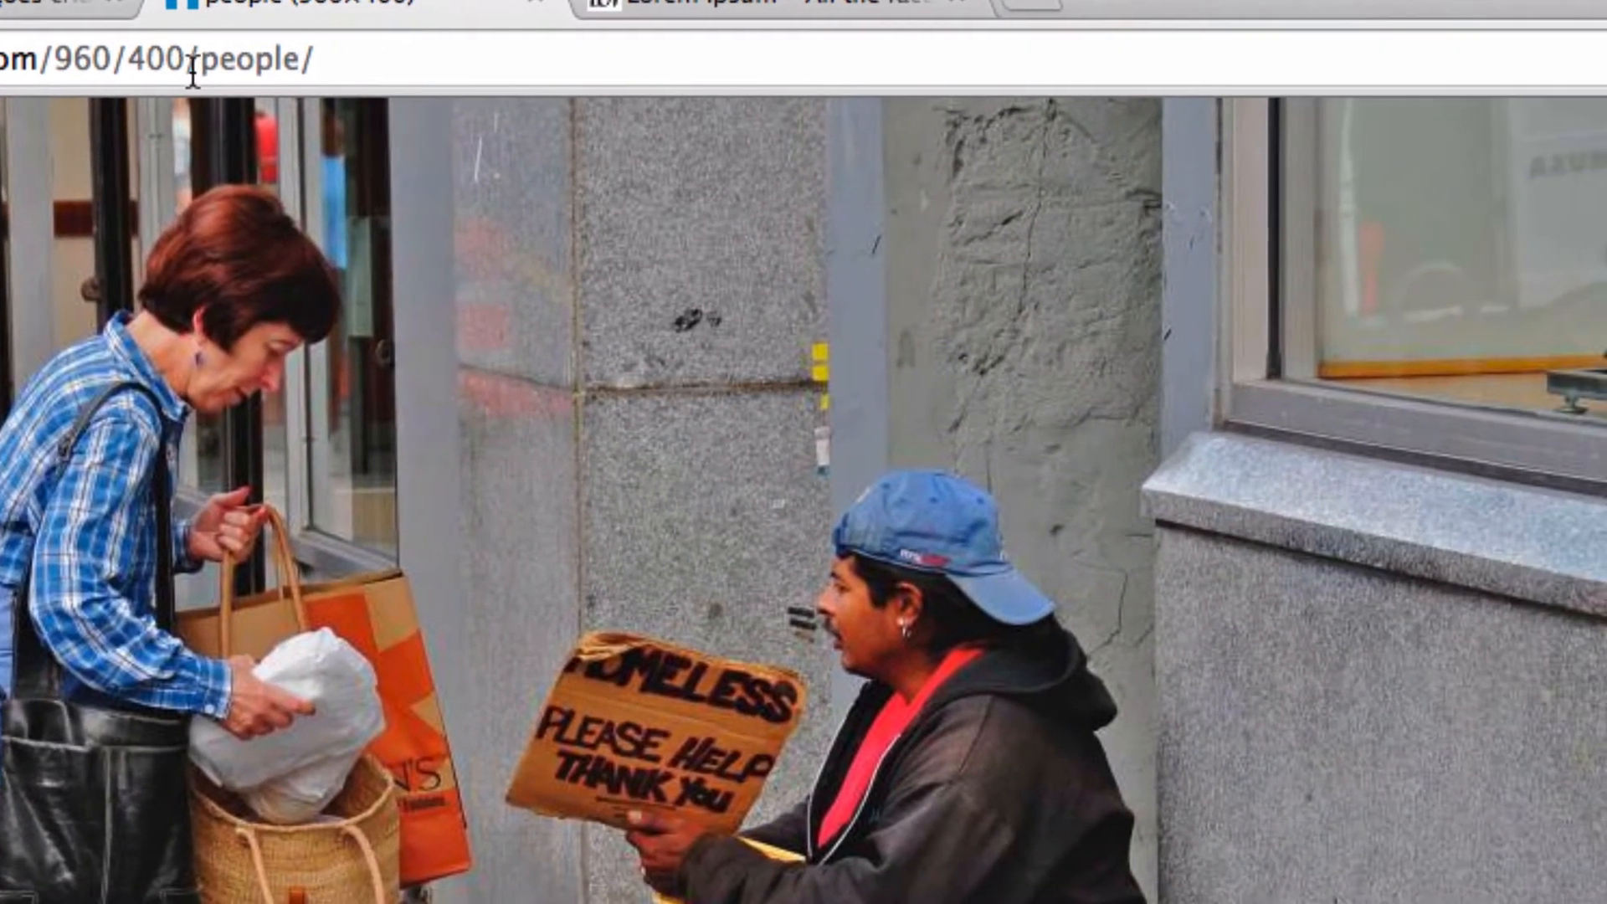
Step: Change the image address's category to food and reload for another random picture
drag(649, 140, 760, 140)
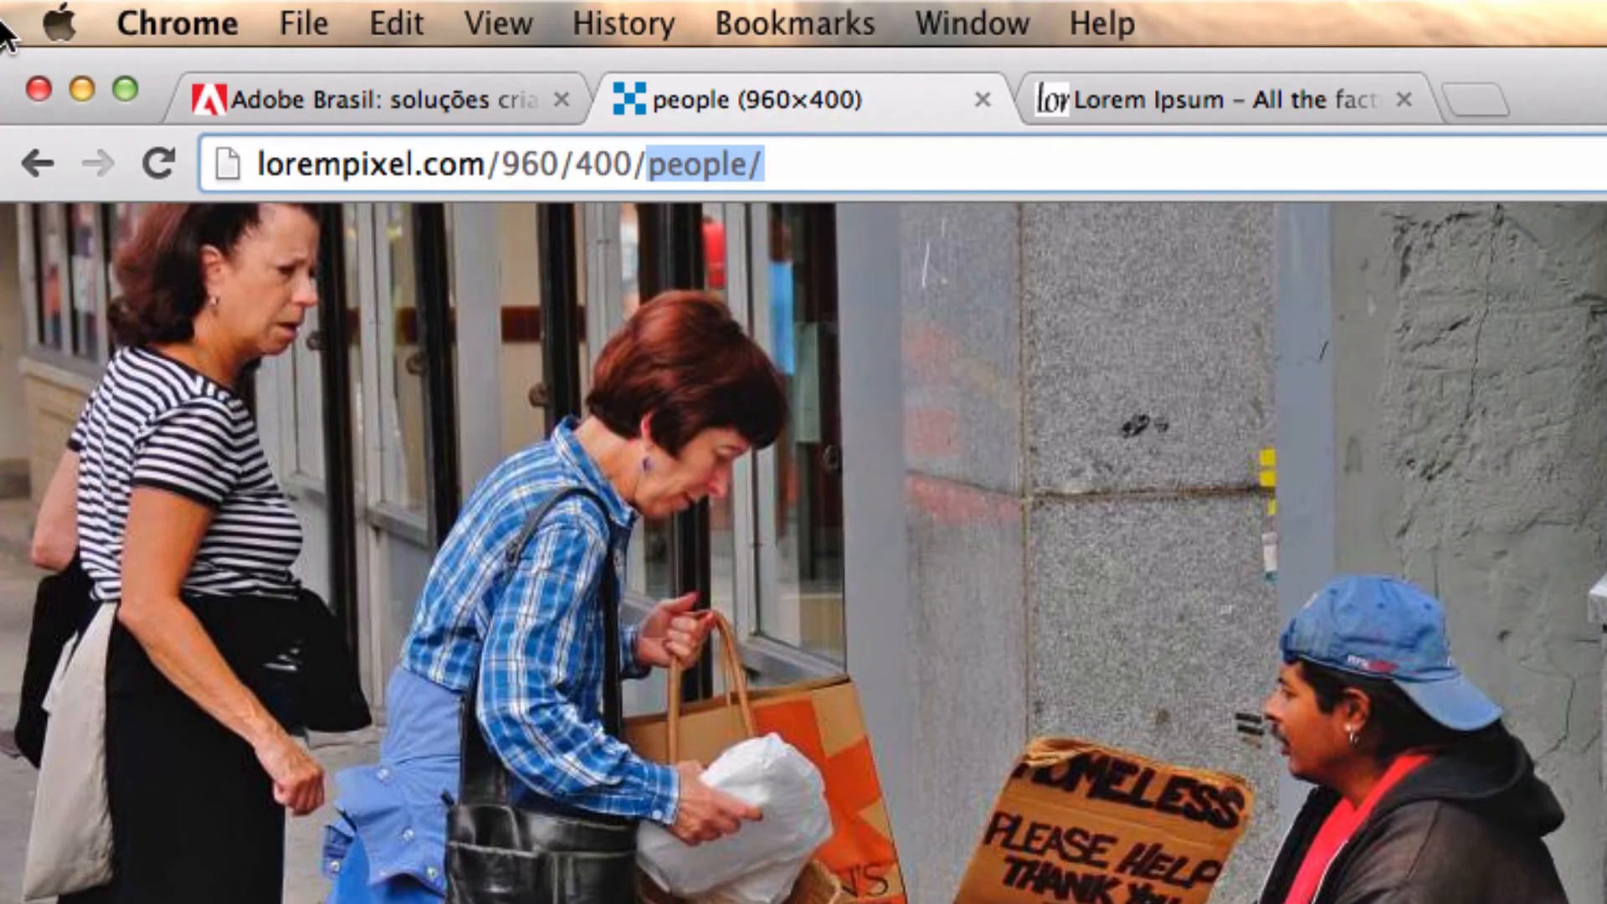
text(foo)
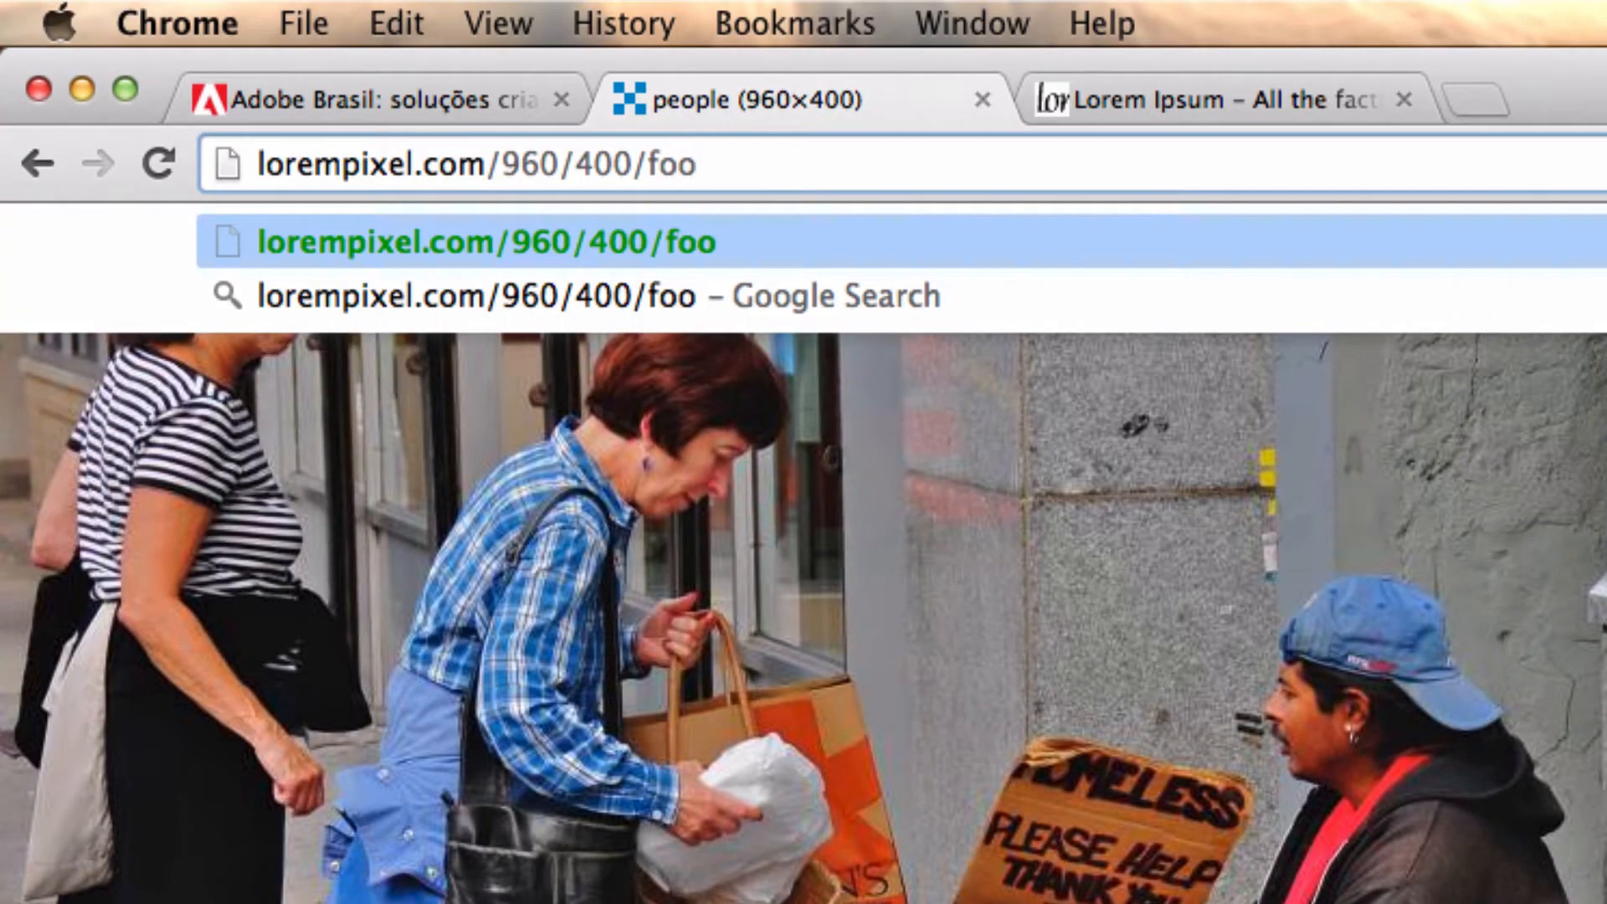
text(d)
key(Return)
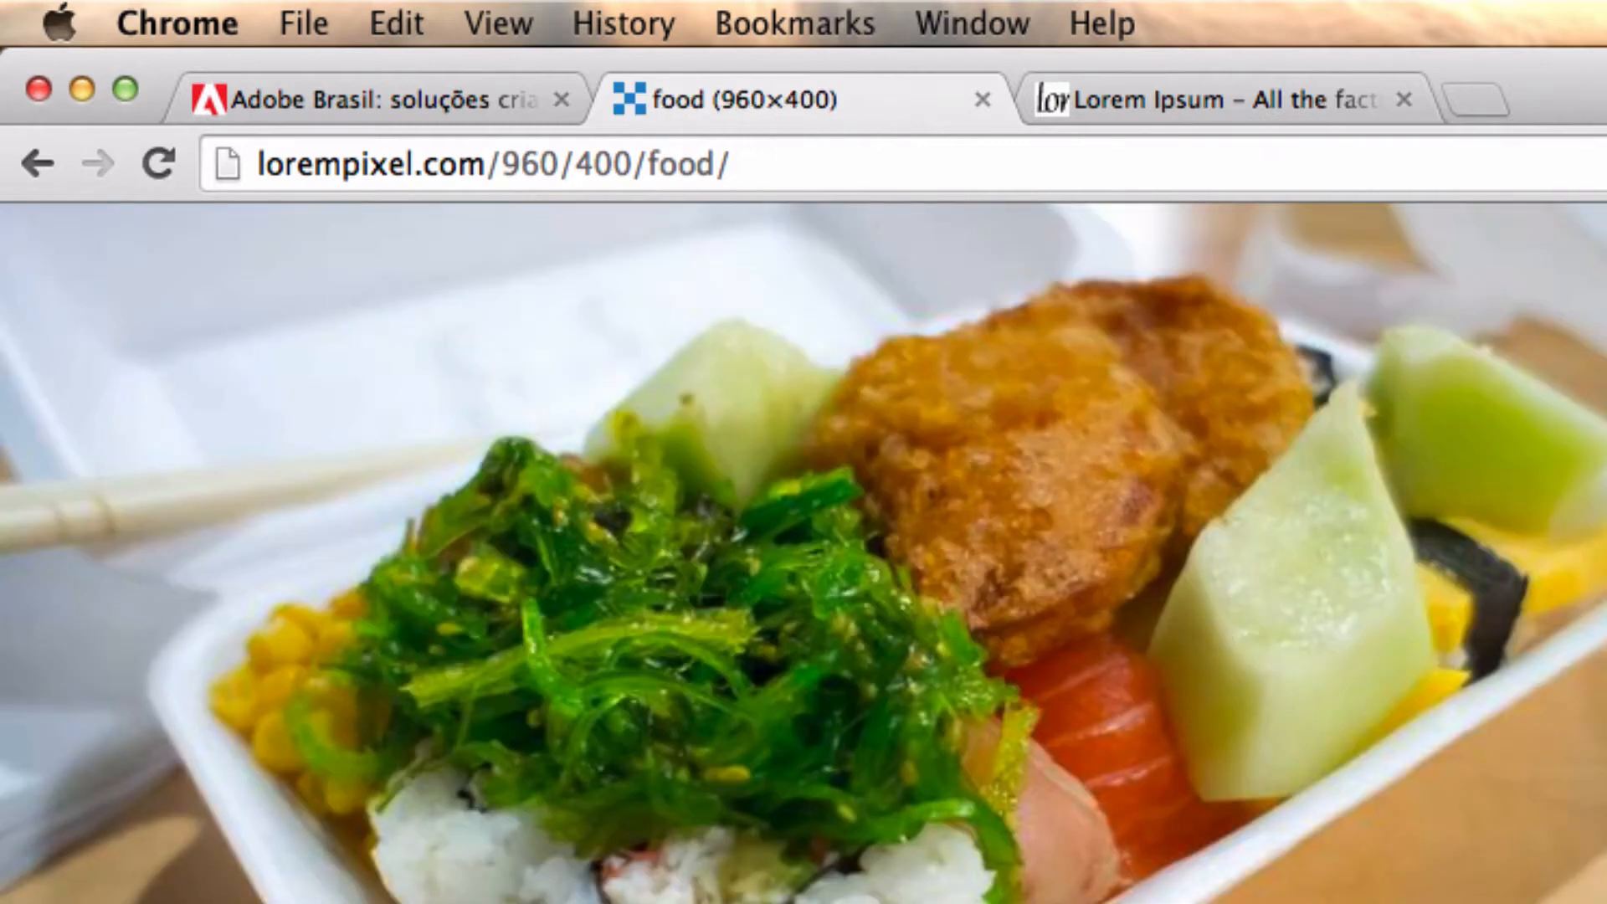
key(super+r)
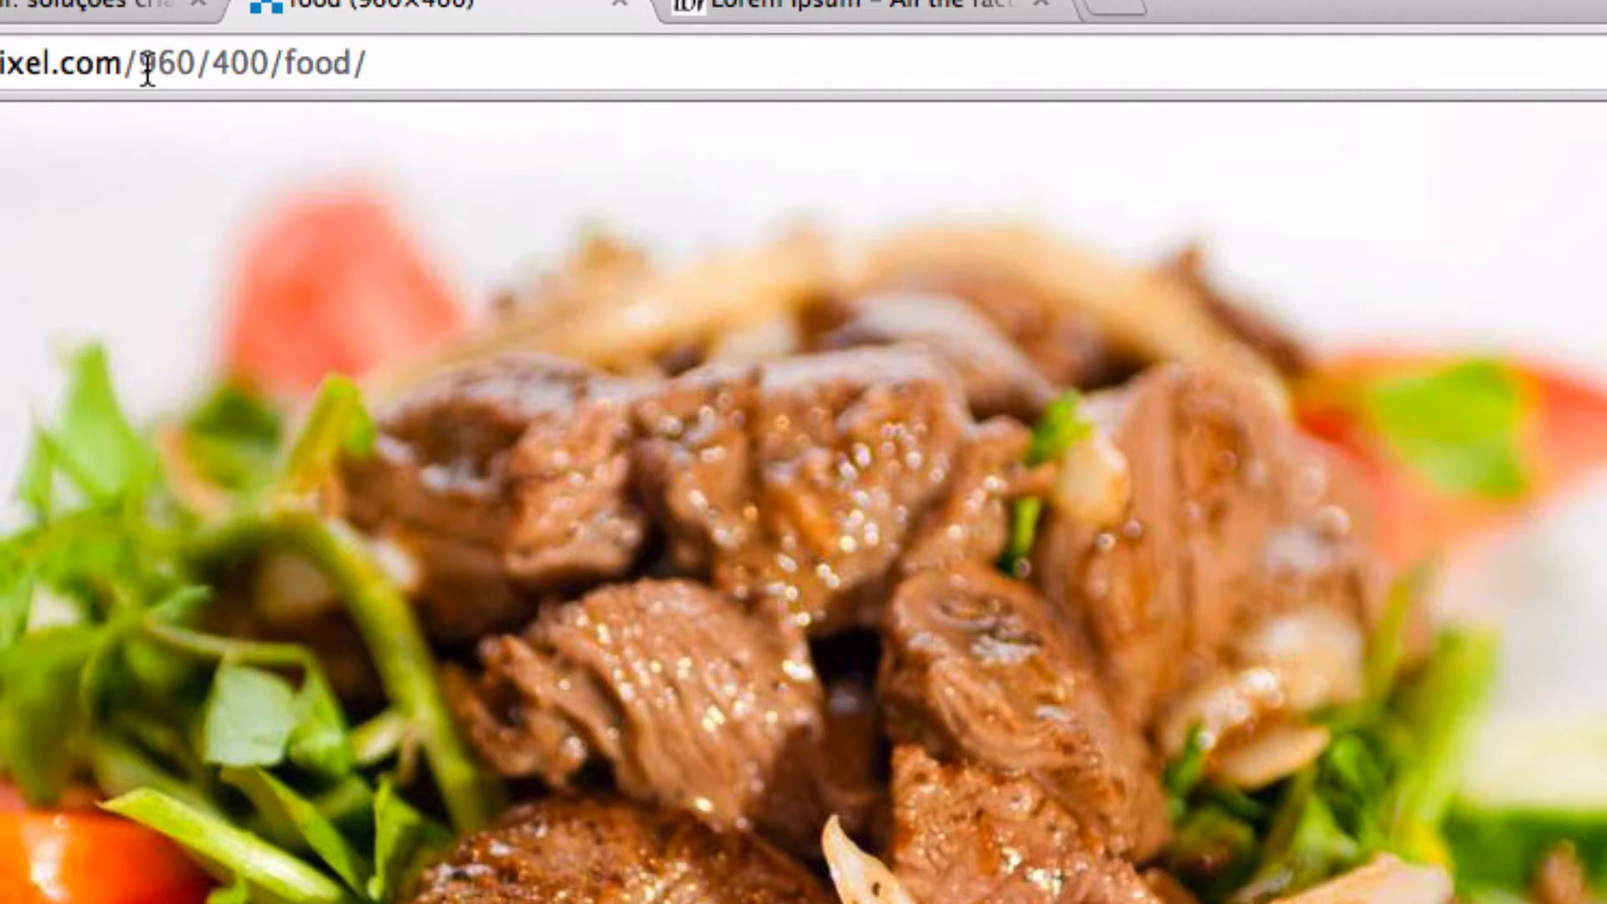
Step: Remove the size and category from the image address and load the lorempixel.com start page
drag(505, 165, 630, 166)
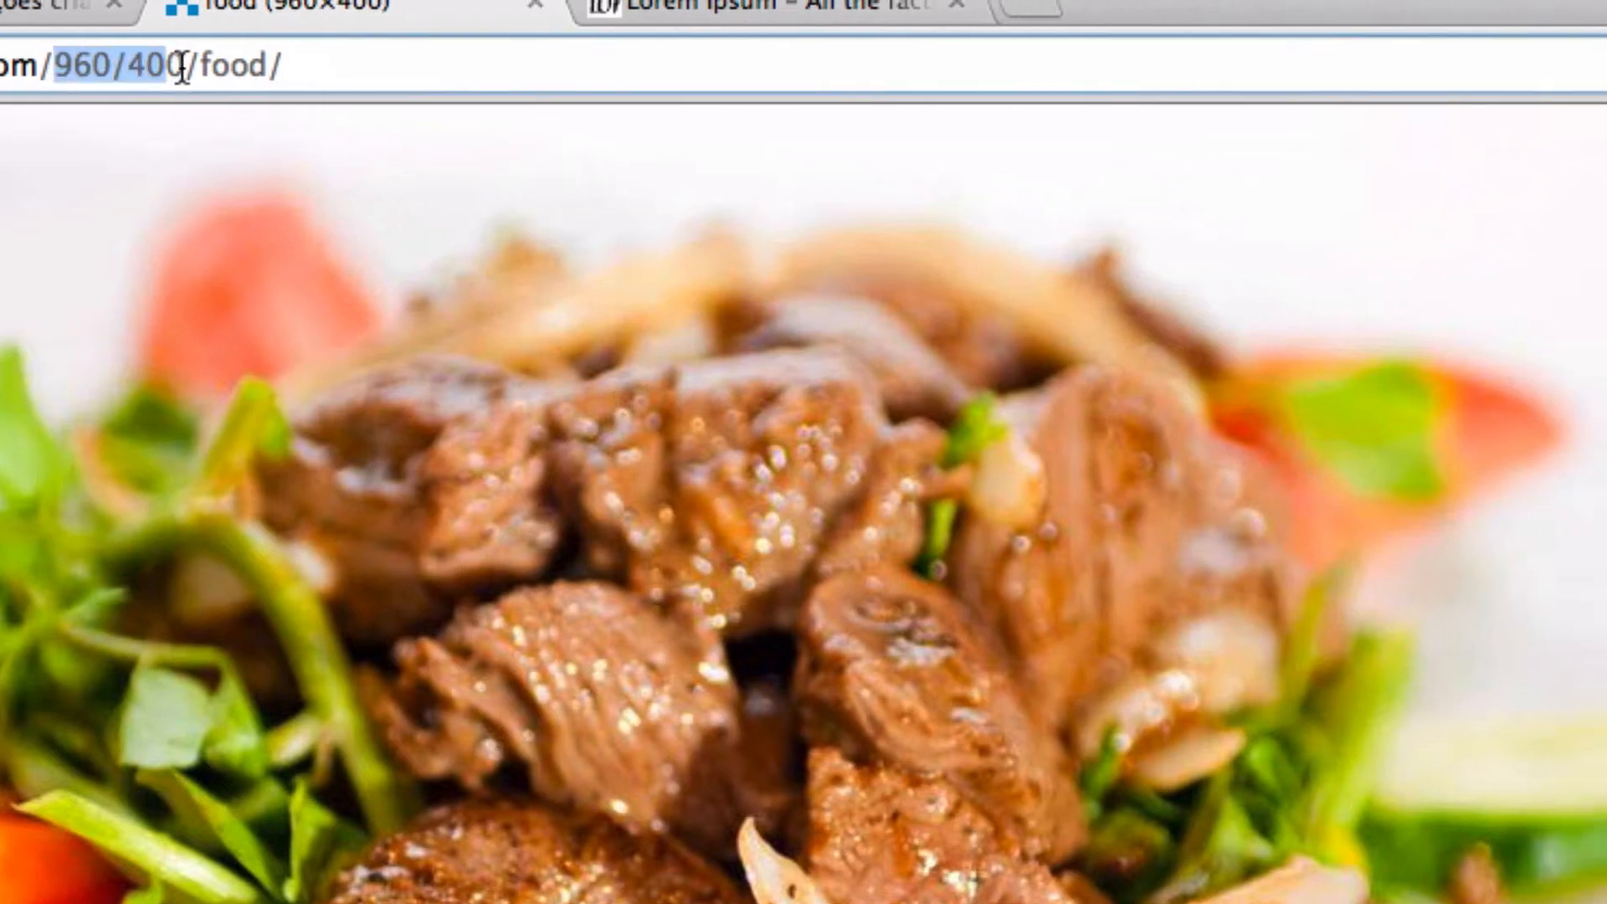
drag(181, 67, 301, 66)
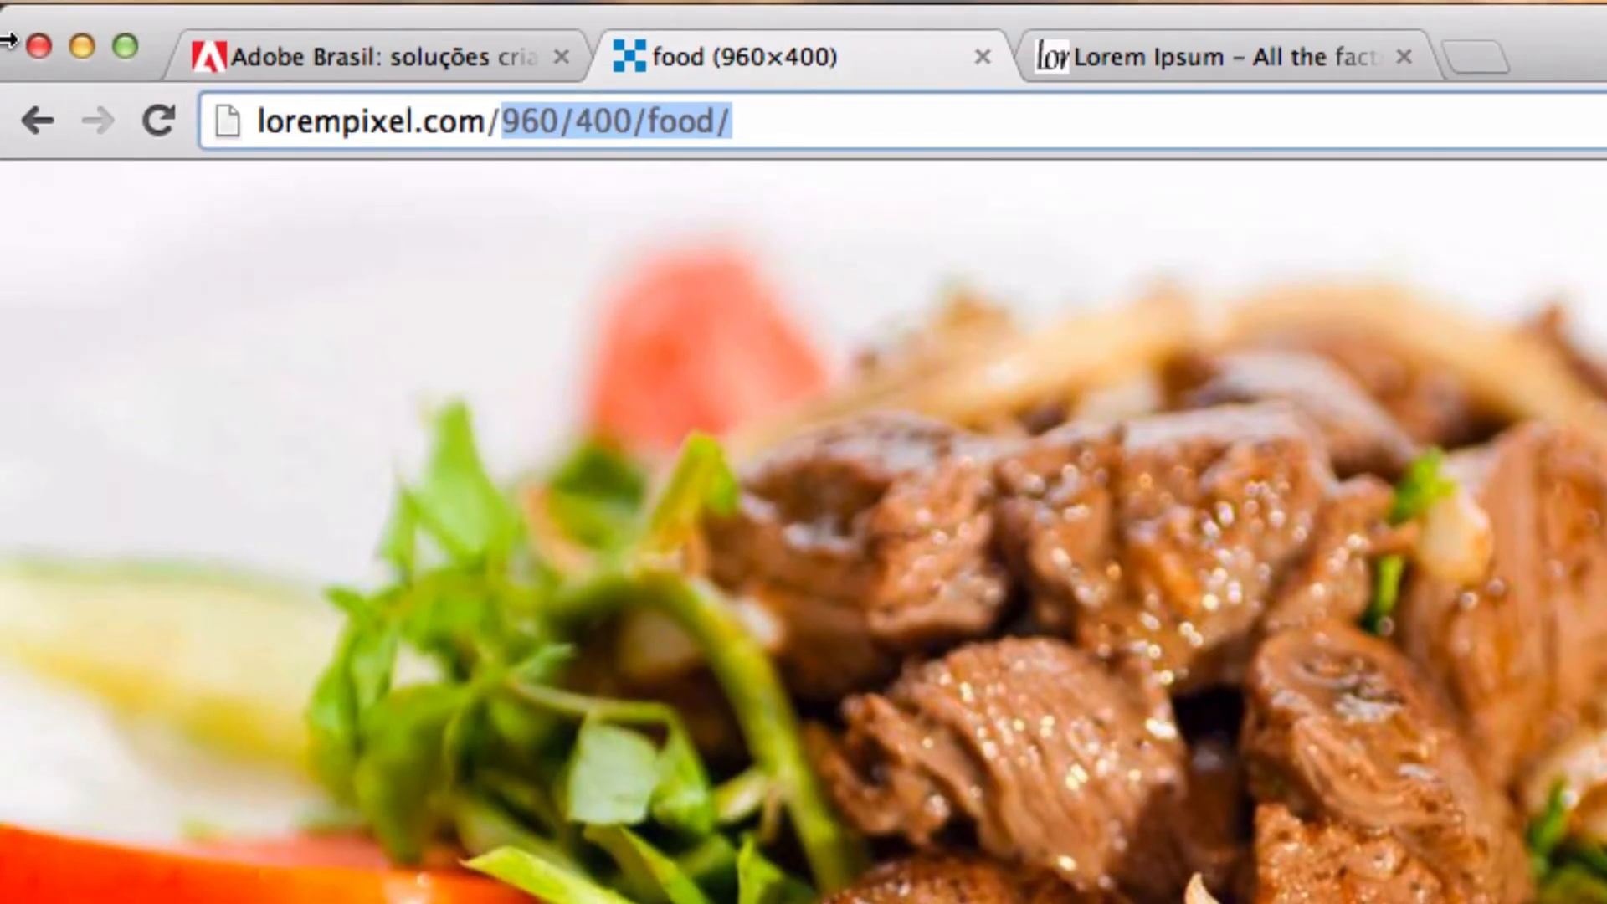
key(BackSpace)
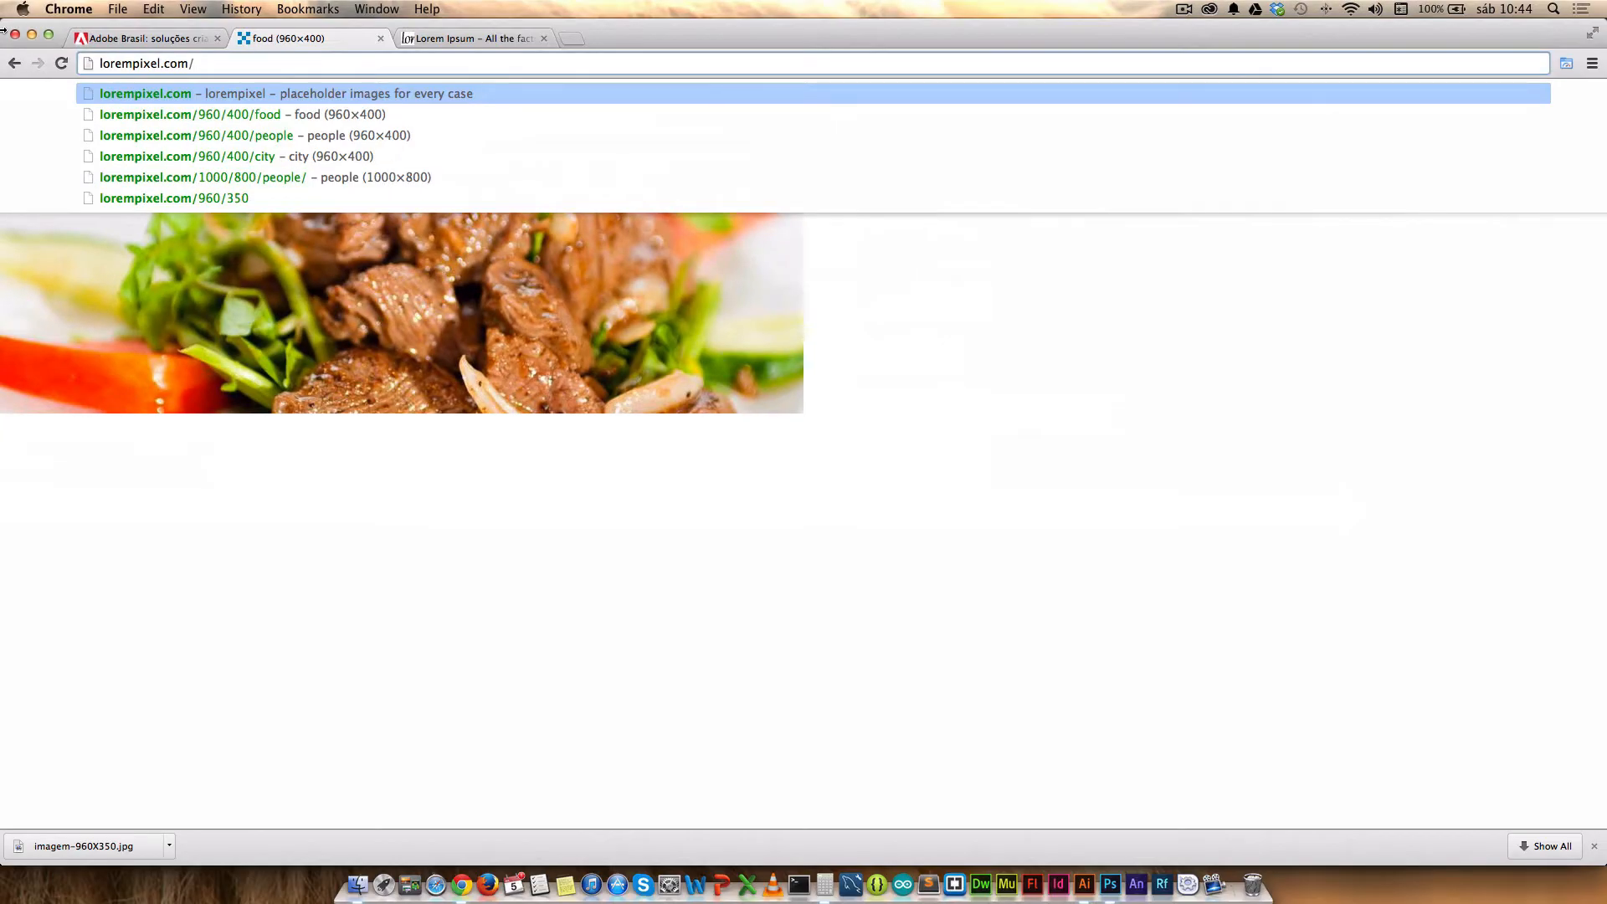
key(Return)
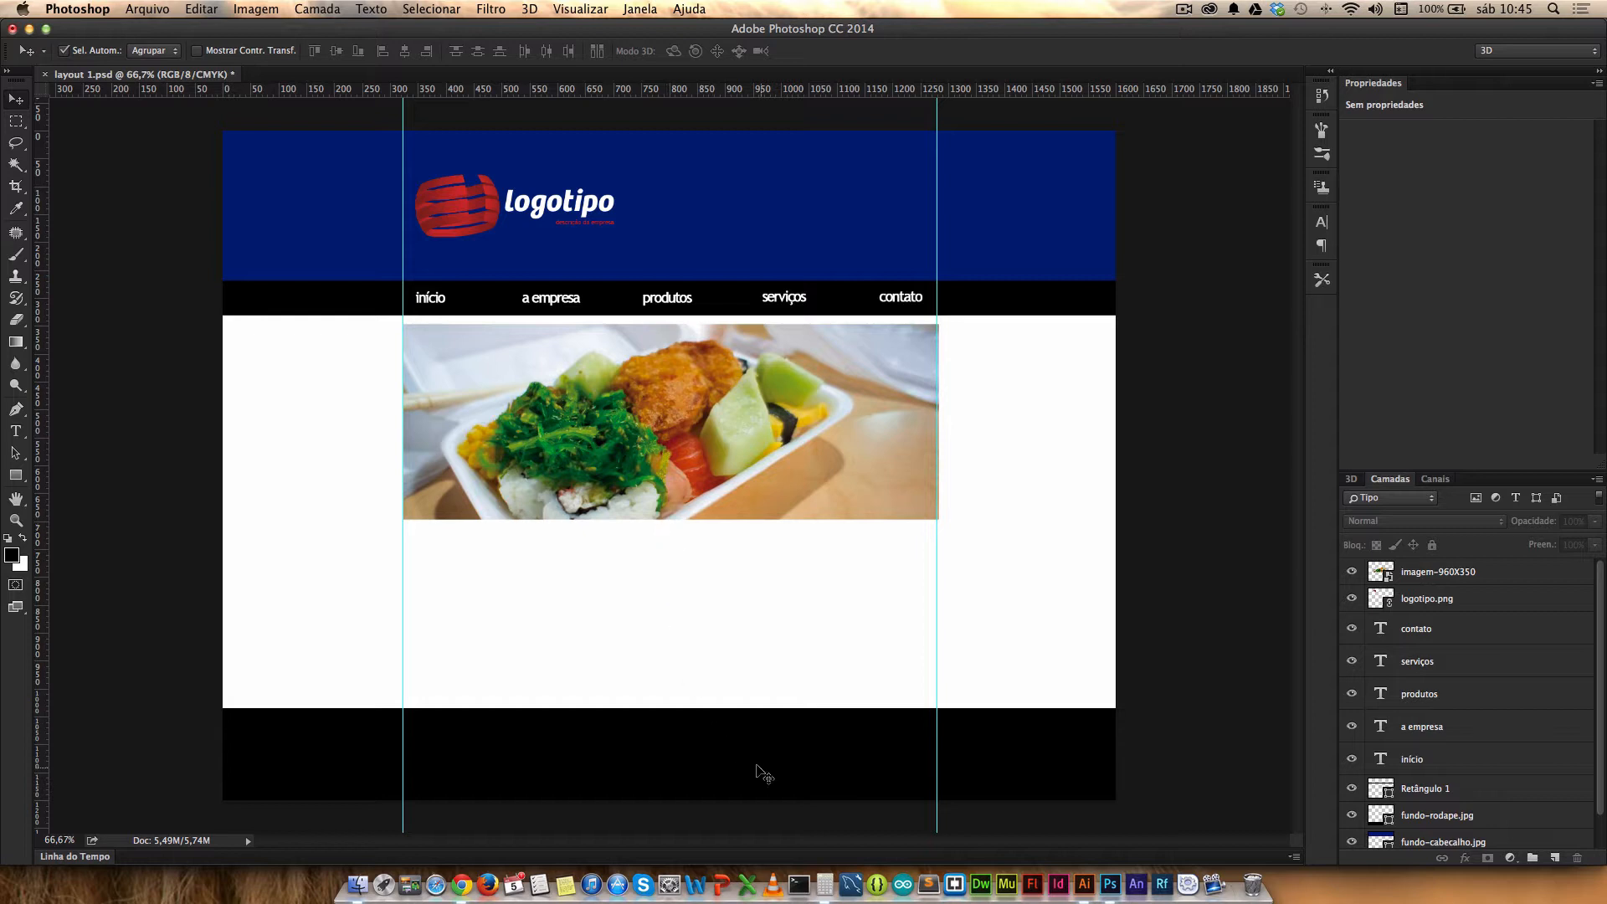
Step: Switch to the calculator and divide 960 by 2 to work out a half-width for two pictures
click(825, 885)
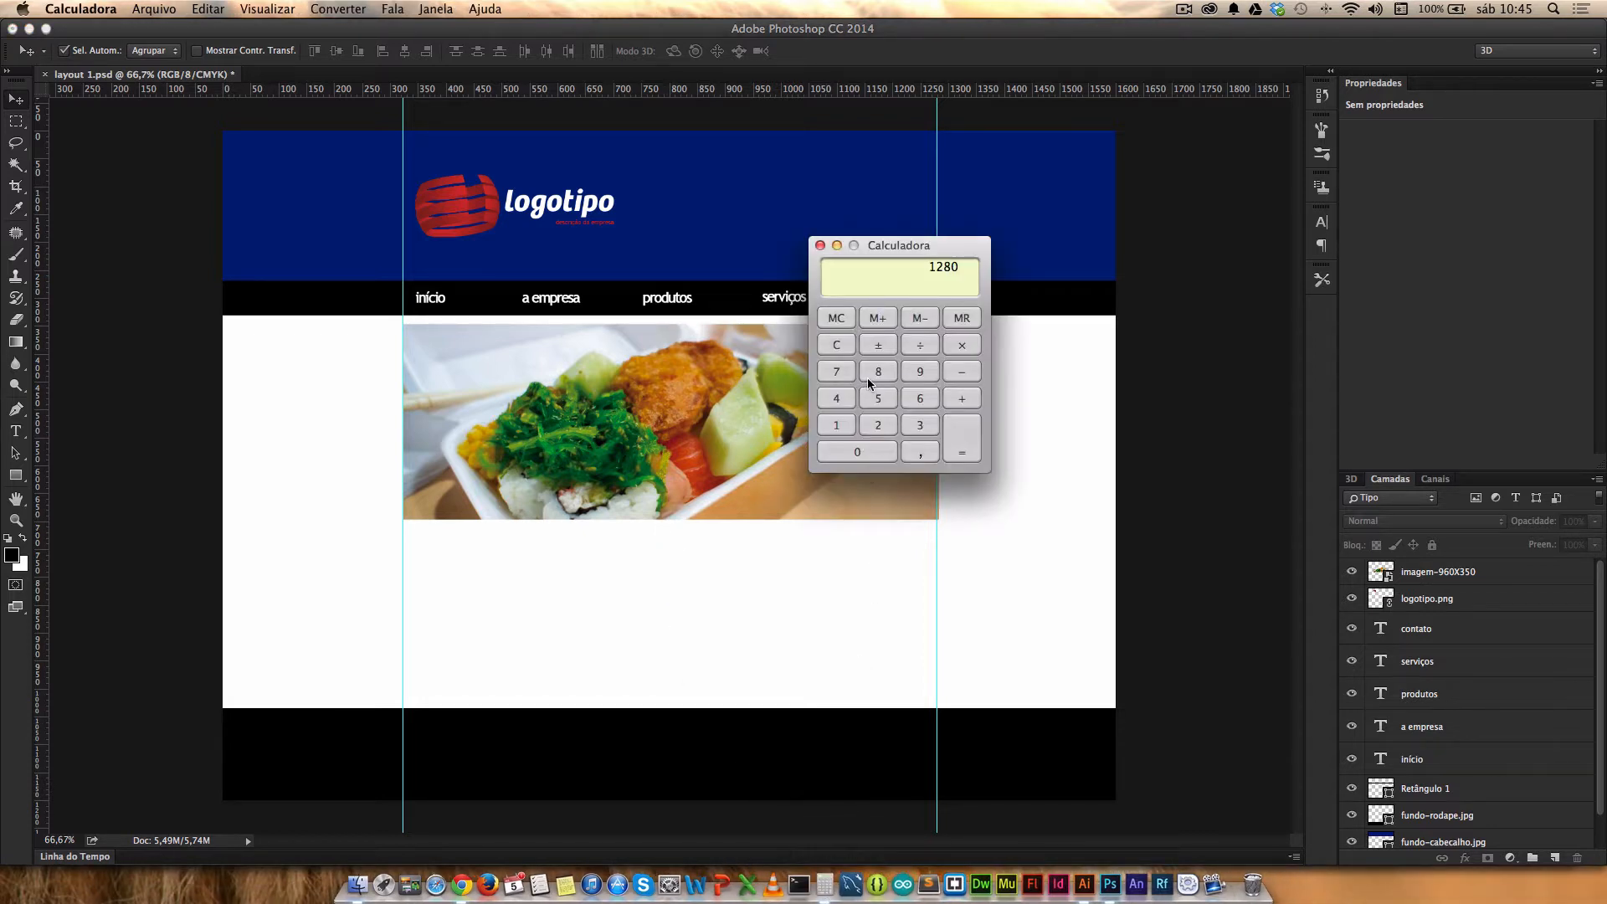
click(920, 372)
click(920, 398)
click(836, 345)
click(921, 372)
click(920, 397)
click(870, 452)
click(878, 423)
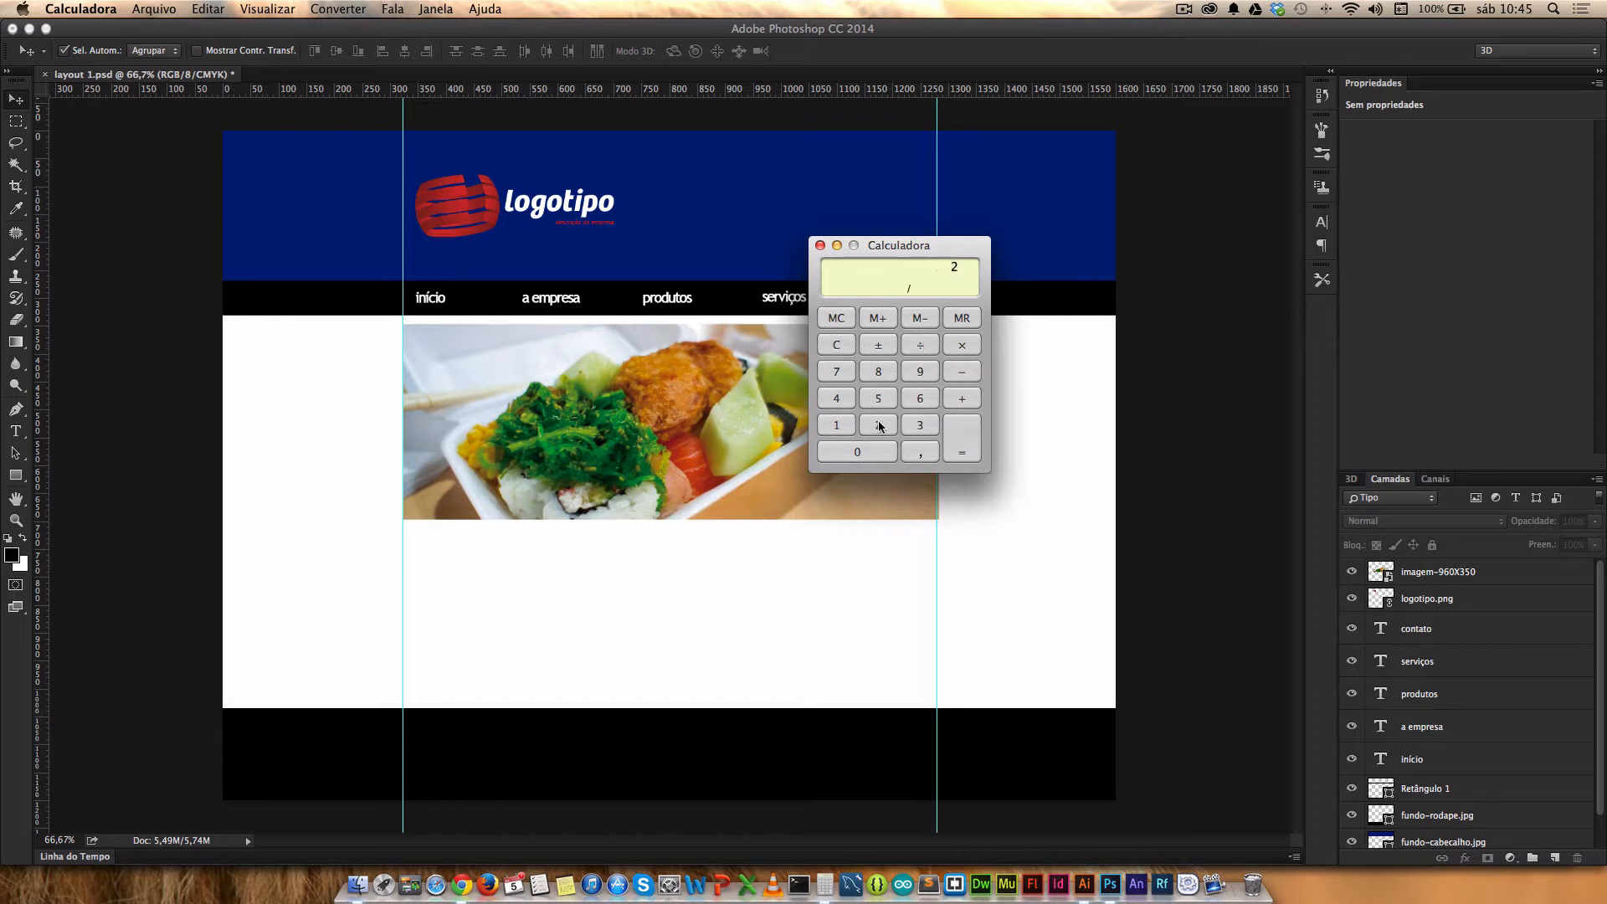
click(964, 439)
Step: Switch to Chrome and load a random picture from the address lorempixel.com/470/200
key(super+Tab)
key(super+Tab)
key(super+Tab)
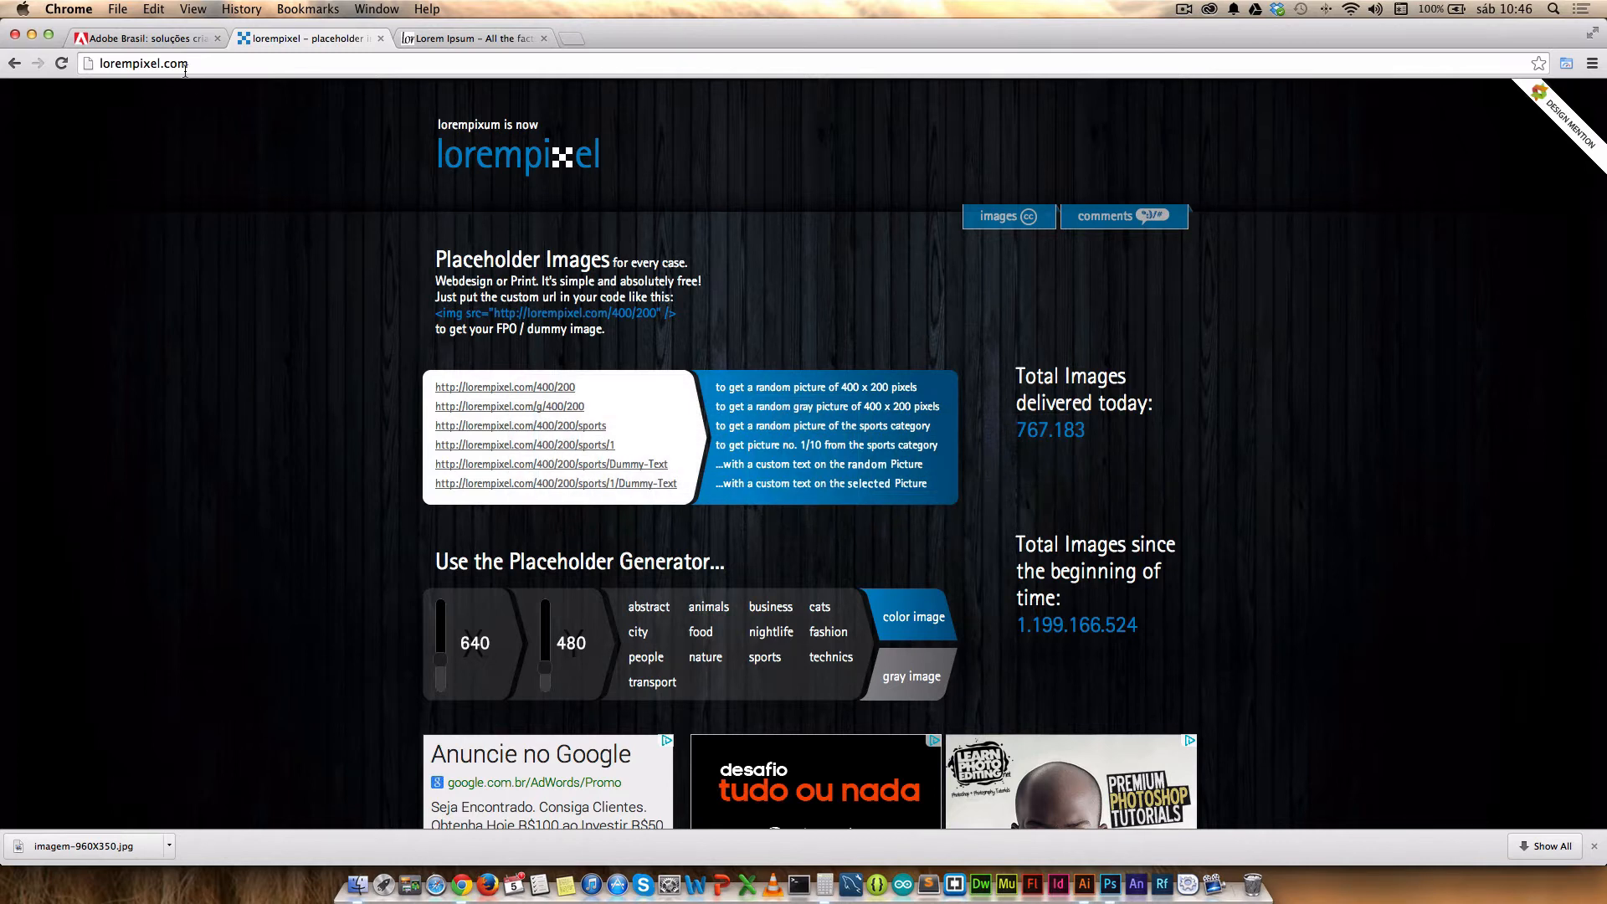
click(252, 63)
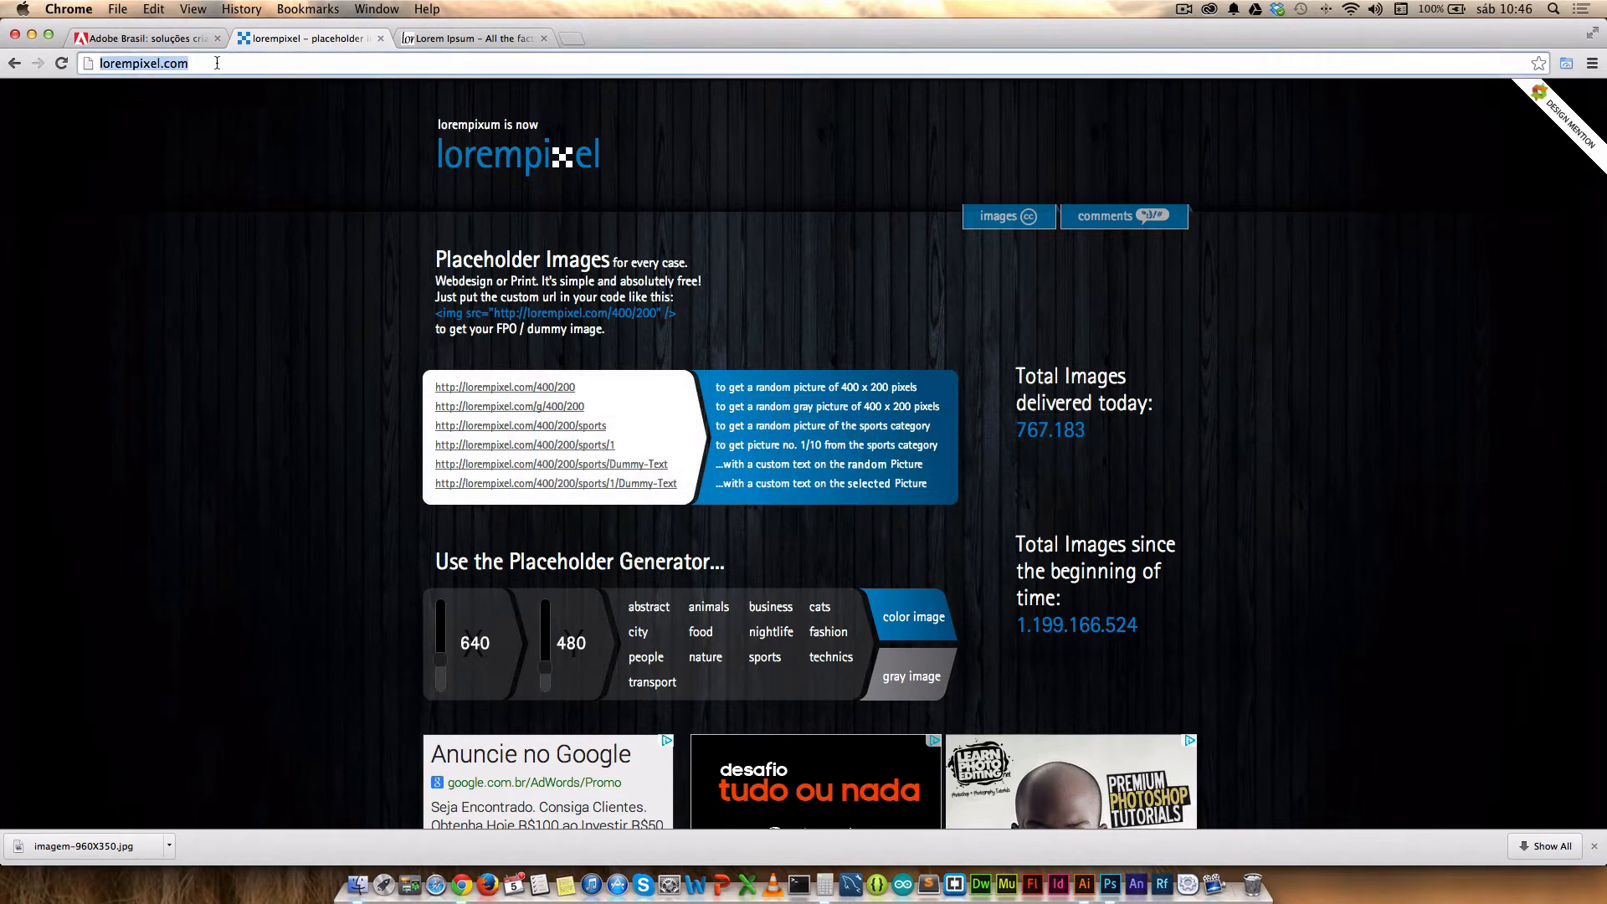
click(252, 62)
text(/)
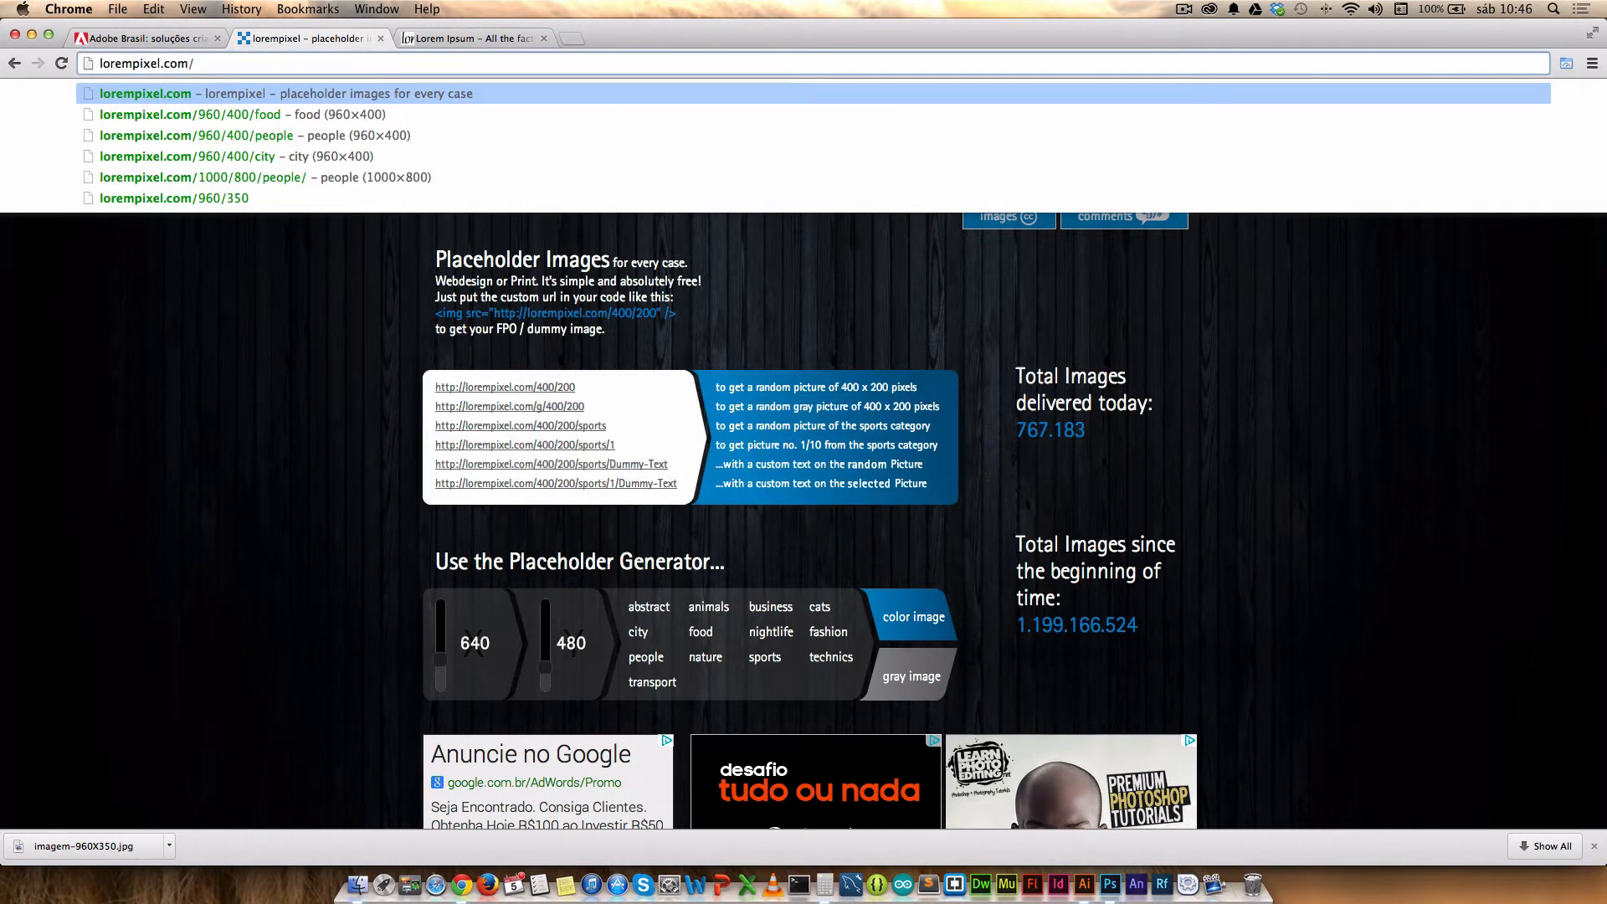
text(470/200)
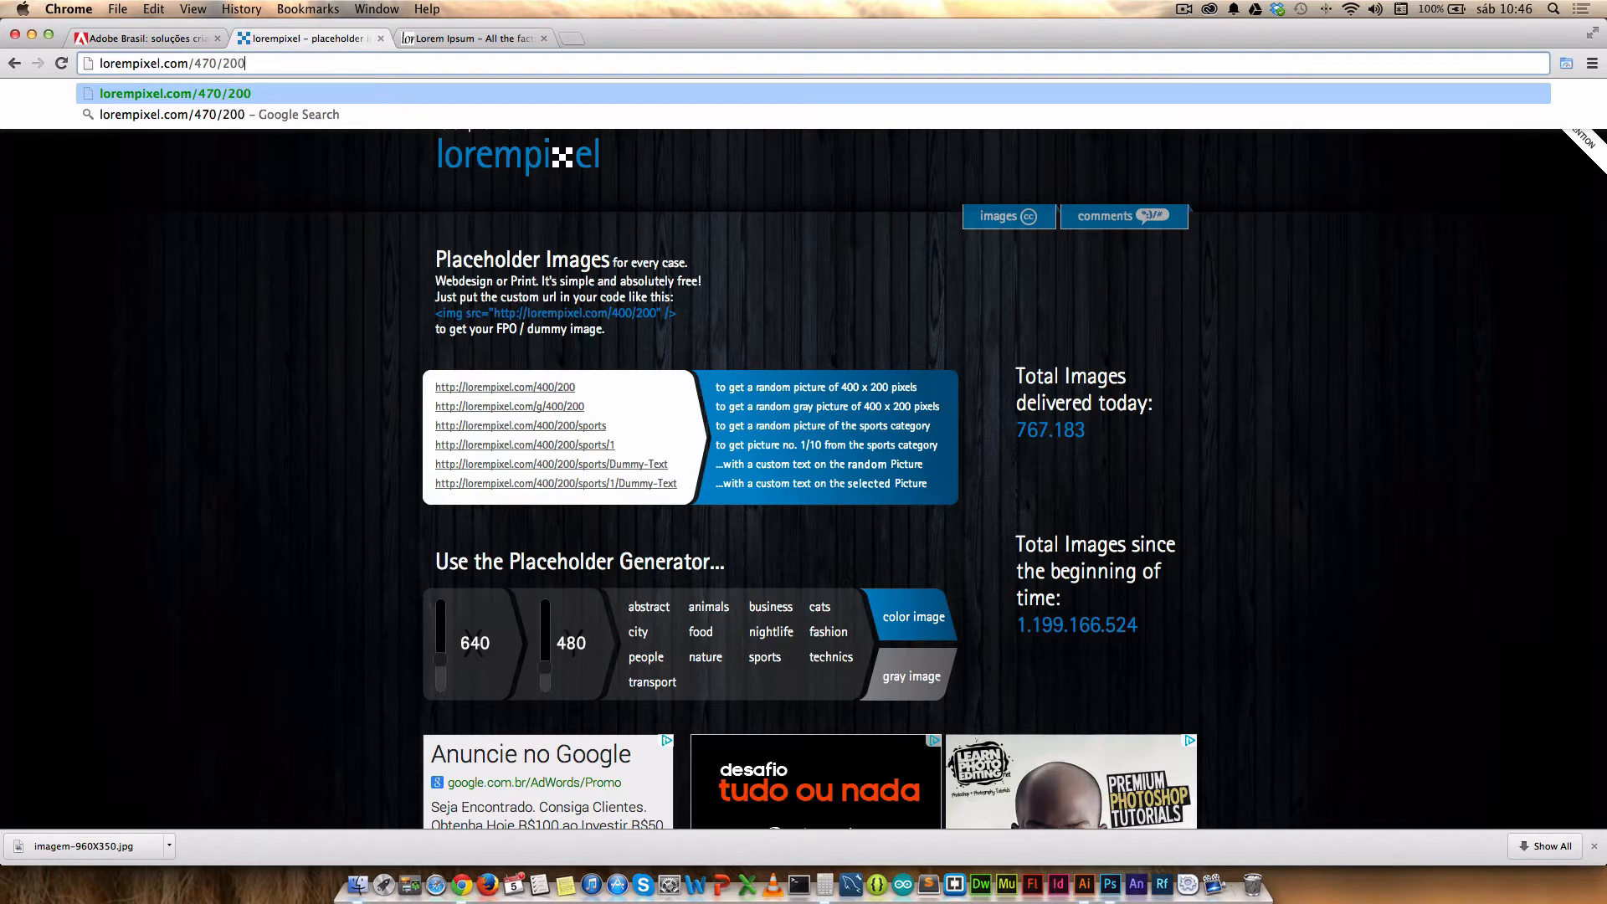
key(Return)
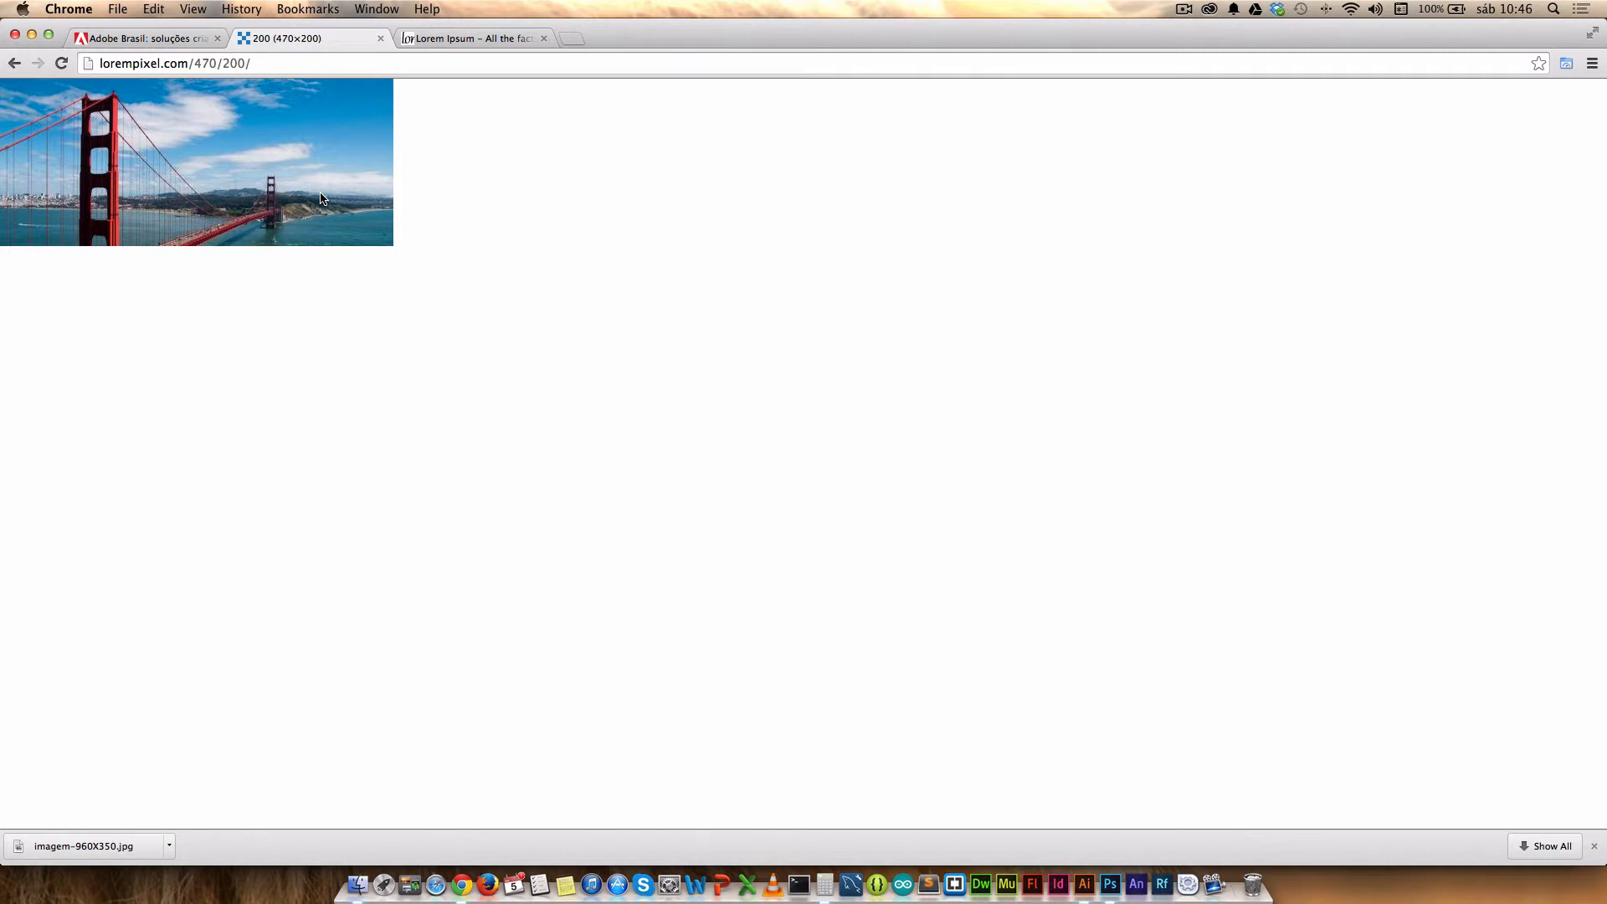
Step: Copy the bridge picture into the Photoshop layout with its colours converted and place it below the banner against the left guide
right_click(247, 163)
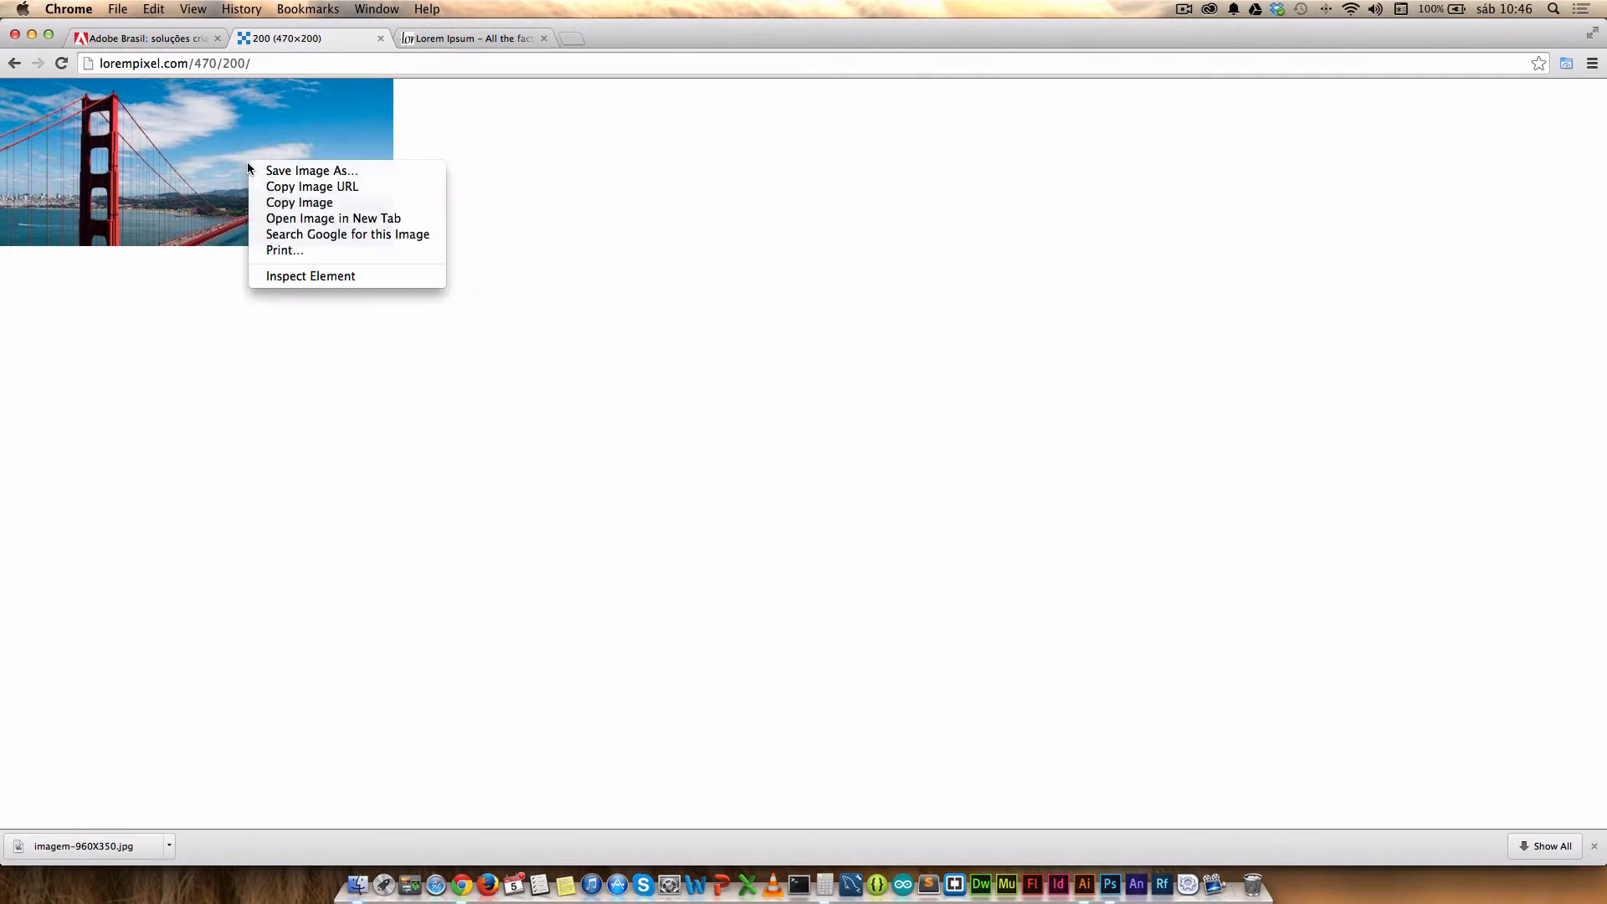
click(317, 203)
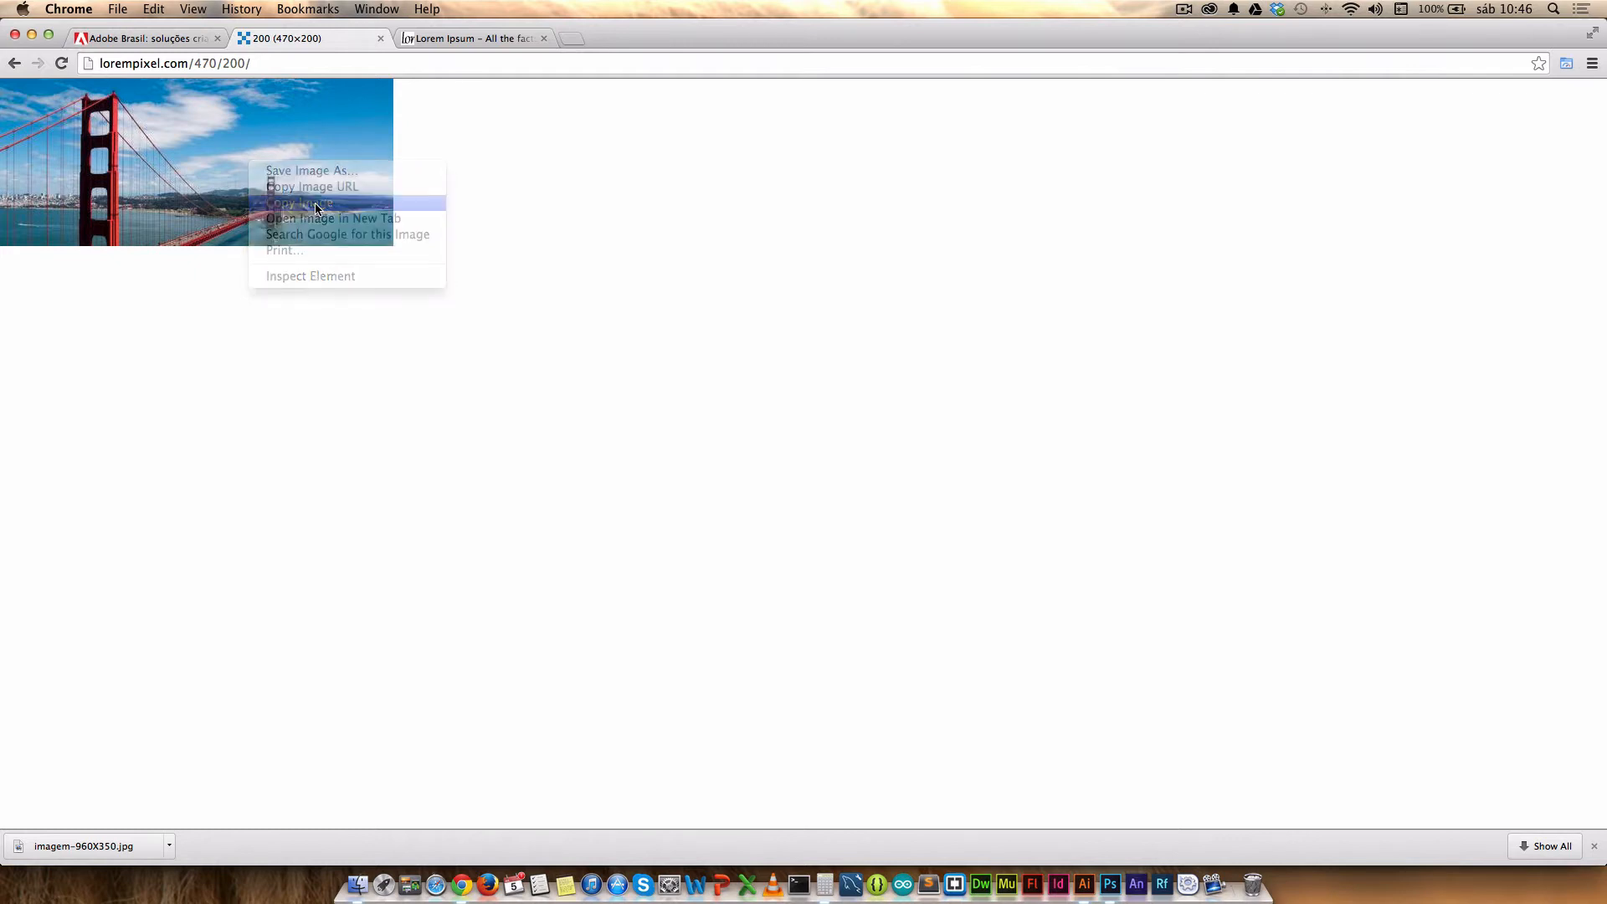
click(1117, 890)
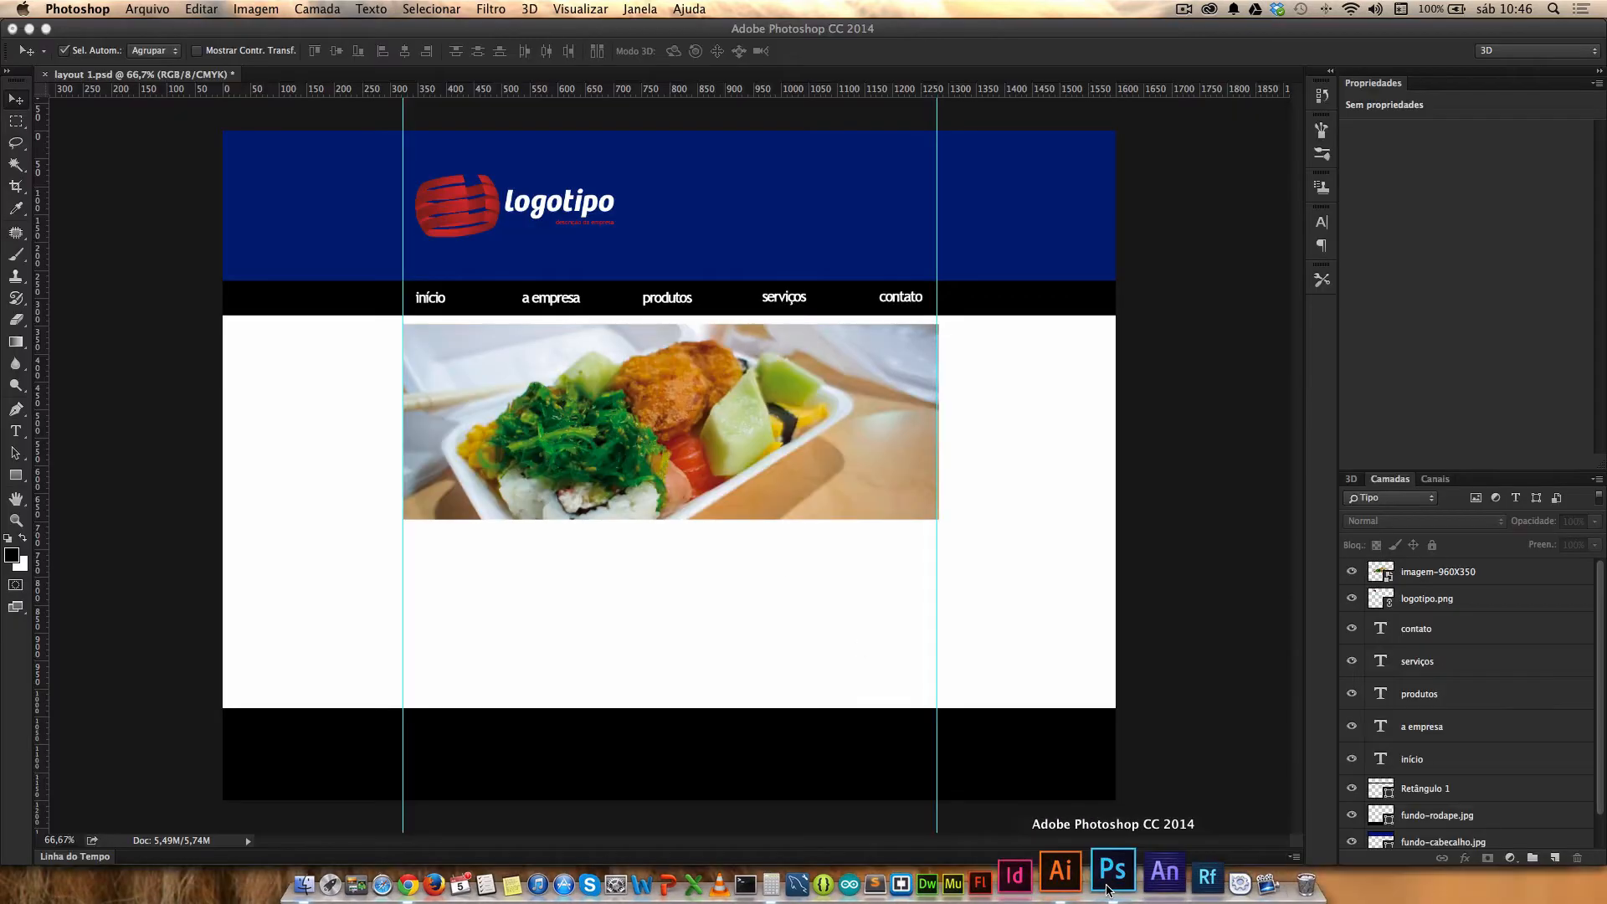
key(super+v)
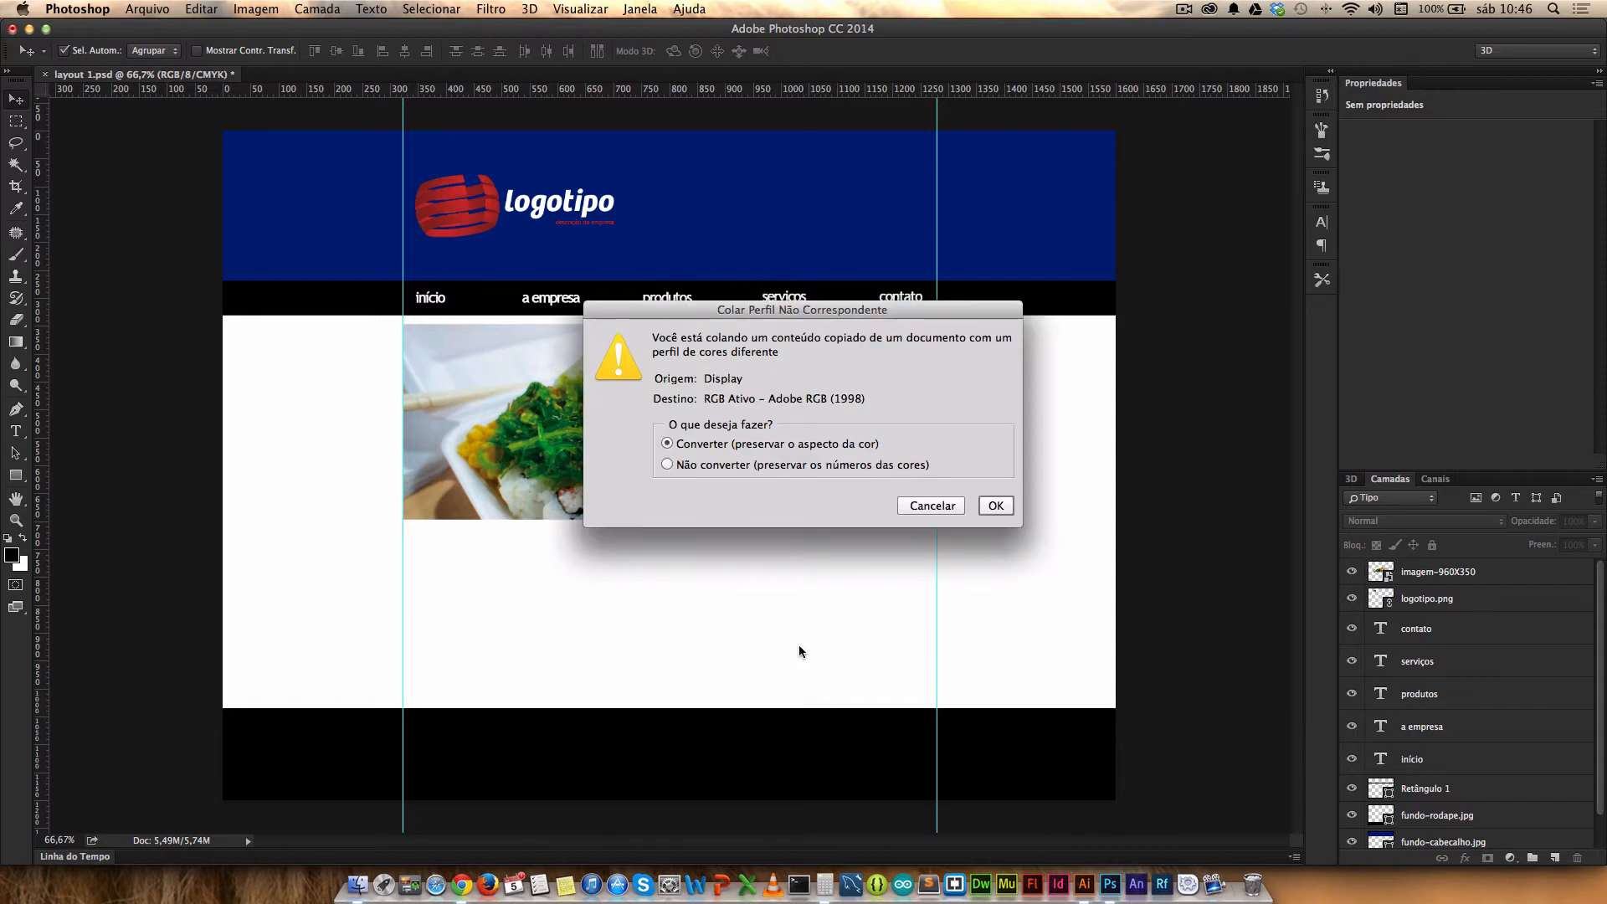
click(995, 505)
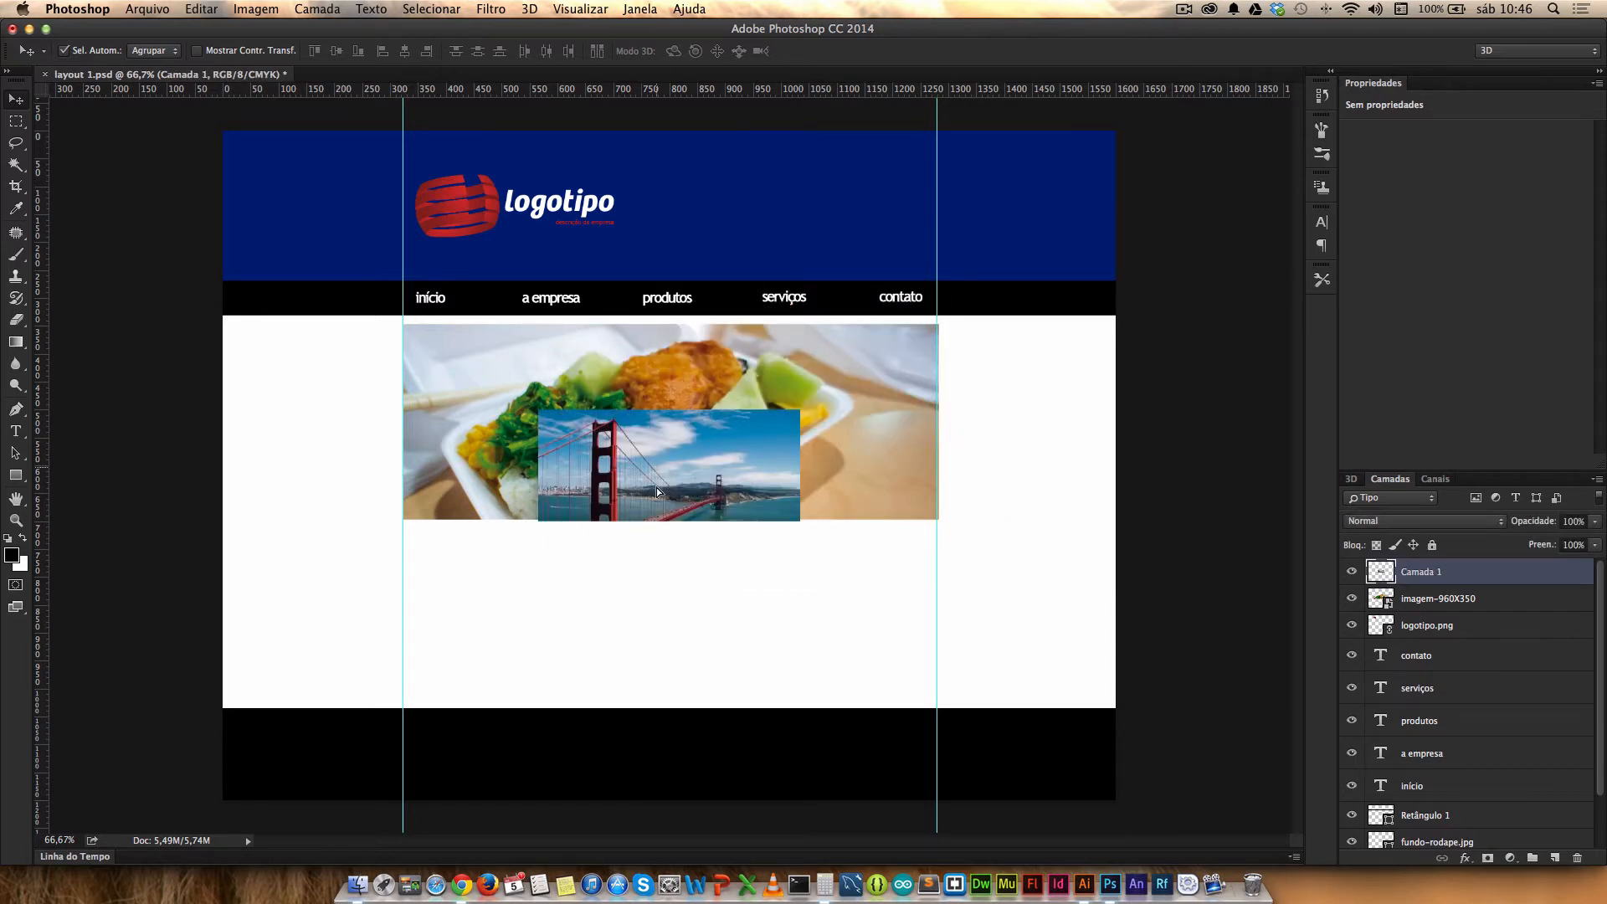
drag(656, 487, 521, 589)
Step: Return to Chrome, reload the 470/200 address for another random picture and copy that image
key(super+Tab)
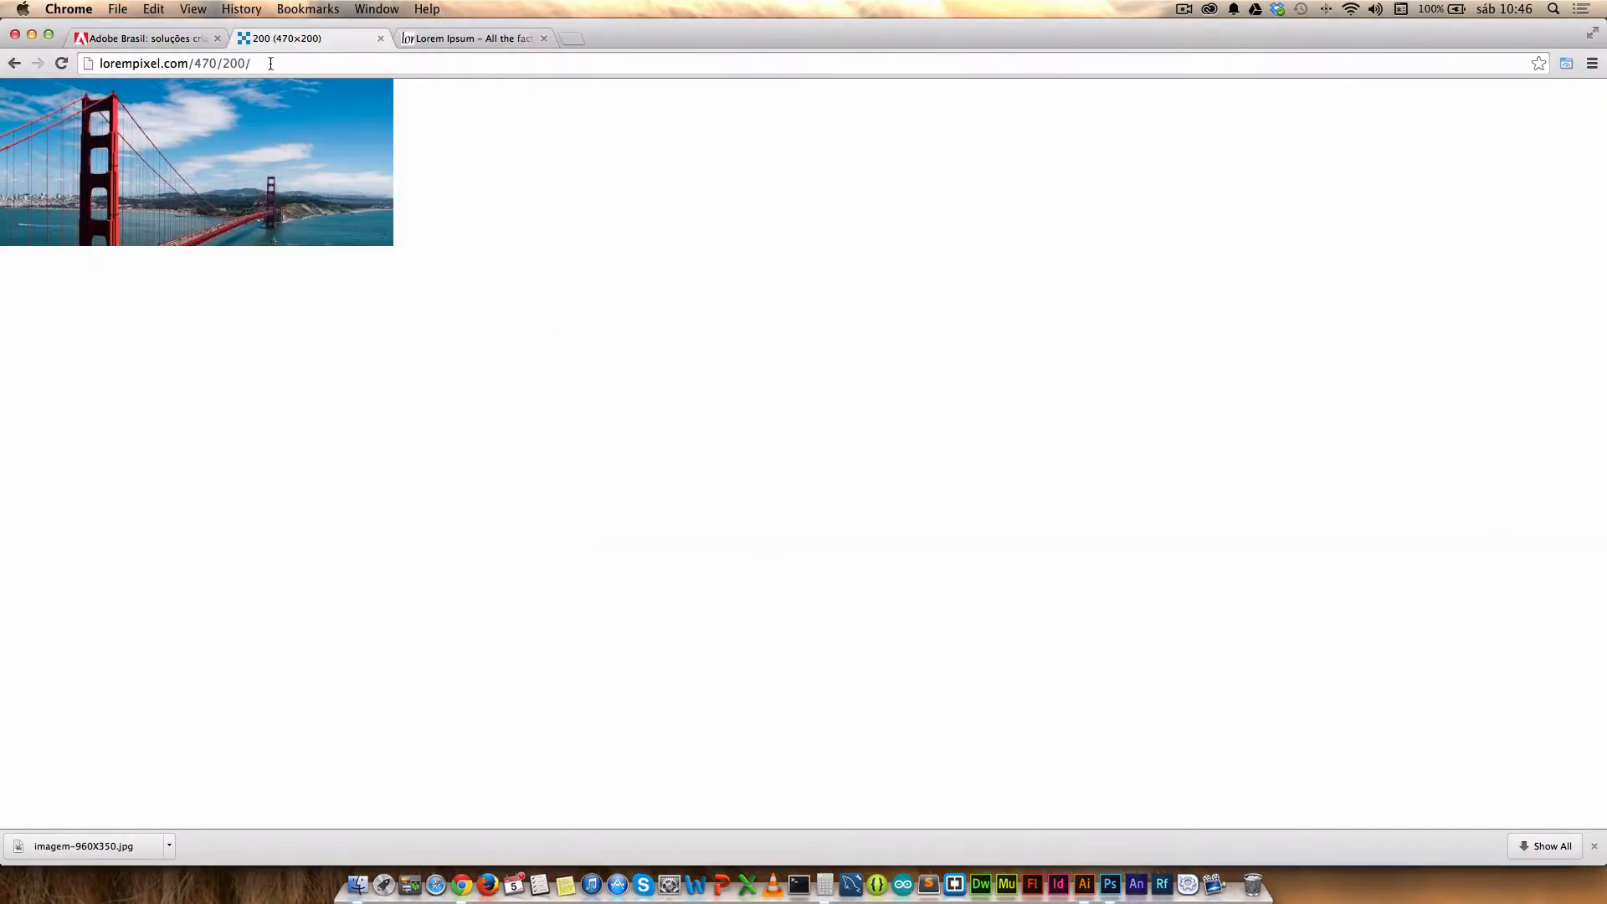
key(super+r)
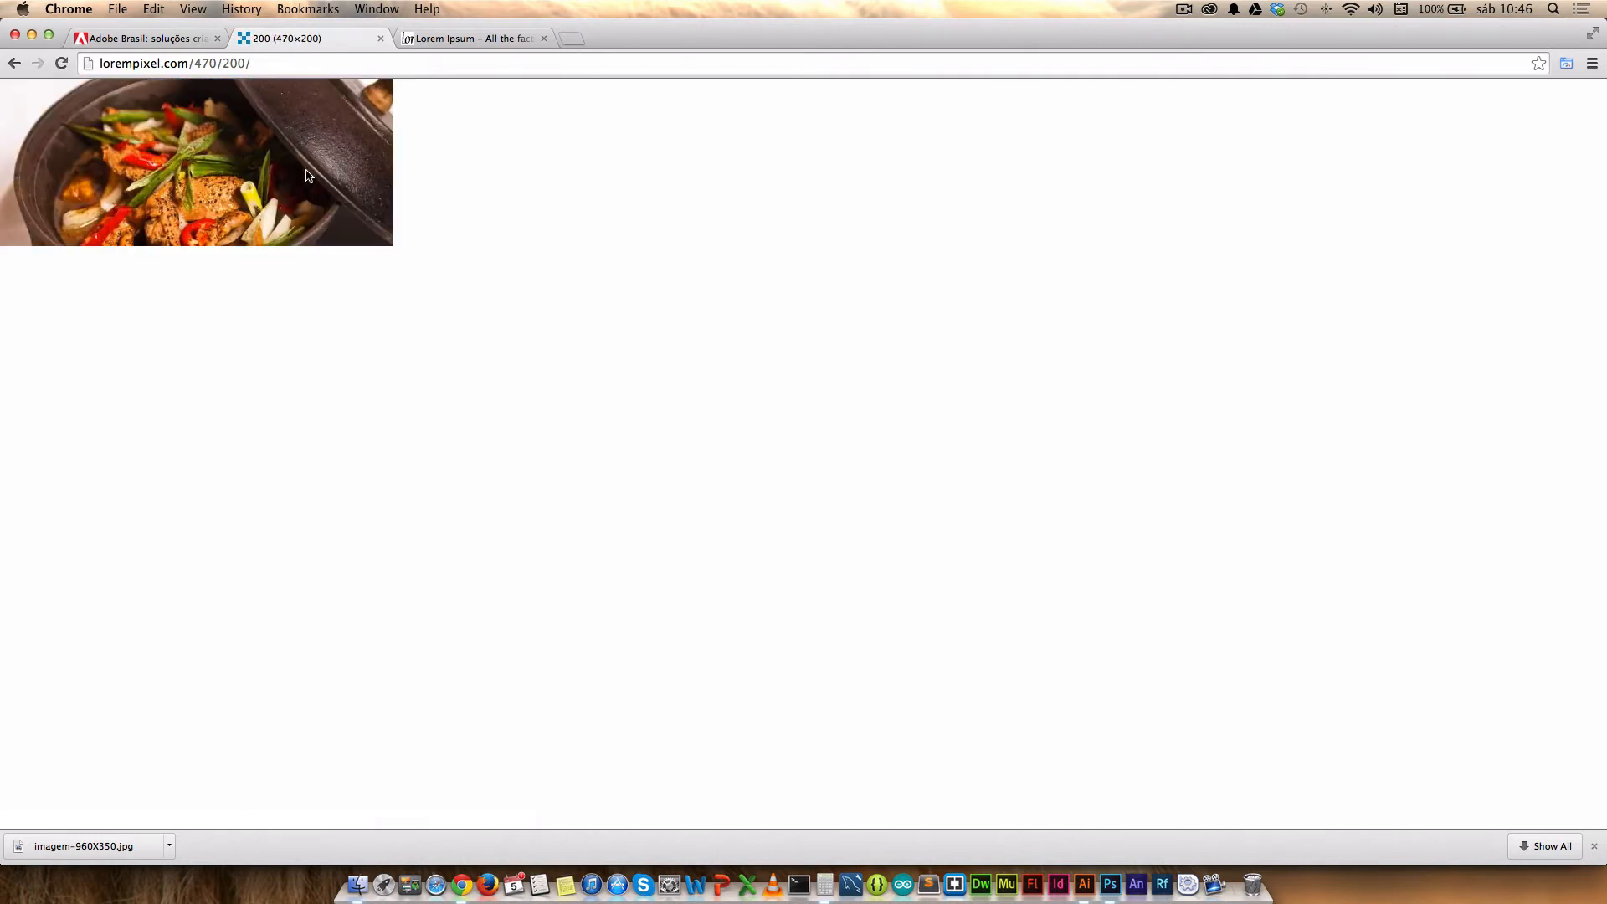
right_click(307, 170)
click(351, 216)
Step: Paste the copied food picture into the Photoshop layout with colours converted and place it beside the bridge picture against the right guide
key(super+Tab)
key(super+v)
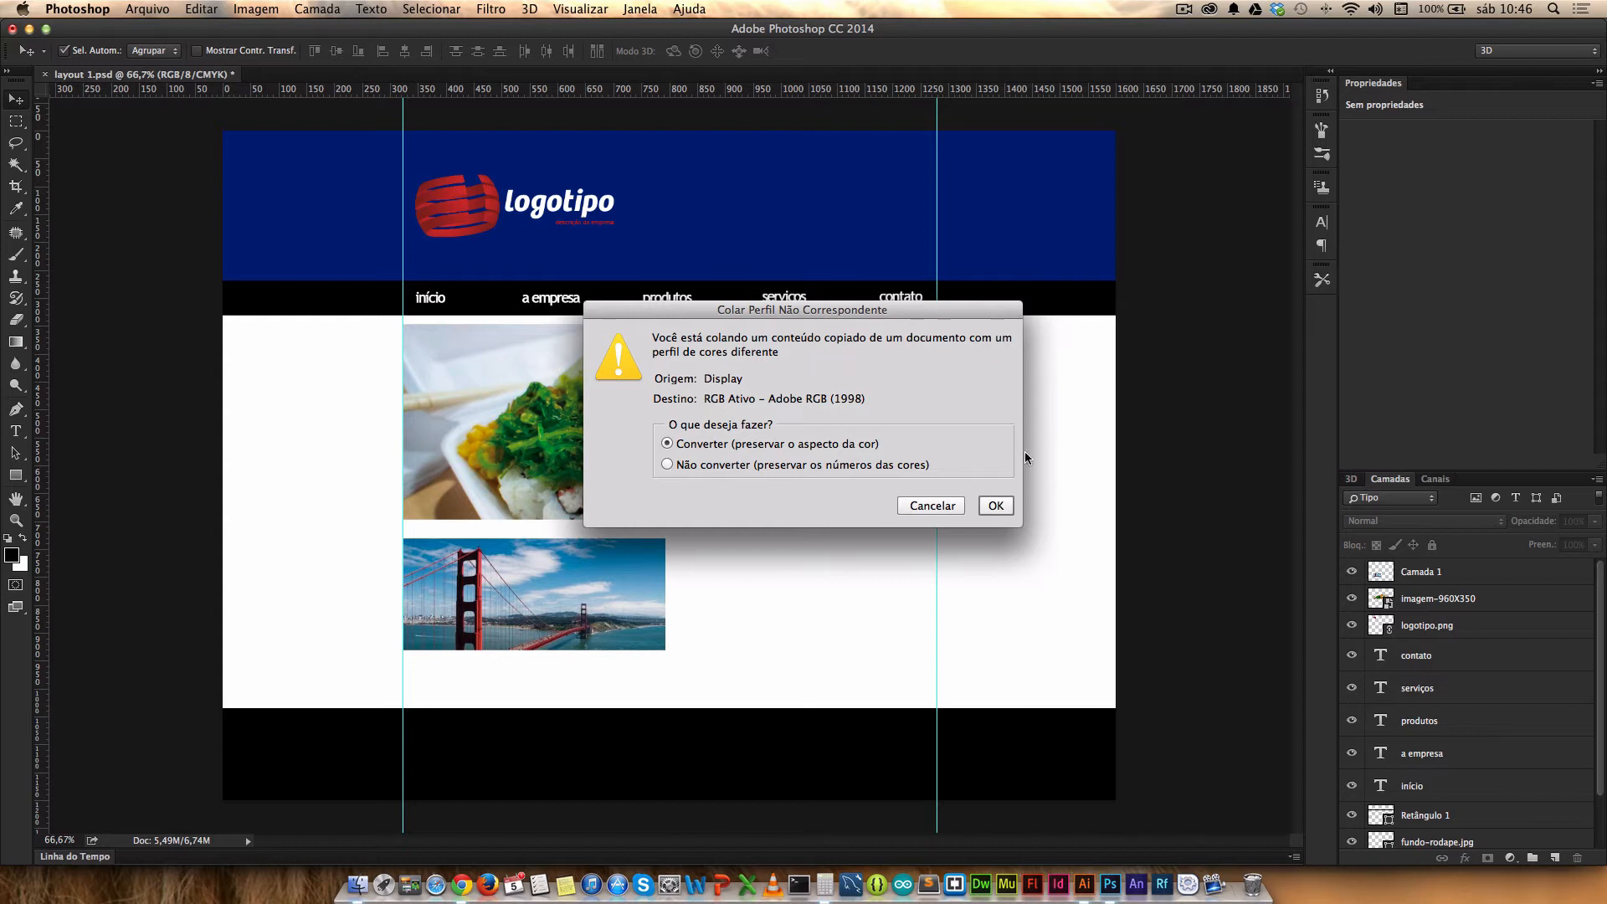
click(1001, 507)
drag(695, 479, 809, 590)
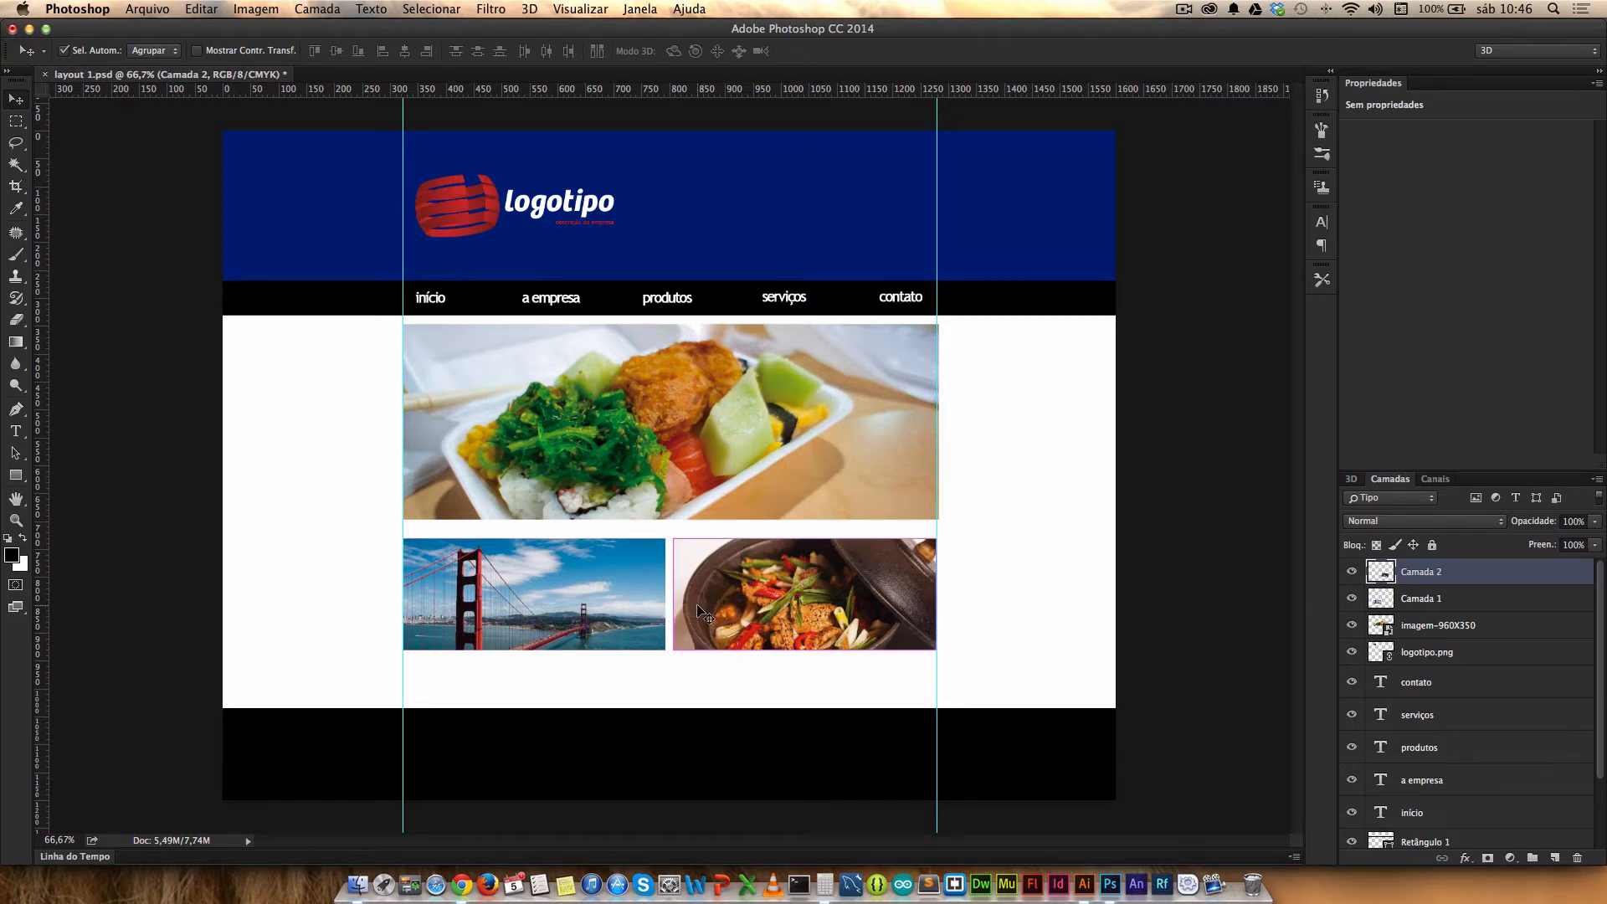
Step: Examine the gap between the two small pictures and the food picture's right edge against the guide
key(super)
click(678, 670)
key(z)
drag(386, 510, 554, 550)
key(space)
drag(1120, 683, 385, 449)
drag(981, 542, 520, 498)
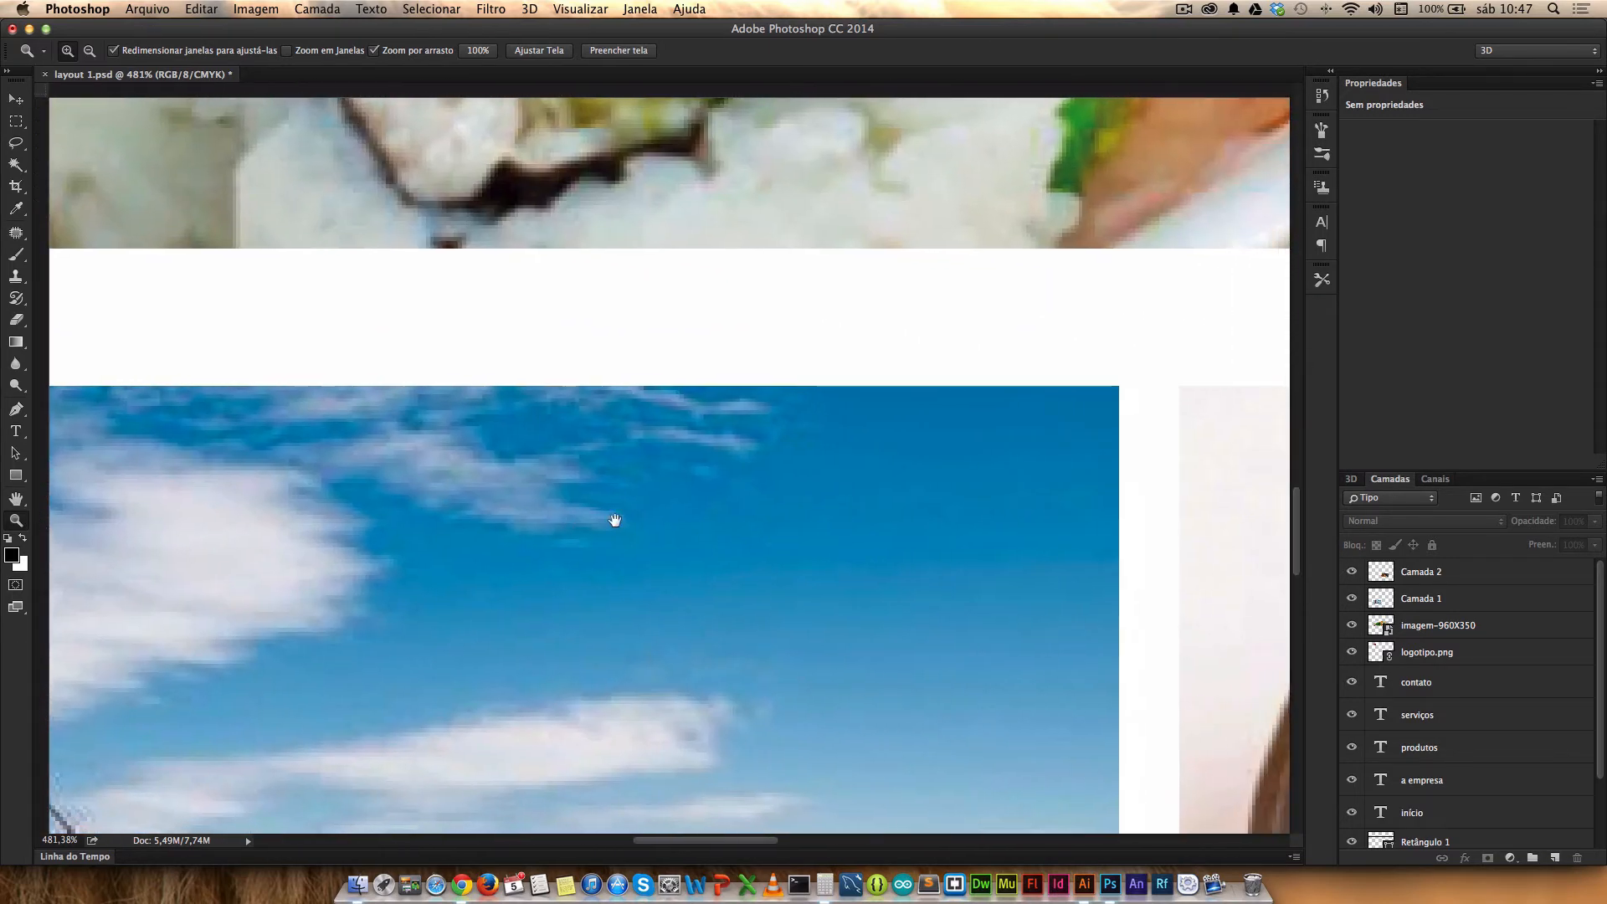
drag(614, 523, 403, 500)
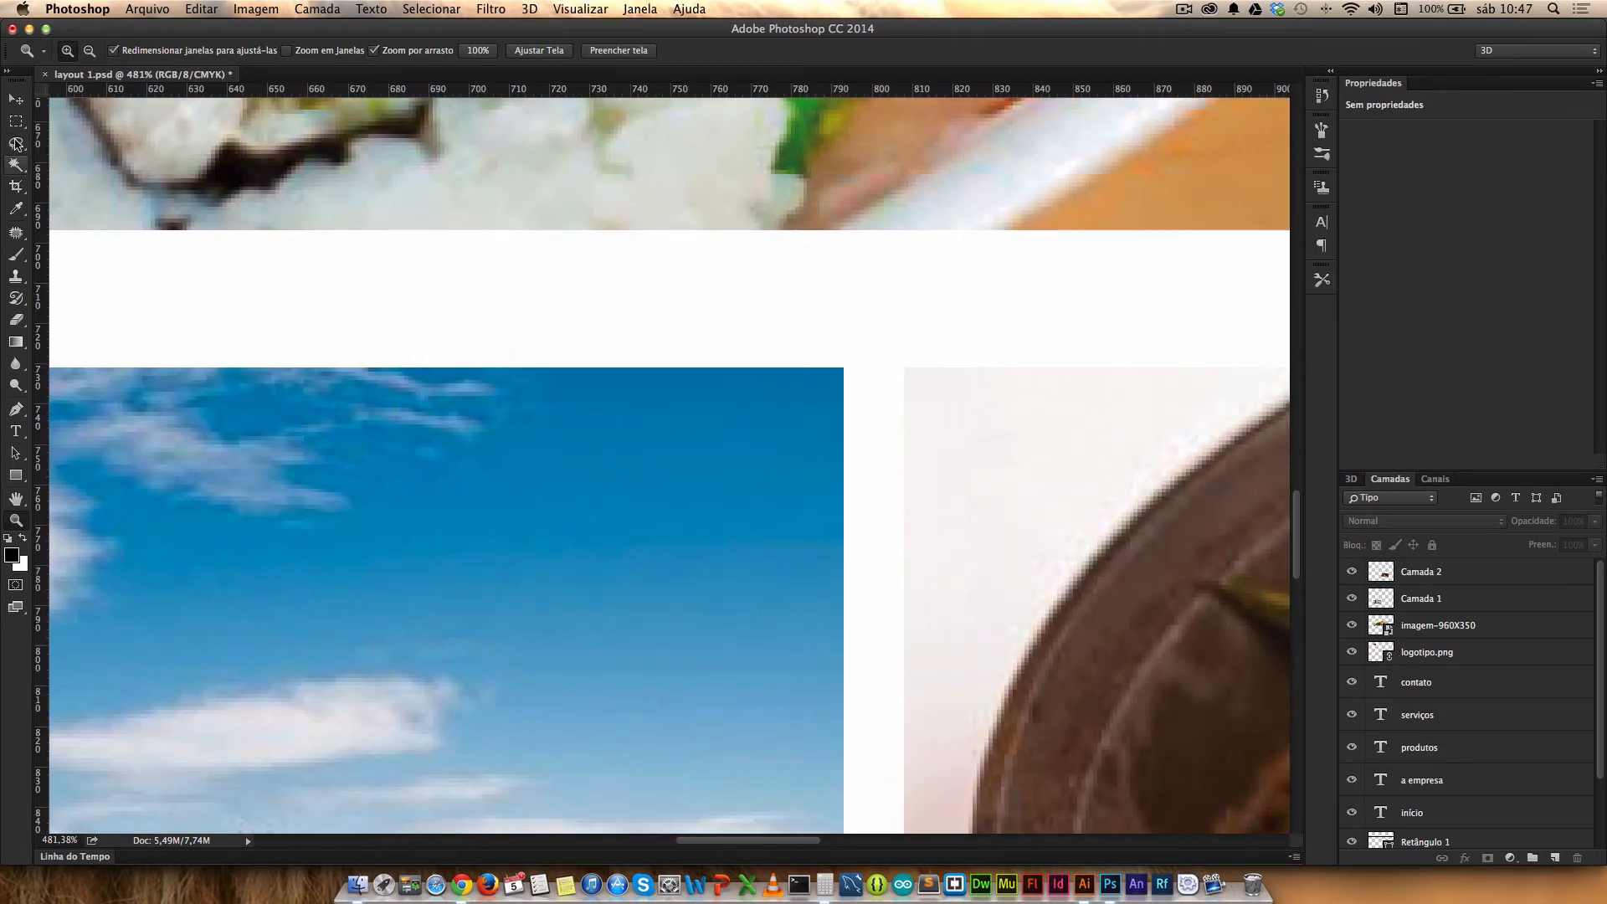
click(16, 98)
key(space)
drag(1205, 446, 251, 438)
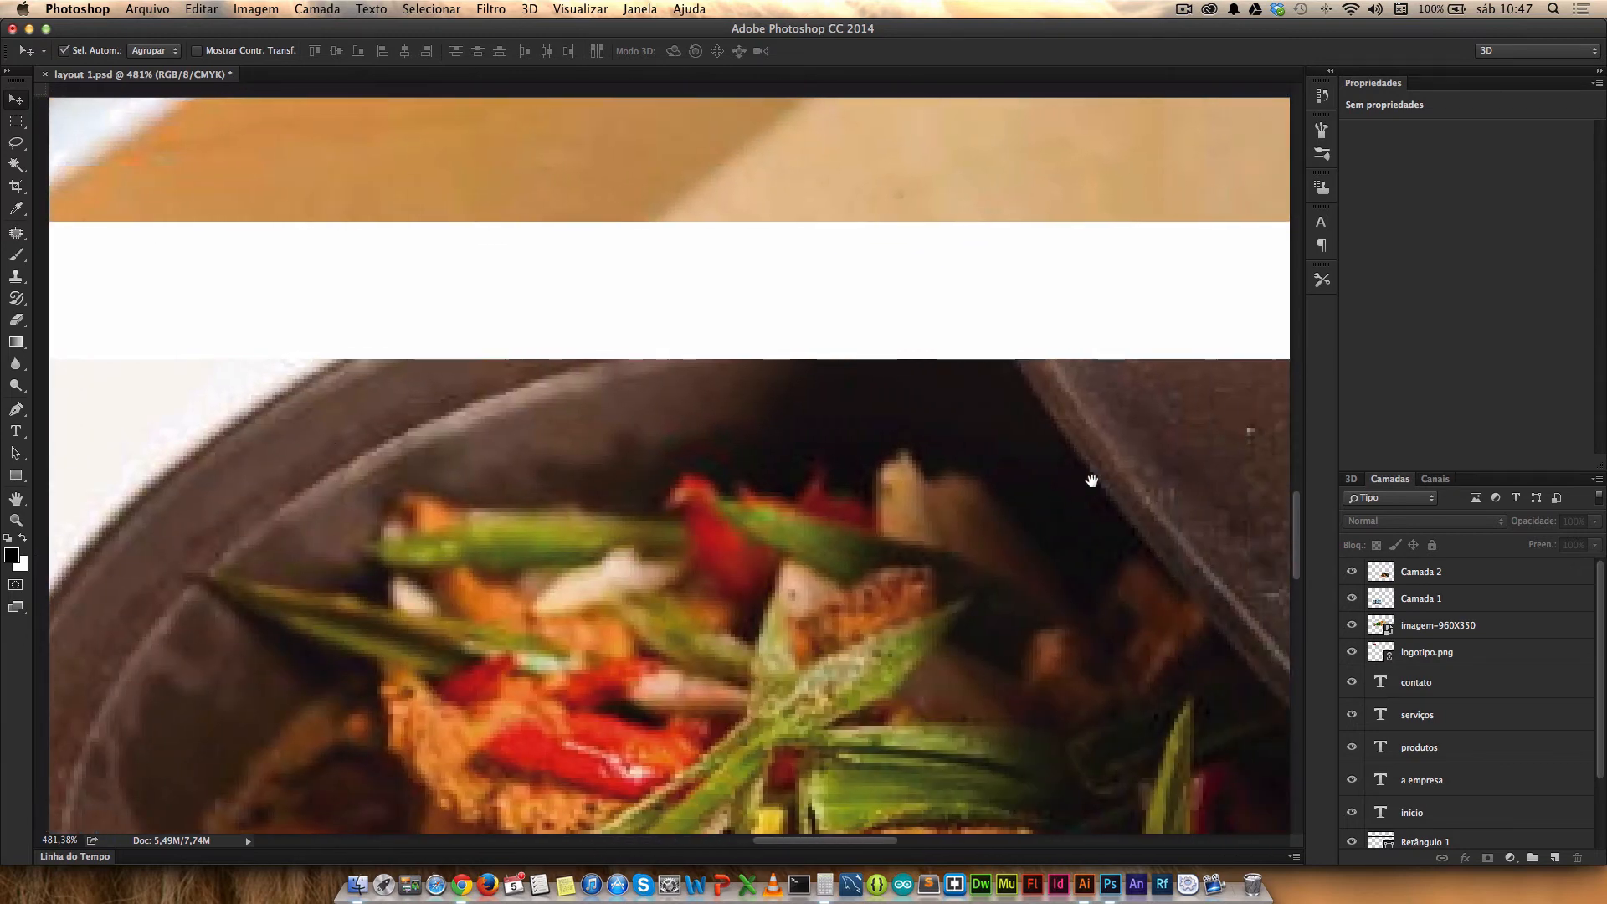
drag(1091, 478, 523, 475)
drag(999, 505, 956, 471)
click(949, 471)
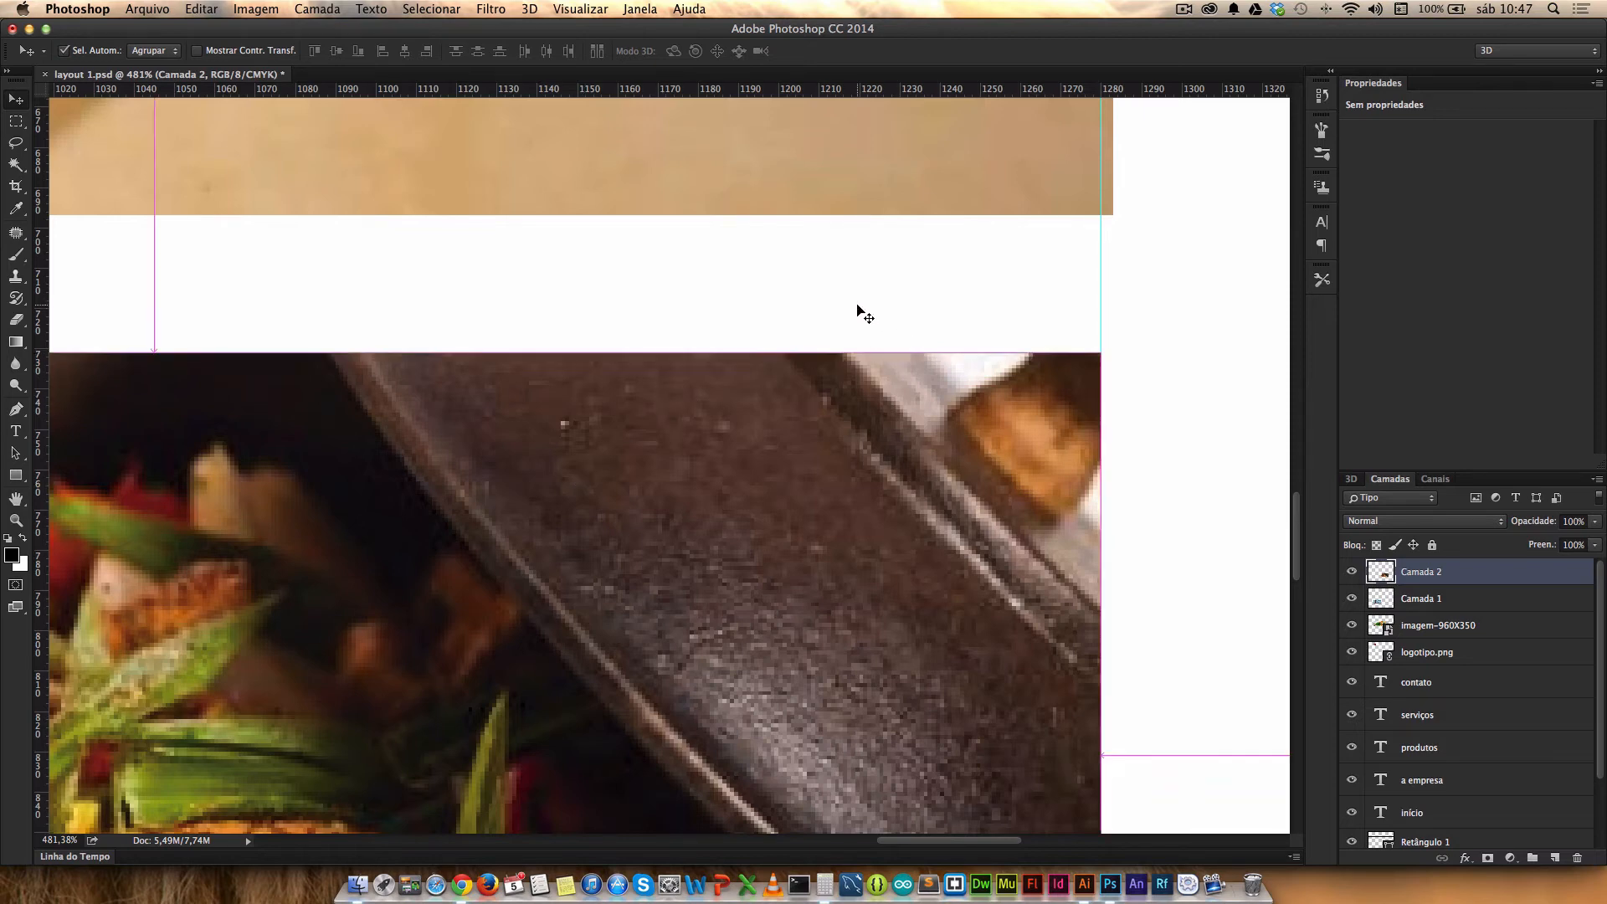
Step: Select the banner image and examine its lower-left corner against the left guide
key(super+1)
key(super+minus)
key(super+minus)
key(super+minus)
key(z)
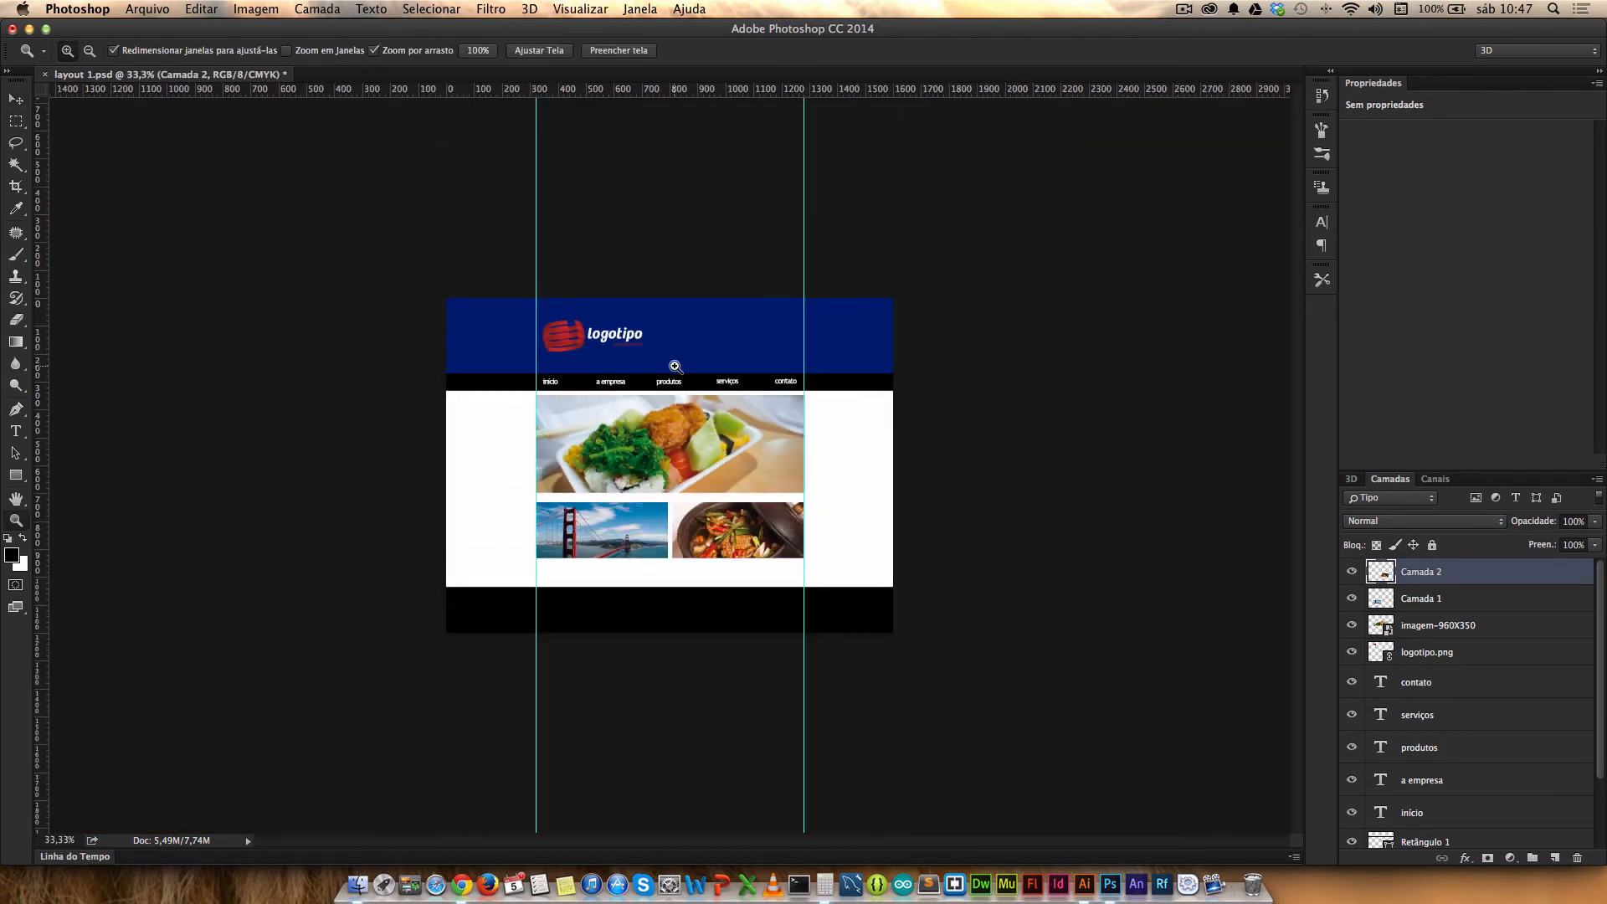
drag(523, 471, 562, 498)
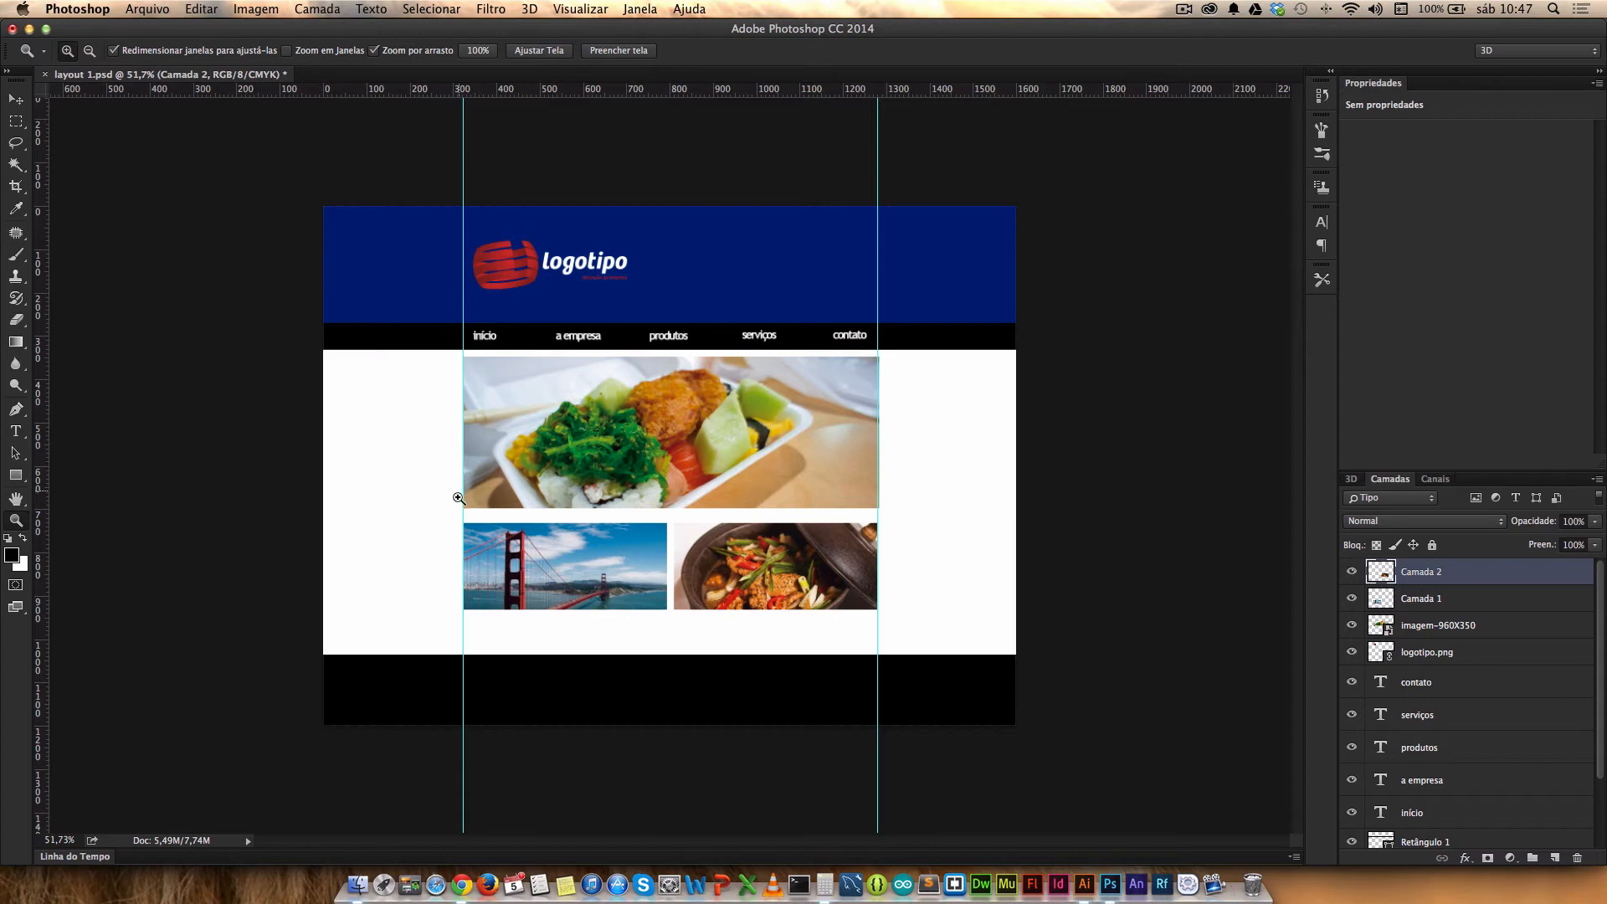
drag(459, 490, 620, 552)
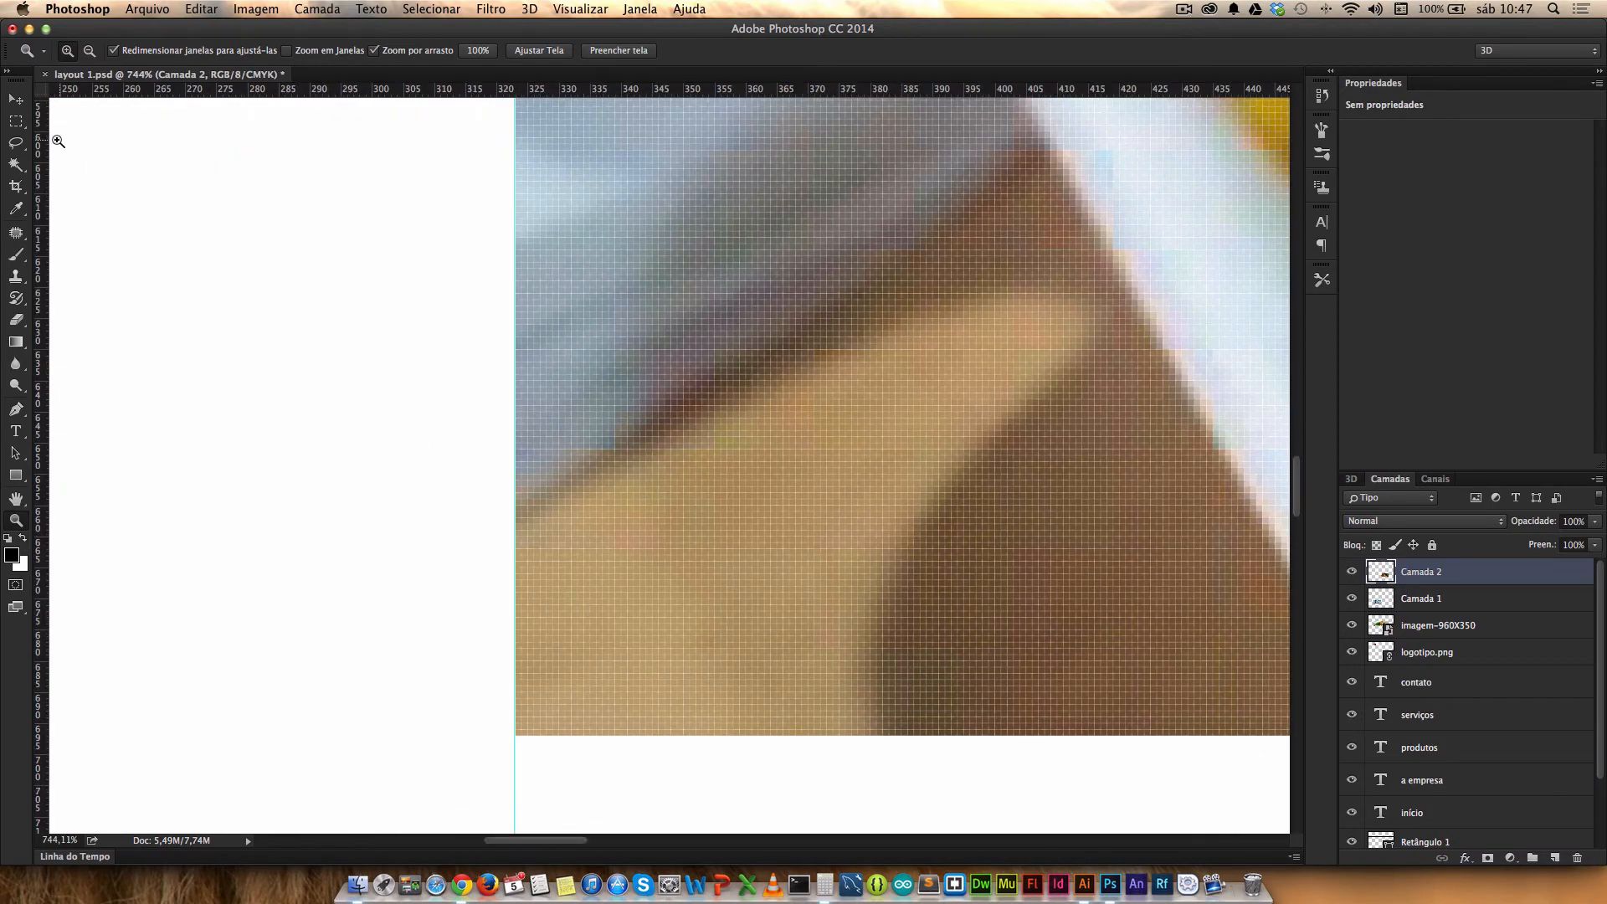
click(16, 99)
click(800, 615)
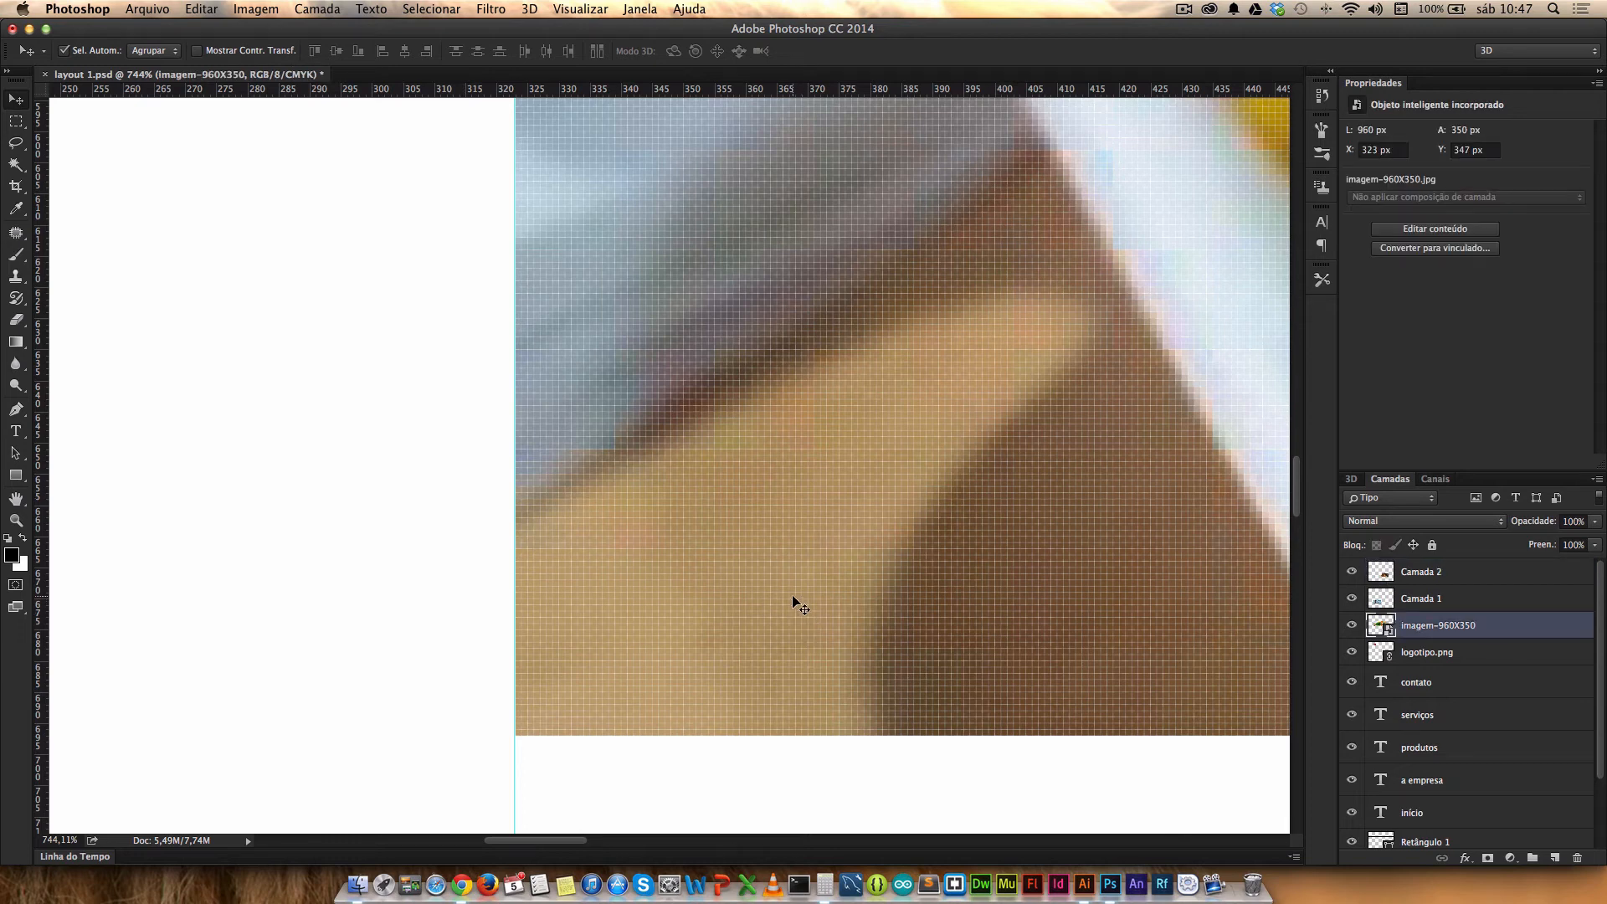
drag(800, 609, 602, 636)
Step: Examine the banner image's right edge against the right guide
key(super+minus)
key(super+minus)
key(super+minus)
key(super+minus)
key(super+minus)
key(super+minus)
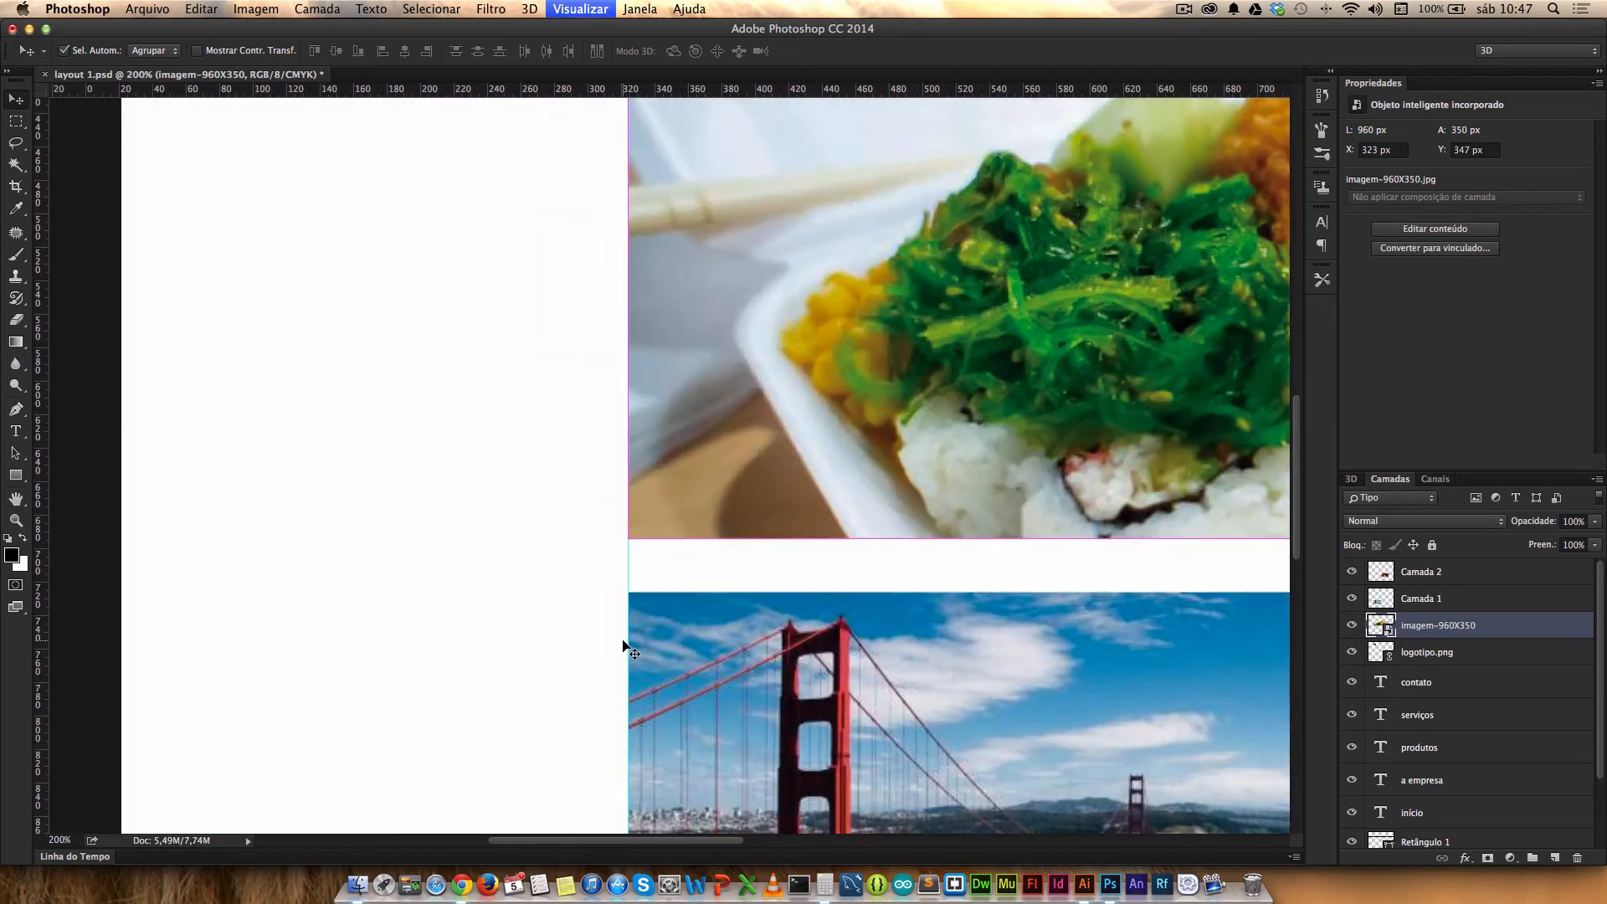
key(super+minus)
key(super+minus)
key(super+minus)
key(z)
drag(966, 477, 1013, 505)
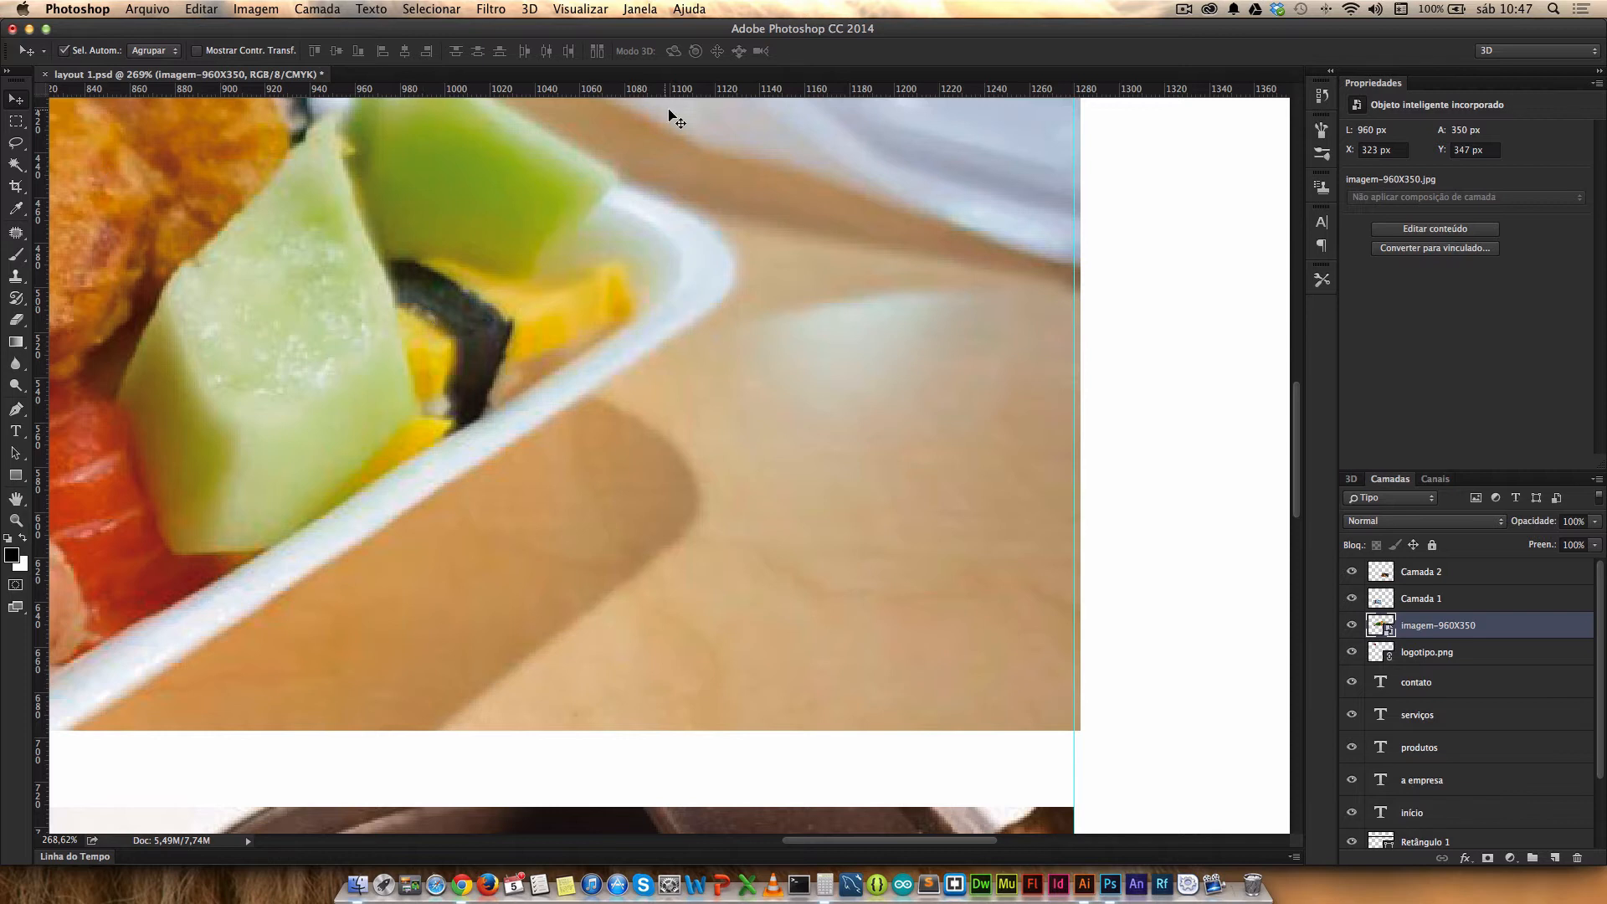
key(super+t)
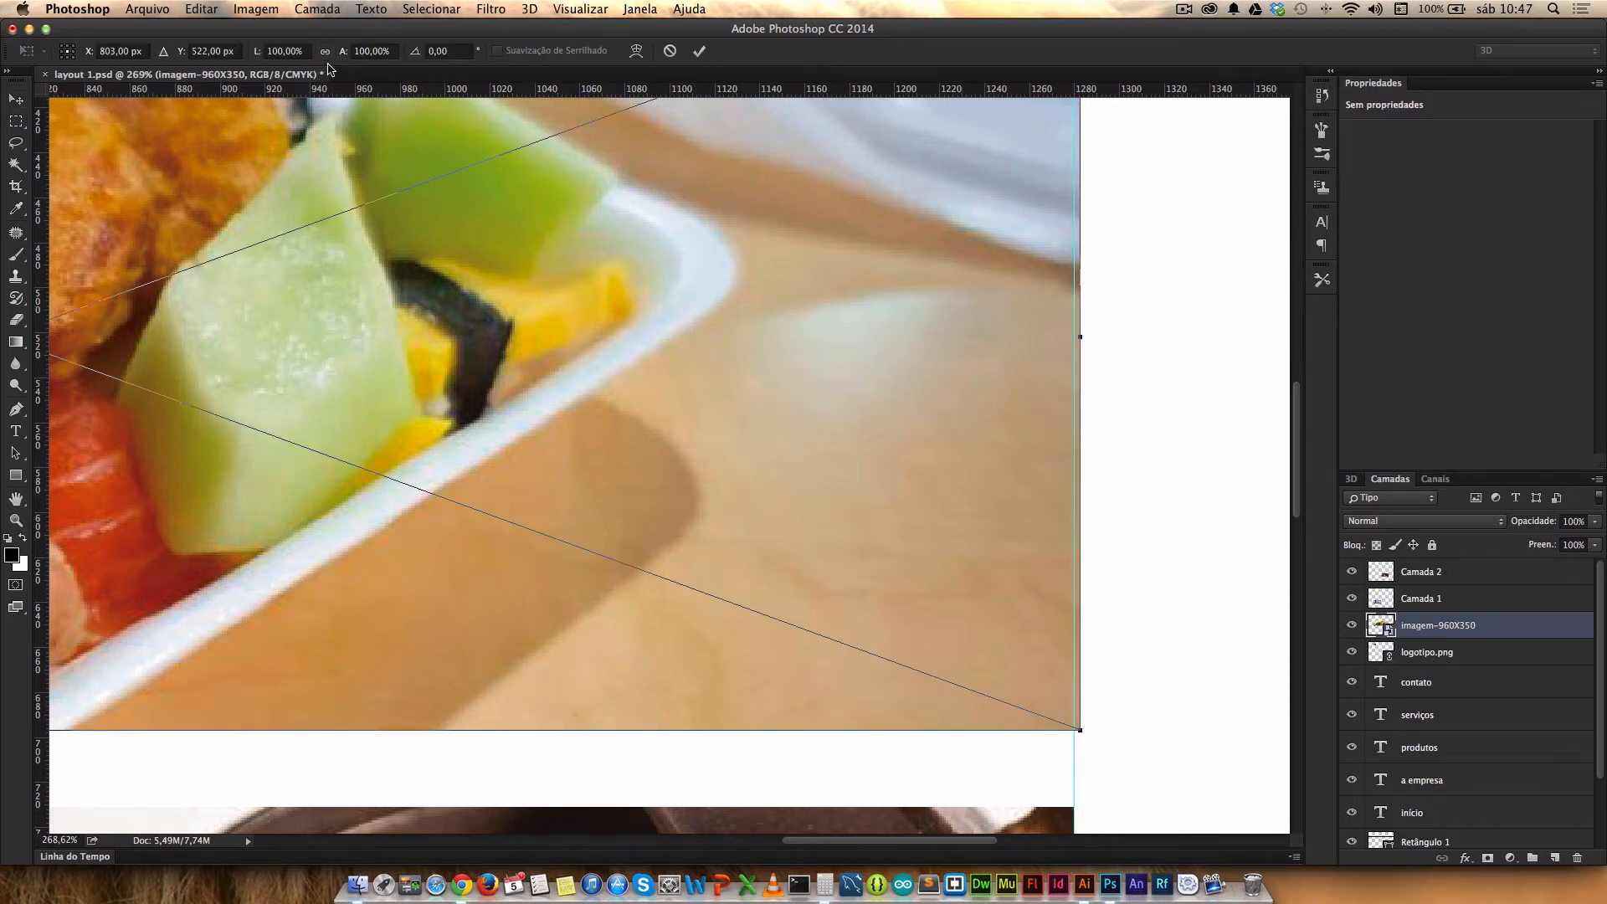
click(308, 54)
text(960)
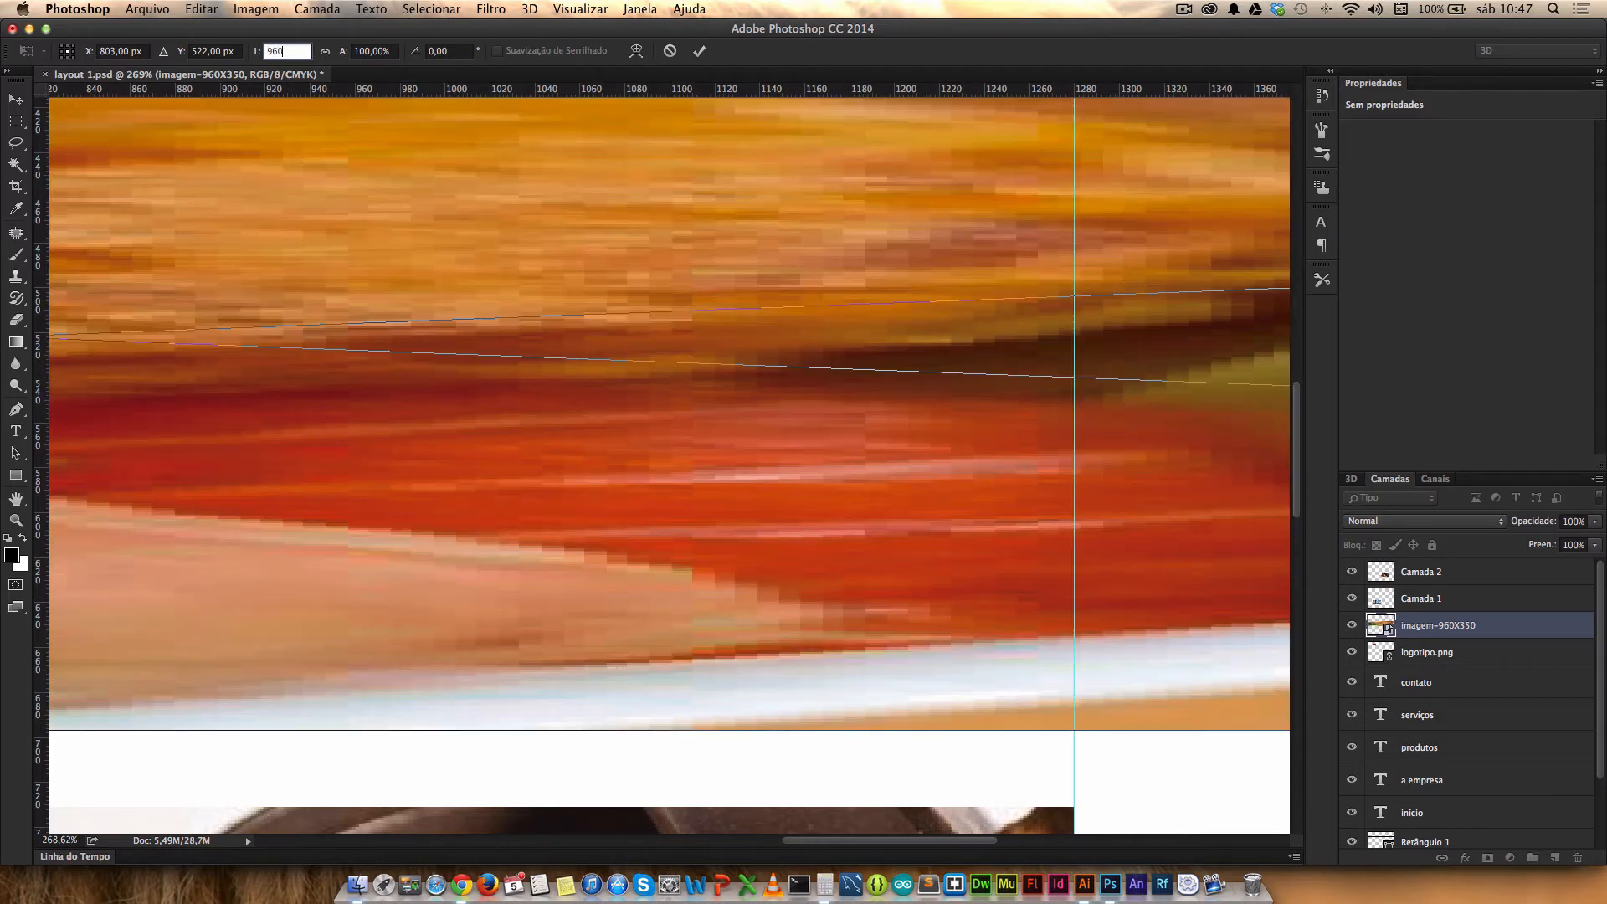
text(px)
key(Return)
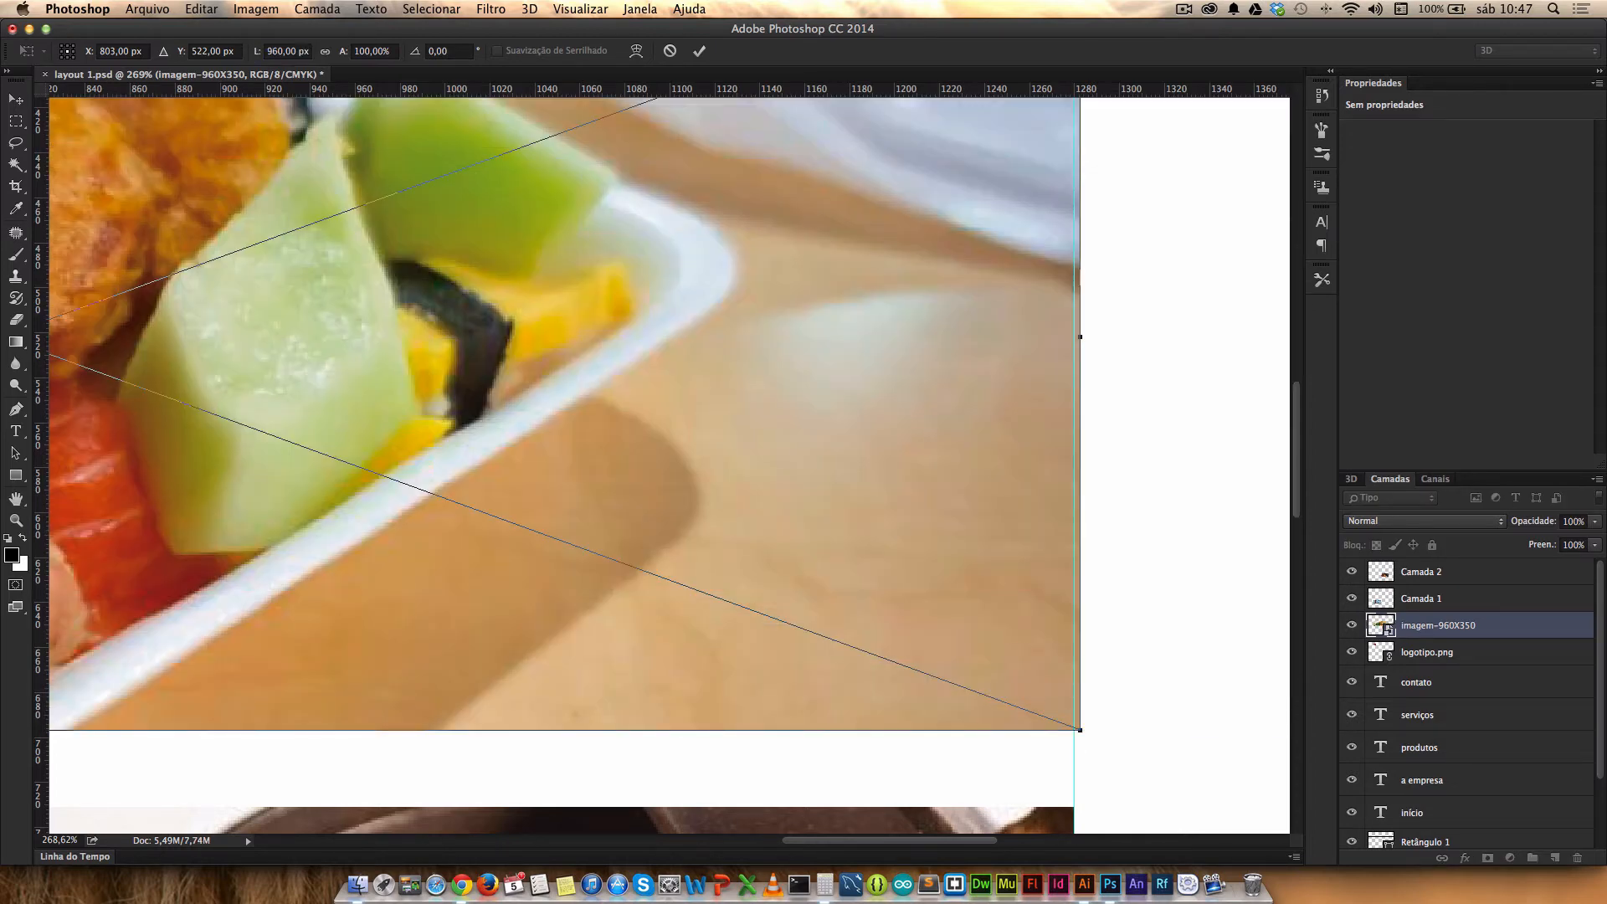
drag(1079, 337, 1074, 336)
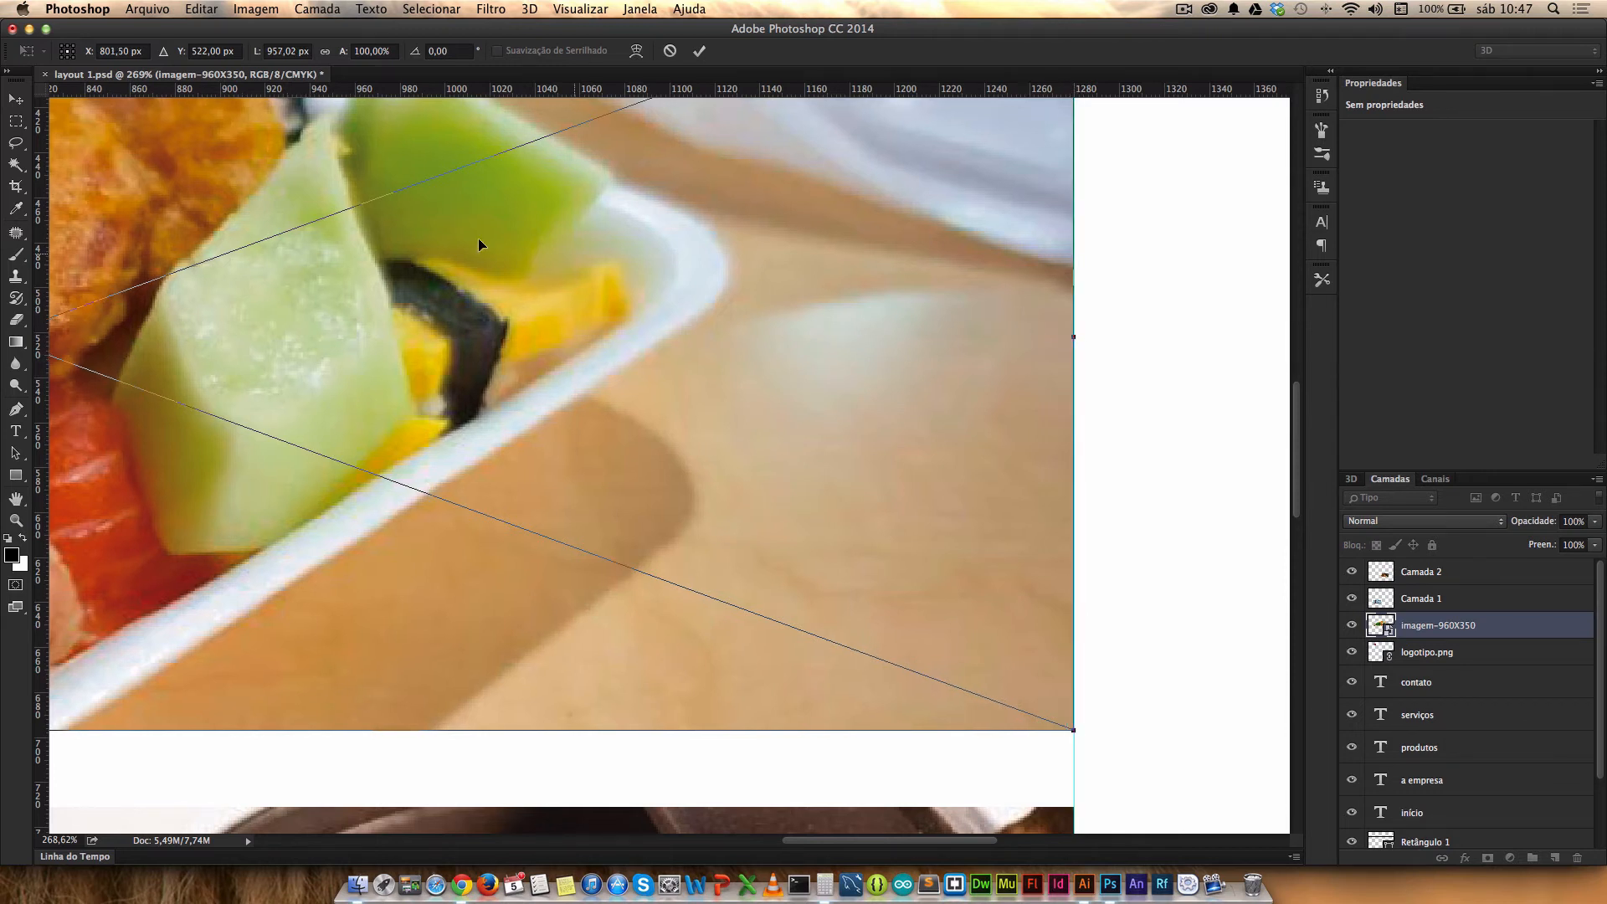
click(22, 100)
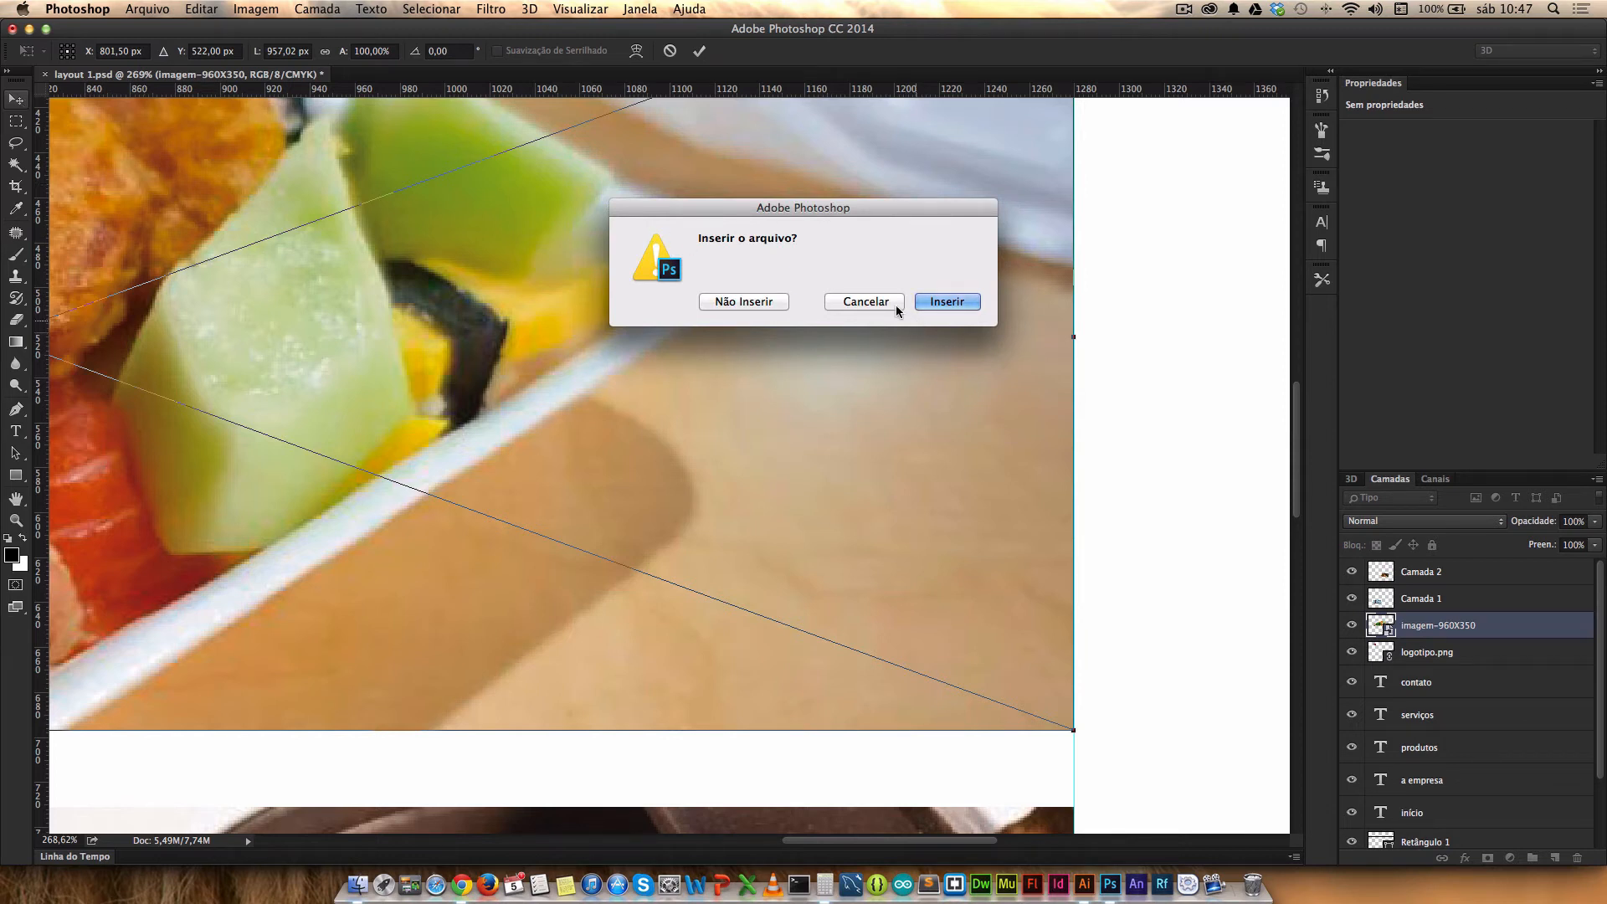
click(758, 302)
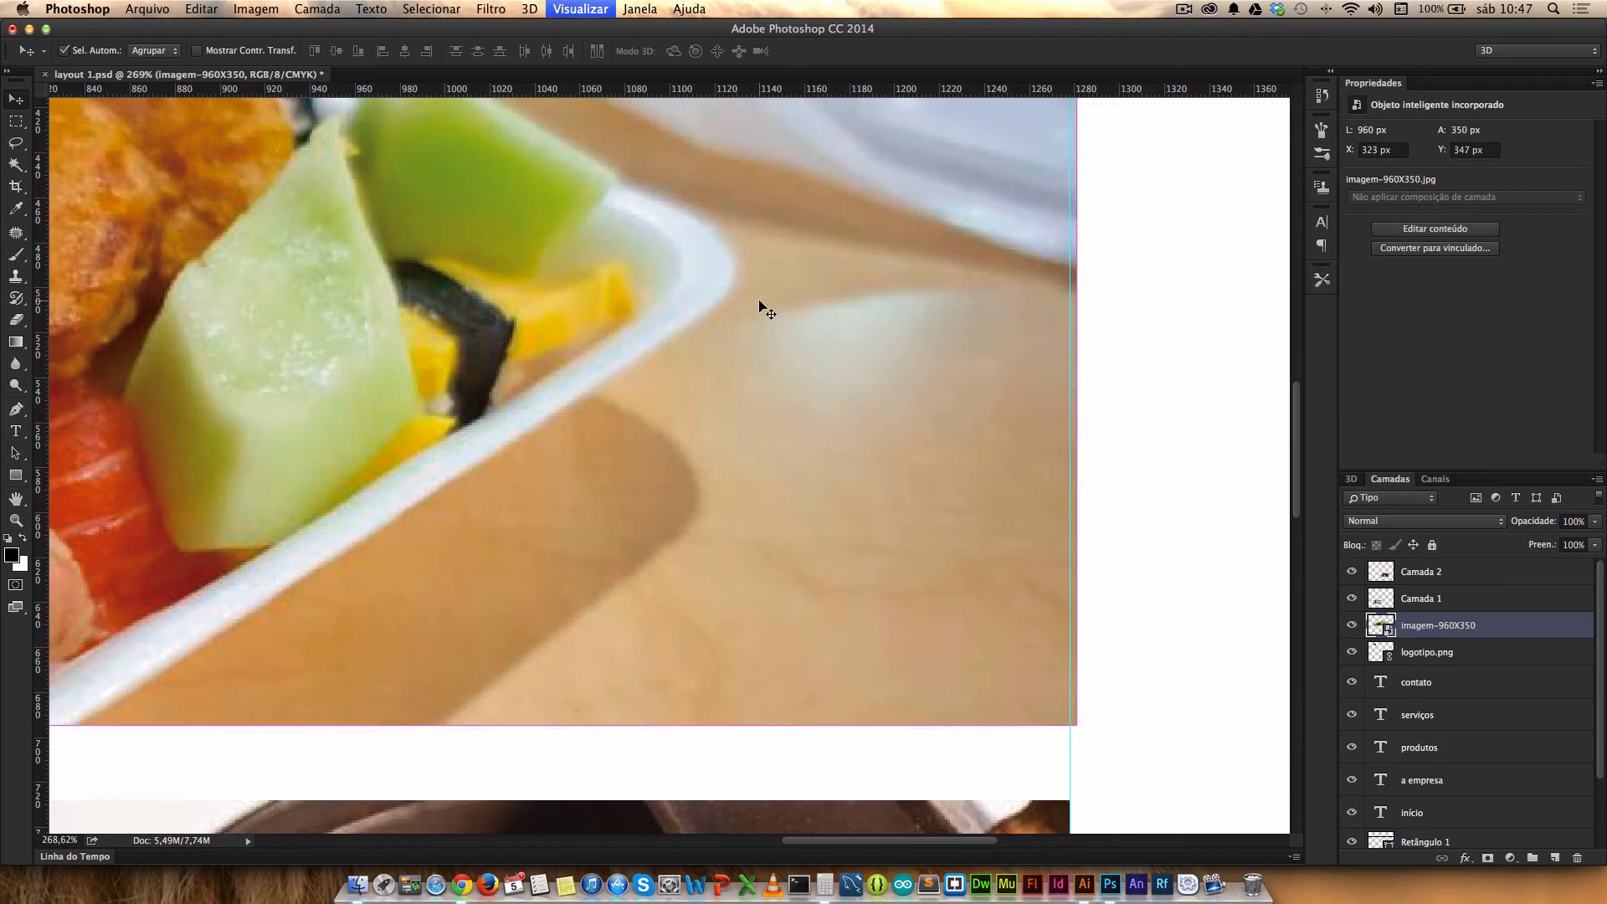
Step: Move the left guide to 320 px and align the banner image with the two guides
key(super+minus)
key(super+minus)
key(super+minus)
key(super+minus)
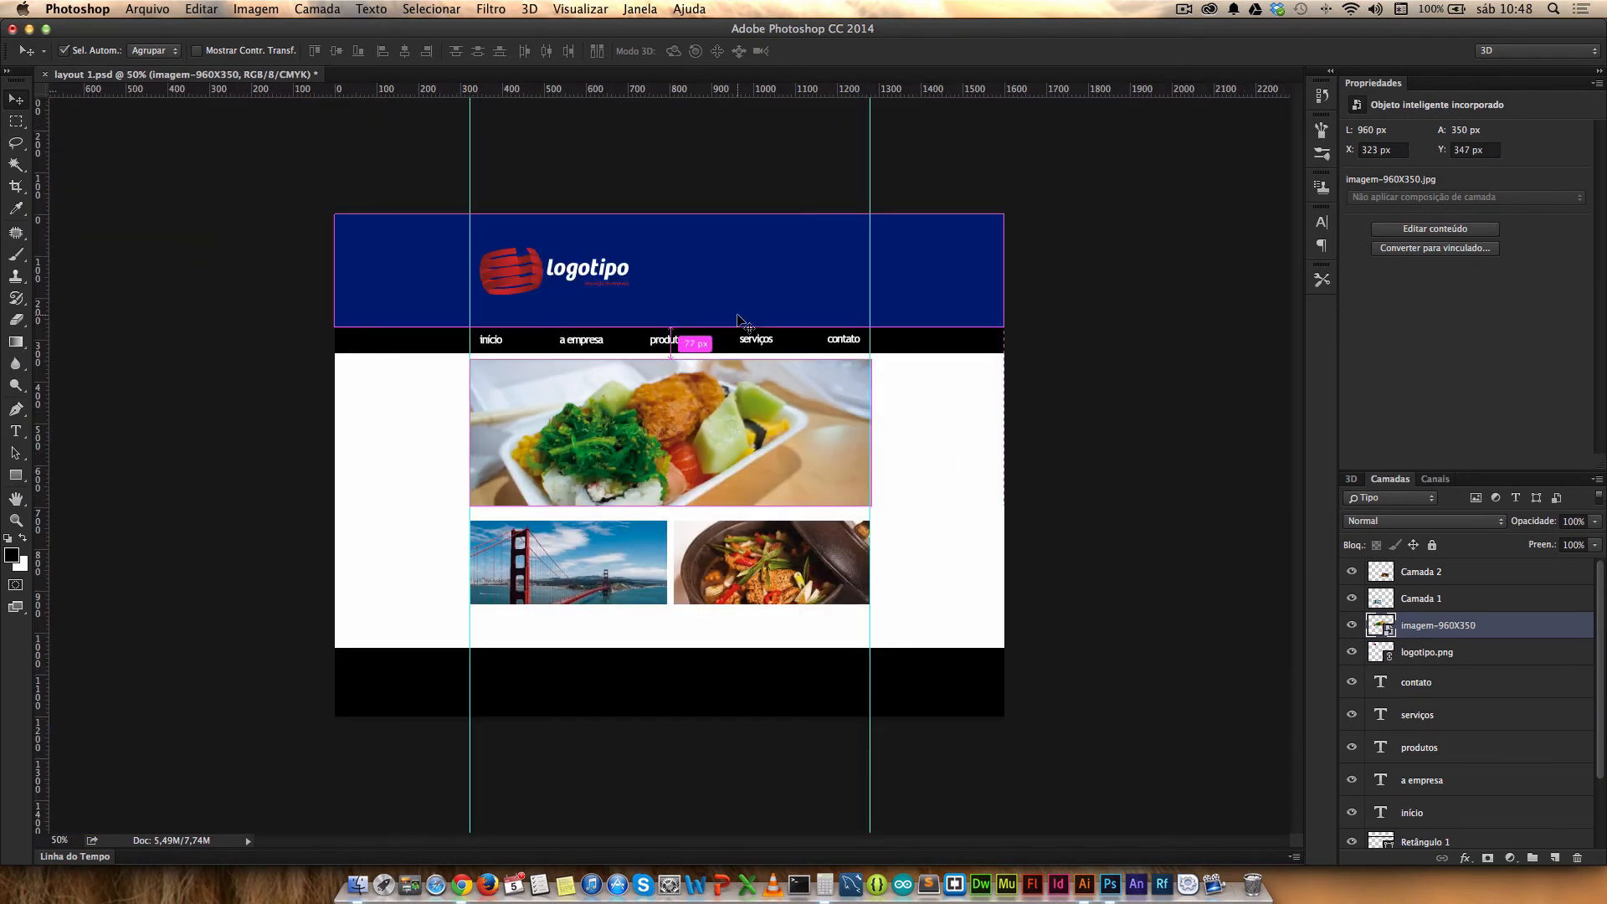
key(super+plus)
key(super+plus)
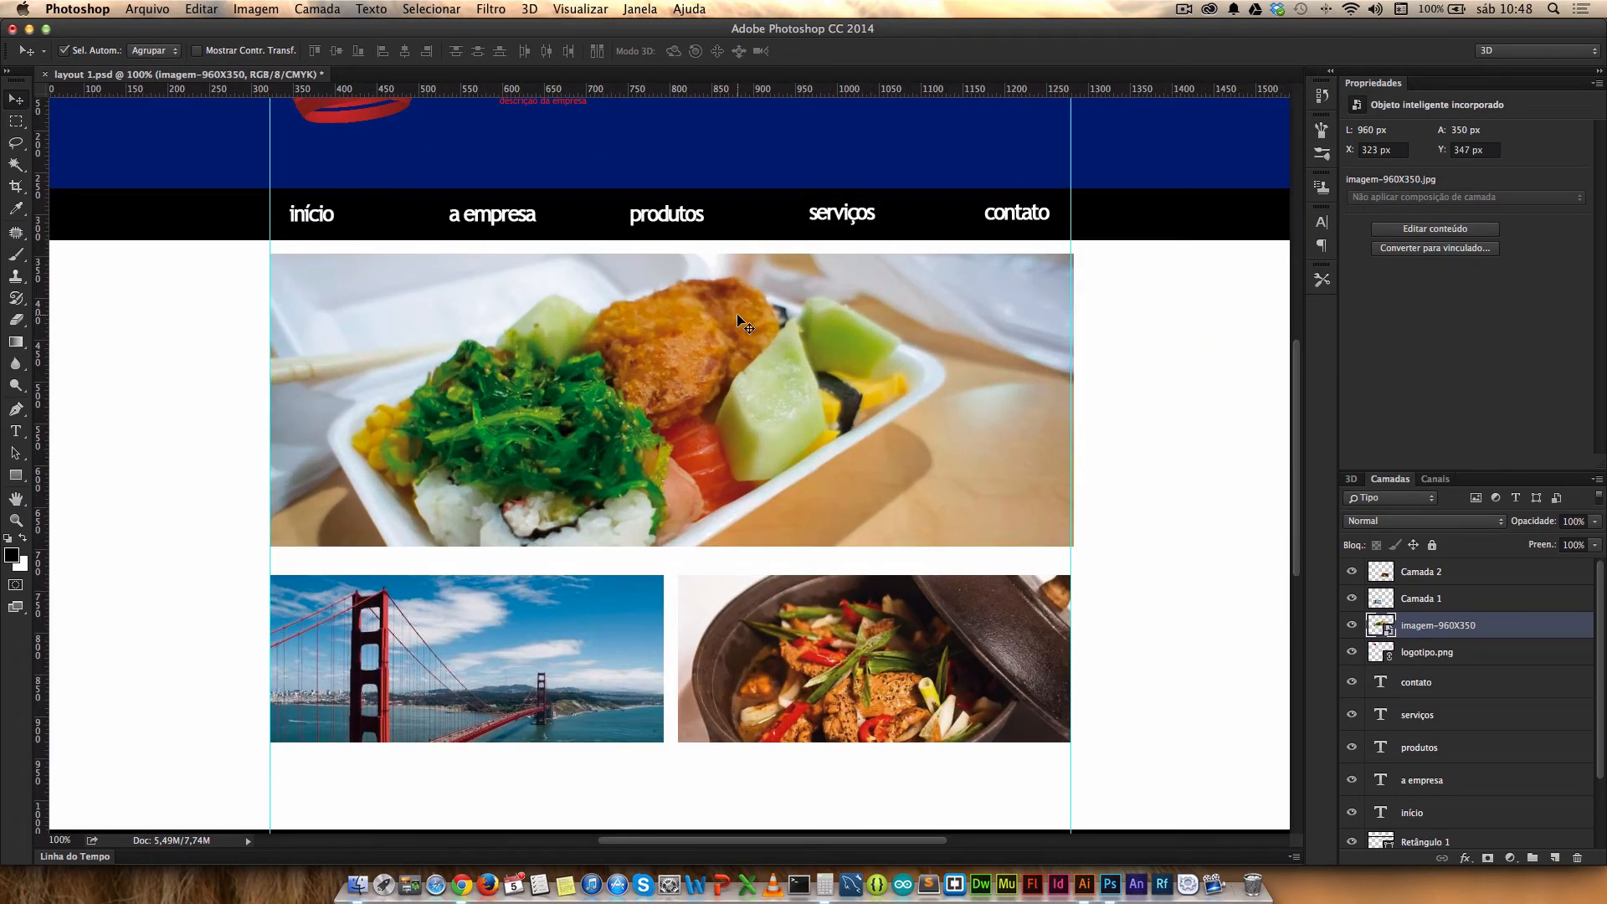
mouse_move(1072, 231)
mouse_down()
mouse_move(1114, 229)
mouse_move(1072, 228)
mouse_up()
drag(269, 236, 268, 235)
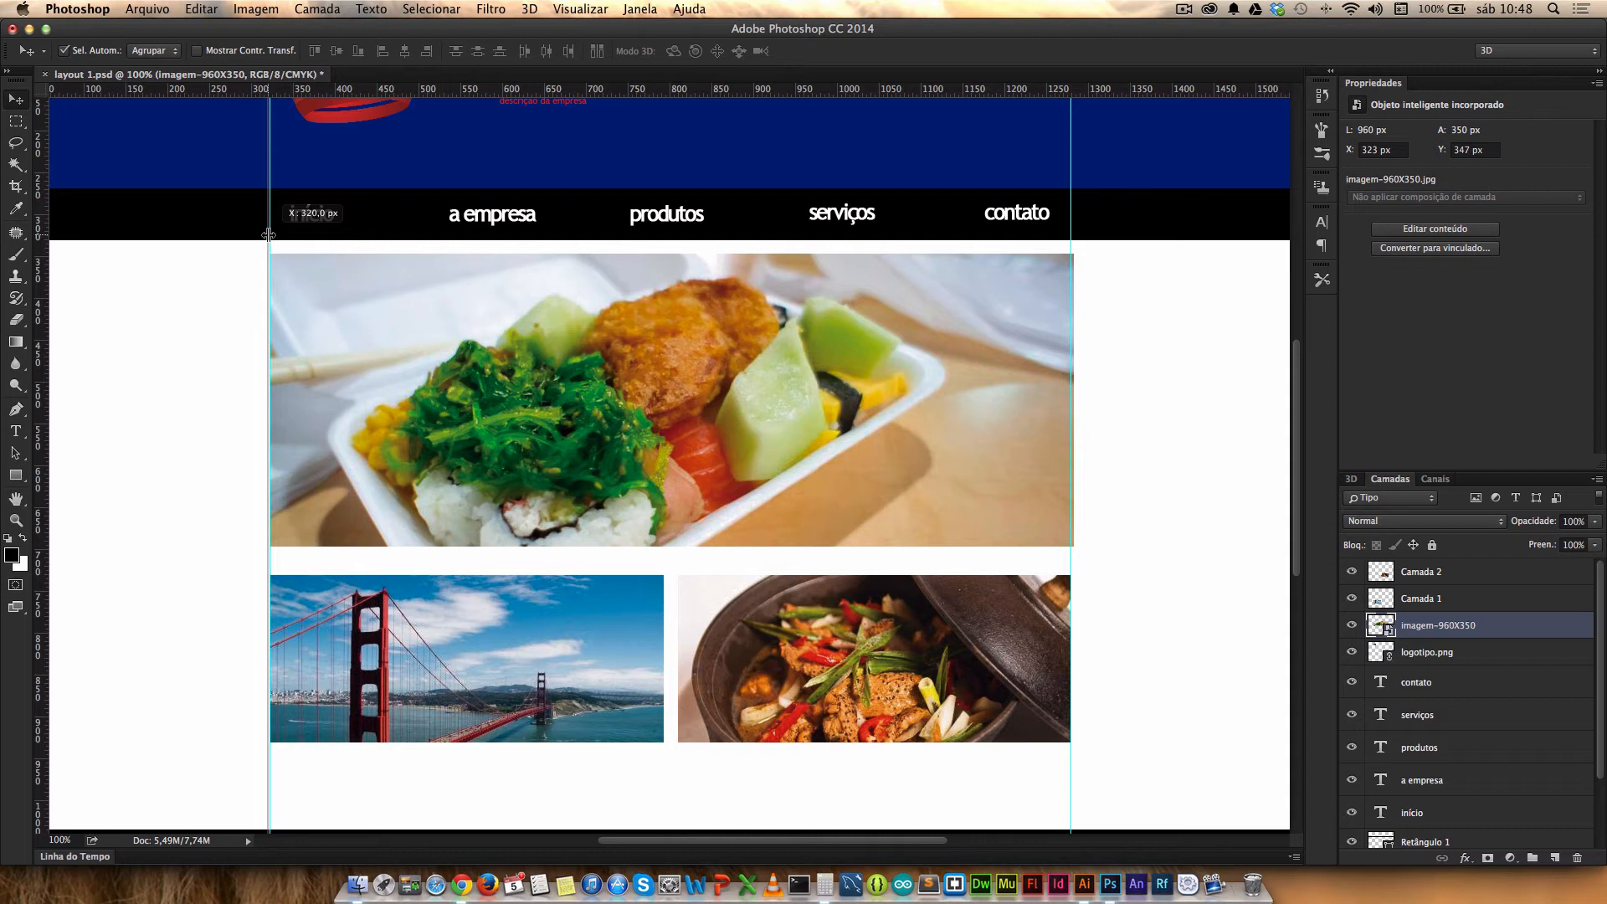
drag(267, 234, 316, 276)
Step: Align the bridge picture with the left guide and shift the food picture slightly towards it
click(317, 621)
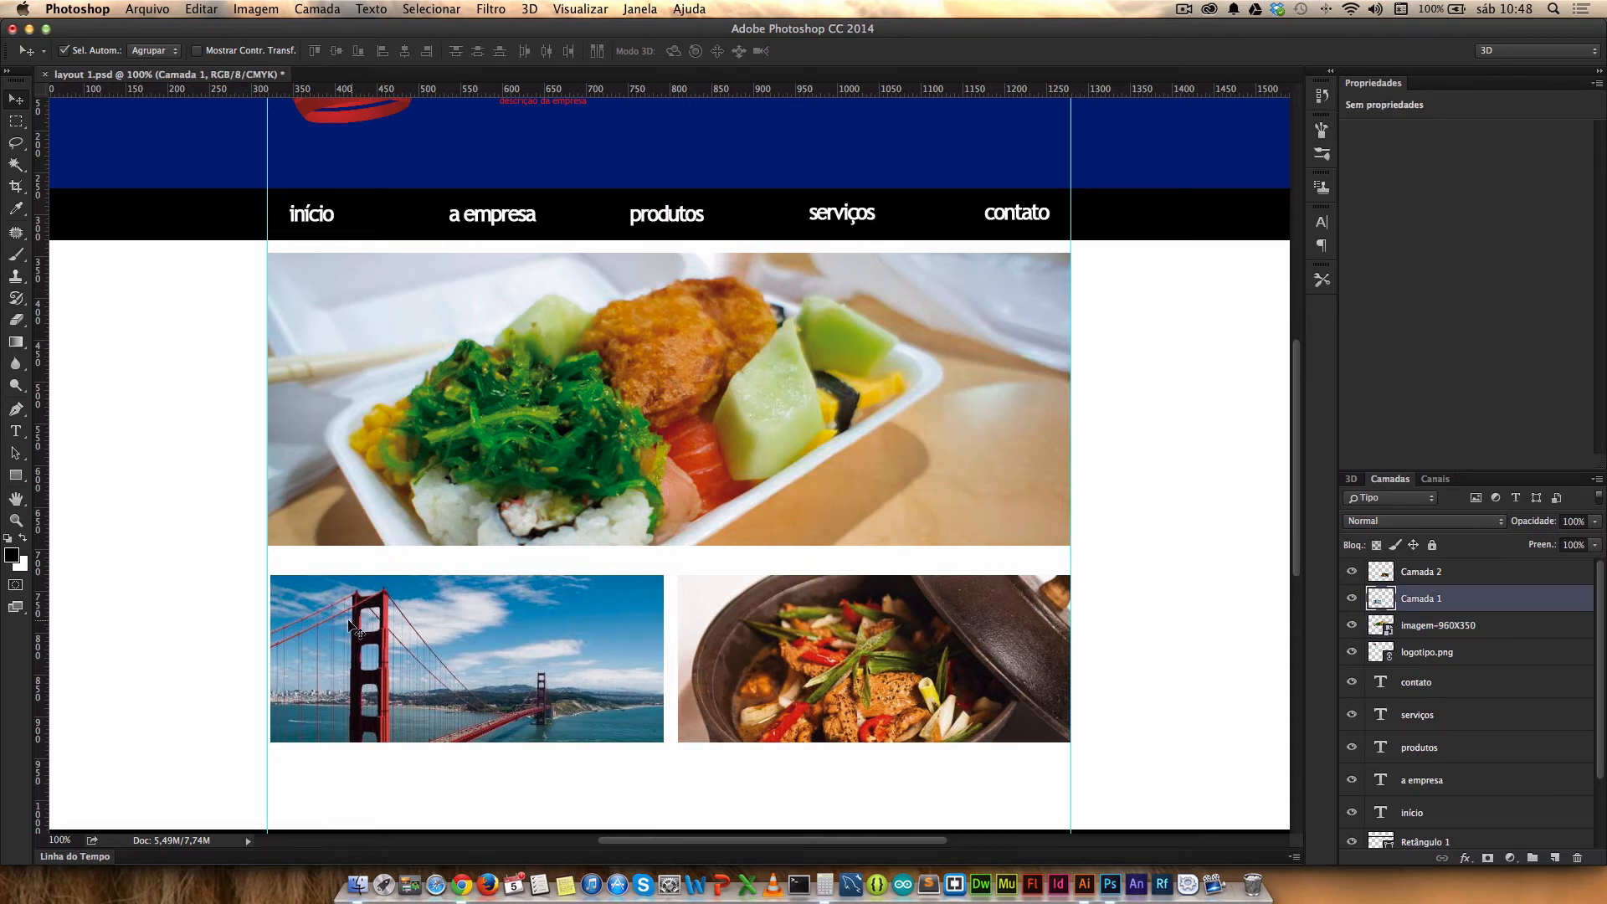
drag(353, 621, 335, 623)
drag(844, 641, 843, 639)
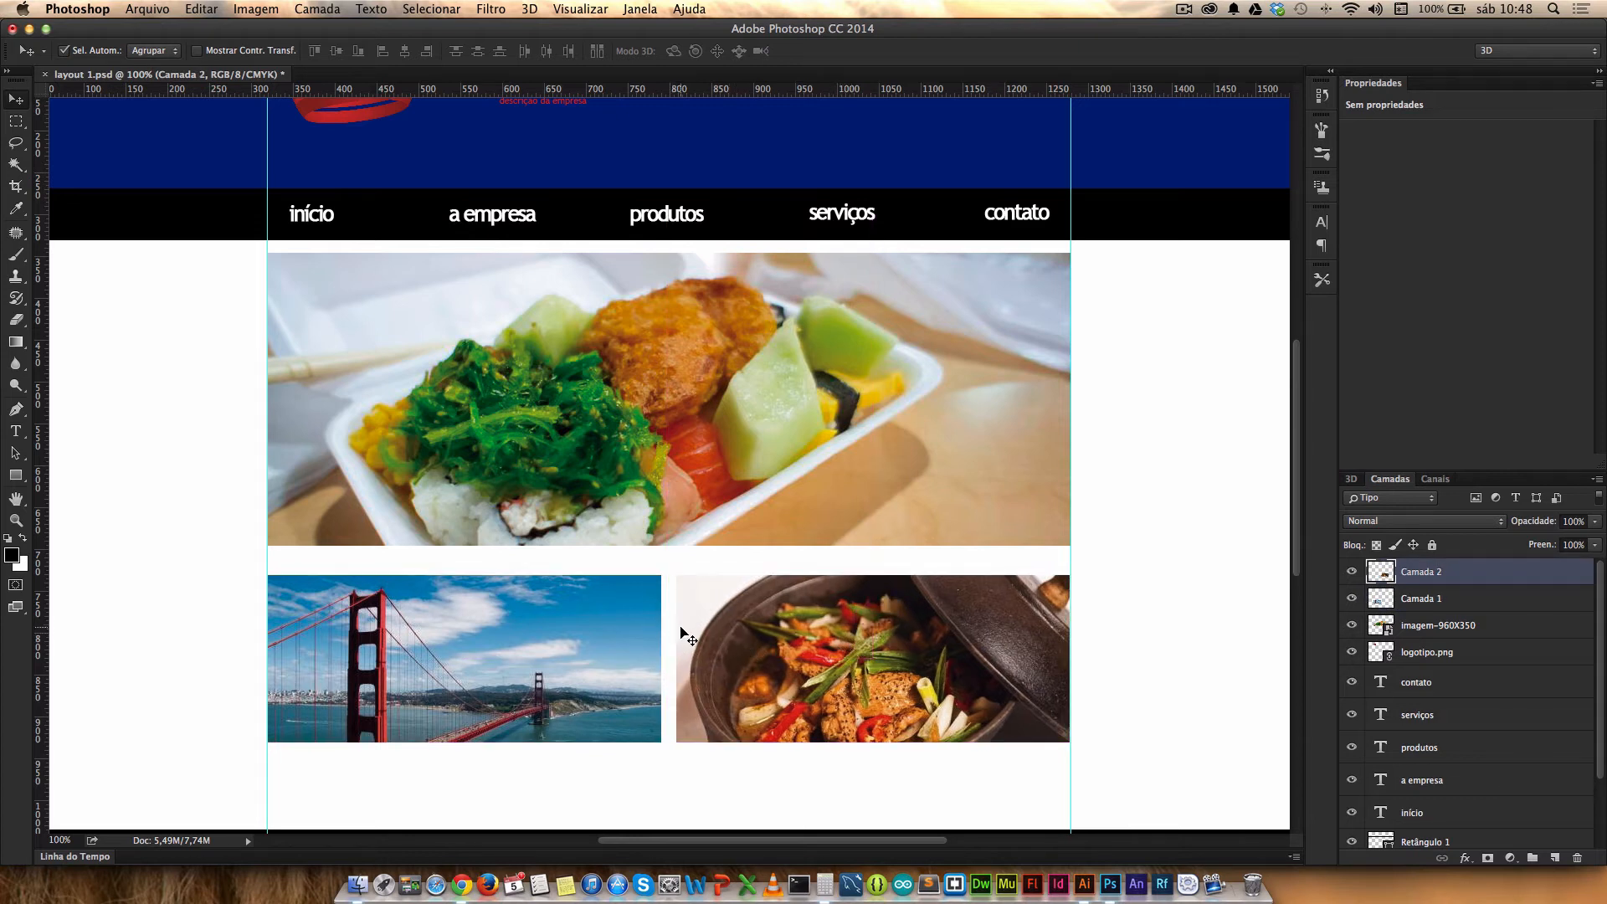
key(super)
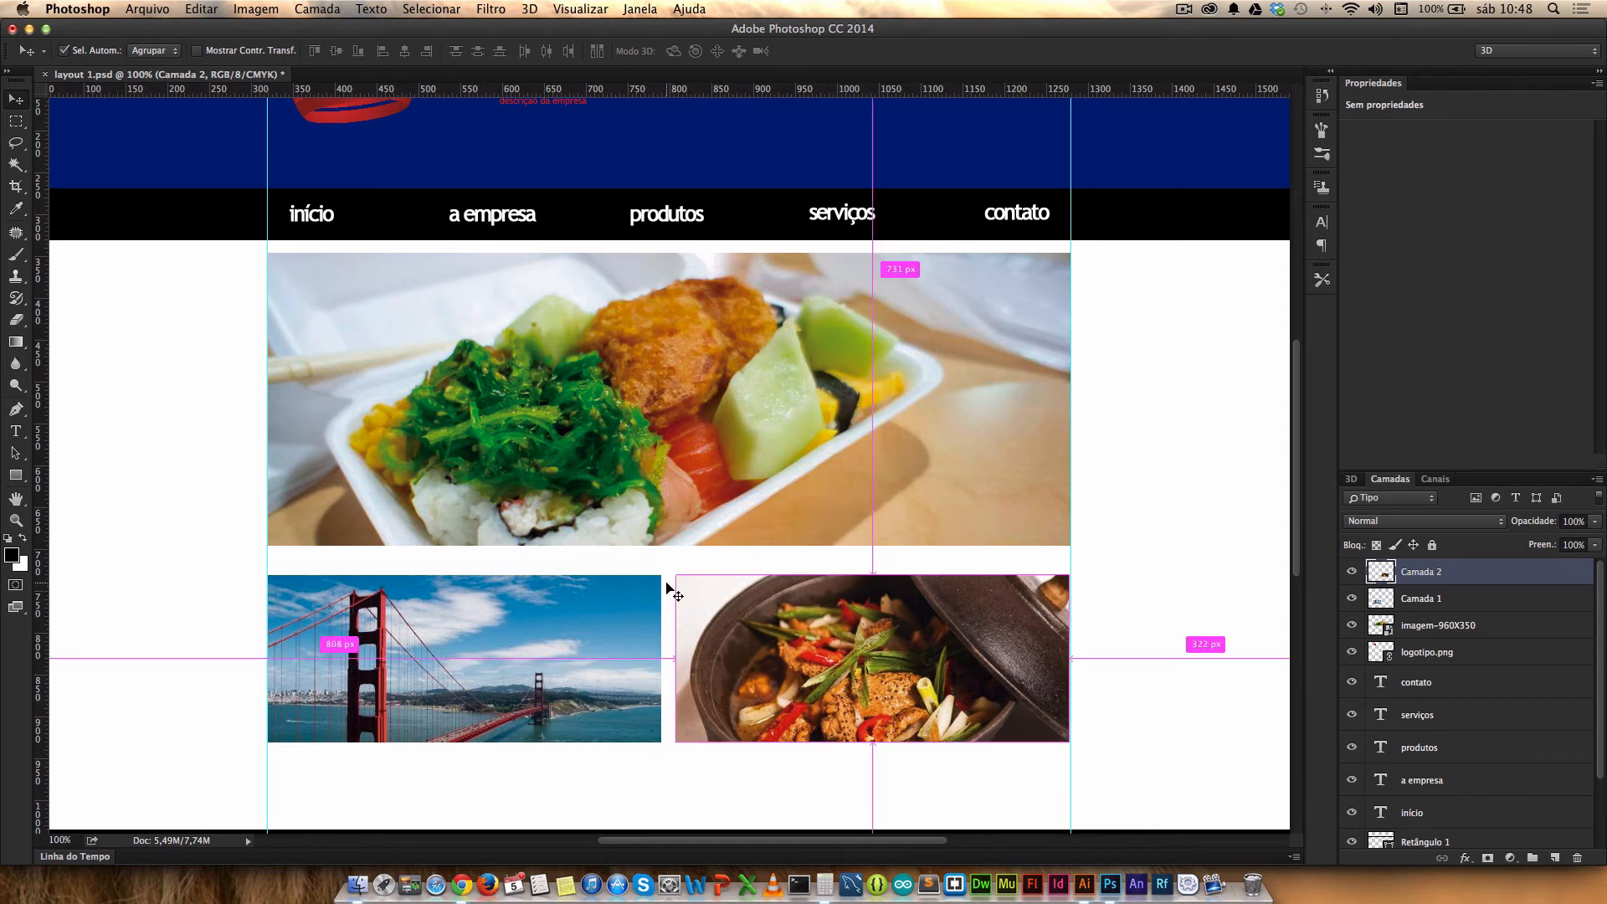
click(940, 399)
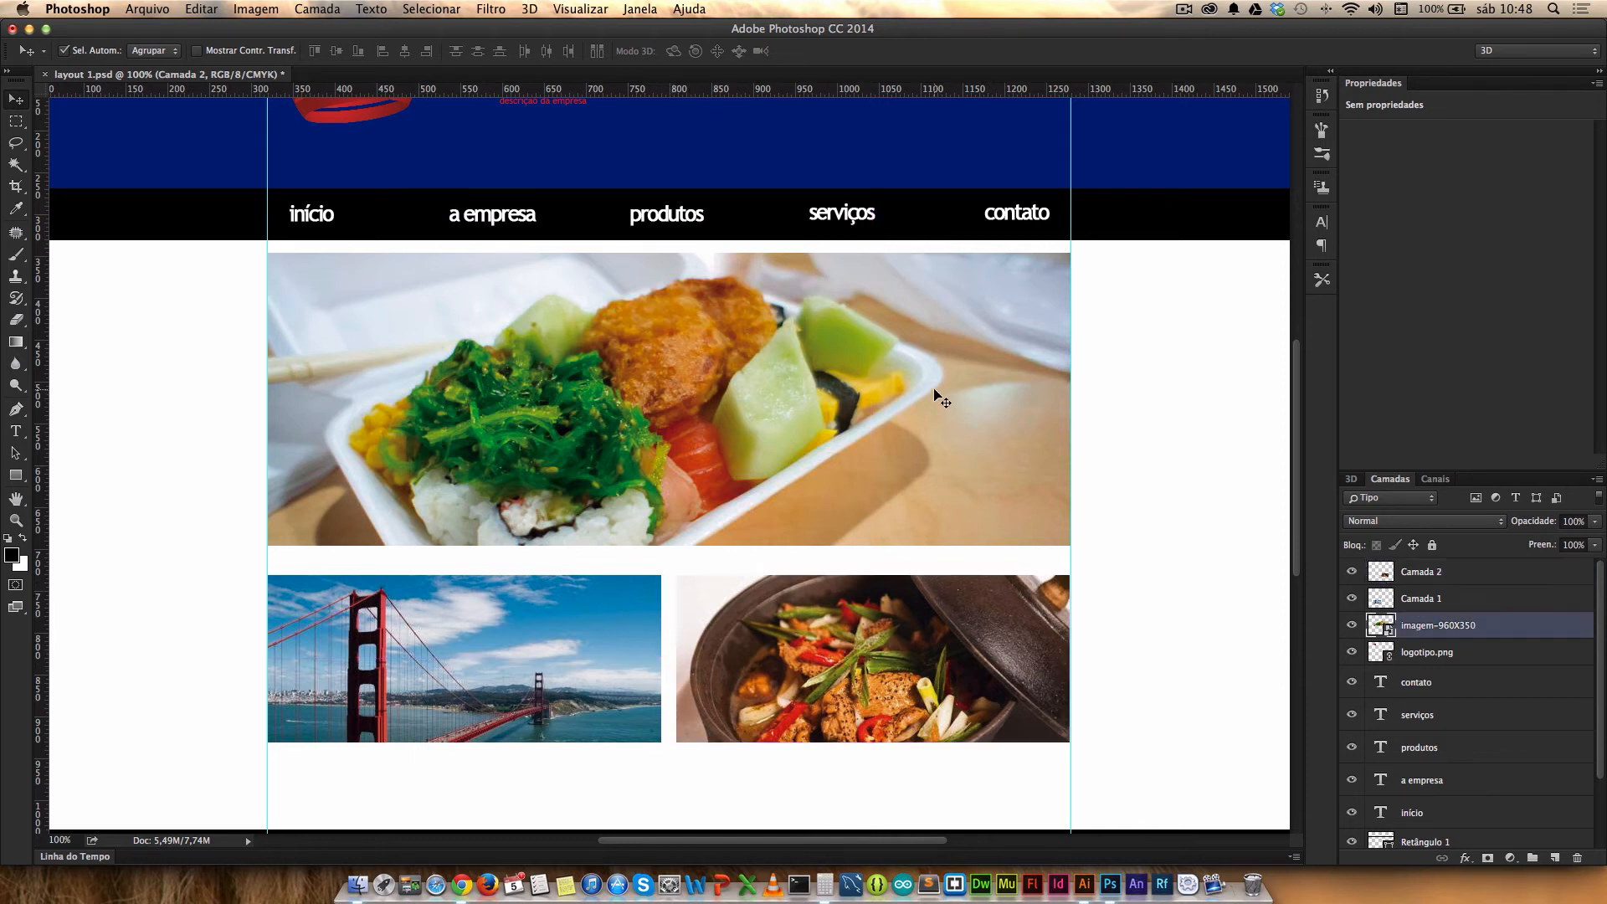
click(1150, 355)
key(super+minus)
key(super+minus)
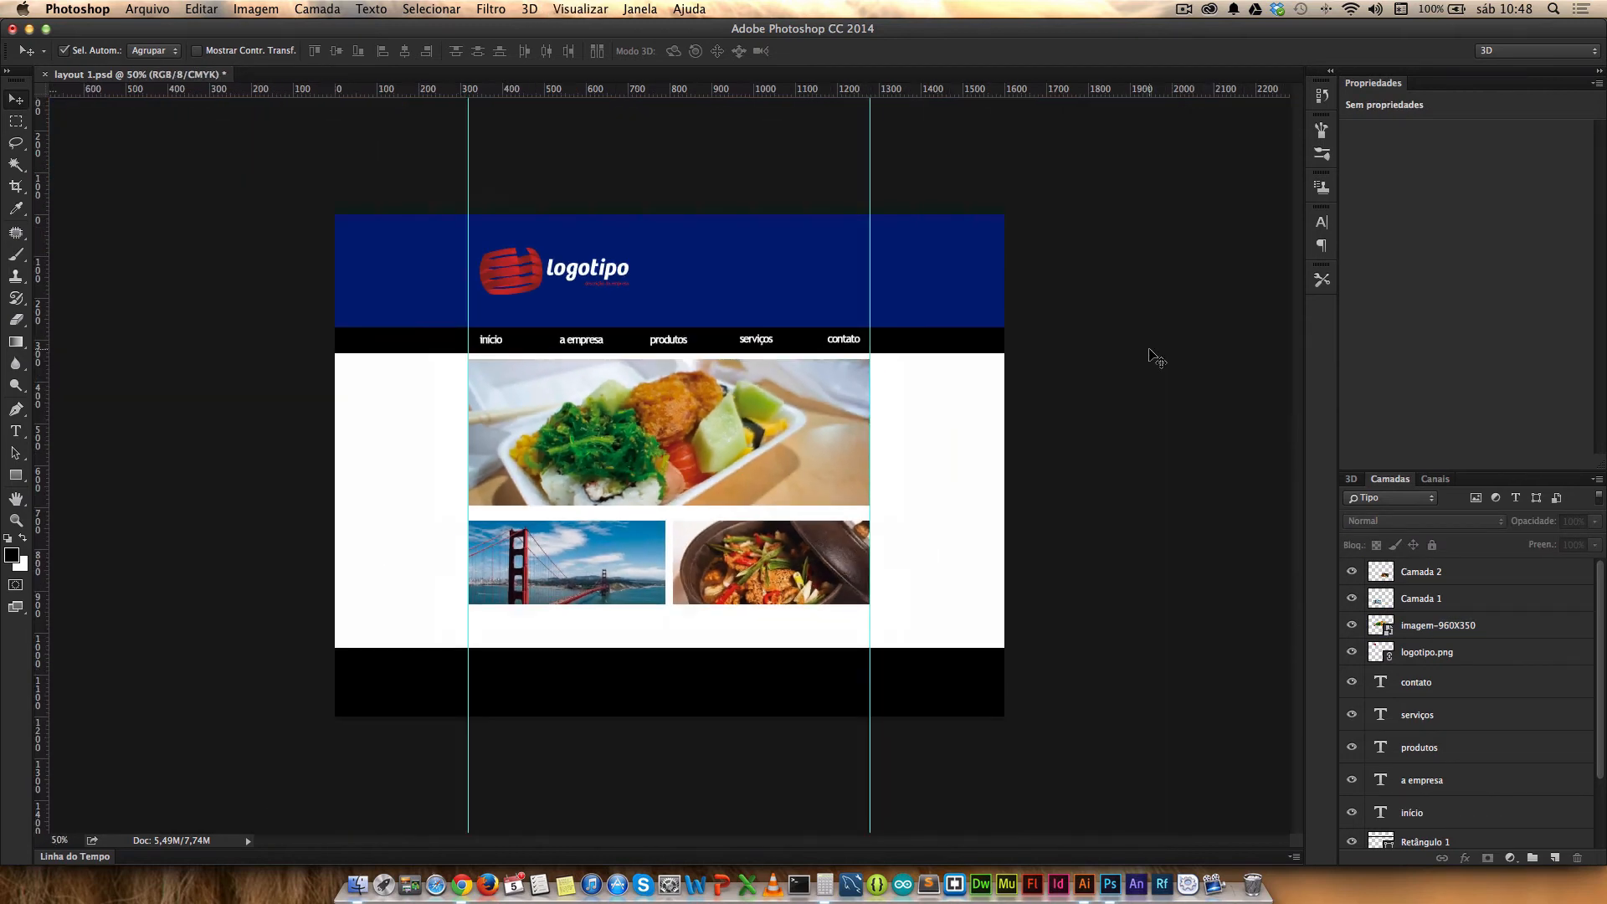